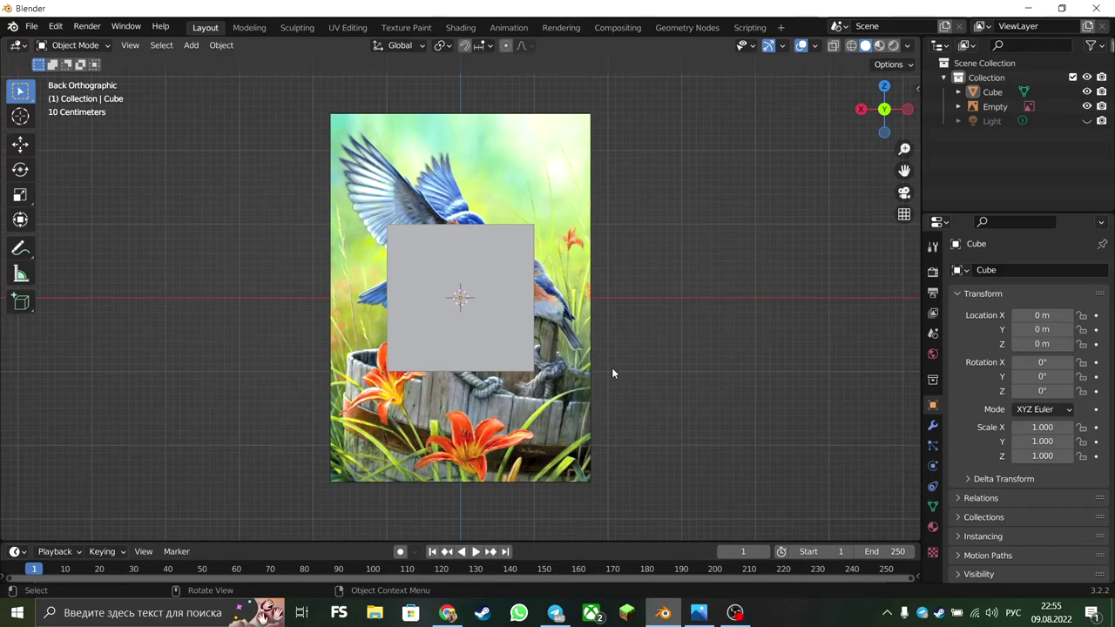
# Step: Select the grey plane, move it up over the flying bird, and enter Edit Mode
pyautogui.click(500, 318)
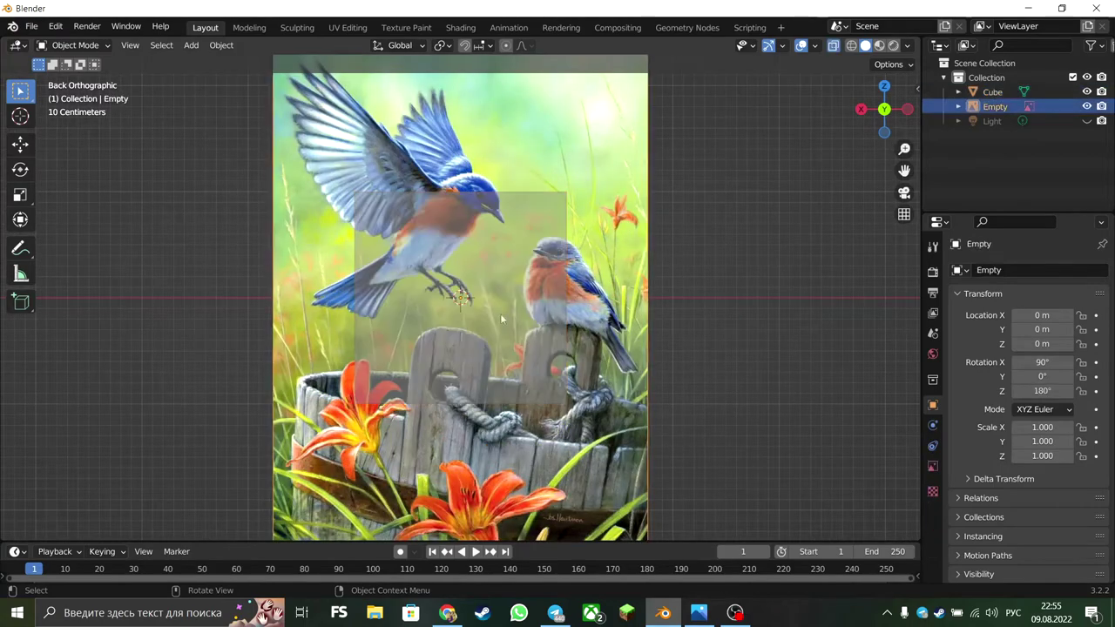
pyautogui.click(500, 318)
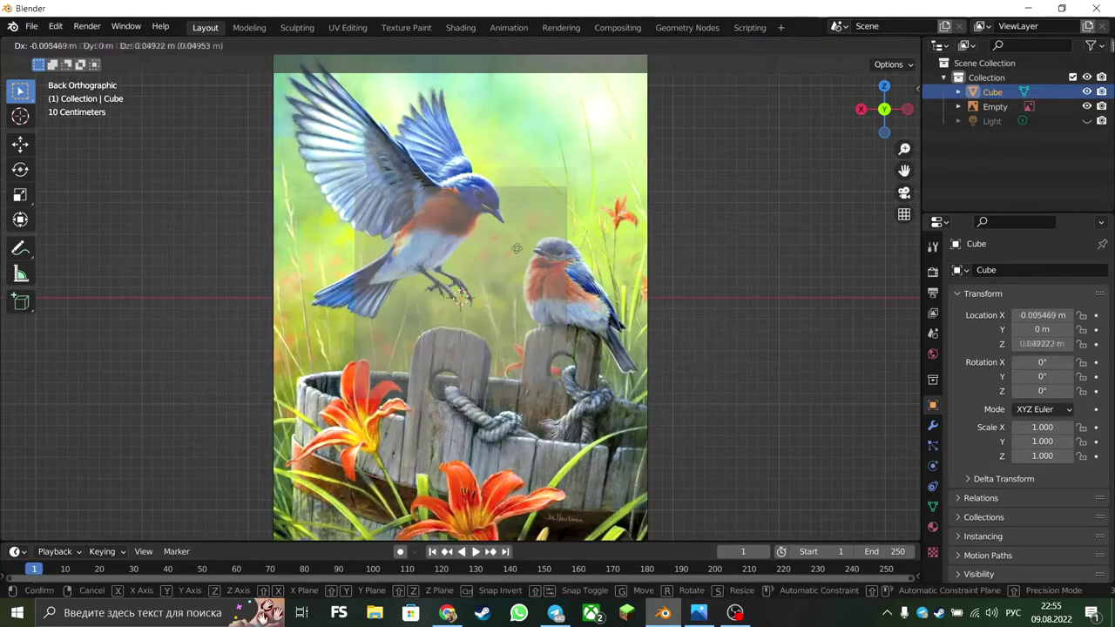
pyautogui.moveTo(500, 318); pyautogui.dragTo(515, 214)
pyautogui.press('Tab')
pyautogui.scroll(3, 516, 213)
# Step: Pull the top-right corner to the beak and the left vertices along its upper edge, forming a triangle
pyautogui.click(629, 160)
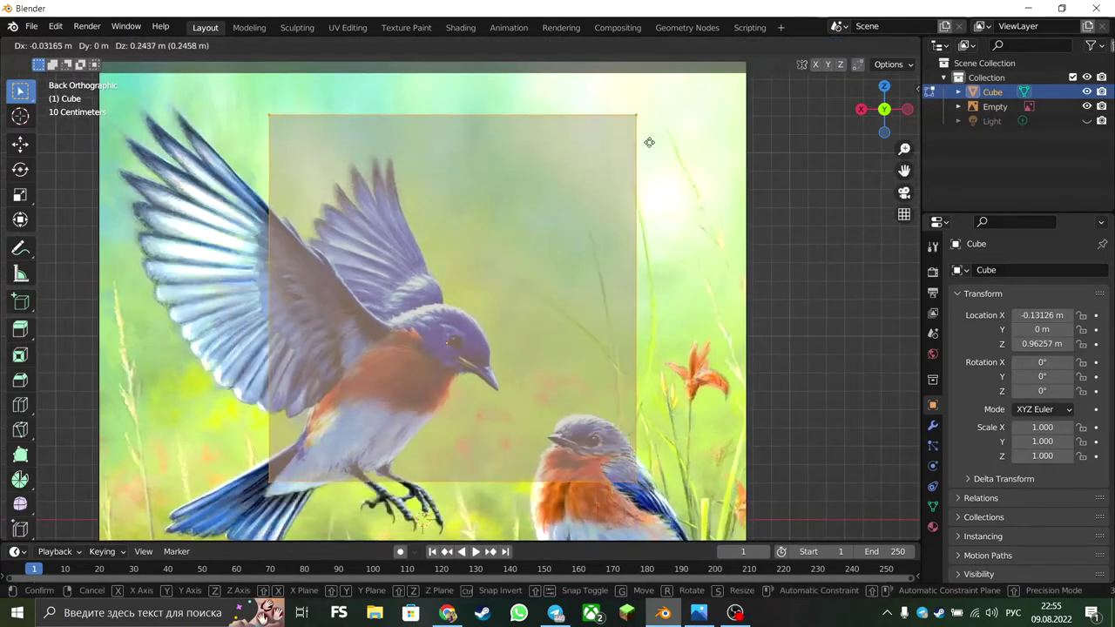
pyautogui.press('g')
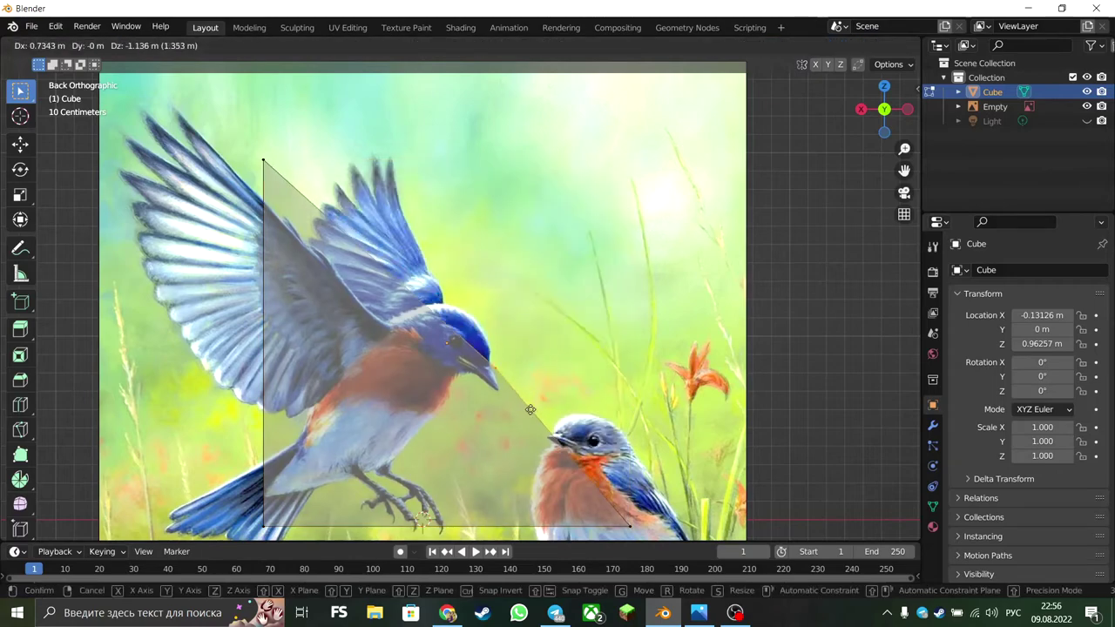
pyautogui.click(532, 409)
pyautogui.moveTo(421, 520); pyautogui.dragTo(255, 202)
pyautogui.press('g')
pyautogui.click(507, 385)
# Step: Place the remaining vertex at the tip of the beak
pyautogui.press('g')
pyautogui.scroll(4, 531, 399)
pyautogui.scroll(5, 531, 399)
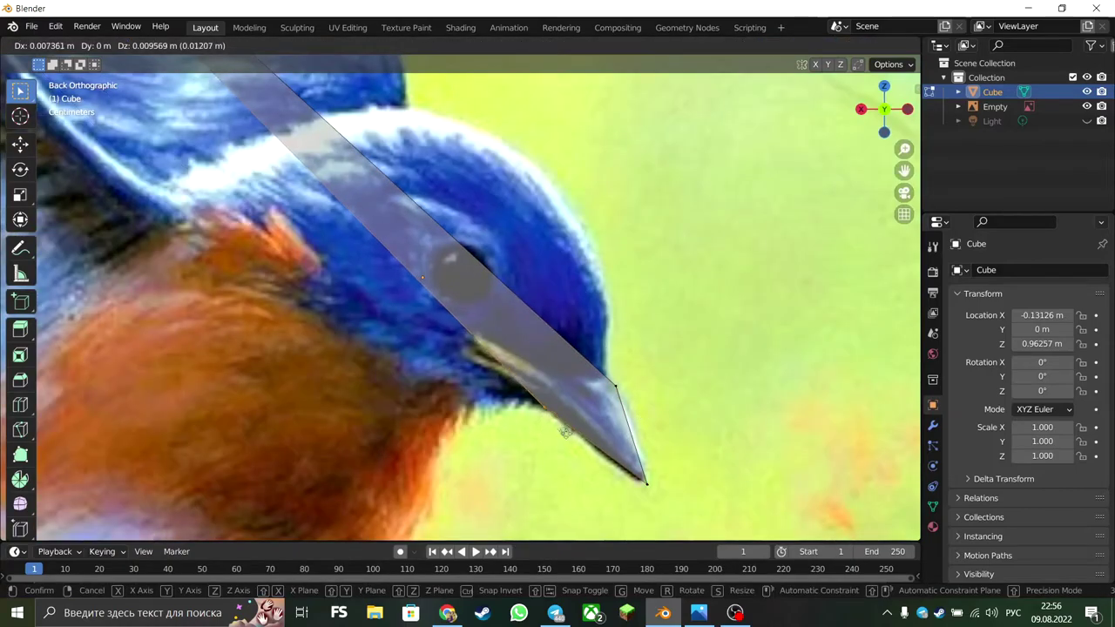
pyautogui.click(562, 431)
pyautogui.scroll(-5, 562, 430)
pyautogui.scroll(1, 562, 430)
# Step: In side view, move the beak vertices along Y onto the reference image plane
pyautogui.press('x')
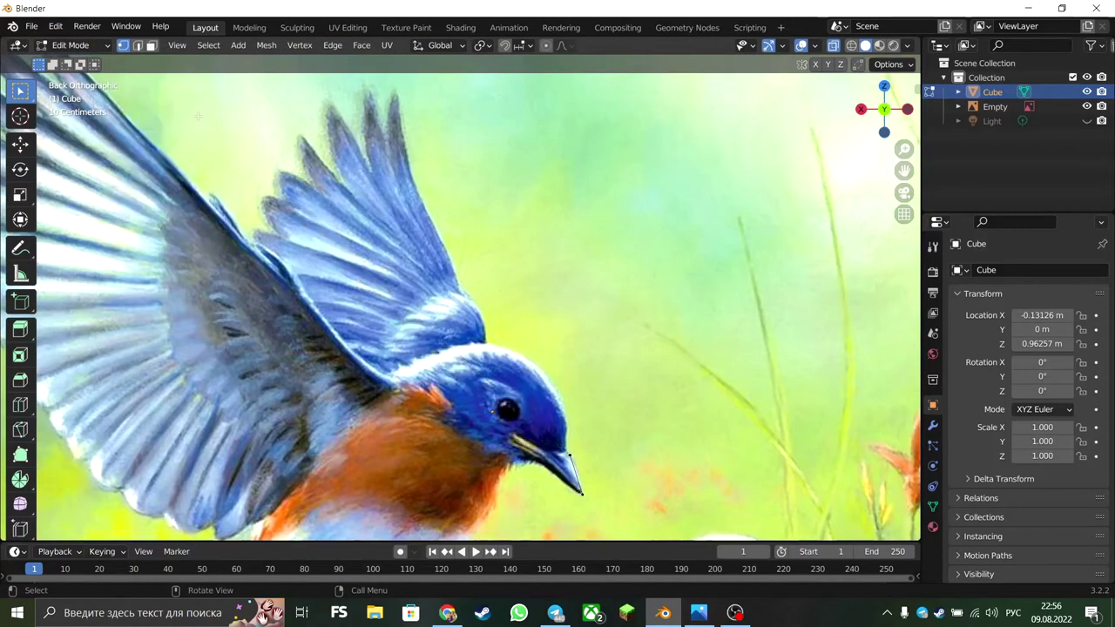
pyautogui.click(137, 114)
pyautogui.scroll(4, 566, 419)
pyautogui.scroll(-4, 566, 419)
pyautogui.moveTo(566, 418); pyautogui.dragTo(706, 379, button='middle')
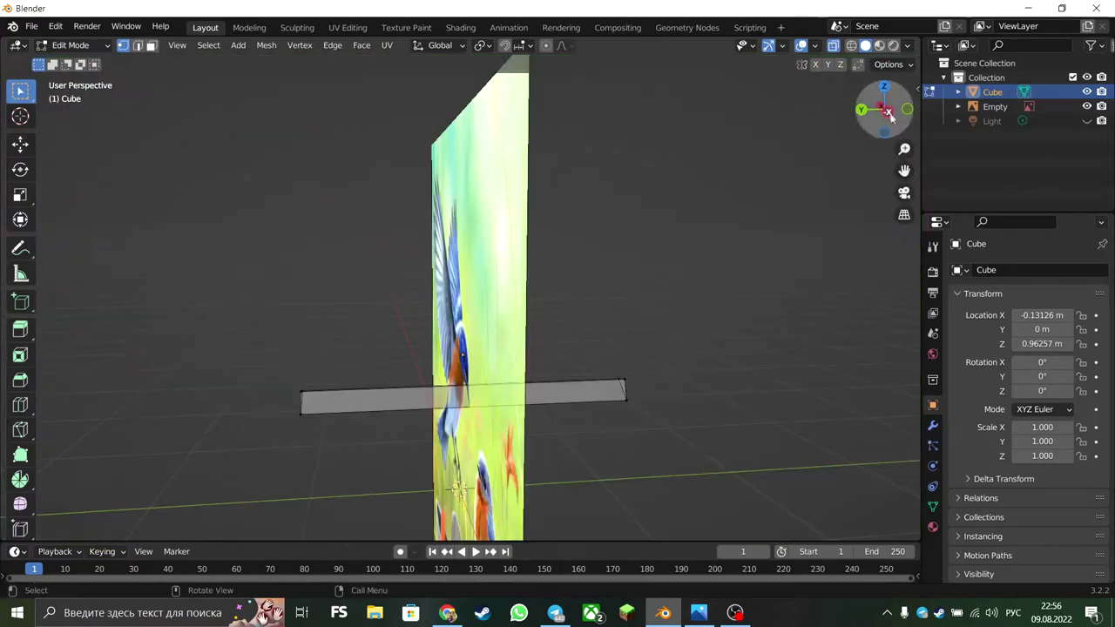
pyautogui.press('ctrl+KP_3')
pyautogui.press('g')
pyautogui.press('y')
pyautogui.click(553, 388)
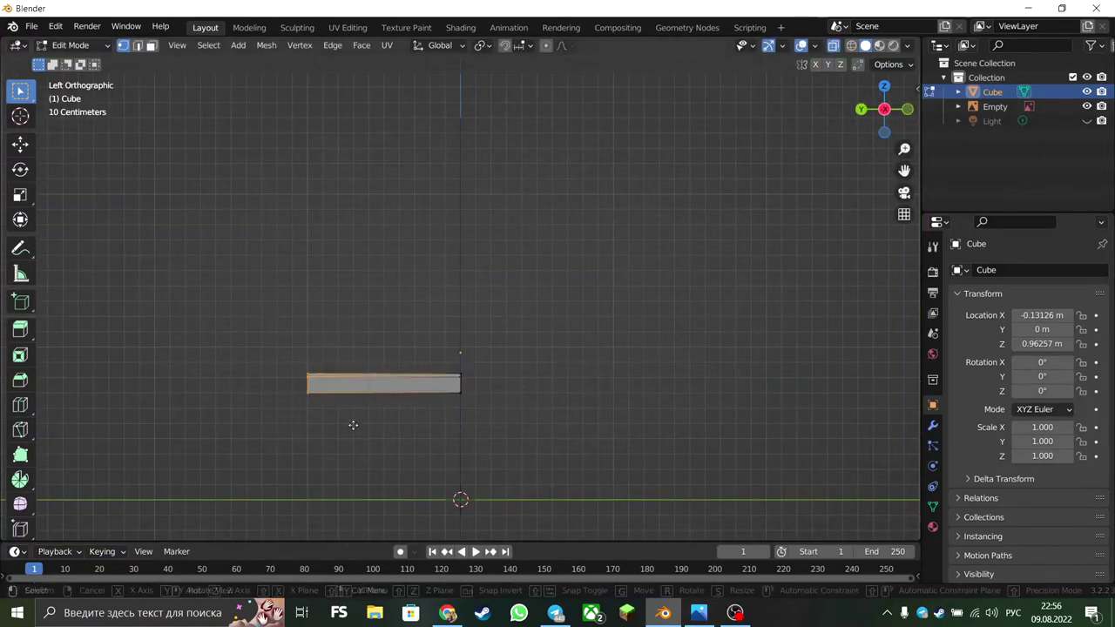
pyautogui.press('g')
pyautogui.press('y')
pyautogui.click(485, 407)
# Step: Inspect the beak from several angles, then return to back view to adjust a vertex
pyautogui.moveTo(485, 406)
pyautogui.mouseDown(button='middle')
pyautogui.moveTo(639, 381)
pyautogui.moveTo(581, 369)
pyautogui.moveTo(605, 370)
pyautogui.mouseUp(button='middle')
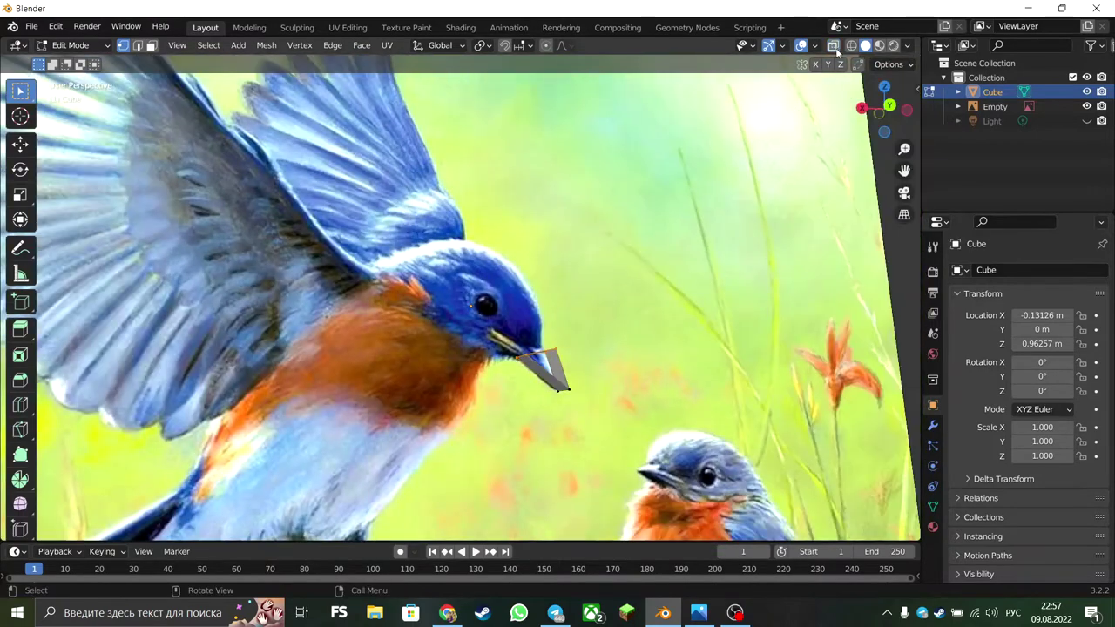
pyautogui.scroll(2, 606, 370)
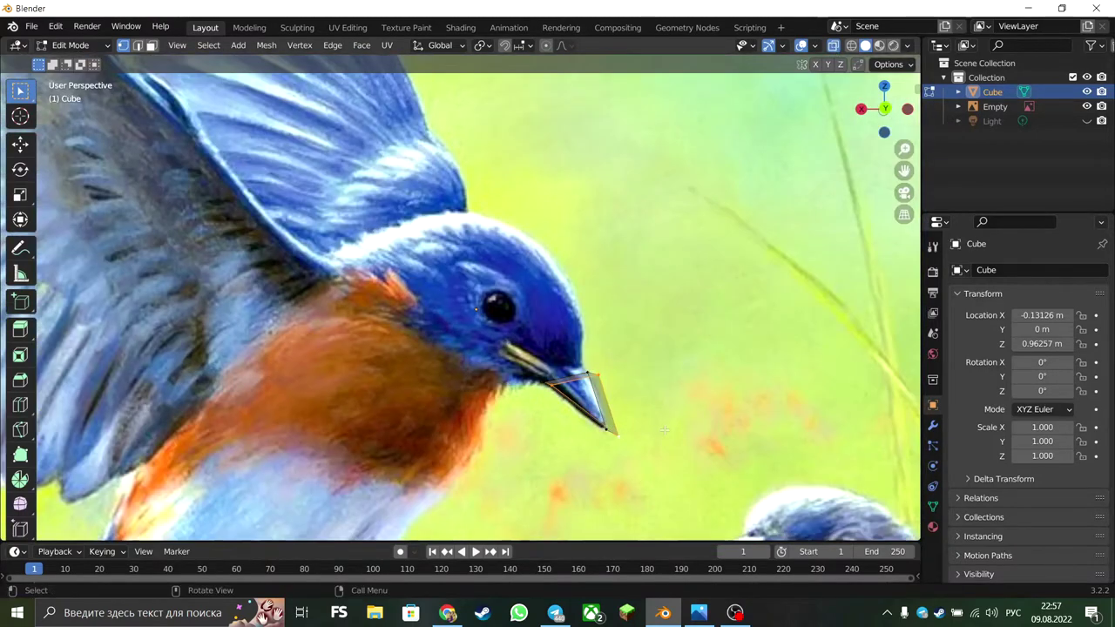
pyautogui.press('x')
pyautogui.moveTo(626, 447); pyautogui.dragTo(482, 343, button='middle')
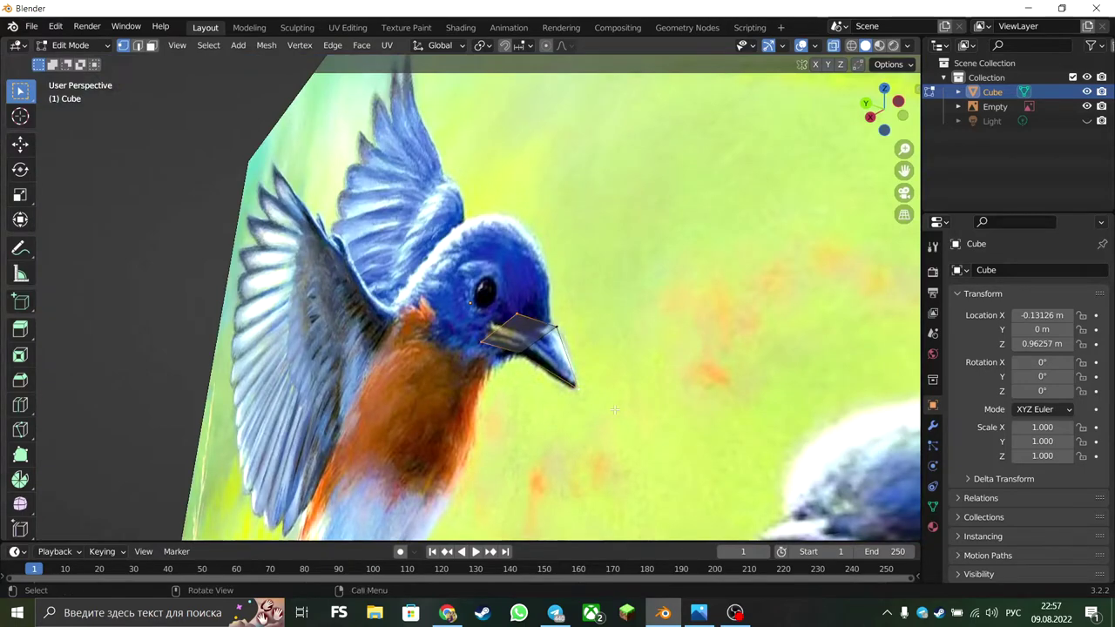
pyautogui.moveTo(578, 389); pyautogui.dragTo(570, 407, button='middle')
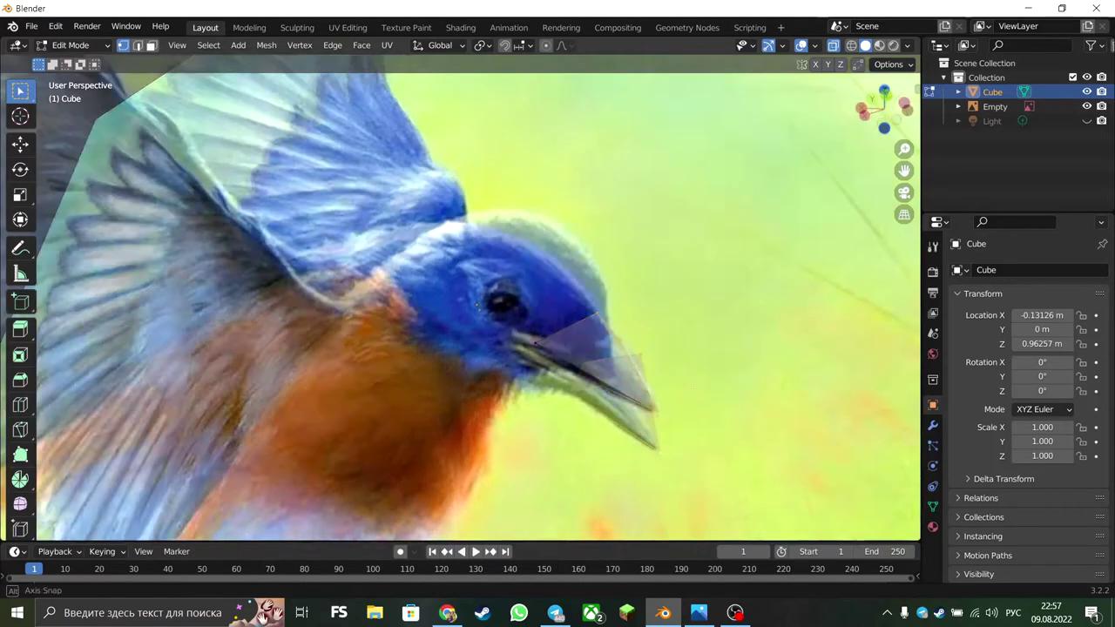
pyautogui.press('ctrl+KP_3')
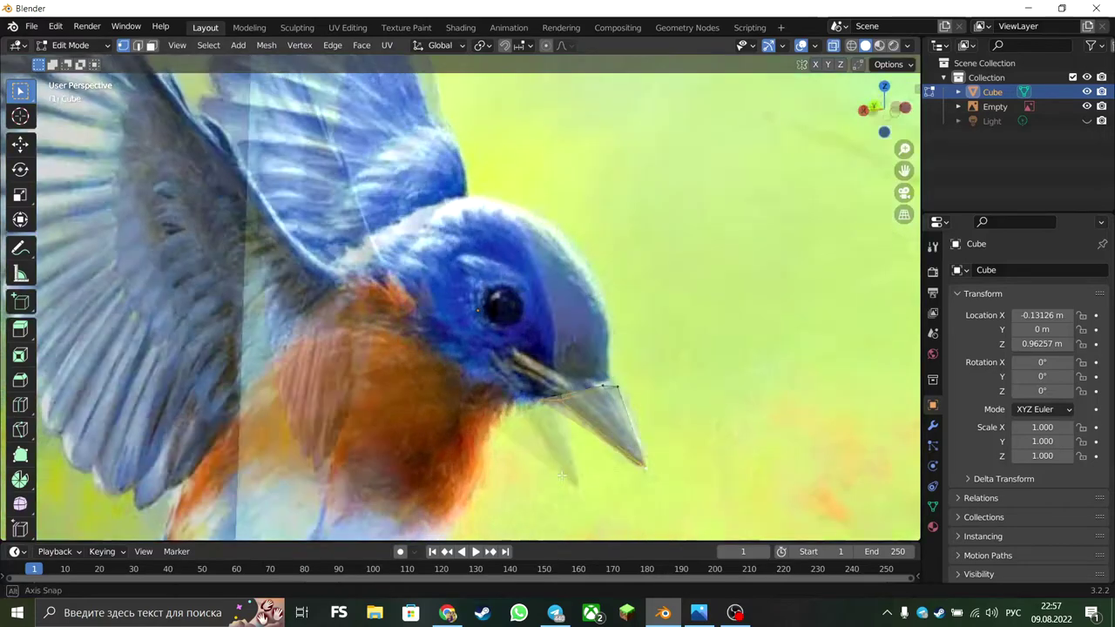
pyautogui.press('g')
pyautogui.press('ctrl+KP_1')
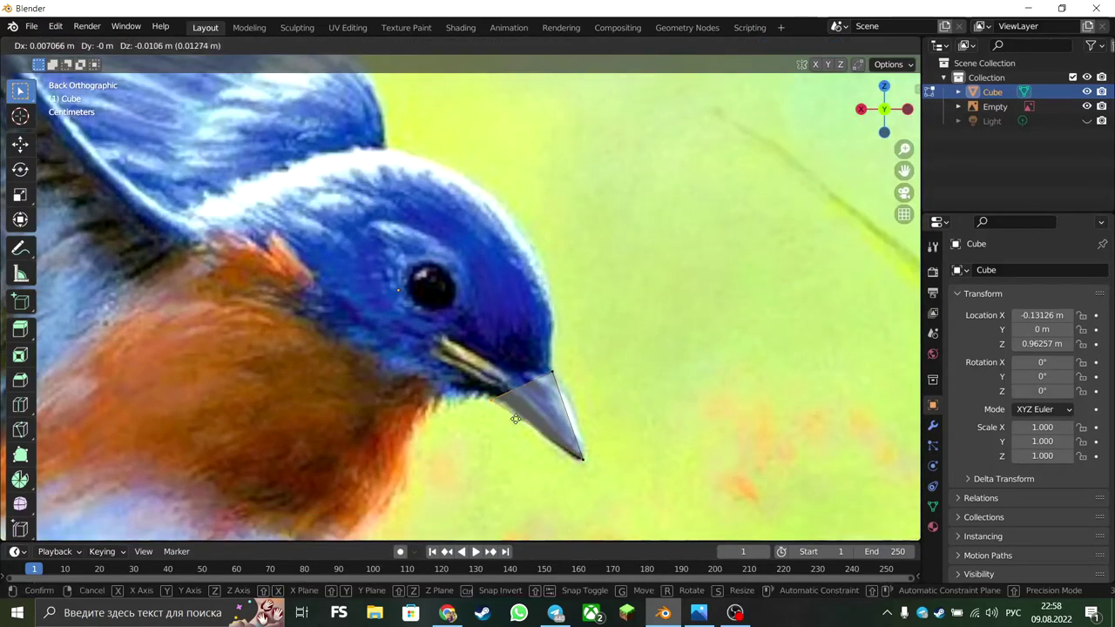
# Step: Fit a vertex to the beak corner, then extrude and enlarge the beak's back edge toward the head
pyautogui.click(586, 465)
pyautogui.moveTo(836, 218); pyautogui.dragTo(819, 140, button='middle')
pyautogui.press('ctrl+KP_1')
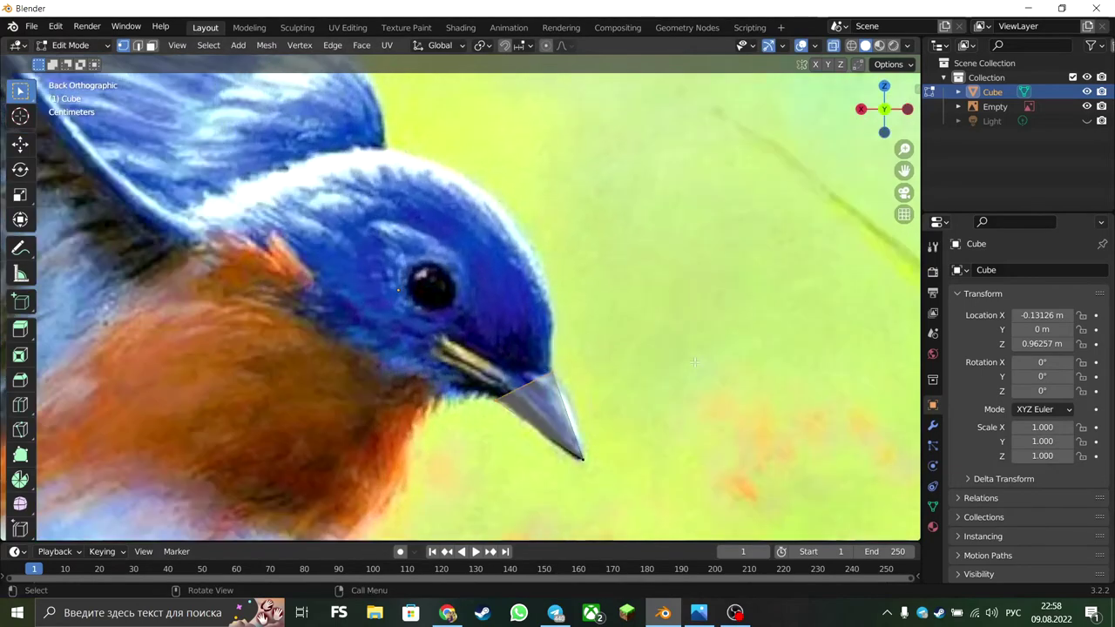
pyautogui.press('e')
pyautogui.click(668, 312)
pyautogui.press('s')
pyautogui.click(804, 285)
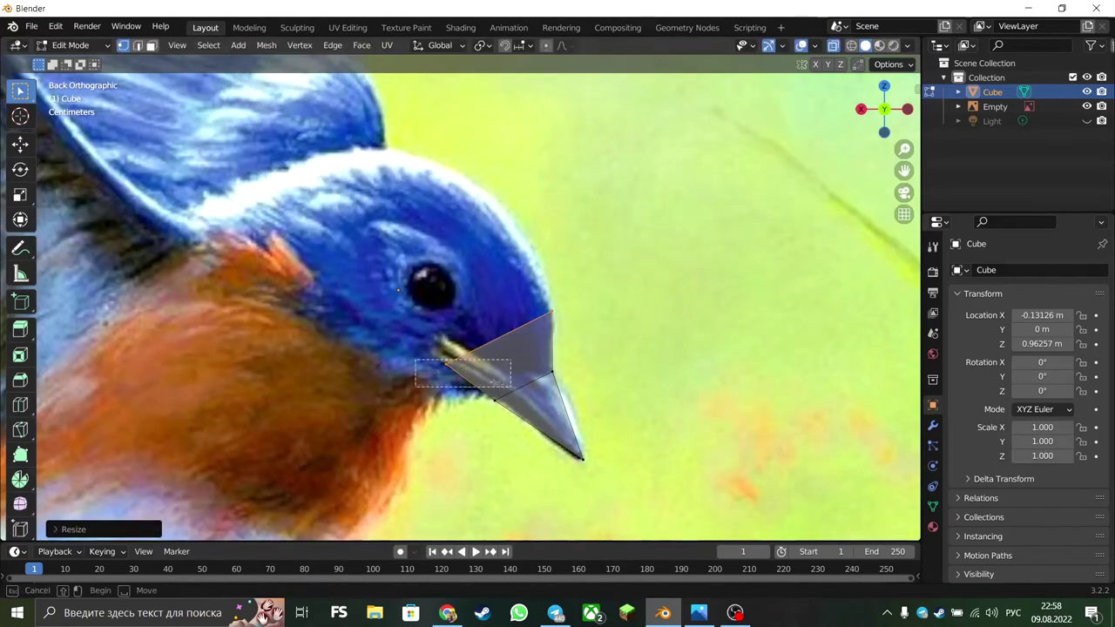
pyautogui.press('g')
pyautogui.click(480, 409)
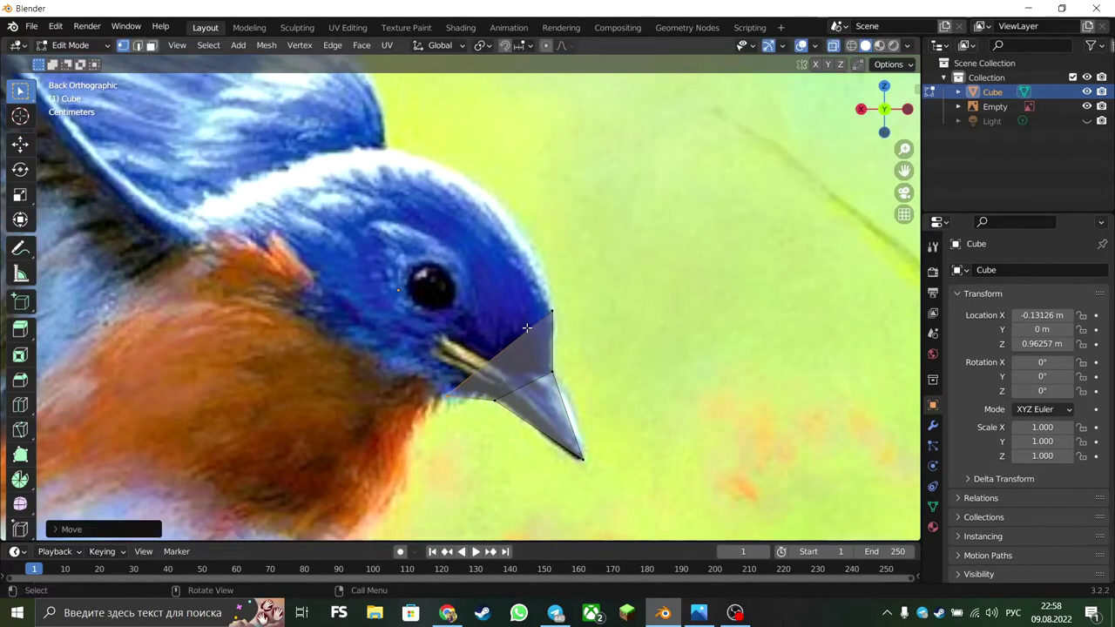
pyautogui.press('Escape')
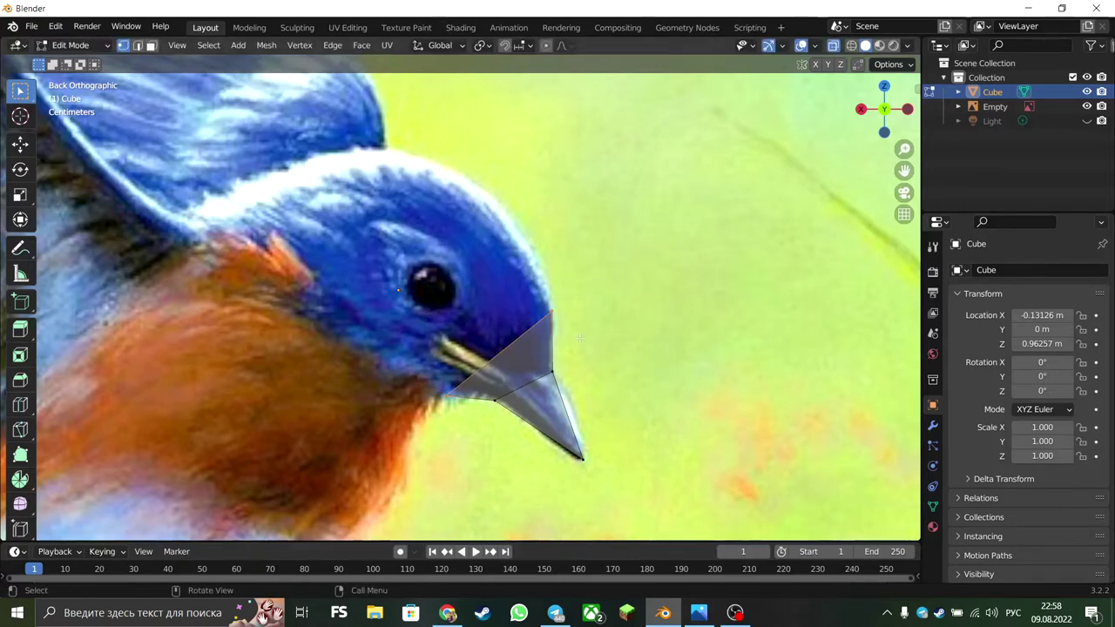
# Step: Extrude and scale two more edges toward the head and over the eye
pyautogui.press('e')
pyautogui.click(464, 313)
pyautogui.press('s')
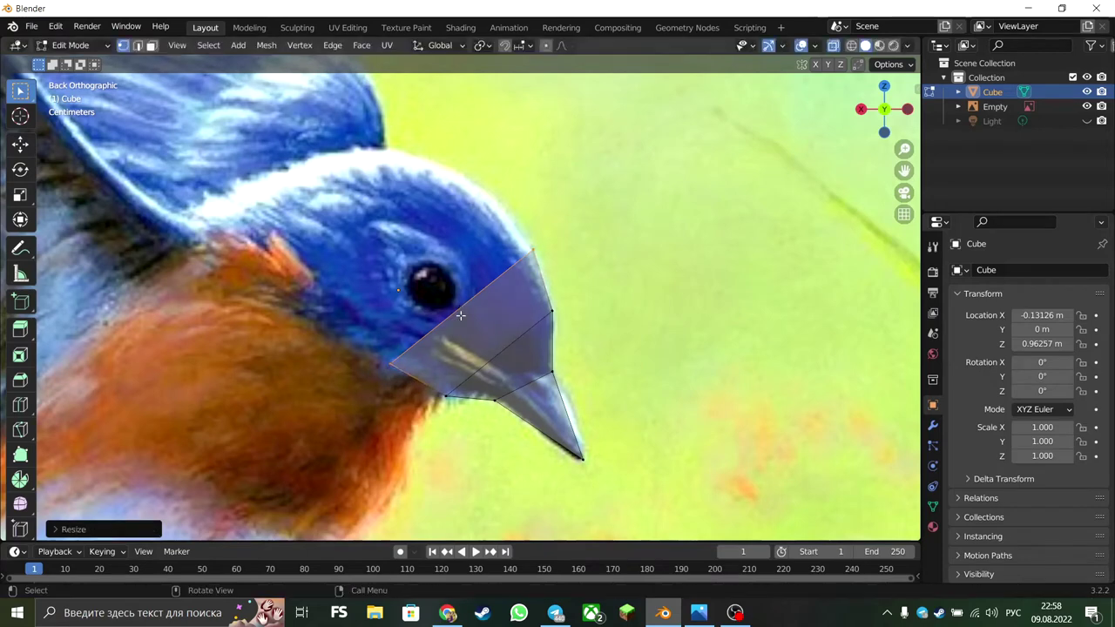
pyautogui.click(460, 317)
pyautogui.press('e')
pyautogui.press('g')
pyautogui.click(349, 348)
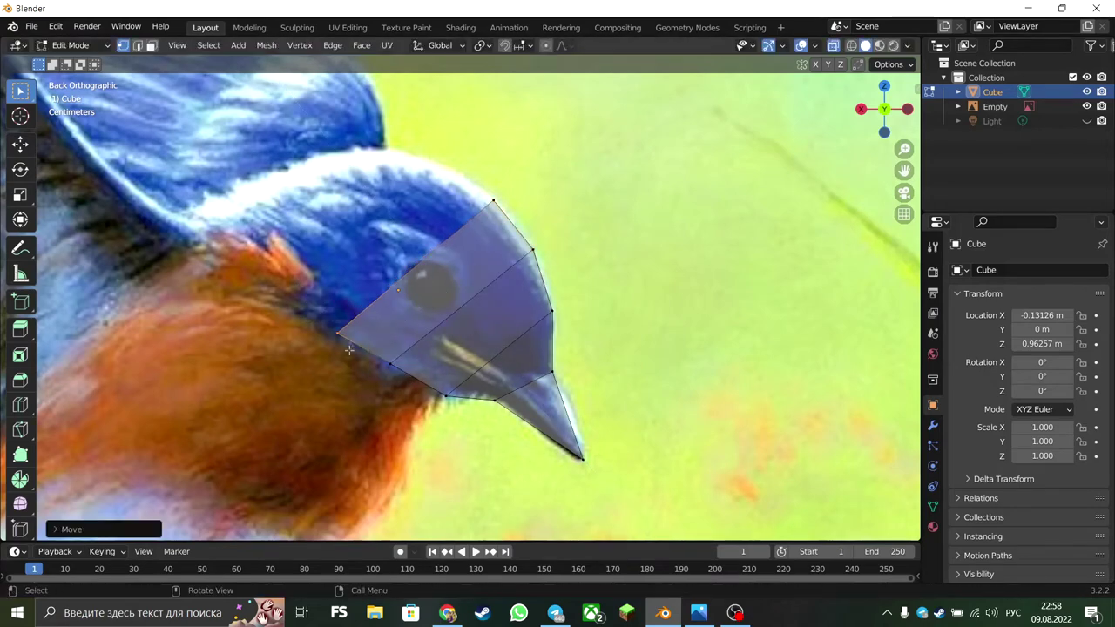
pyautogui.rightClick(385, 276)
# Step: Extrude and scale another edge up the head, fitting a vertex to the head outline
pyautogui.press('e')
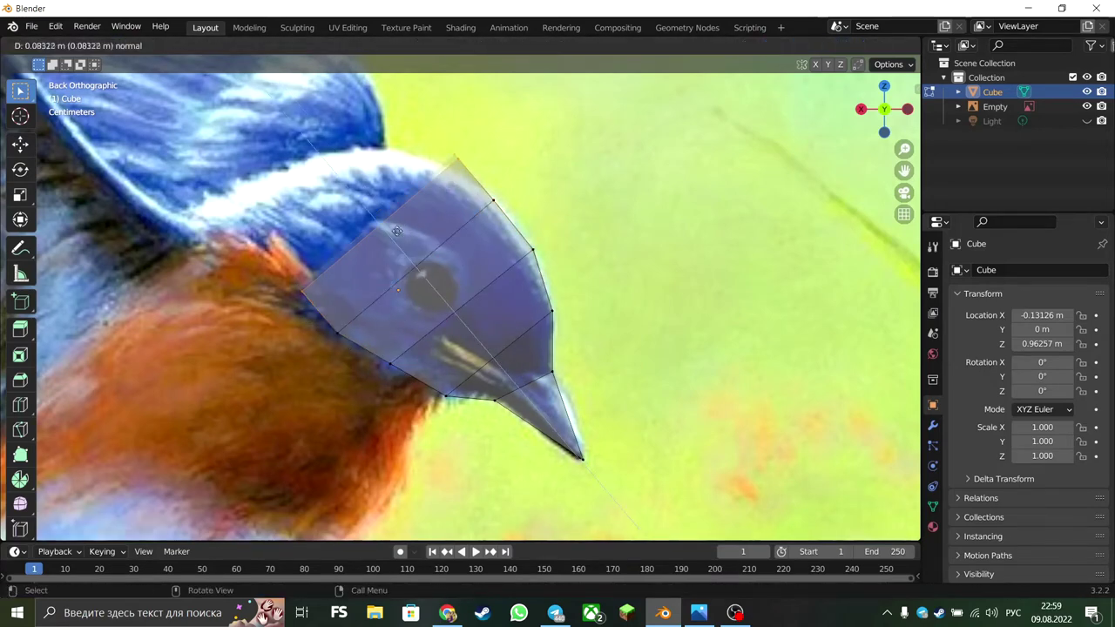
pyautogui.click(440, 196)
pyautogui.press('s')
pyautogui.click(555, 174)
pyautogui.press('g')
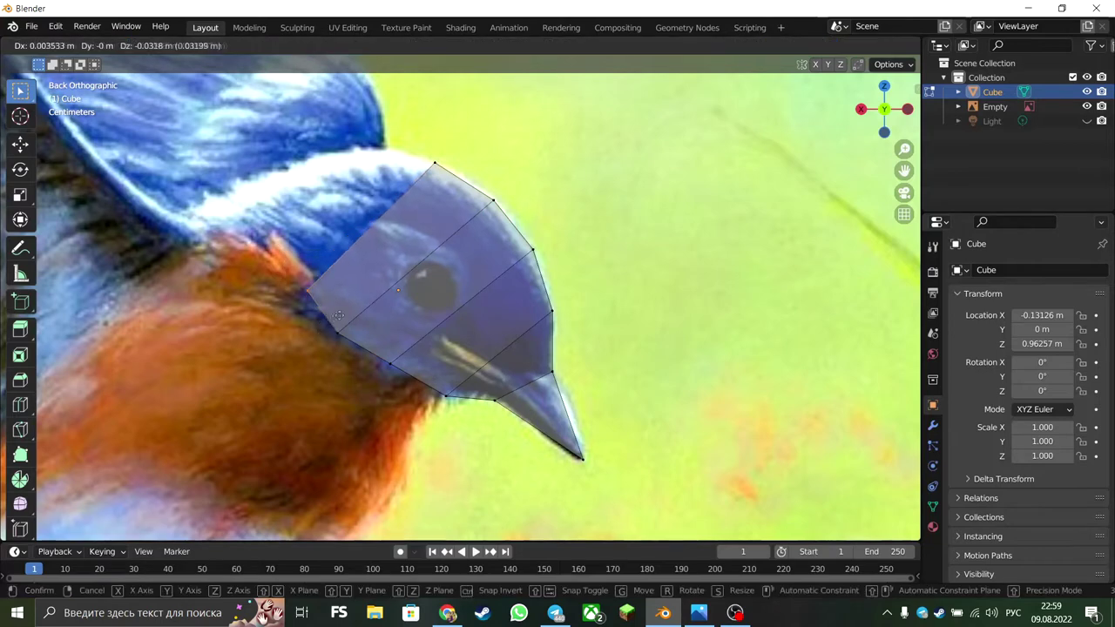
pyautogui.click(335, 312)
pyautogui.keyDown('shift'); pyautogui.moveTo(335, 312); pyautogui.dragTo(412, 352, button='middle'); pyautogui.keyUp('shift')
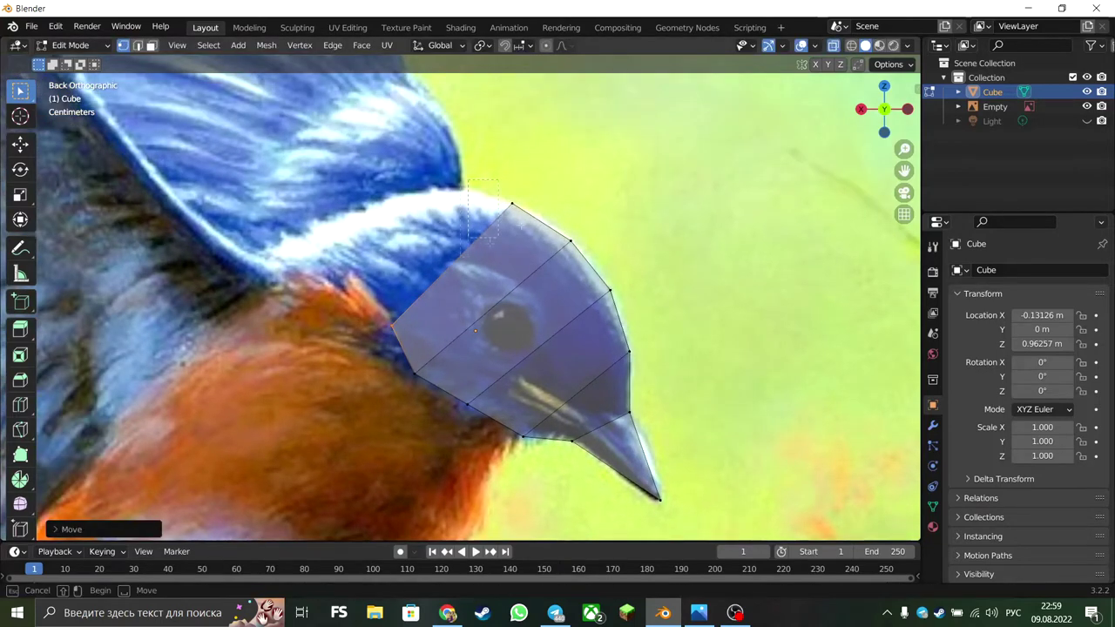
# Step: Extrude, scale and place a further edge along the crown outline
pyautogui.press('e')
pyautogui.click(435, 200)
pyautogui.press('s')
pyautogui.click(723, 169)
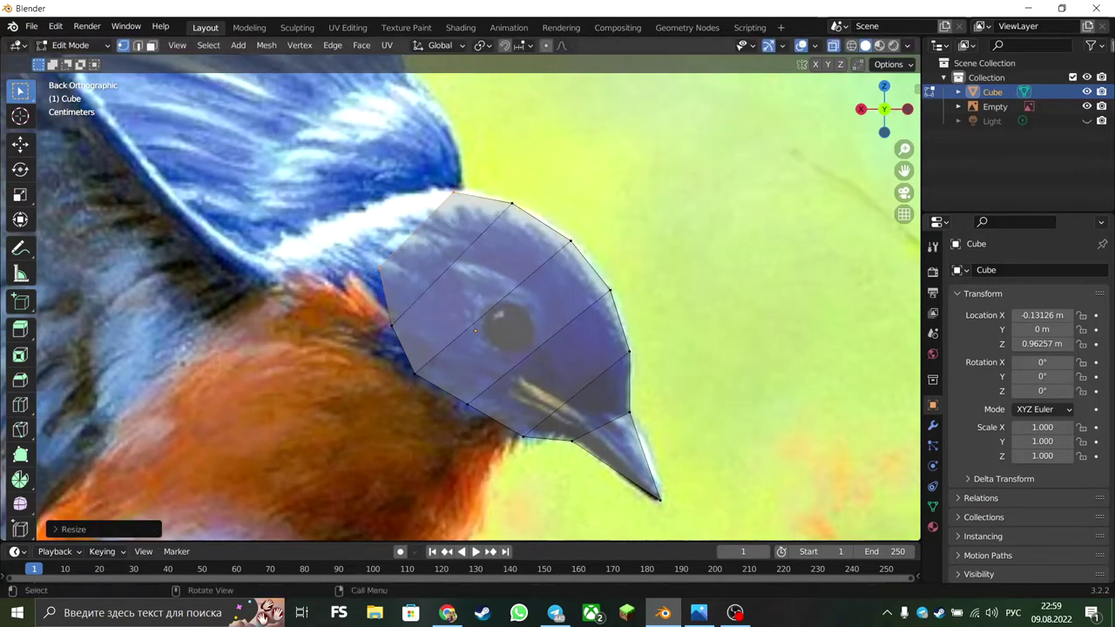
pyautogui.press('g')
pyautogui.click(381, 301)
# Step: Select the edge at the back of the crown and extrude a final face toward the nape
pyautogui.moveTo(475, 171); pyautogui.dragTo(419, 236)
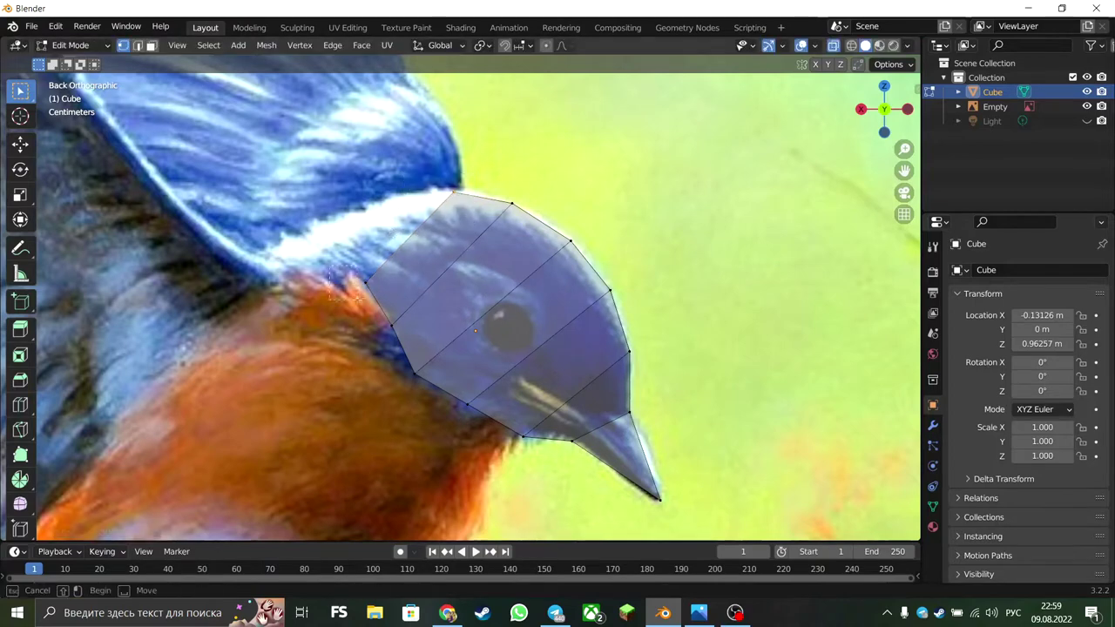
pyautogui.moveTo(334, 281); pyautogui.dragTo(377, 263)
pyautogui.press('e')
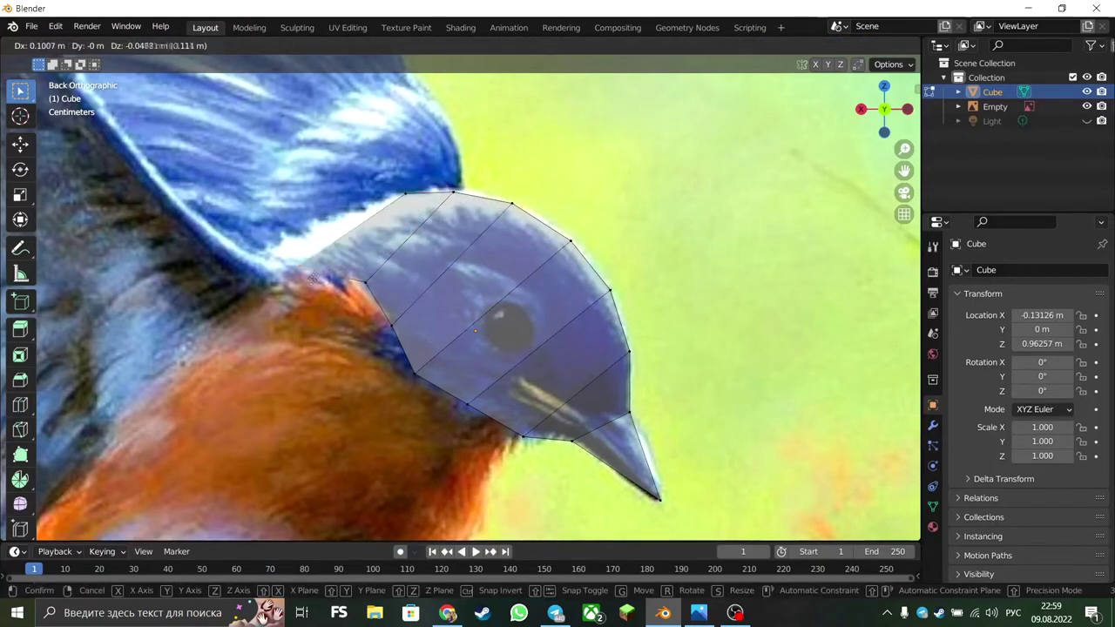
pyautogui.click(281, 267)
pyautogui.moveTo(884, 110)
pyautogui.mouseDown()
pyautogui.moveTo(886, 135)
pyautogui.moveTo(725, 357)
pyautogui.mouseUp()
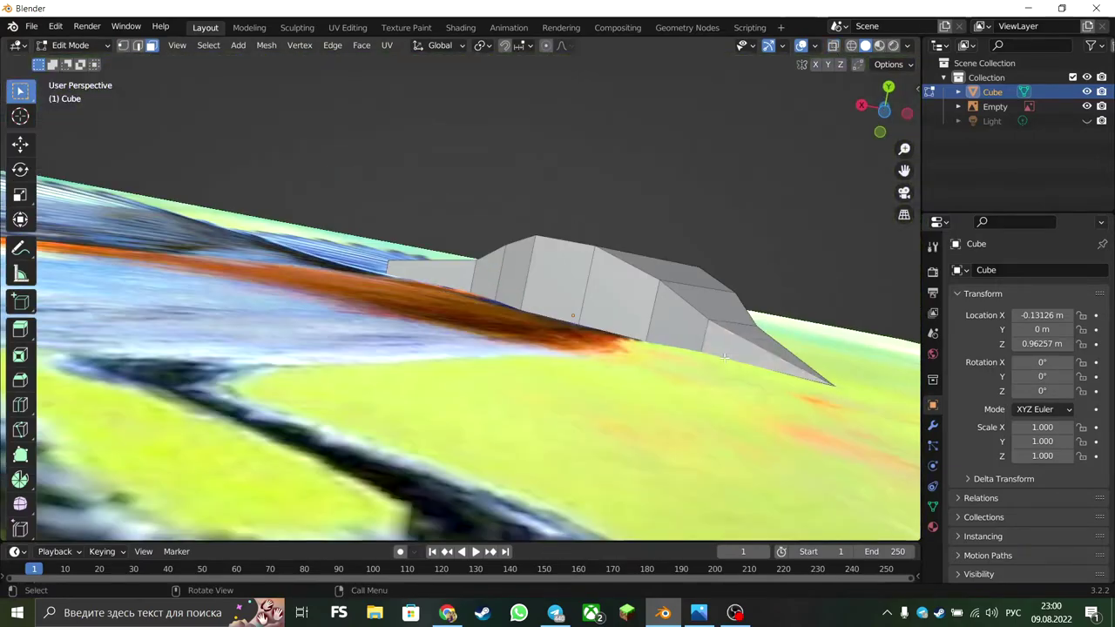
# Step: Select the head faces, extrude them outward in back view, and turn on X-ray with Alt+Z
pyautogui.moveTo(725, 358); pyautogui.dragTo(528, 277, button='middle')
pyautogui.keyDown('shift'); pyautogui.click(529, 277); pyautogui.keyUp('shift')
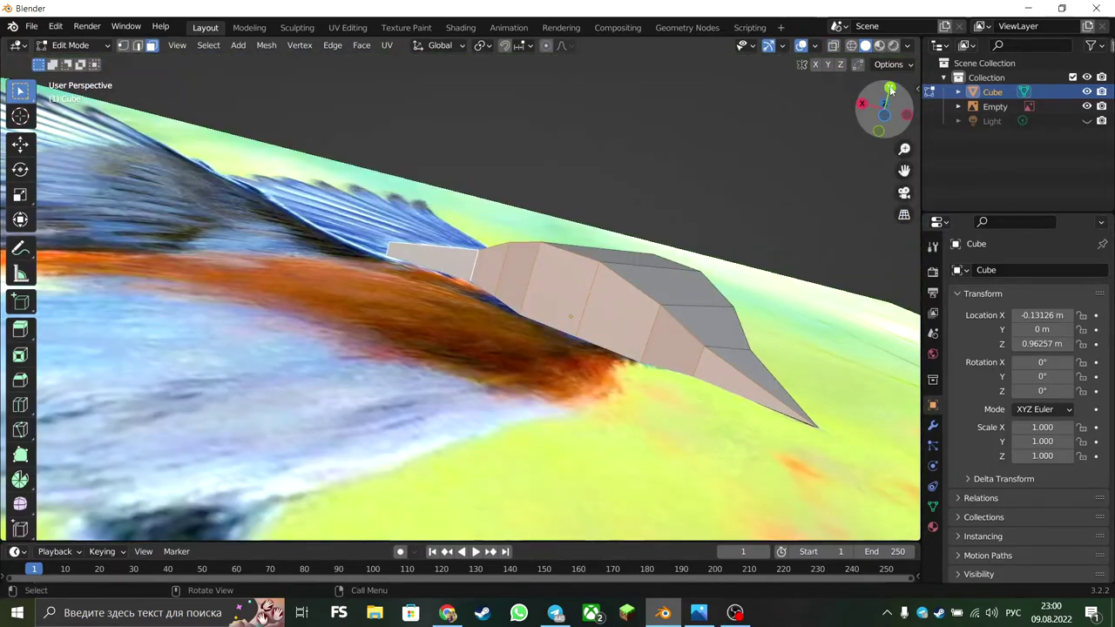
pyautogui.moveTo(891, 88); pyautogui.dragTo(796, 269)
pyautogui.moveTo(759, 309); pyautogui.dragTo(689, 396, button='middle')
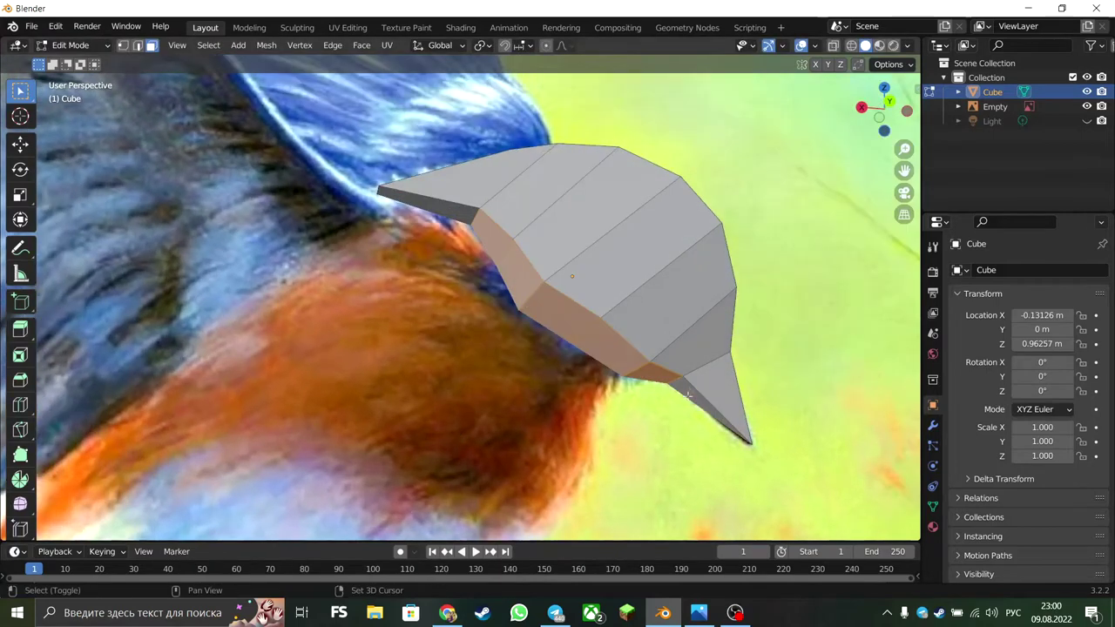
pyautogui.press('ctrl+KP_1')
pyautogui.press('e')
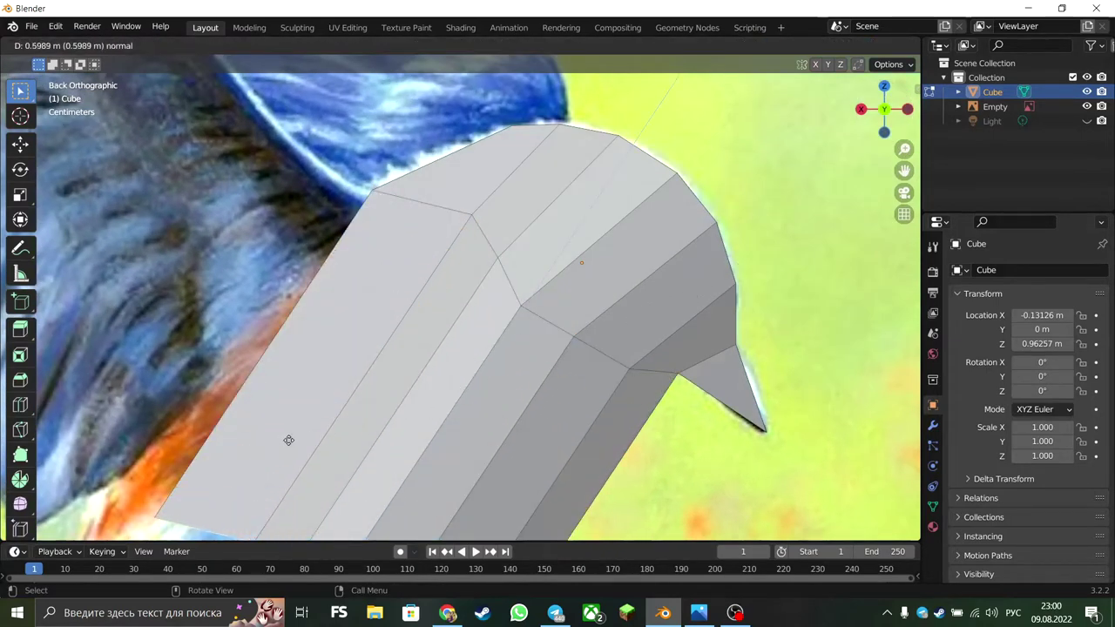
pyautogui.click(583, 300)
pyautogui.hotkey('alt', 'z')
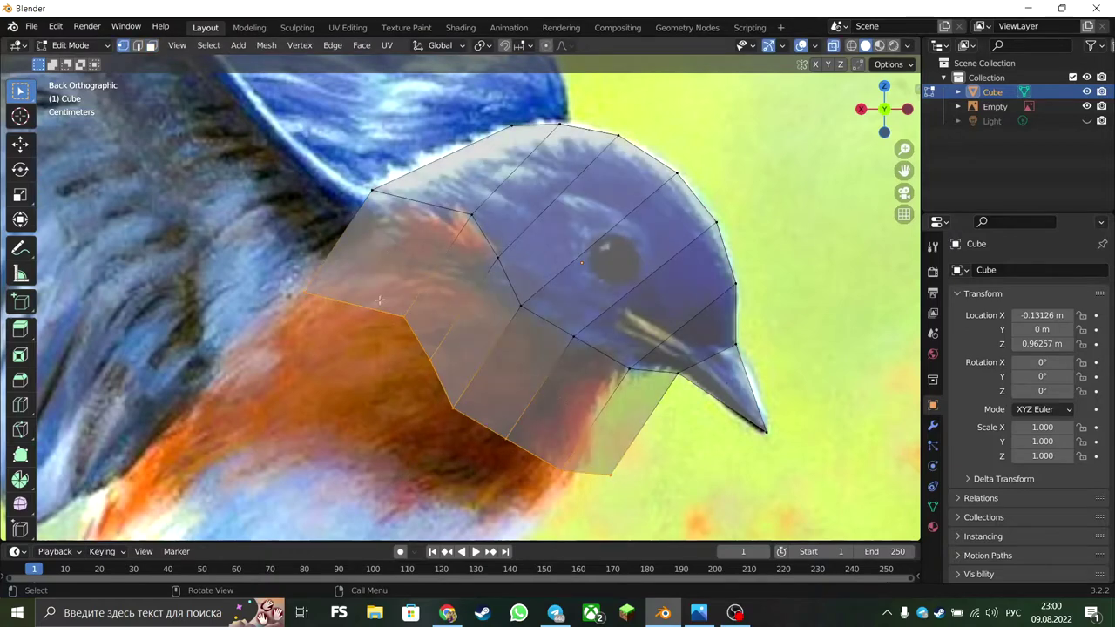
# Step: Reposition the lower head vertices to follow the orange breast outline
pyautogui.moveTo(380, 302); pyautogui.dragTo(426, 334)
pyautogui.moveTo(453, 406); pyautogui.dragTo(481, 366)
pyautogui.moveTo(505, 424)
pyautogui.mouseDown()
pyautogui.moveTo(516, 462)
pyautogui.moveTo(531, 401)
pyautogui.mouseUp()
pyautogui.moveTo(610, 475); pyautogui.dragTo(639, 399)
pyautogui.moveTo(548, 412)
pyautogui.mouseDown()
pyautogui.moveTo(539, 388)
pyautogui.moveTo(475, 342)
pyautogui.mouseUp()
pyautogui.moveTo(616, 407); pyautogui.dragTo(603, 408)
# Step: Extrude the lower-left edge down over the throat and breast
pyautogui.moveTo(370, 431); pyautogui.dragTo(370, 430)
pyautogui.moveTo(538, 389); pyautogui.dragTo(503, 363)
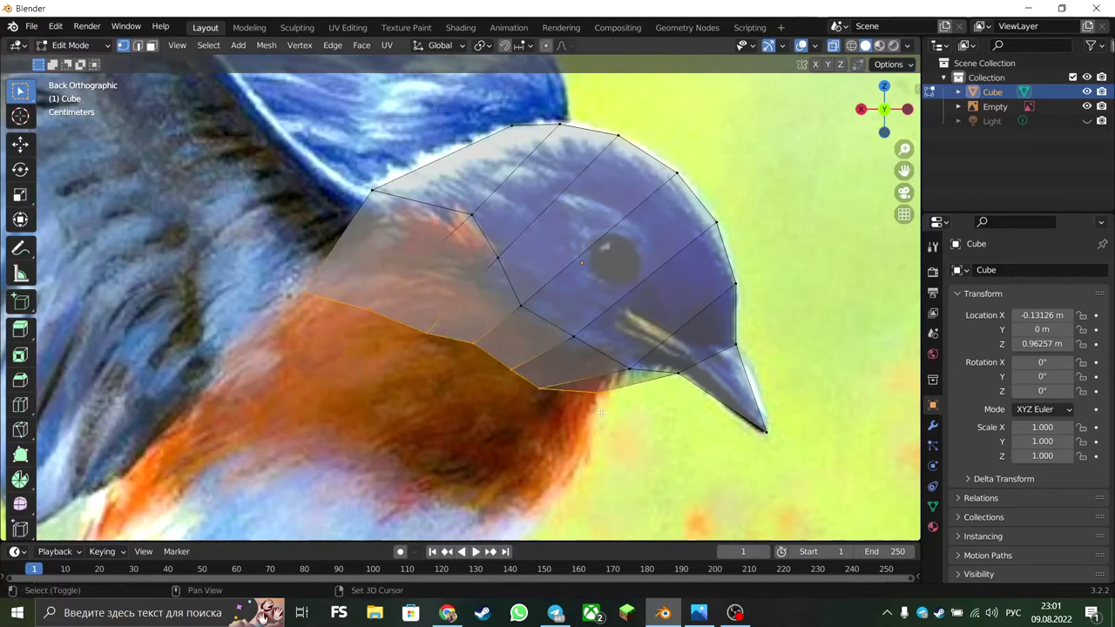
pyautogui.press('e')
pyautogui.click(527, 495)
pyautogui.keyDown('shift'); pyautogui.moveTo(527, 495); pyautogui.dragTo(662, 408, button='middle'); pyautogui.keyUp('shift')
pyautogui.press('g')
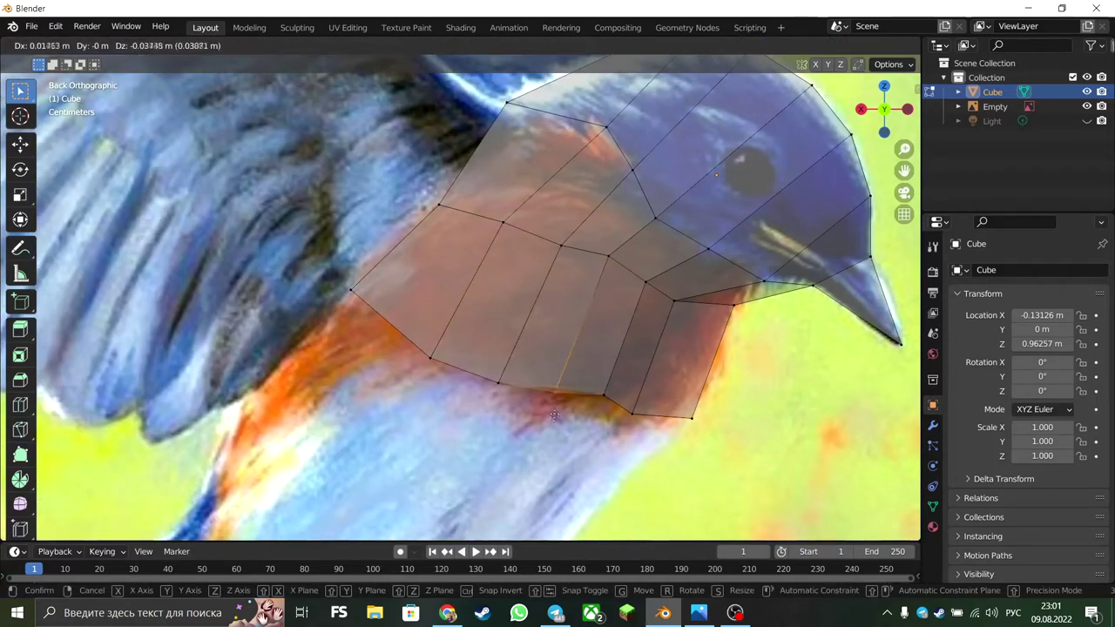
# Step: Place the moved edge and extrude a new row of faces down toward the belly
pyautogui.click(690, 418)
pyautogui.keyDown('shift'); pyautogui.moveTo(690, 418); pyautogui.dragTo(741, 322, button='middle'); pyautogui.keyUp('shift')
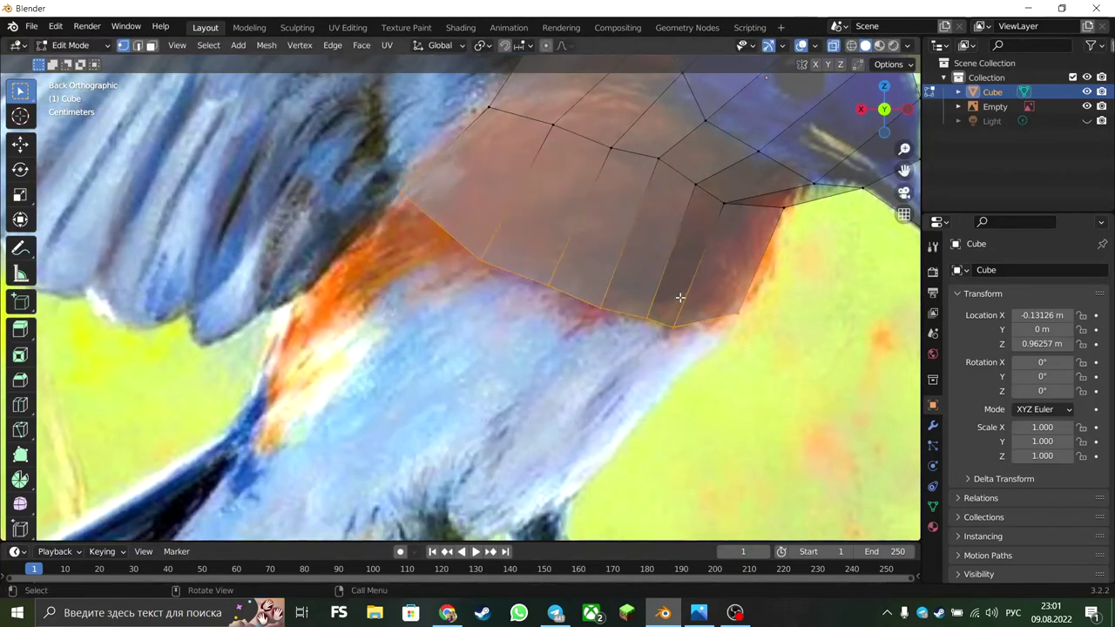
pyautogui.press('e')
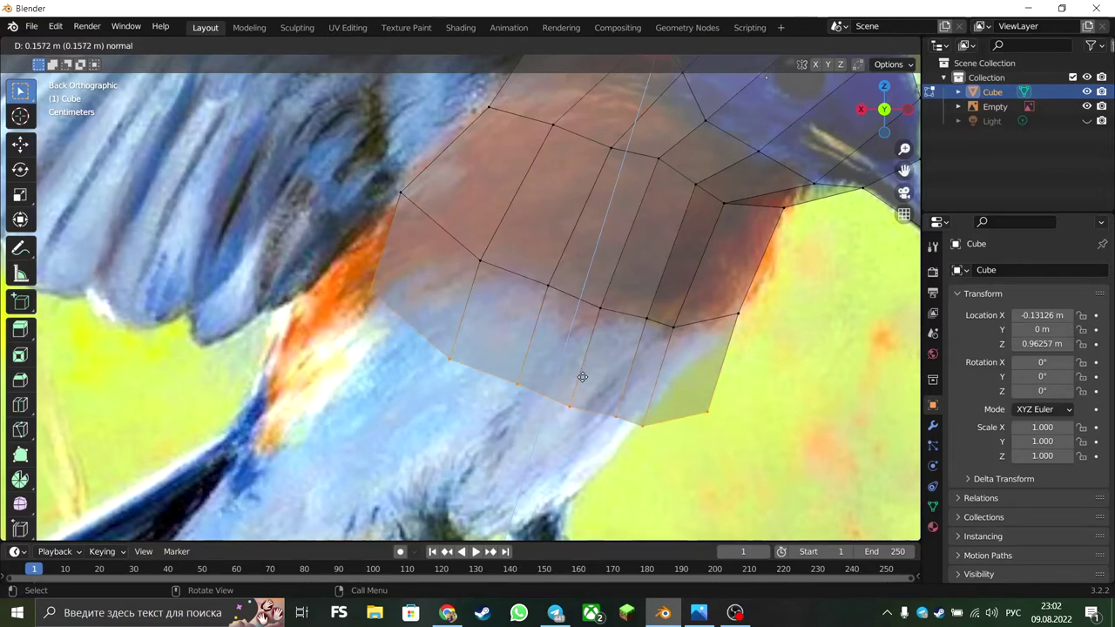
pyautogui.click(523, 374)
pyautogui.keyDown('shift'); pyautogui.moveTo(523, 373); pyautogui.dragTo(629, 286, button='middle'); pyautogui.keyUp('shift')
# Step: Extrude another row and move its vertices down-left along the body outline
pyautogui.press('e')
pyautogui.click(542, 331)
pyautogui.press('g')
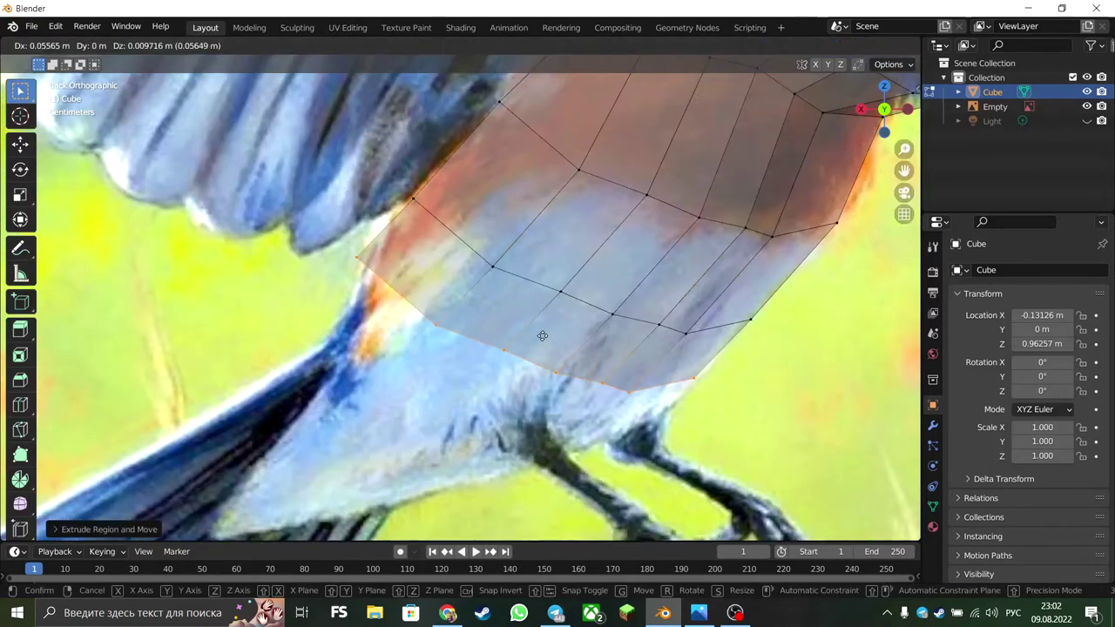
pyautogui.click(547, 352)
pyautogui.press('s')
pyautogui.rightClick(544, 353)
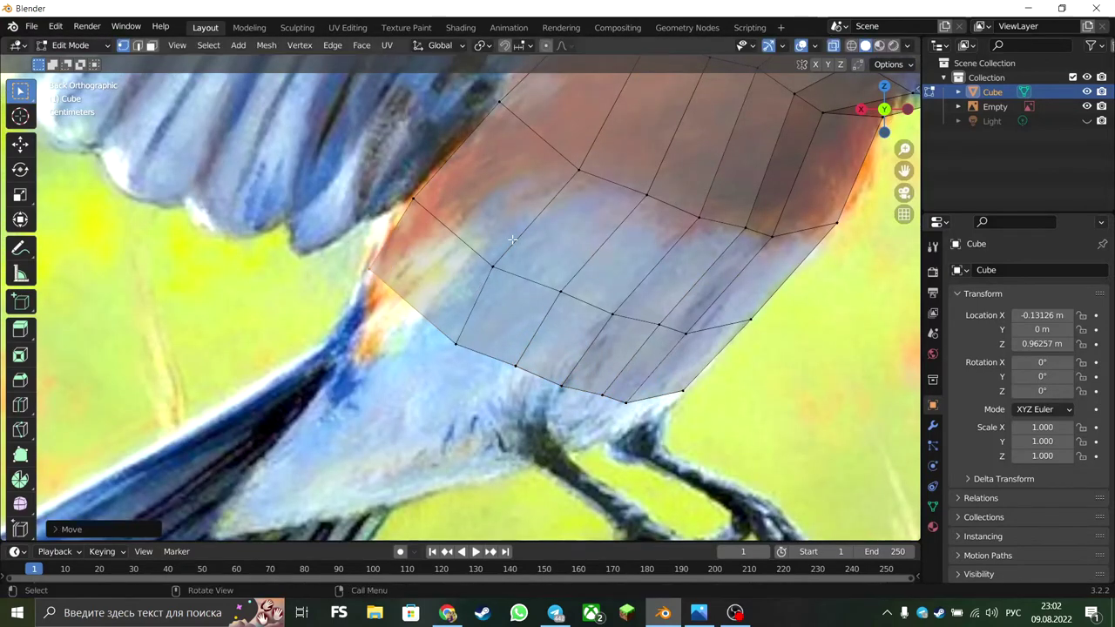
pyautogui.press('g')
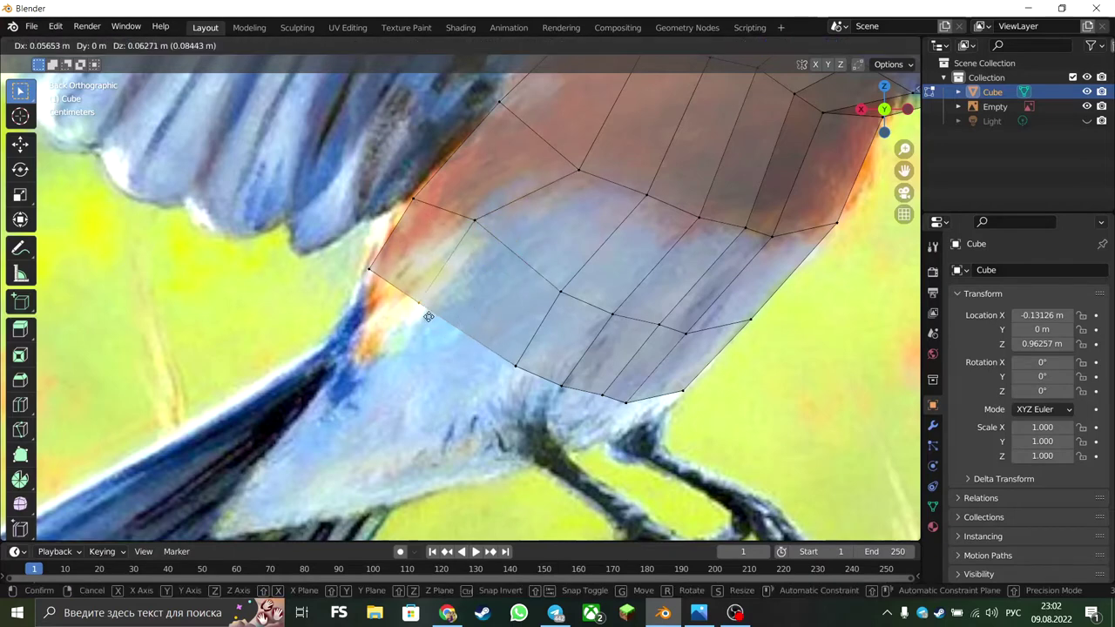
pyautogui.click(437, 319)
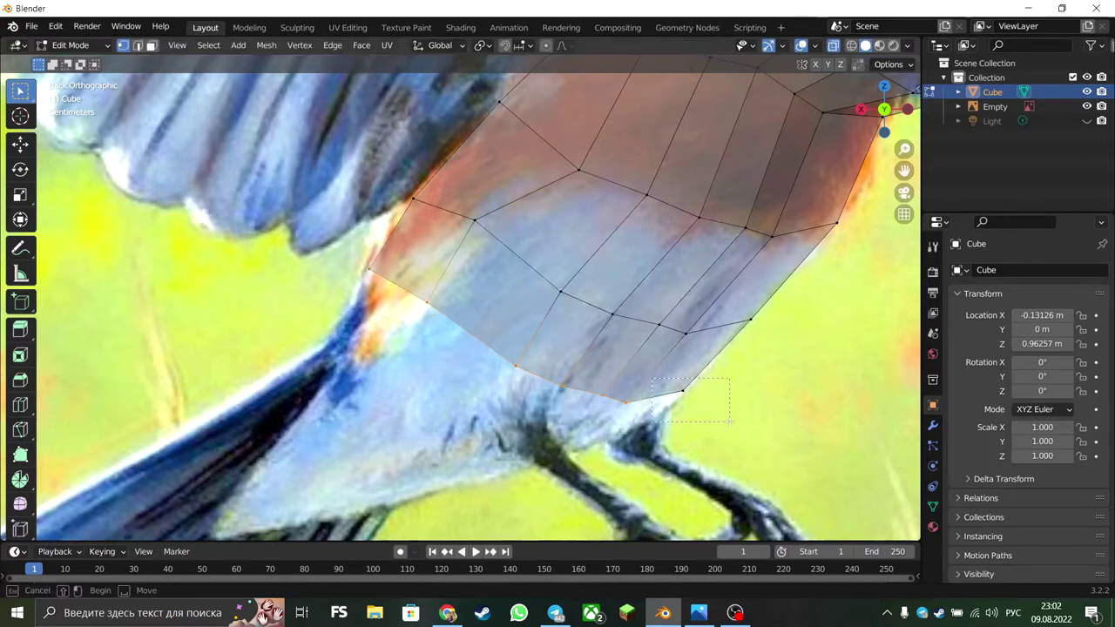
# Step: Extrude, narrow and move the next edge over the belly, adjusting the corner vertex near the legs
pyautogui.press('e')
pyautogui.click(697, 460)
pyautogui.press('s')
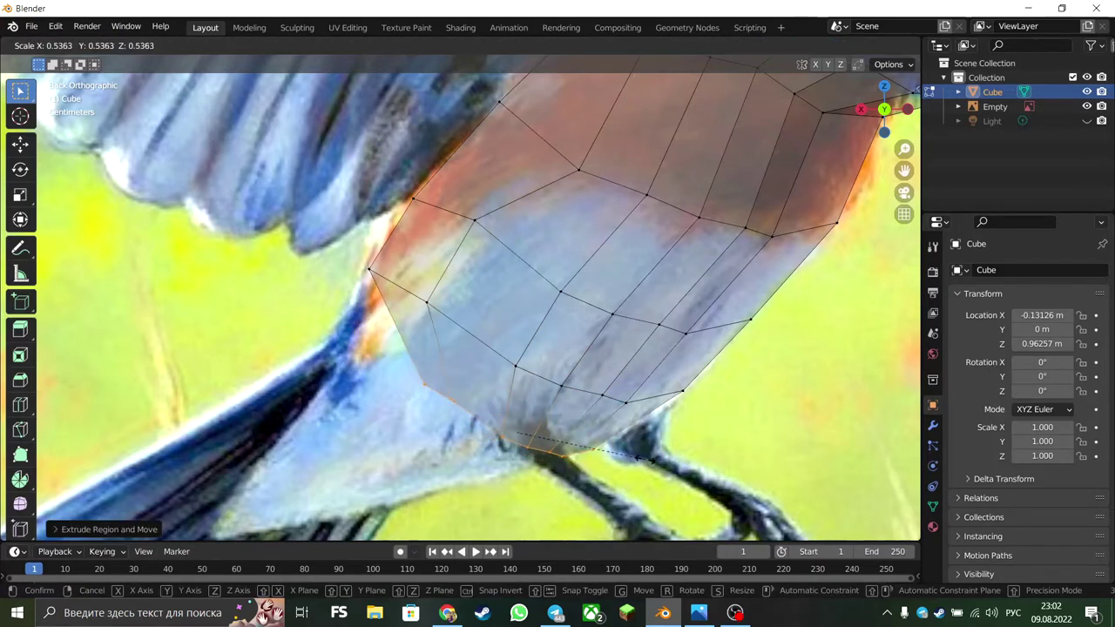
pyautogui.click(649, 461)
pyautogui.press('g')
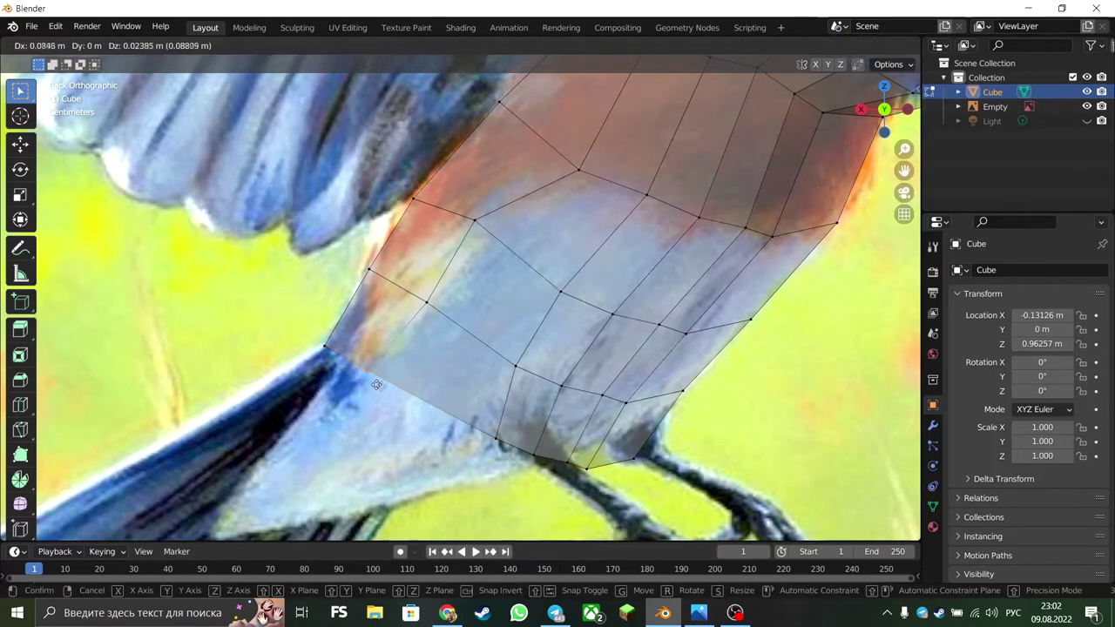
pyautogui.click(540, 464)
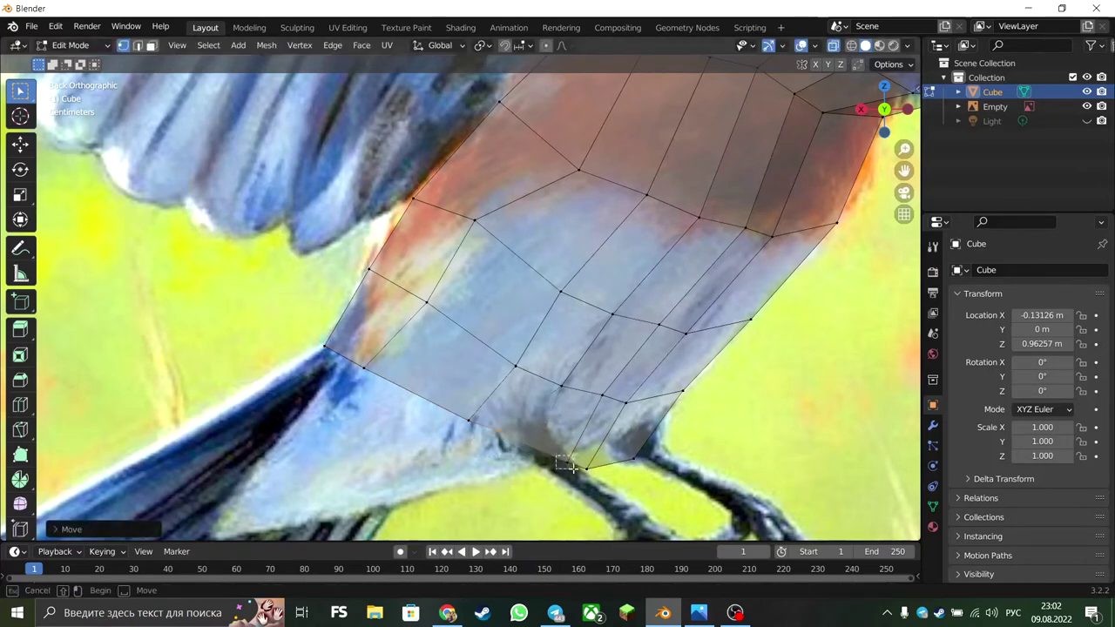
pyautogui.moveTo(627, 451); pyautogui.dragTo(649, 468)
pyautogui.press('g')
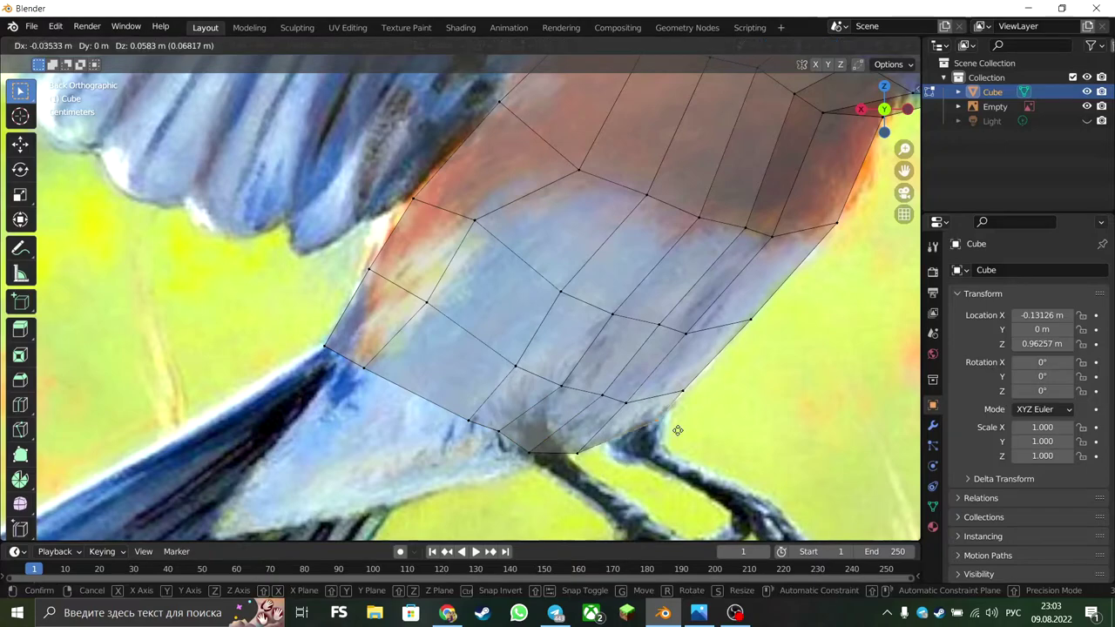
pyautogui.click(536, 466)
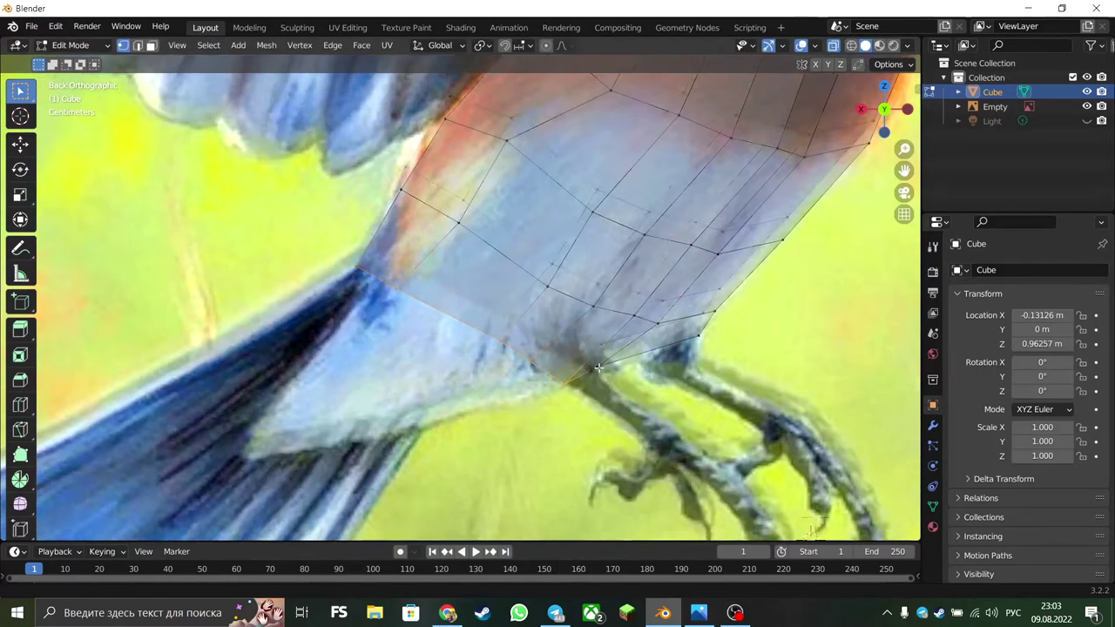
# Step: Extrude another strip from the bottom edge and fine-tune its position
pyautogui.press('e')
pyautogui.click(511, 409)
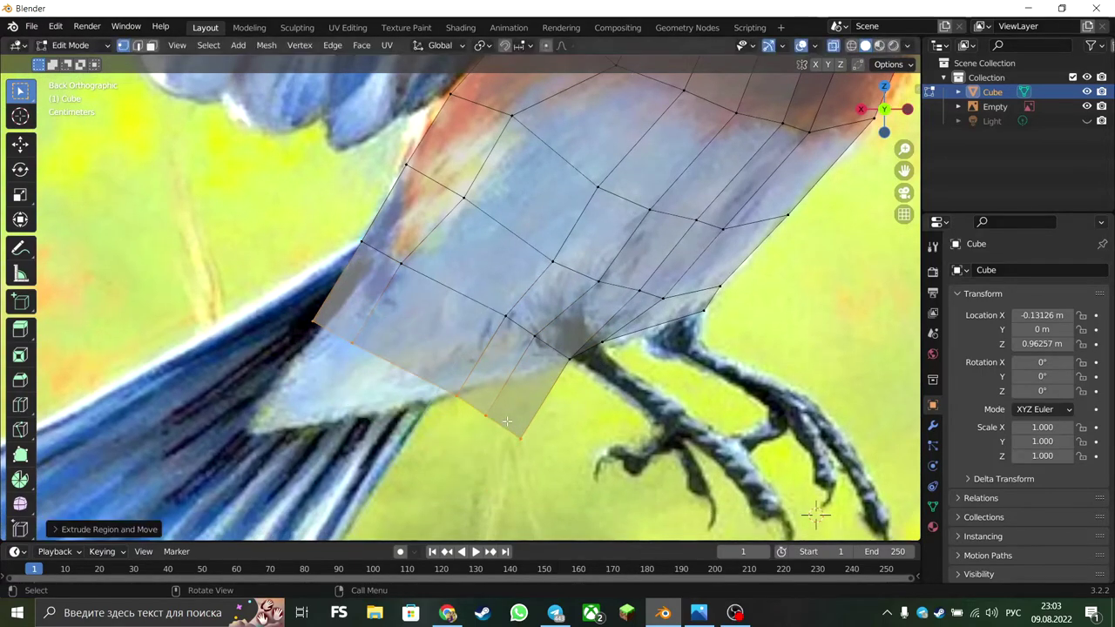
pyautogui.press('g')
pyautogui.click(455, 396)
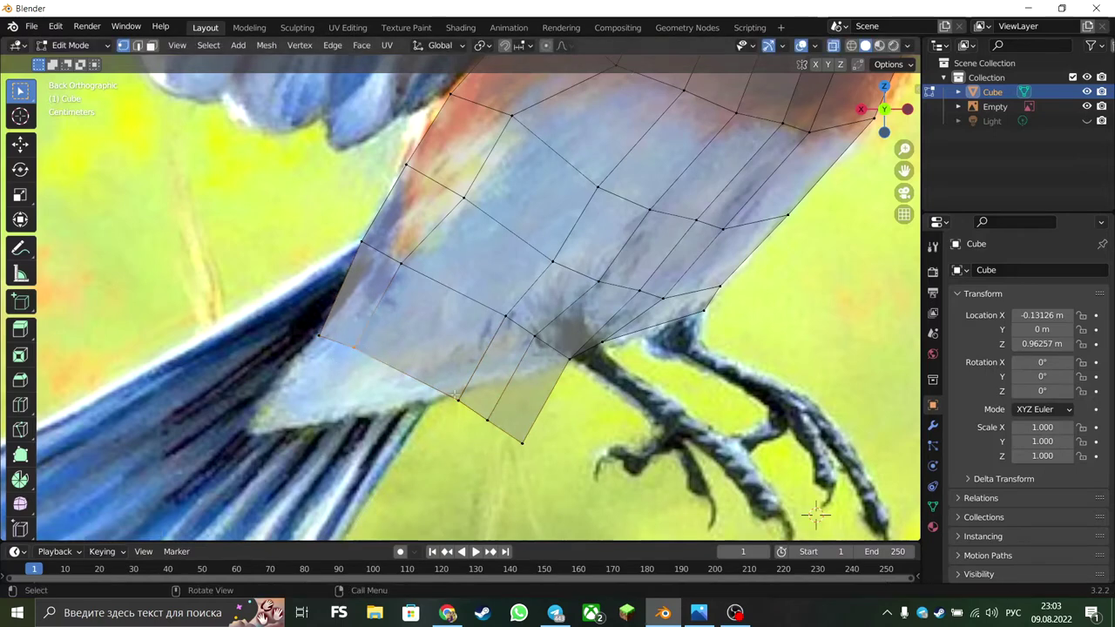
pyautogui.press('g')
pyautogui.click(407, 384)
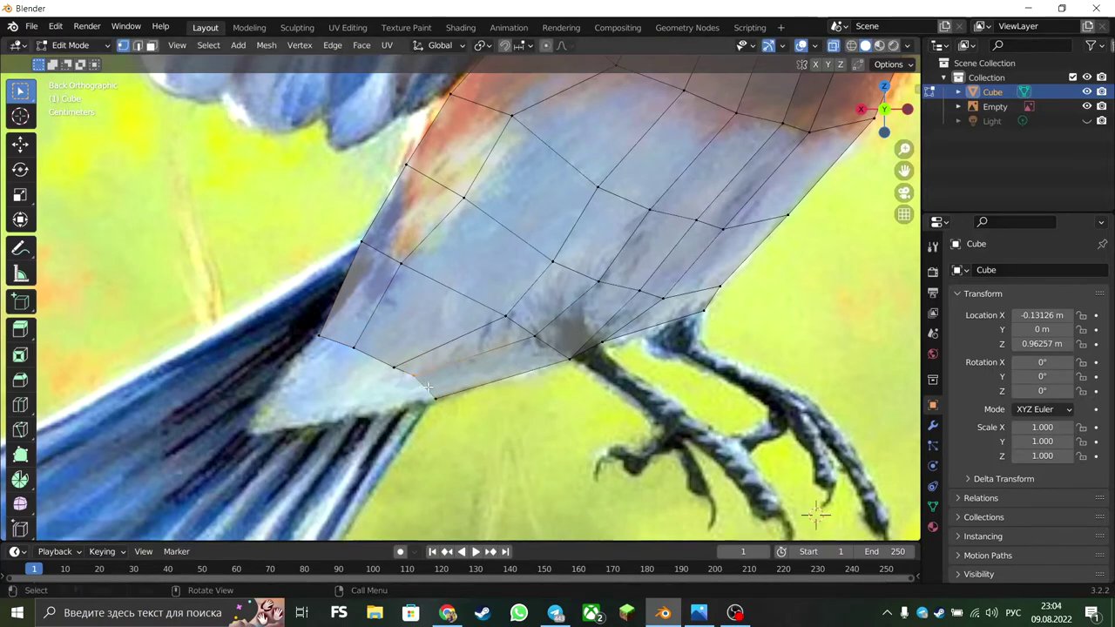
# Step: Extrude the bottom edge out toward the tail and select the tail tip vertex
pyautogui.moveTo(302, 328); pyautogui.dragTo(377, 370)
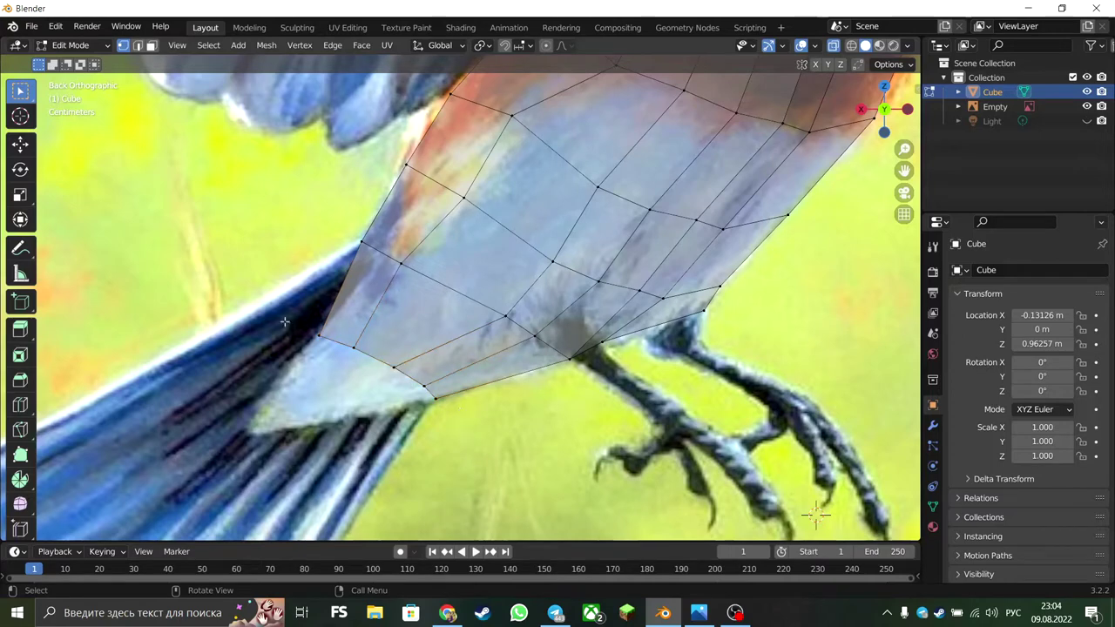
pyautogui.press('e')
pyautogui.click(370, 402)
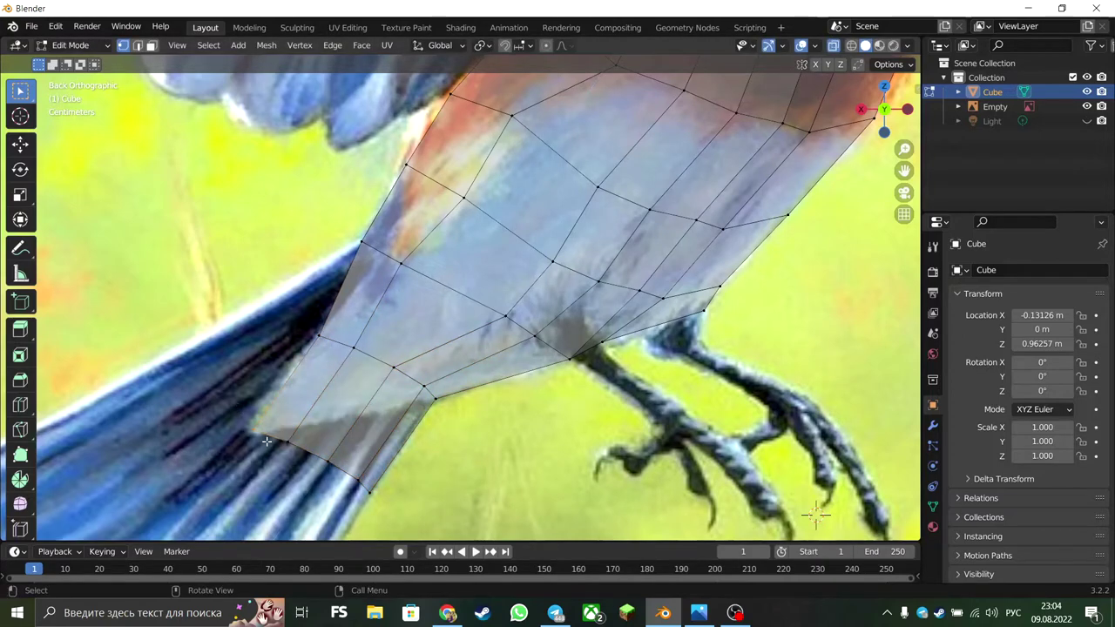
pyautogui.press('g')
pyautogui.click(332, 471)
pyautogui.press('b')
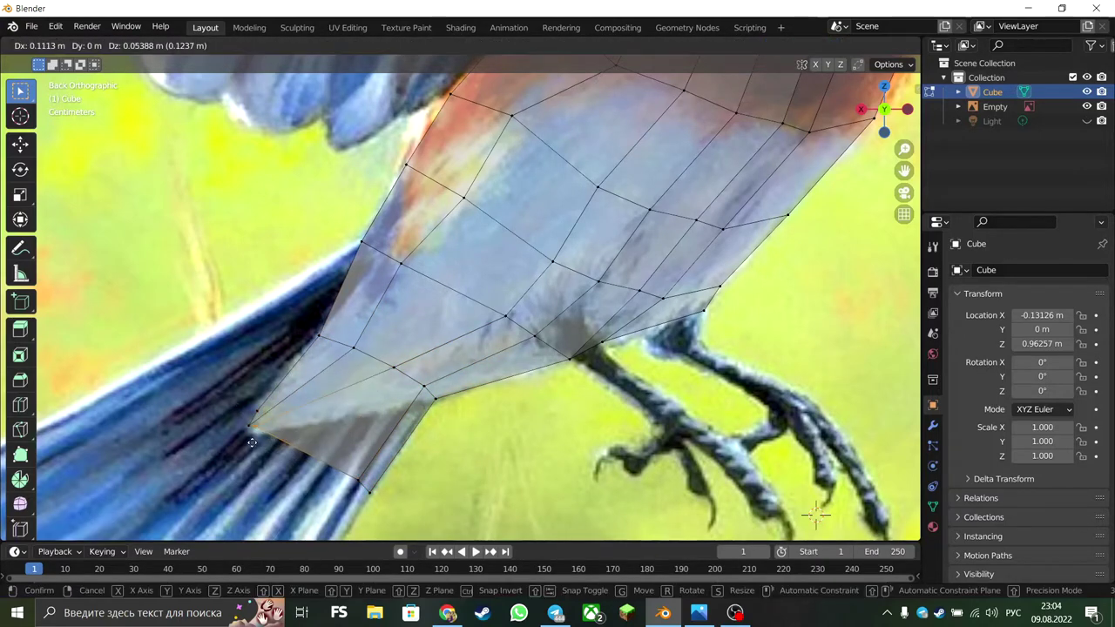
pyautogui.moveTo(346, 471); pyautogui.dragTo(386, 498)
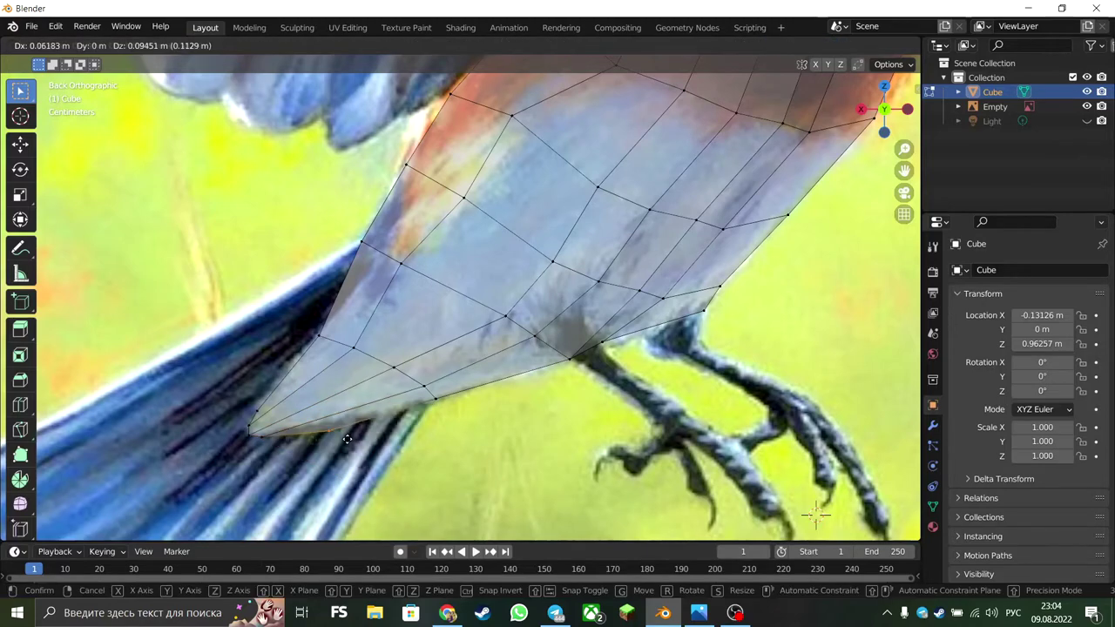
pyautogui.scroll(-5, 435, 393)
pyautogui.moveTo(436, 392)
pyautogui.mouseDown(button='middle')
pyautogui.moveTo(537, 400)
pyautogui.moveTo(395, 511)
pyautogui.mouseUp(button='middle')
# Step: Save the file as bird.blend with Ctrl+S and realign the view from the back
pyautogui.hotkey('ctrl', 's')
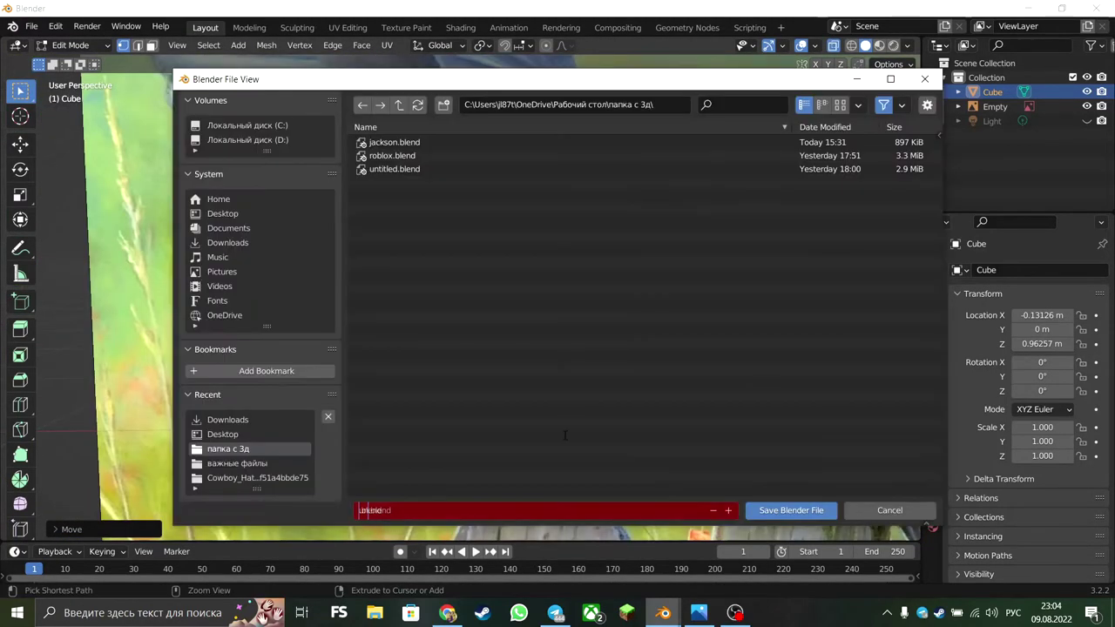
pyautogui.click(787, 507)
pyautogui.moveTo(564, 427)
pyautogui.keyDown('alt'); pyautogui.mouseDown(button='middle')
pyautogui.moveTo(578, 510)
pyautogui.moveTo(693, 369)
pyautogui.moveTo(762, 380)
pyautogui.moveTo(693, 424)
pyautogui.moveTo(531, 124)
pyautogui.mouseUp(button='middle'); pyautogui.keyUp('alt')
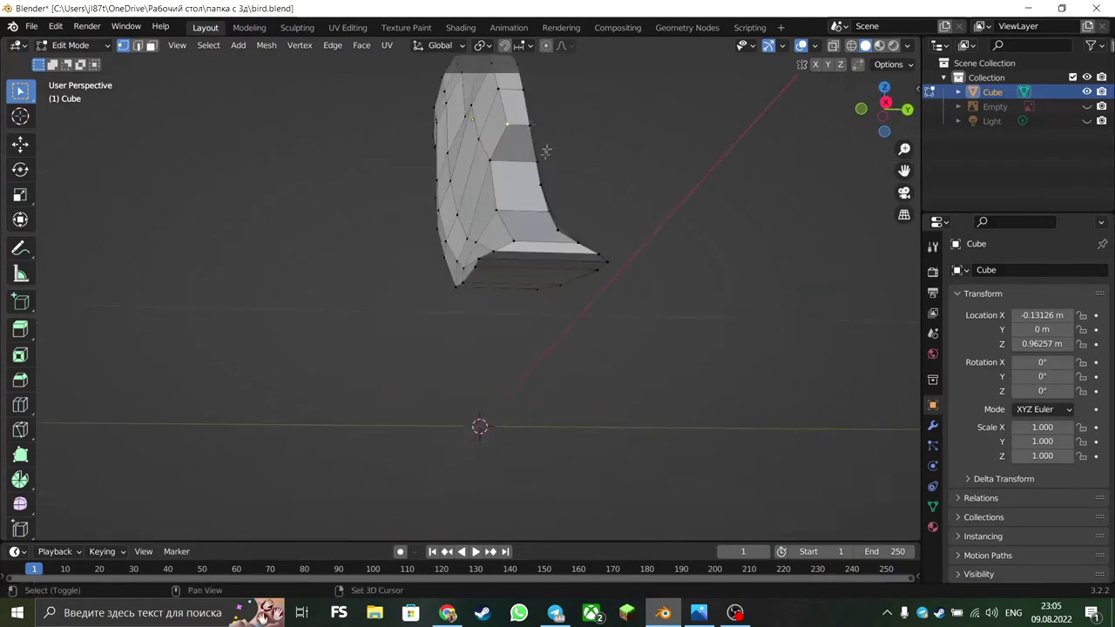
# Step: Unhide the bluebird reference image with Alt+H while orbiting around the mesh
pyautogui.moveTo(514, 186)
pyautogui.mouseDown(button='middle')
pyautogui.moveTo(598, 241)
pyautogui.moveTo(605, 287)
pyautogui.moveTo(540, 259)
pyautogui.mouseUp(button='middle')
pyautogui.moveTo(646, 315)
pyautogui.mouseDown(button='middle')
pyautogui.moveTo(640, 274)
pyautogui.moveTo(665, 319)
pyautogui.moveTo(637, 335)
pyautogui.mouseUp(button='middle')
pyautogui.hotkey('alt', 'h')
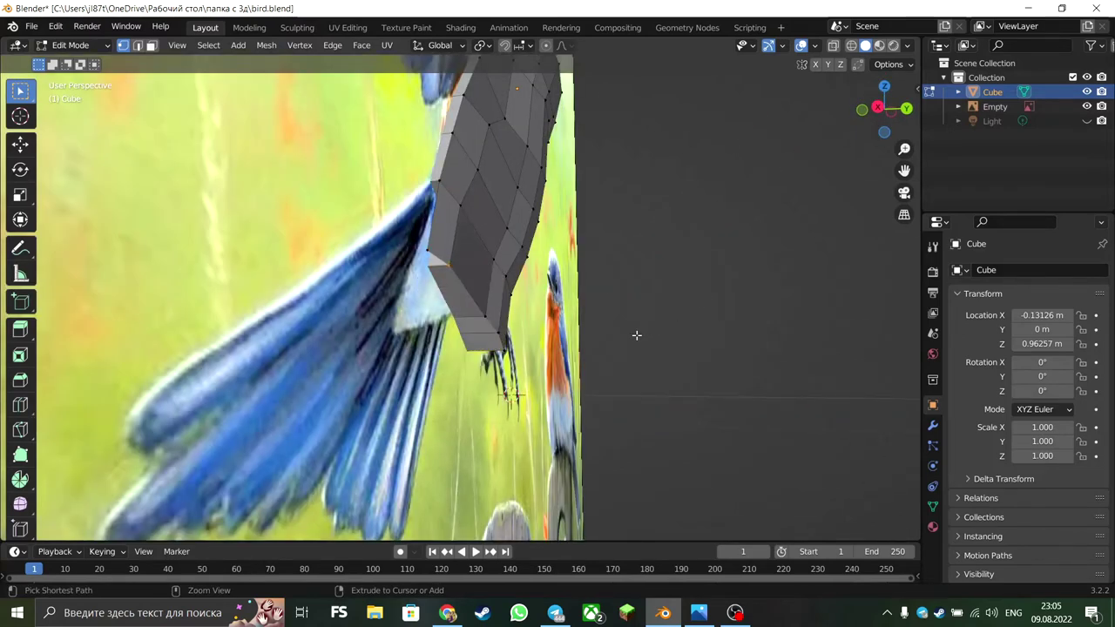
pyautogui.moveTo(634, 334)
pyautogui.mouseDown(button='middle')
pyautogui.moveTo(575, 375)
pyautogui.moveTo(372, 162)
pyautogui.mouseUp(button='middle')
# Step: Extrude a side vertex outward and move the side vertices to give the lower body depth
pyautogui.press('b')
pyautogui.moveTo(603, 302)
pyautogui.mouseDown(button='middle')
pyautogui.moveTo(664, 346)
pyautogui.moveTo(578, 314)
pyautogui.moveTo(481, 172)
pyautogui.moveTo(764, 276)
pyautogui.mouseUp(button='middle')
pyautogui.press('e')
pyautogui.click(776, 340)
pyautogui.moveTo(776, 340)
pyautogui.mouseDown(button='middle')
pyautogui.moveTo(622, 224)
pyautogui.moveTo(602, 305)
pyautogui.moveTo(462, 175)
pyautogui.moveTo(386, 125)
pyautogui.moveTo(408, 110)
pyautogui.moveTo(525, 288)
pyautogui.mouseUp(button='middle')
pyautogui.press('g')
pyautogui.click(597, 322)
pyautogui.click(408, 111)
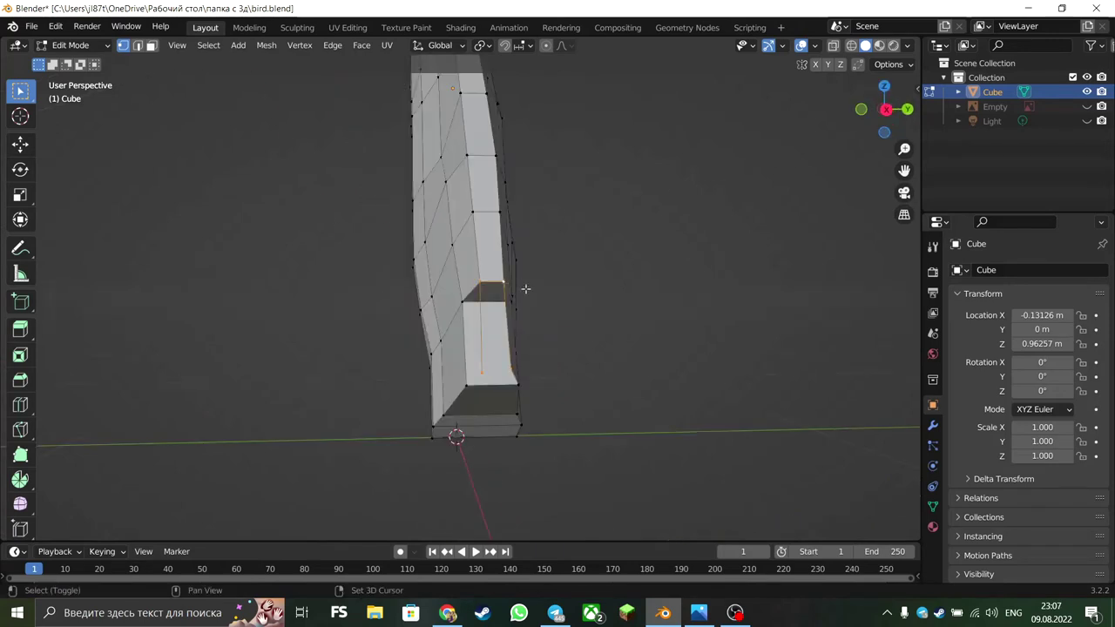
pyautogui.press('g')
pyautogui.click(489, 370)
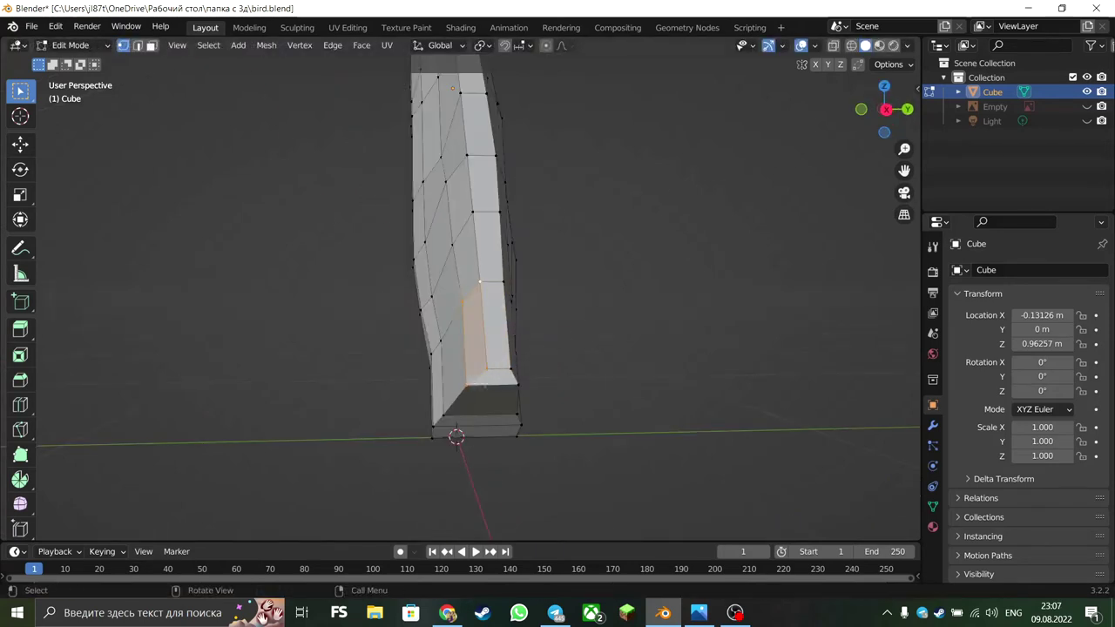
# Step: In Back Orthographic view, drag the belly's lower corner toward the tail feathers
pyautogui.moveTo(619, 386)
pyautogui.mouseDown(button='middle')
pyautogui.moveTo(610, 383)
pyautogui.moveTo(884, 112)
pyautogui.moveTo(682, 253)
pyautogui.moveTo(889, 109)
pyautogui.mouseUp(button='middle')
pyautogui.click(888, 109)
pyautogui.scroll(3, 410, 257)
pyautogui.scroll(2, 409, 257)
pyautogui.press('g')
pyautogui.click(412, 261)
# Step: Move the lower tail vertices up over the reference tail to close the tail edge
pyautogui.press('g')
pyautogui.click(440, 279)
pyautogui.press('g')
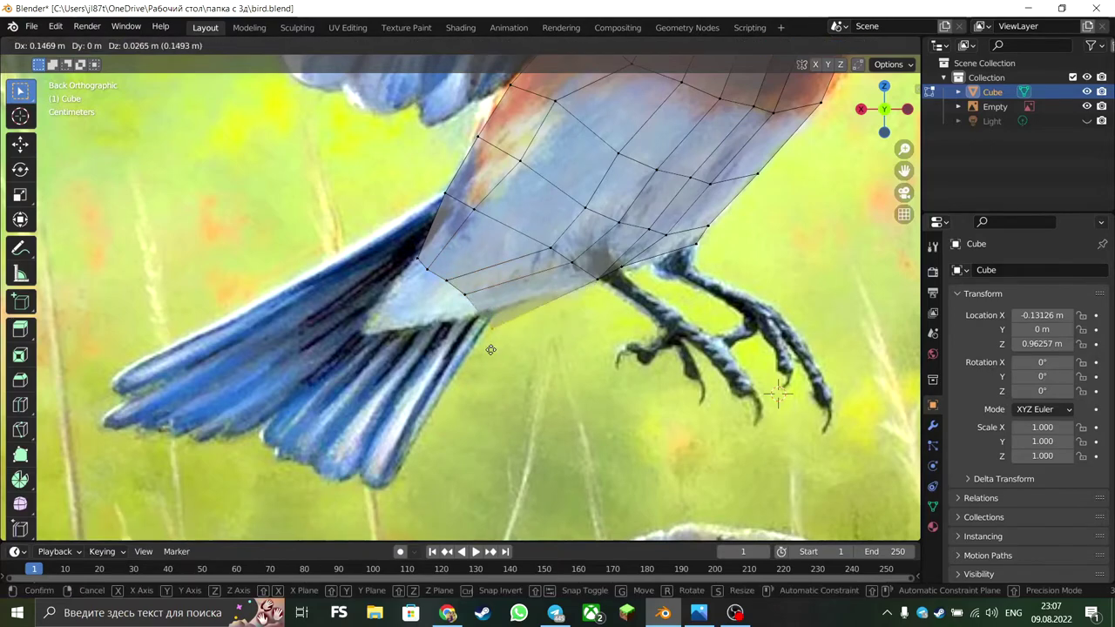
pyautogui.click(493, 344)
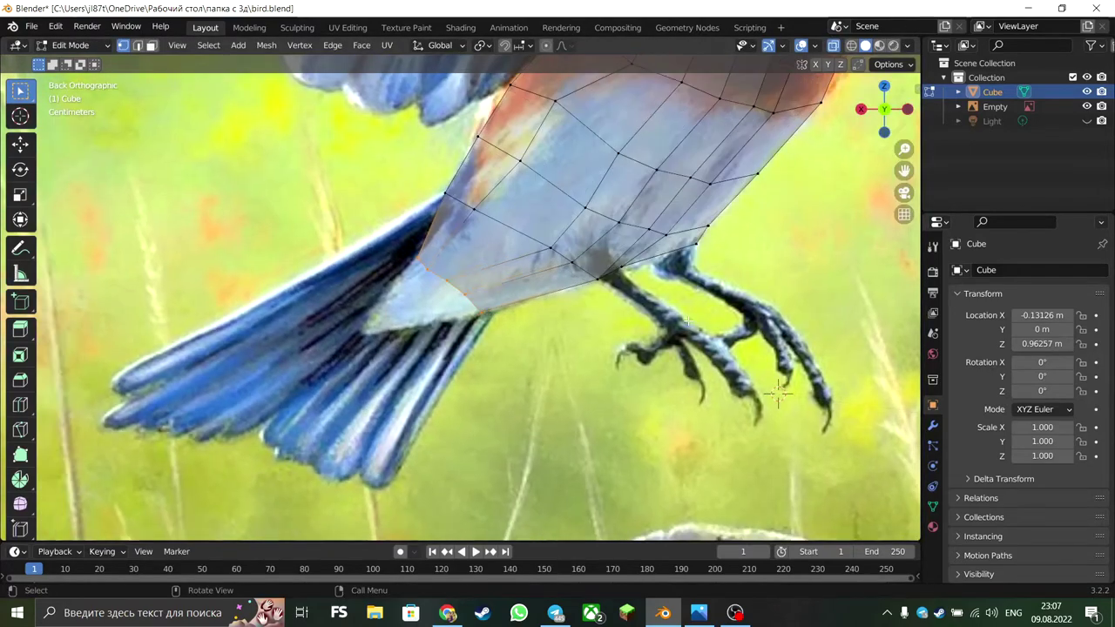
# Step: Extrude the tail's bottom edge, shrink it and position it at the tail base
pyautogui.press('e')
pyautogui.click(585, 331)
pyautogui.press('s')
pyautogui.click(449, 371)
pyautogui.press('g')
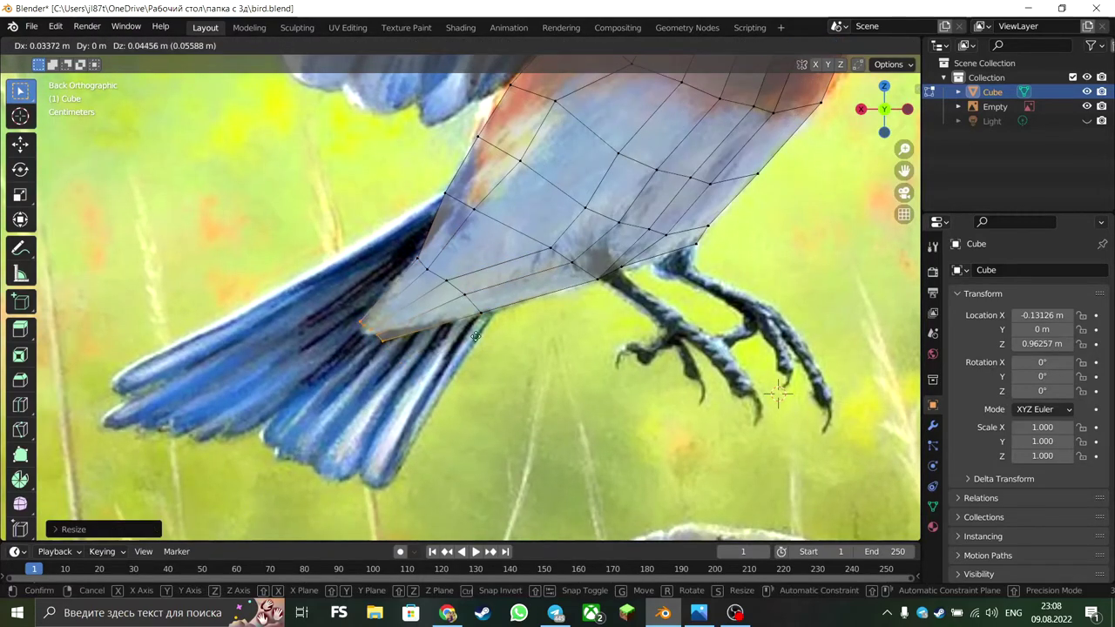
pyautogui.click(468, 340)
# Step: Place the remaining tail vertices on the reference feathers so the body tapers to a point
pyautogui.press('g')
pyautogui.click(394, 356)
pyautogui.press('g')
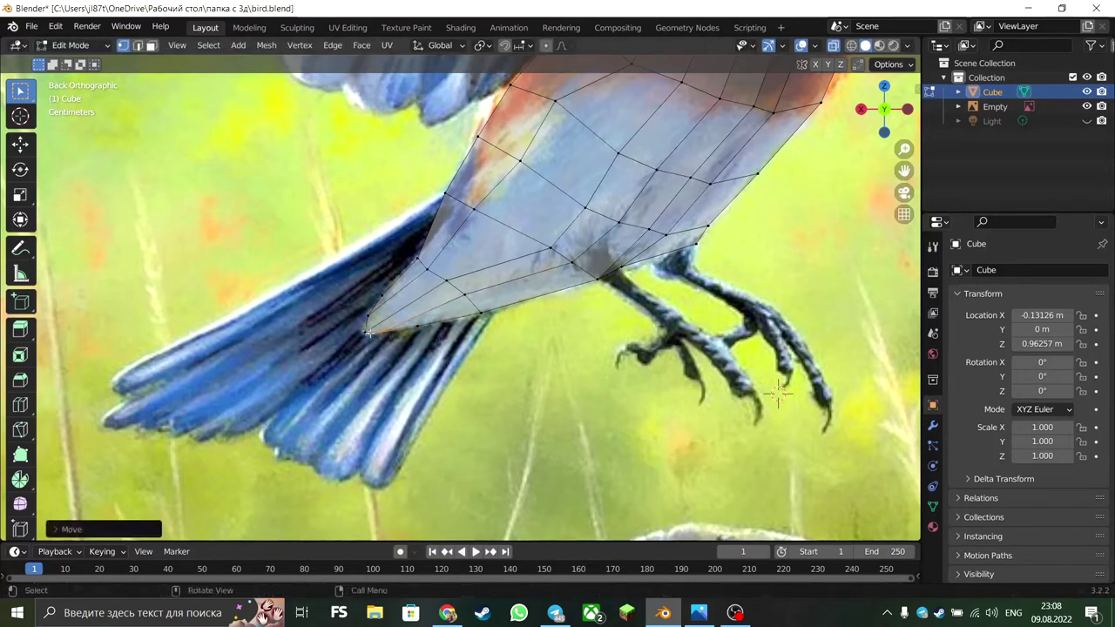
pyautogui.click(778, 395)
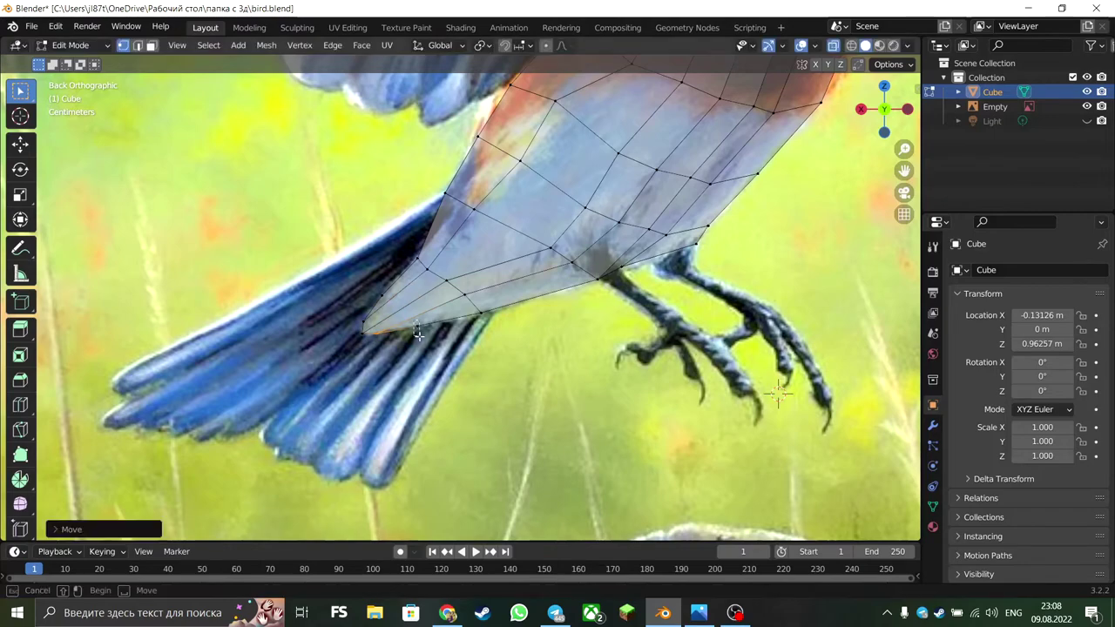
pyautogui.scroll(-8, 610, 334)
pyautogui.scroll(5, 610, 334)
pyautogui.moveTo(609, 334)
pyautogui.mouseDown(button='middle')
pyautogui.moveTo(817, 336)
pyautogui.moveTo(767, 374)
pyautogui.moveTo(529, 374)
pyautogui.moveTo(697, 378)
pyautogui.mouseUp(button='middle')
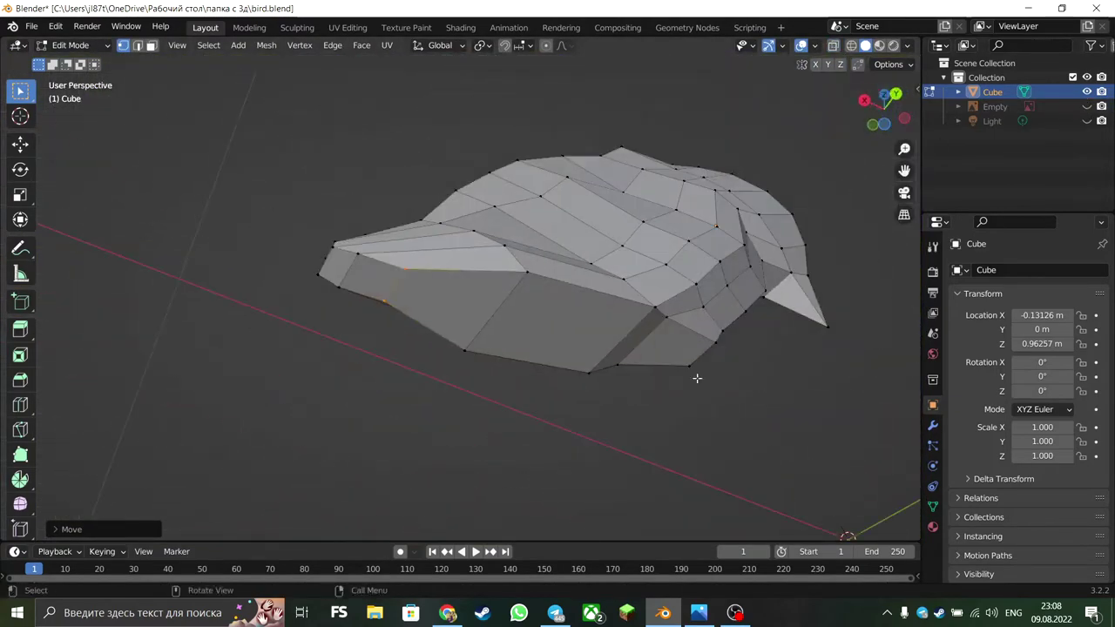
# Step: From the bottom view, scale the selected body edge loop narrower
pyautogui.click(885, 126)
pyautogui.press('s')
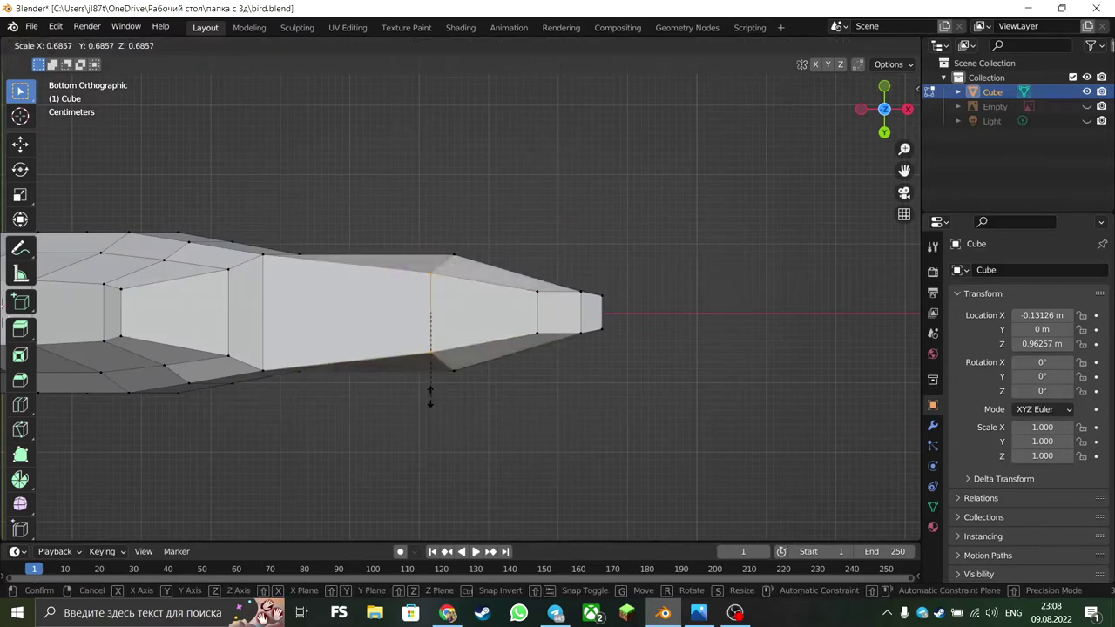
pyautogui.click(430, 371)
pyautogui.moveTo(269, 425); pyautogui.dragTo(535, 429, button='middle')
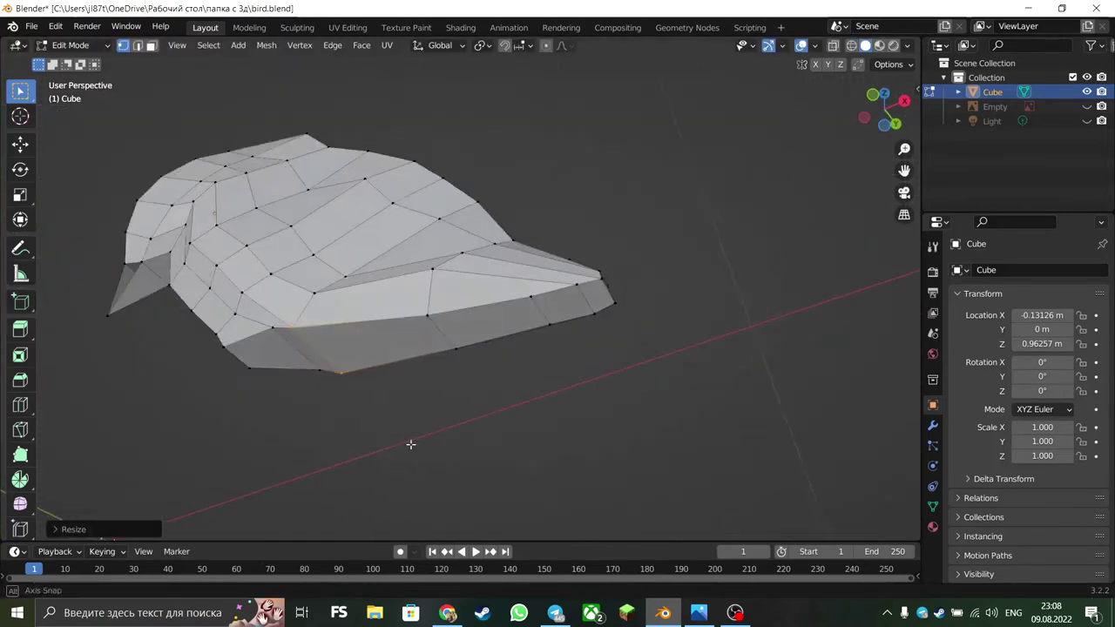
pyautogui.click(541, 440)
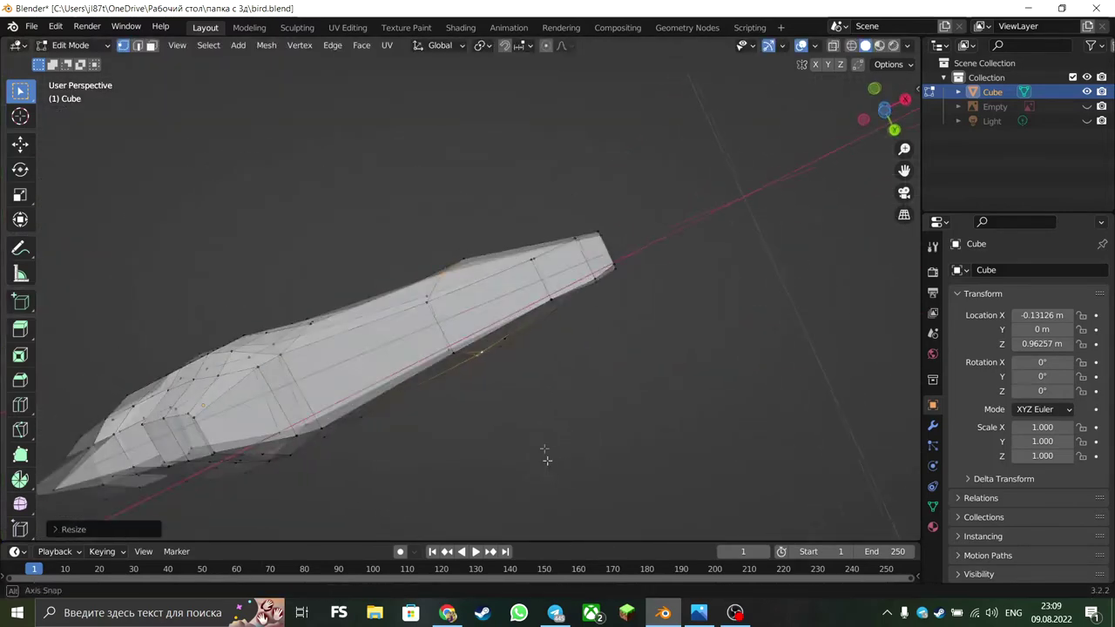
pyautogui.moveTo(548, 461); pyautogui.dragTo(648, 286, button='middle')
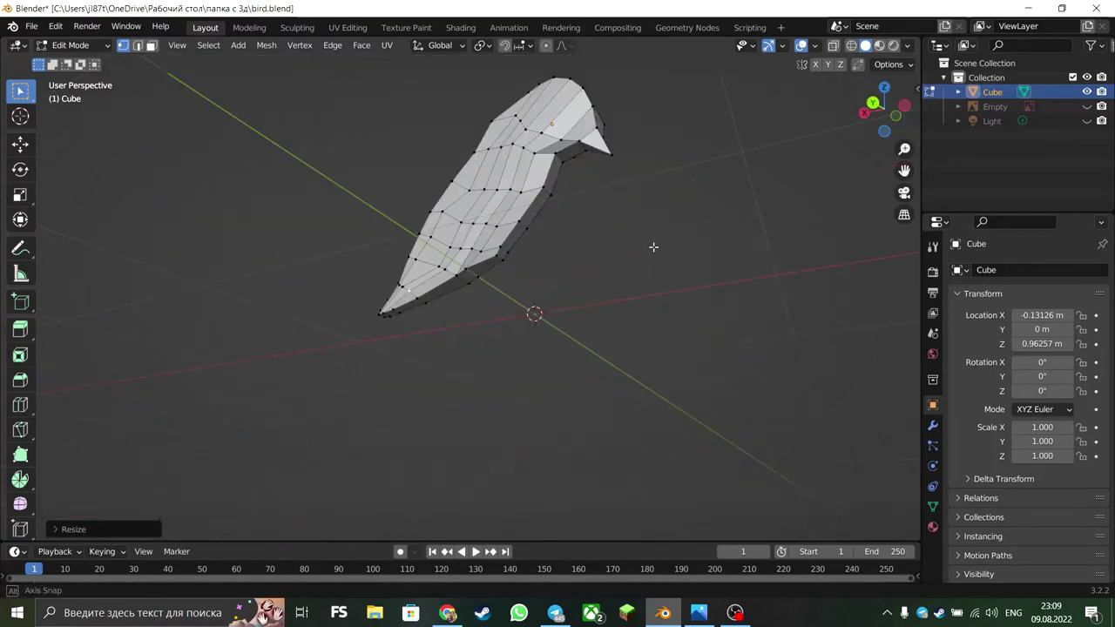
pyautogui.moveTo(649, 285); pyautogui.dragTo(560, 391, button='middle')
# Step: Box-select body vertices and scale them narrower in the left side view
pyautogui.moveTo(513, 278); pyautogui.dragTo(538, 302)
pyautogui.click(888, 129)
pyautogui.click(884, 109)
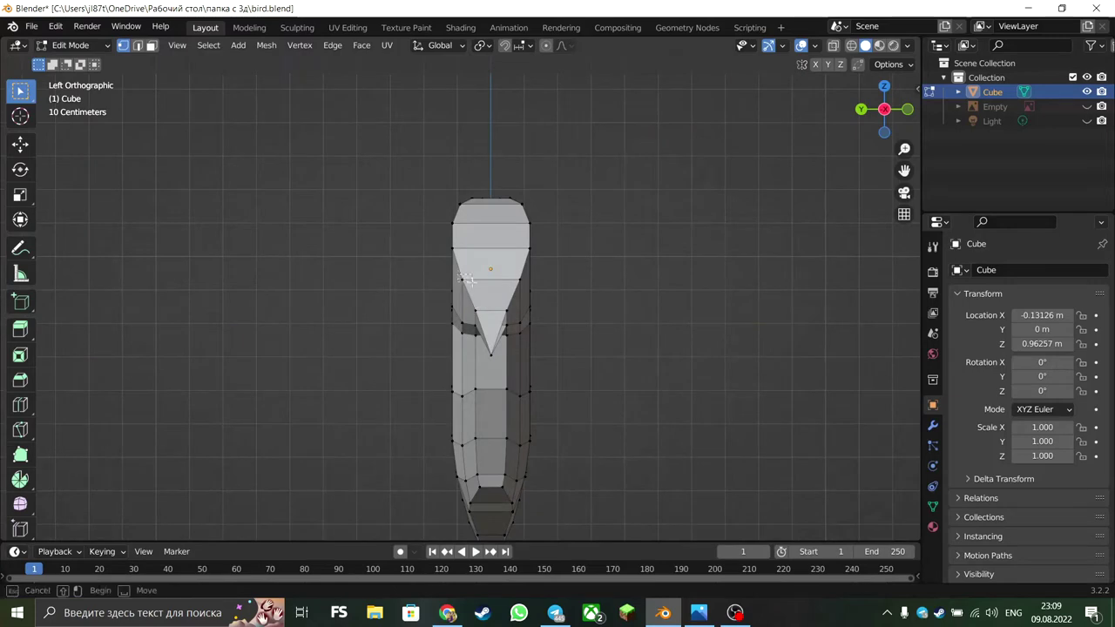
pyautogui.press('s')
pyautogui.click(758, 301)
# Step: Insert a new edge loop around the bird's body
pyautogui.hotkey('ctrl', 'e')
pyautogui.click(511, 274)
pyautogui.click(510, 273)
pyautogui.moveTo(665, 296)
pyautogui.mouseDown(button='middle')
pyautogui.moveTo(860, 381)
pyautogui.moveTo(664, 311)
pyautogui.moveTo(769, 225)
pyautogui.moveTo(580, 339)
pyautogui.mouseUp(button='middle')
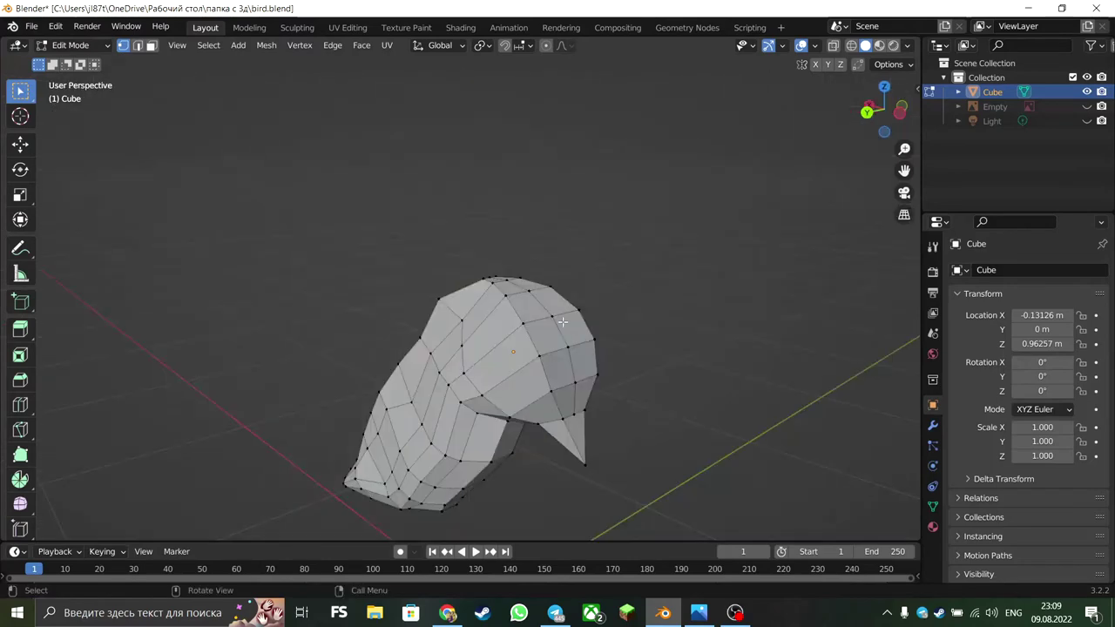
# Step: Move the top head vertices and scale the head narrower and rounder
pyautogui.moveTo(575, 382)
pyautogui.mouseDown(button='middle')
pyautogui.moveTo(667, 323)
pyautogui.moveTo(627, 349)
pyautogui.moveTo(523, 258)
pyautogui.moveTo(598, 319)
pyautogui.moveTo(495, 254)
pyautogui.mouseUp(button='middle')
pyautogui.press('g')
pyautogui.click(672, 323)
pyautogui.moveTo(511, 319)
pyautogui.mouseDown(button='middle')
pyautogui.moveTo(635, 339)
pyautogui.moveTo(472, 276)
pyautogui.mouseUp(button='middle')
pyautogui.click(885, 111)
pyautogui.press('s')
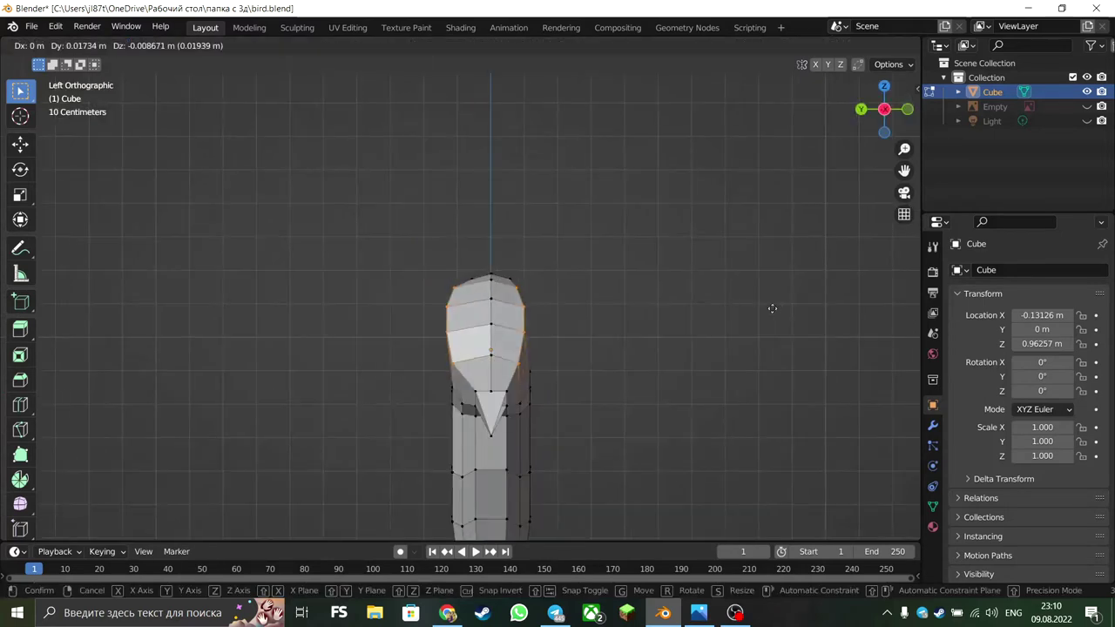
pyautogui.click(749, 311)
pyautogui.moveTo(749, 310)
pyautogui.mouseDown(button='middle')
pyautogui.moveTo(779, 319)
pyautogui.moveTo(747, 319)
pyautogui.moveTo(670, 262)
pyautogui.moveTo(791, 405)
pyautogui.moveTo(802, 287)
pyautogui.moveTo(548, 308)
pyautogui.moveTo(772, 252)
pyautogui.moveTo(493, 347)
pyautogui.moveTo(705, 322)
pyautogui.moveTo(663, 398)
pyautogui.moveTo(607, 448)
pyautogui.moveTo(610, 437)
pyautogui.mouseUp(button='middle')
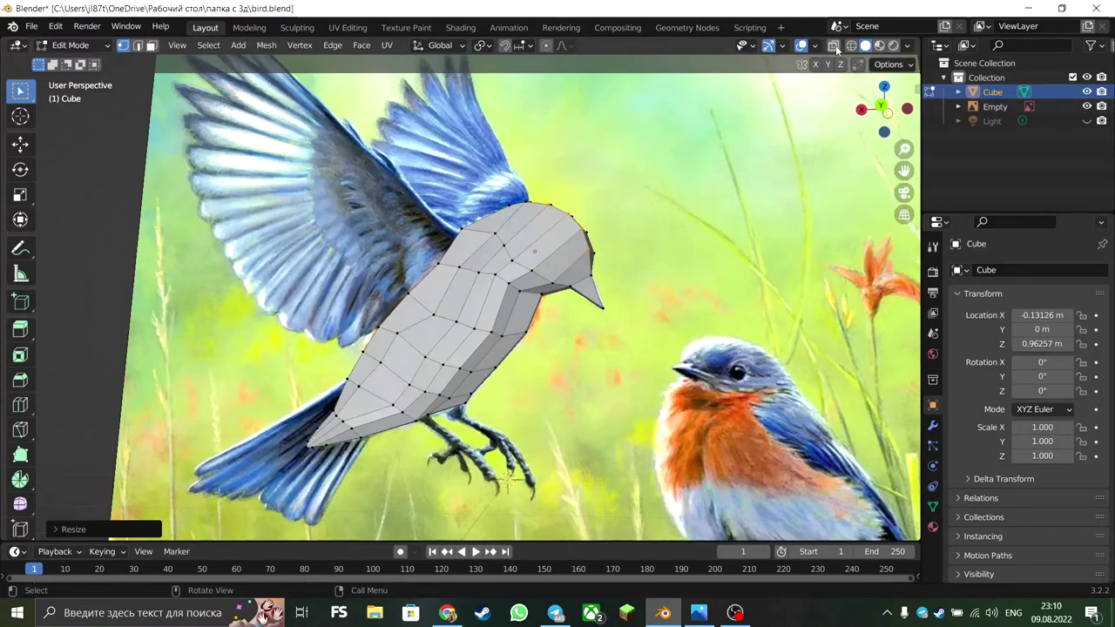
# Step: Save the file, switch to face selection and view the bird from behind
pyautogui.hotkey('ctrl', 's')
pyautogui.moveTo(648, 393)
pyautogui.mouseDown(button='middle')
pyautogui.moveTo(567, 366)
pyautogui.moveTo(645, 393)
pyautogui.moveTo(610, 374)
pyautogui.mouseUp(button='middle')
pyautogui.scroll(4, 644, 392)
pyautogui.click(152, 44)
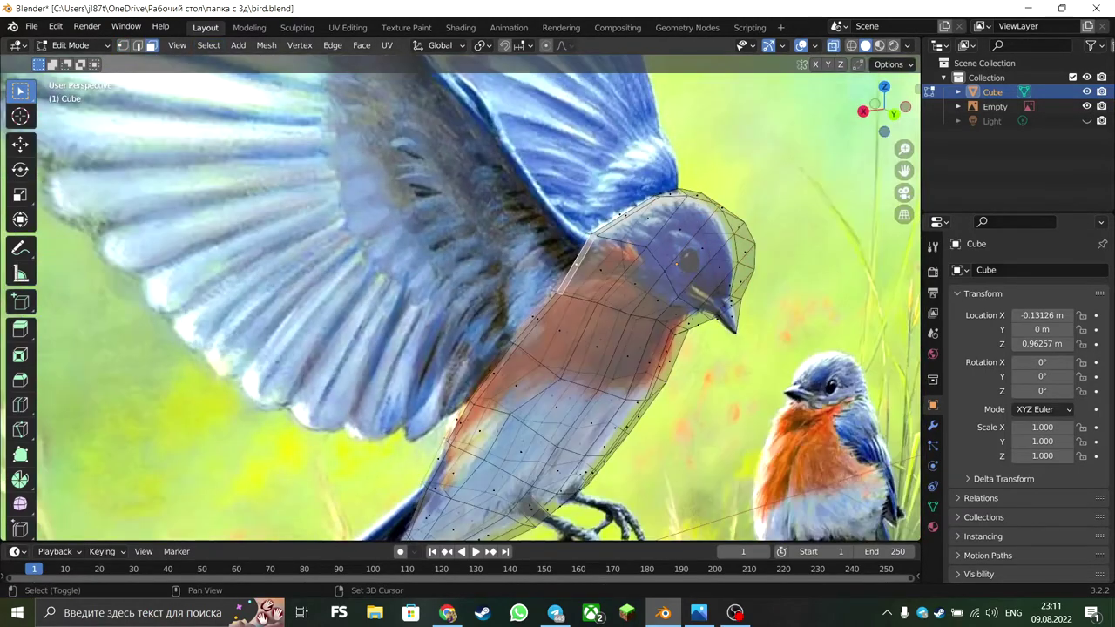
pyautogui.click(893, 114)
# Step: Select two shoulder faces and extrude them out toward the reference wing
pyautogui.press('s')
pyautogui.click(691, 247)
pyautogui.press('s')
pyautogui.click(691, 246)
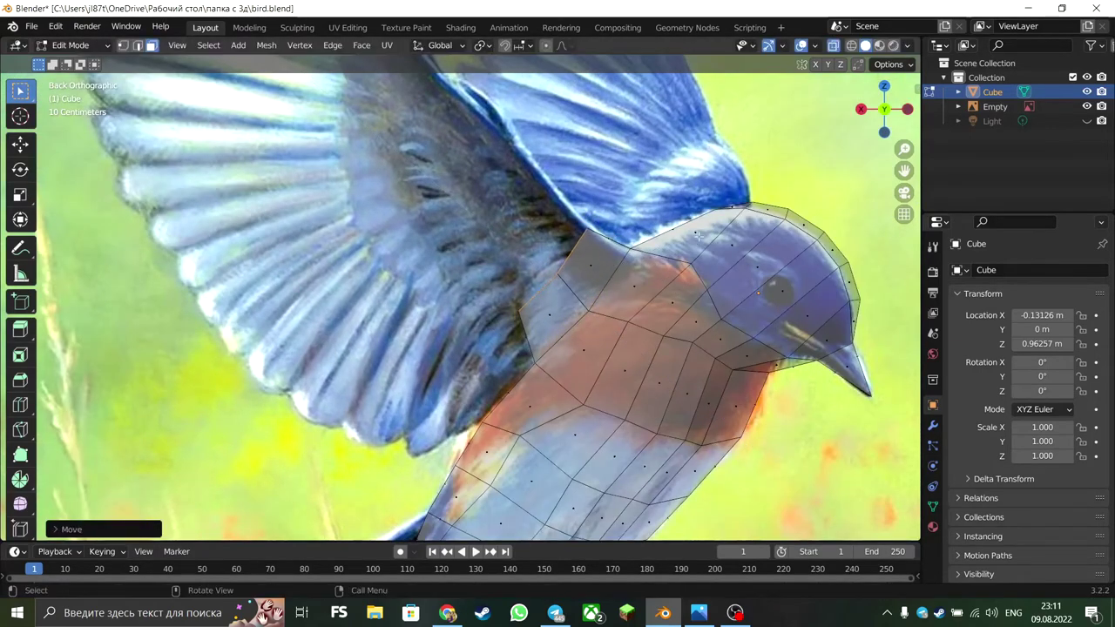
pyautogui.press('e')
pyautogui.click(601, 257)
pyautogui.press('g')
pyautogui.click(597, 255)
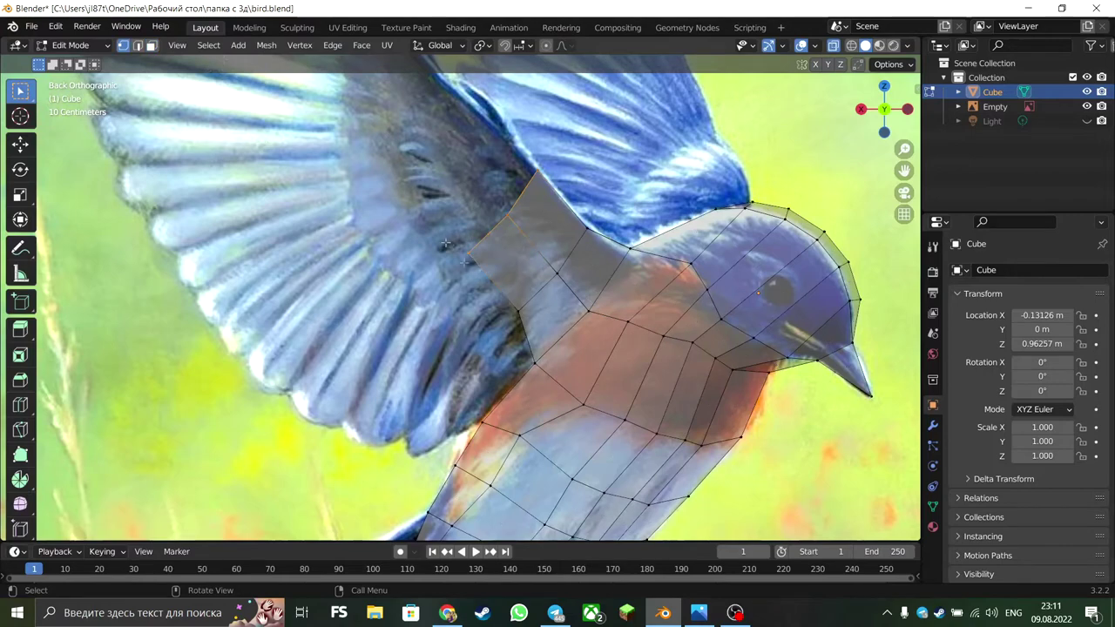
pyautogui.press('g')
pyautogui.click(535, 233)
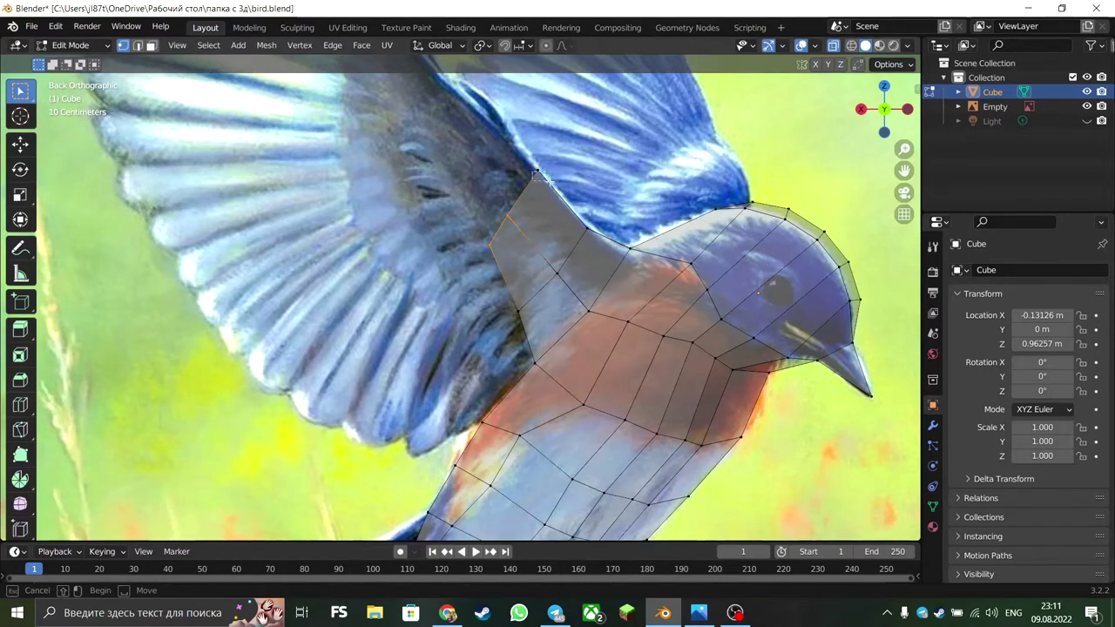
# Step: Extrude the wing faces further up along the reference wing and adjust their position
pyautogui.scroll(2, 532, 183)
pyautogui.press('e')
pyautogui.click(514, 180)
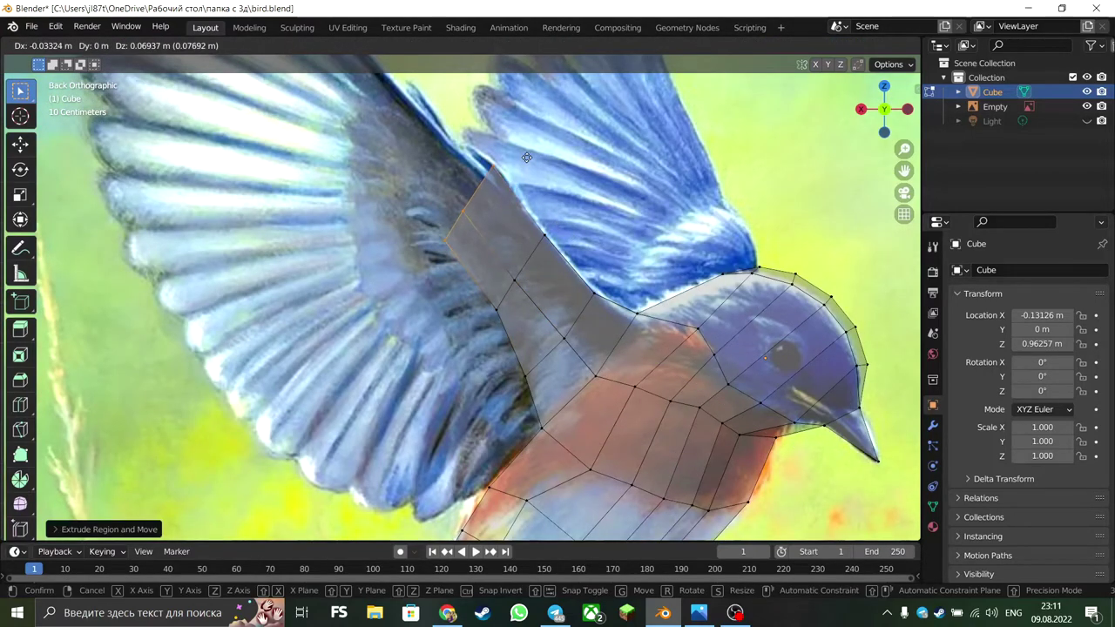
pyautogui.click(400, 200)
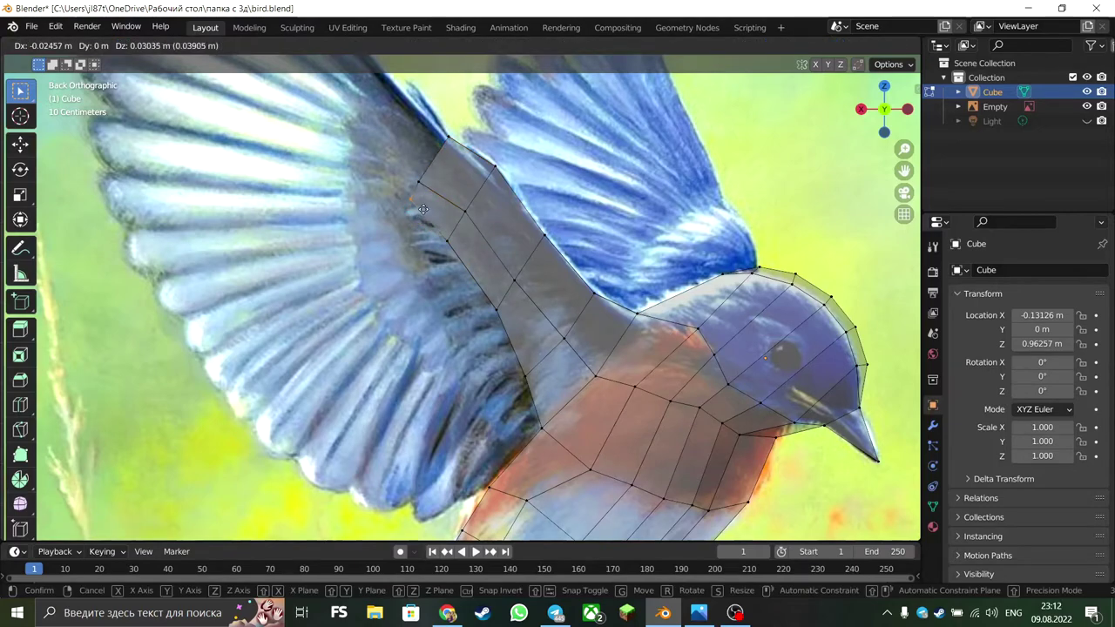
pyautogui.press('g')
pyautogui.click(488, 179)
pyautogui.press('g')
pyautogui.click(488, 179)
# Step: Orbit, pan and zoom around the bird to inspect the new wing in perspective
pyautogui.moveTo(488, 178)
pyautogui.mouseDown(button='middle')
pyautogui.moveTo(672, 307)
pyautogui.moveTo(757, 264)
pyautogui.mouseUp(button='middle')
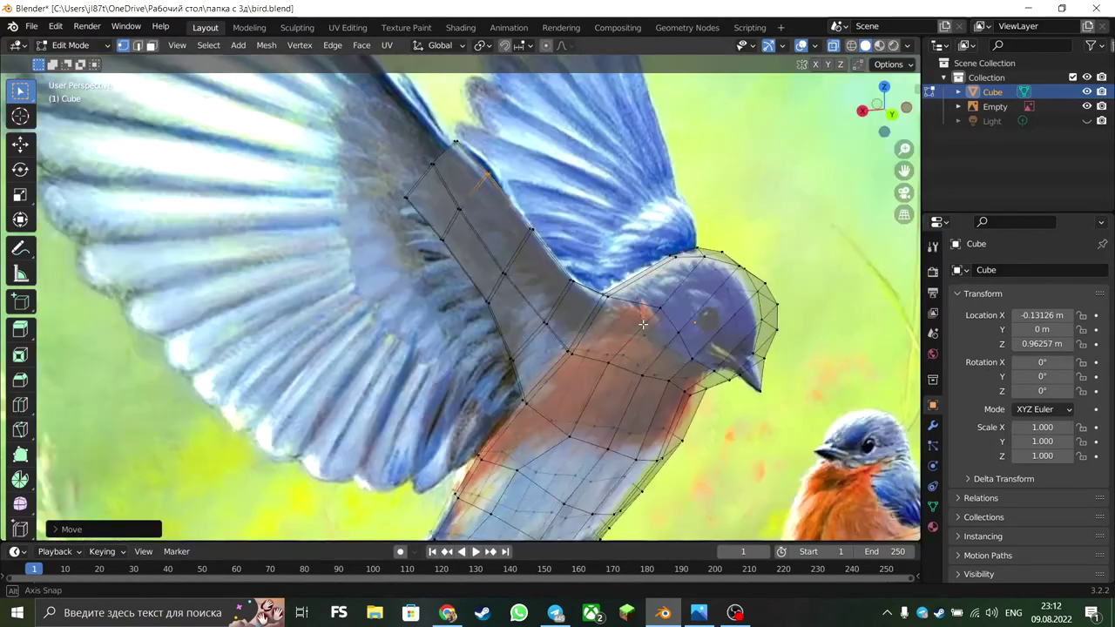
pyautogui.keyDown('shift'); pyautogui.moveTo(593, 242); pyautogui.dragTo(632, 325, button='middle'); pyautogui.keyUp('shift')
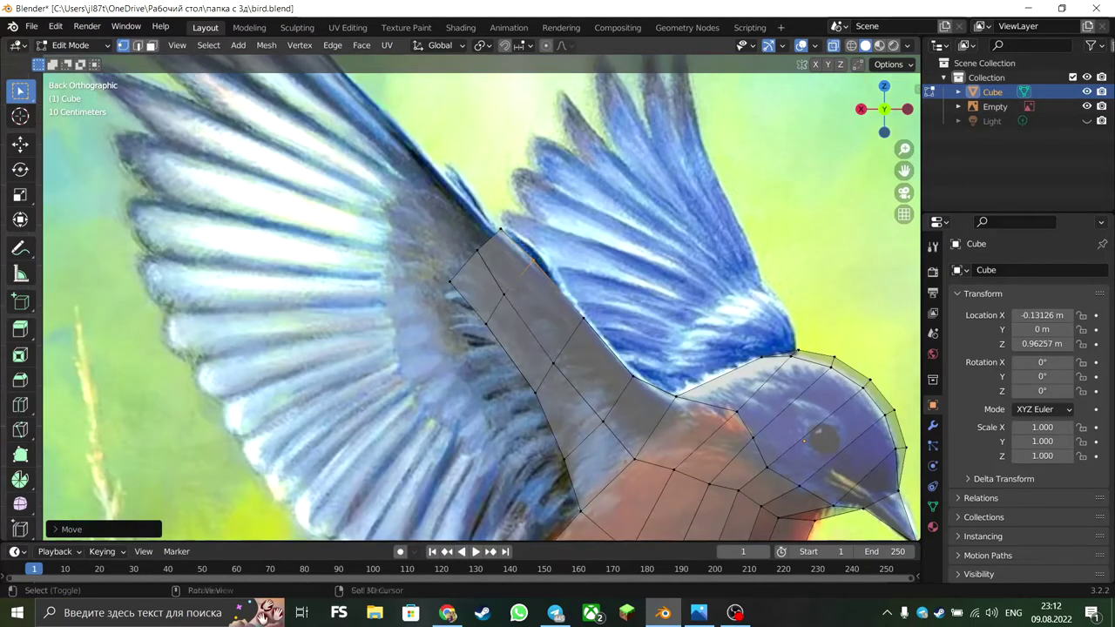
pyautogui.moveTo(532, 261); pyautogui.dragTo(162, 67, button='middle')
pyautogui.moveTo(470, 300); pyautogui.dragTo(340, 122, button='middle')
# Step: Extrude the wing tip outward into a long bar and position it
pyautogui.press('e')
pyautogui.click(293, 129)
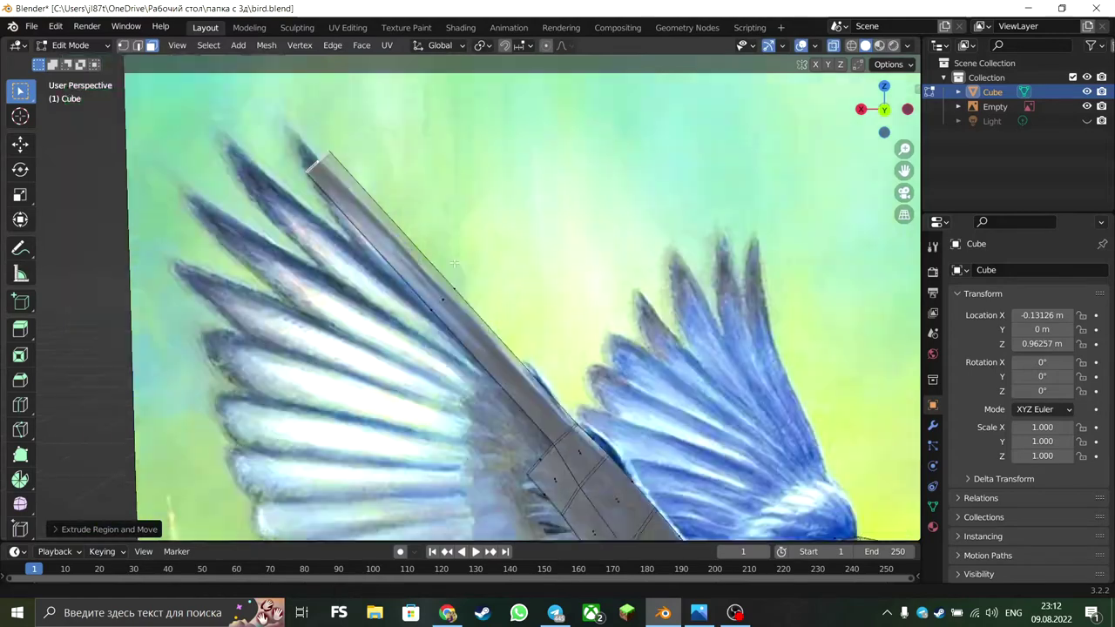
pyautogui.scroll(2, 294, 130)
pyautogui.press('g')
pyautogui.click(505, 251)
pyautogui.scroll(3, 579, 346)
pyautogui.scroll(-2, 580, 346)
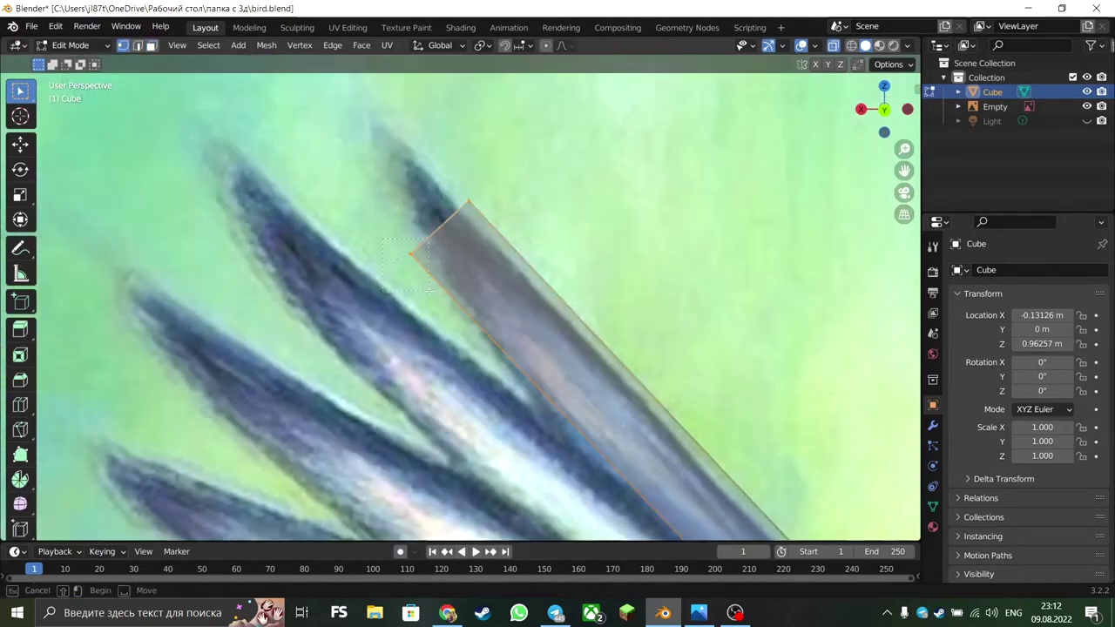
# Step: Move the bar's end so its tip runs along the feather
pyautogui.press('g')
pyautogui.click(488, 262)
pyautogui.press('g')
pyautogui.click(486, 216)
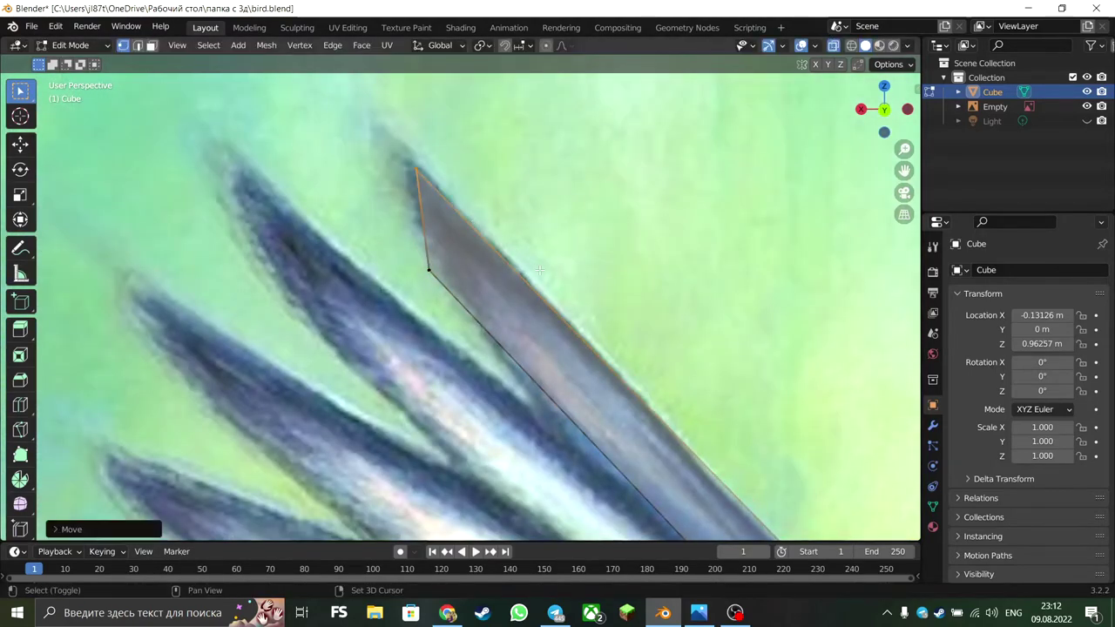
pyautogui.scroll(-1, 470, 235)
pyautogui.scroll(-2, 456, 250)
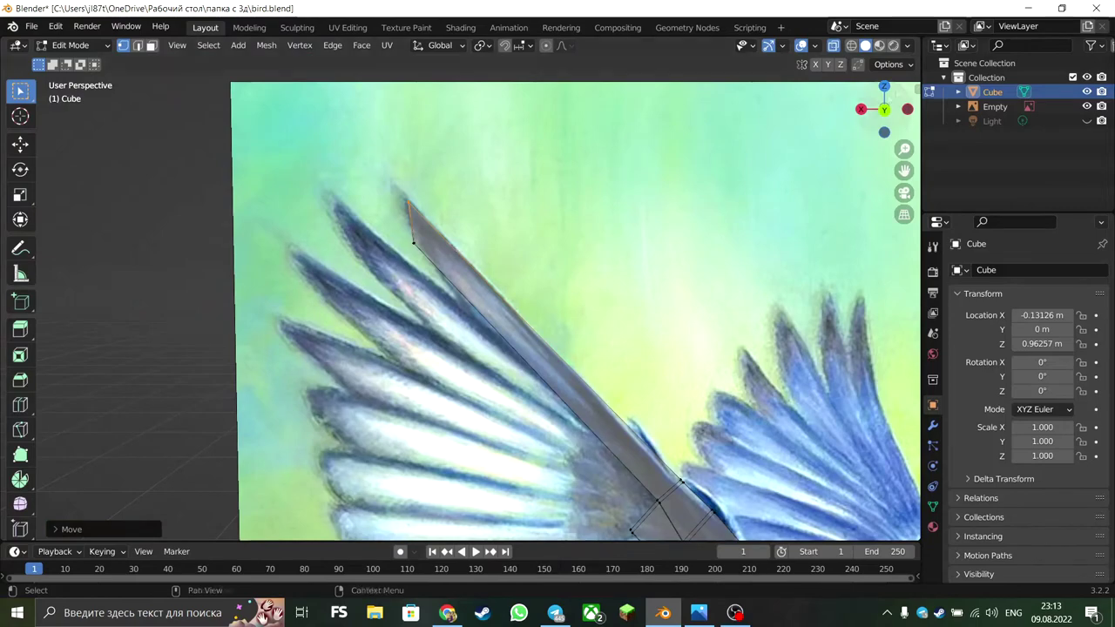
# Step: In side view, slide the bar tip along the Y axis into place
pyautogui.press('KP_3')
pyautogui.scroll(-2, 450, 248)
pyautogui.click(451, 248)
pyautogui.press('g')
pyautogui.press('y')
pyautogui.click(612, 287)
pyautogui.moveTo(613, 287); pyautogui.dragTo(538, 310, button='middle')
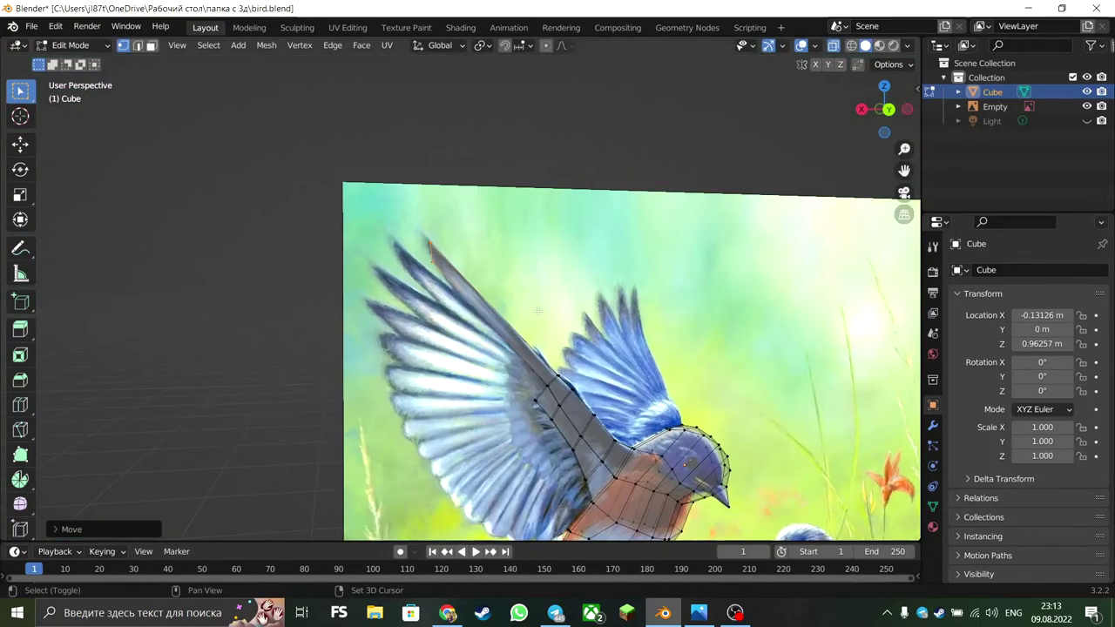
pyautogui.scroll(2, 538, 307)
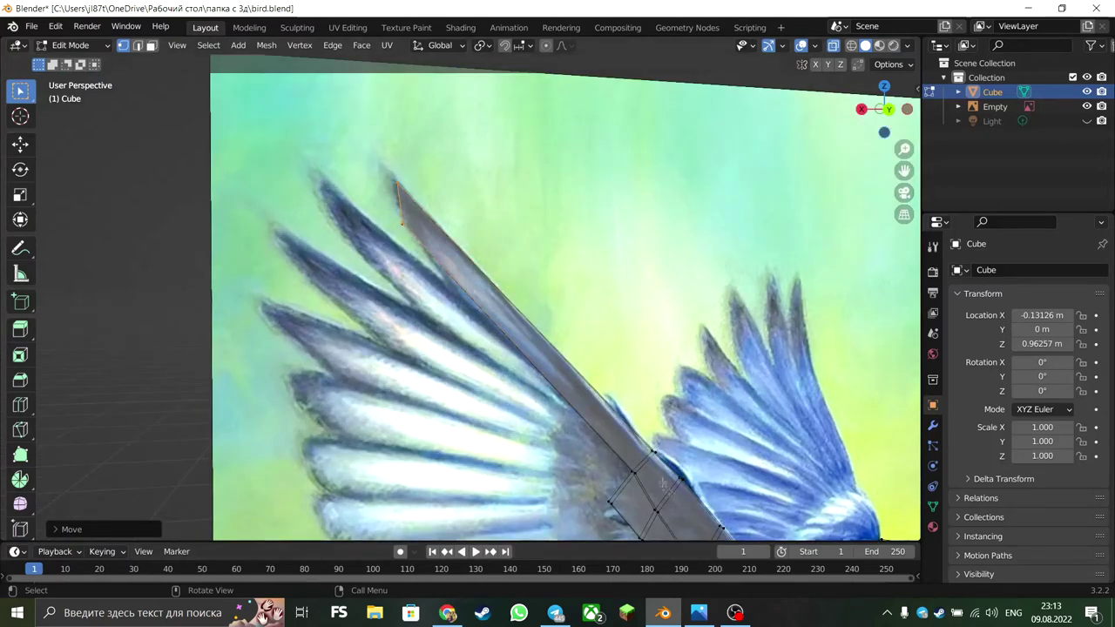
# Step: Extrude a new strip beside the bar along the feather edge
pyautogui.press('e')
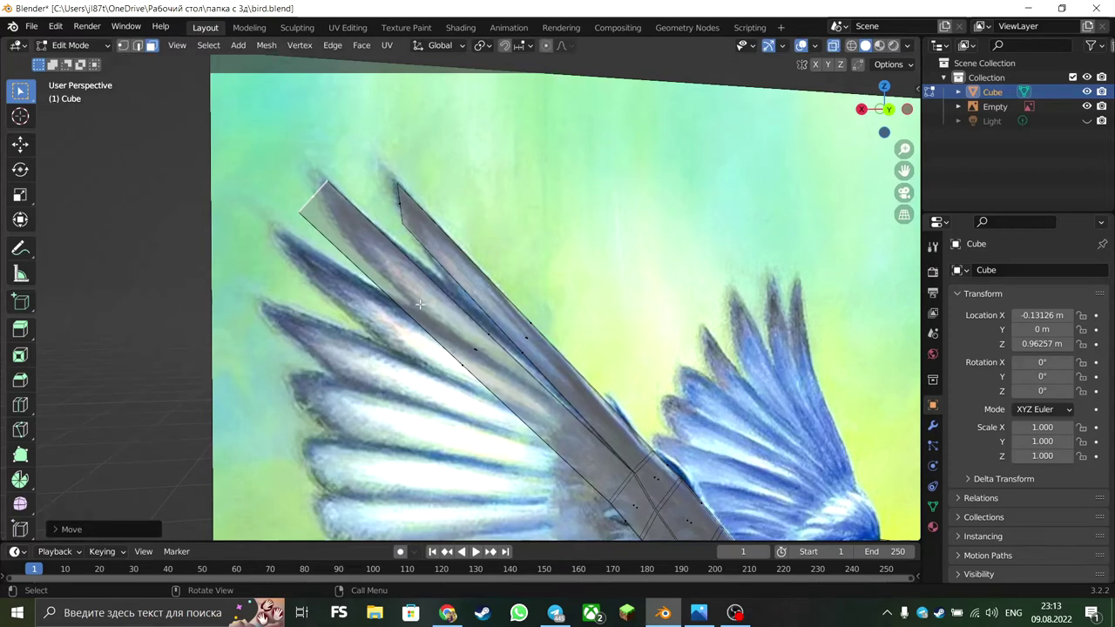
pyautogui.click(342, 248)
pyautogui.press('g')
pyautogui.click(342, 247)
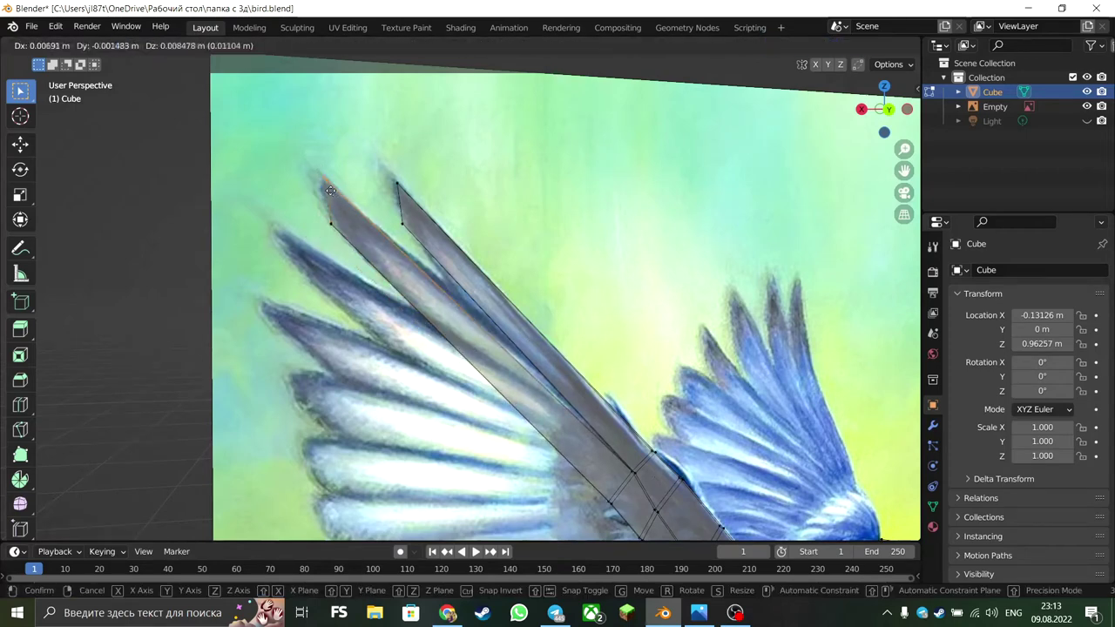
# Step: Add a loop cut across the wing, viewing it edge-on
pyautogui.keyDown('shift'); pyautogui.moveTo(655, 306); pyautogui.dragTo(680, 249, button='middle'); pyautogui.keyUp('shift')
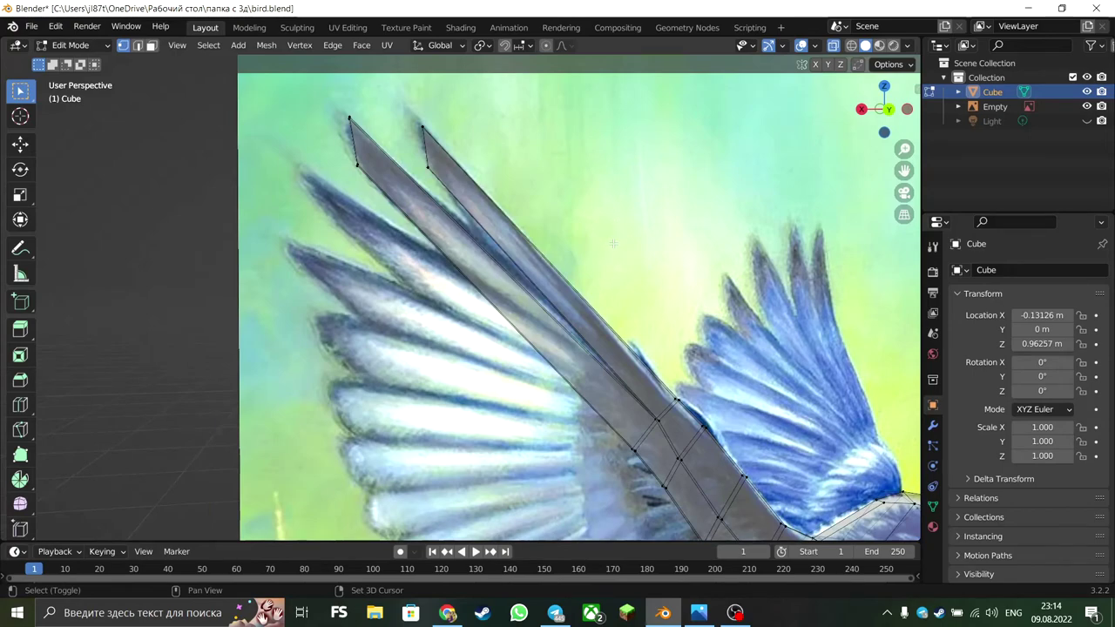
pyautogui.scroll(-3, 616, 429)
pyautogui.moveTo(616, 429); pyautogui.dragTo(547, 377, button='middle')
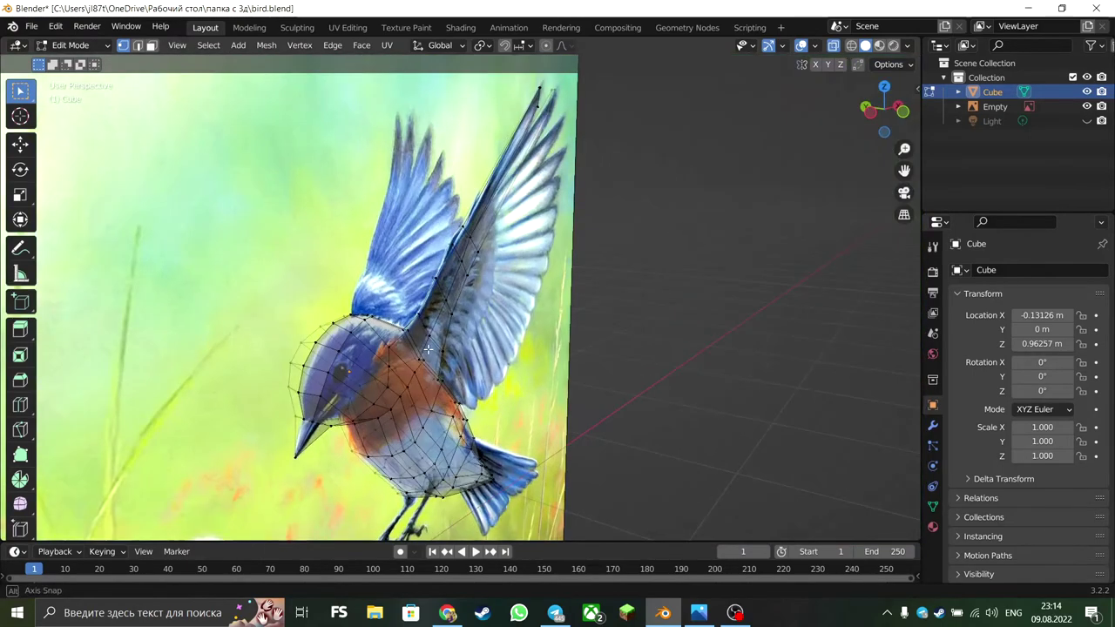
pyautogui.scroll(3, 547, 376)
pyautogui.moveTo(431, 346); pyautogui.dragTo(588, 432, button='middle')
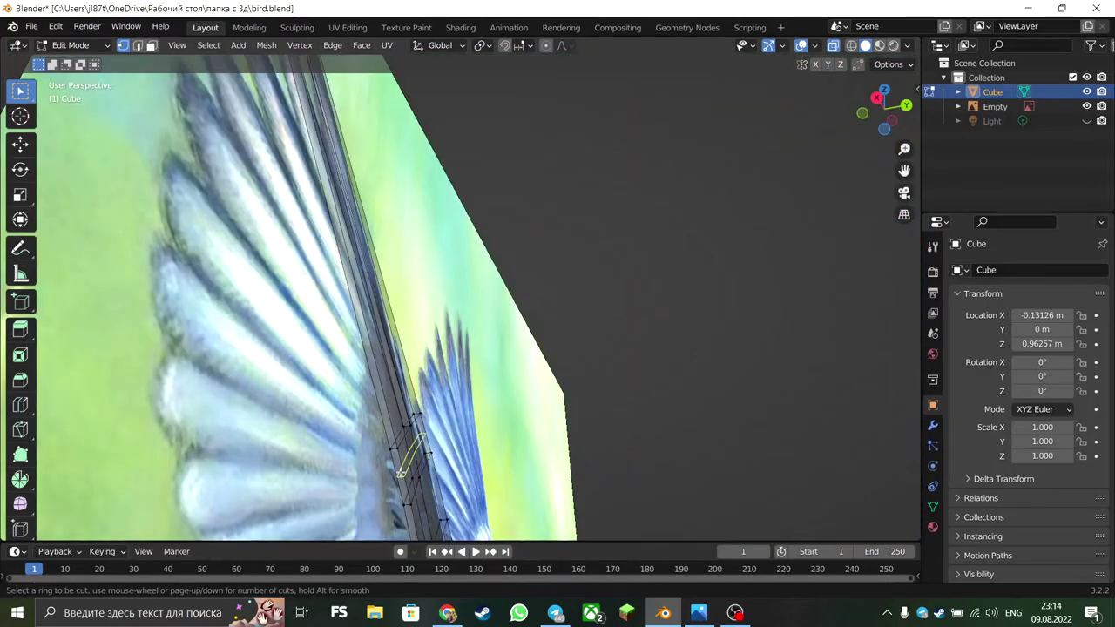
pyautogui.click(400, 474)
pyautogui.moveTo(400, 473)
pyautogui.mouseDown(button='middle')
pyautogui.moveTo(394, 526)
pyautogui.moveTo(378, 419)
pyautogui.mouseUp(button='middle')
# Step: Extrude the wing edge into a new face and pull it to the feather's end in Back view
pyautogui.hotkey('ctrl', 'r')
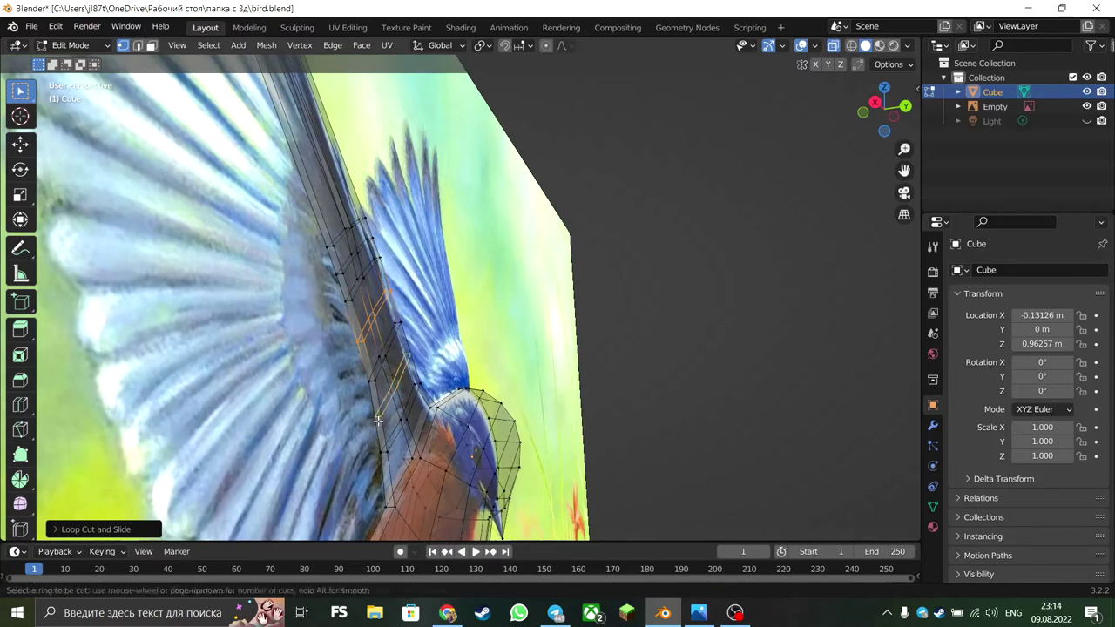
pyautogui.moveTo(898, 115); pyautogui.dragTo(625, 344)
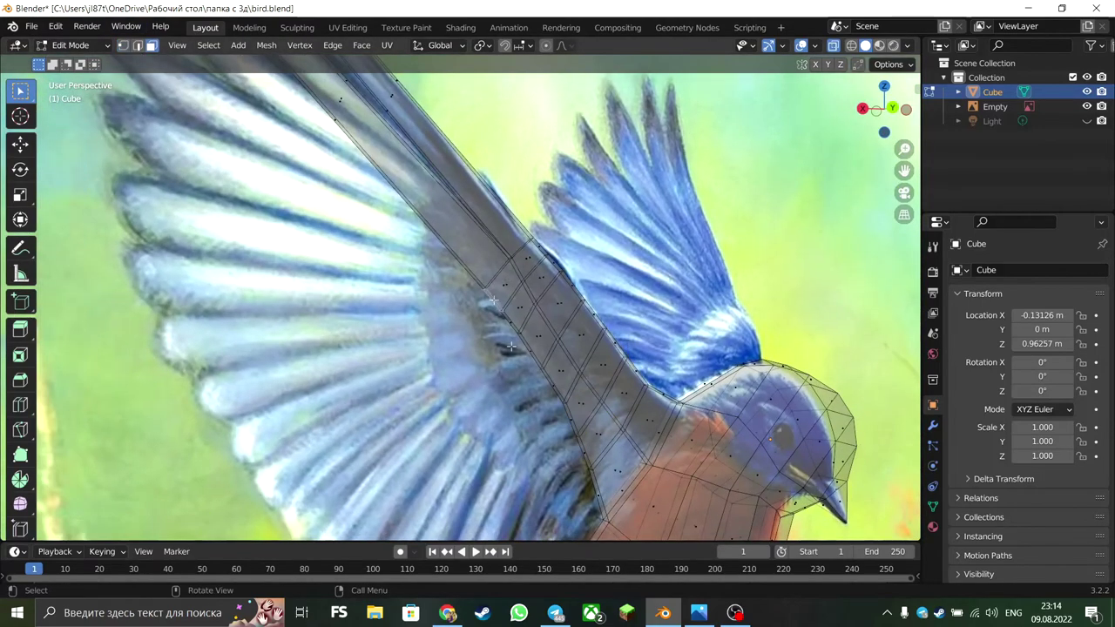
pyautogui.press('e')
pyautogui.click(436, 287)
pyautogui.press('r')
pyautogui.click(392, 262)
pyautogui.press('g')
pyautogui.press('ctrl+KP_1')
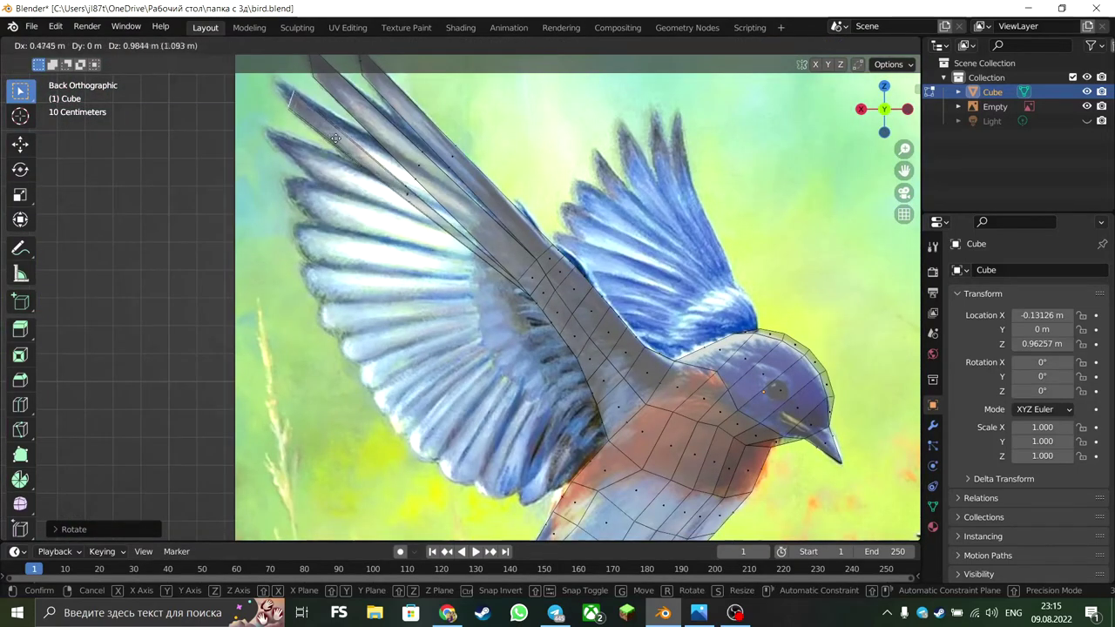
pyautogui.click(281, 111)
pyautogui.moveTo(284, 111); pyautogui.dragTo(264, 76)
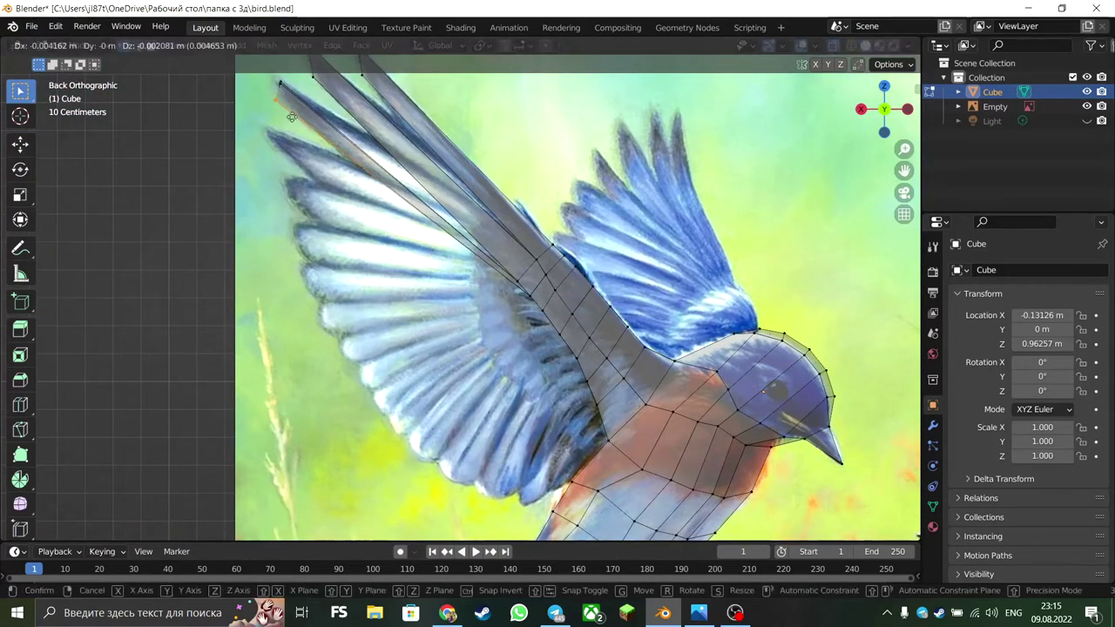
# Step: Scale the extruded wing edge and nudge its vertices into position
pyautogui.press('s')
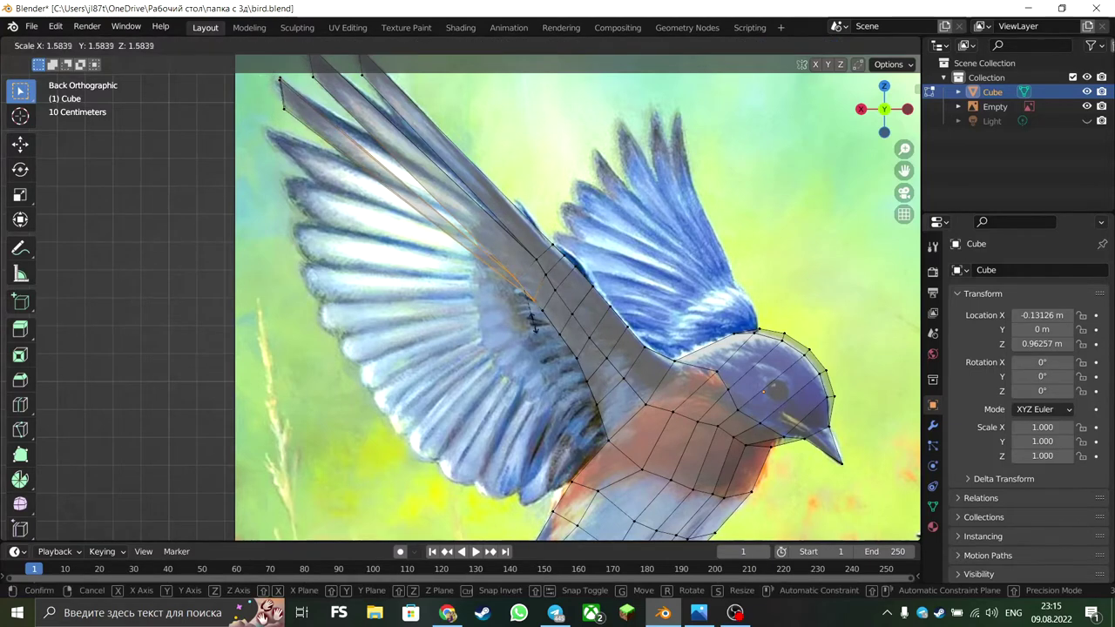
pyautogui.click(517, 338)
pyautogui.press('g')
pyautogui.click(426, 213)
pyautogui.press('g')
pyautogui.click(433, 213)
# Step: Select the long feather strip faces near the wing tip; undo an accidental vertex extrusion
pyautogui.moveTo(273, 76)
pyautogui.mouseDown()
pyautogui.moveTo(500, 304)
pyautogui.moveTo(540, 283)
pyautogui.mouseUp()
pyautogui.keyDown('shift'); pyautogui.moveTo(537, 242); pyautogui.dragTo(548, 312, button='middle'); pyautogui.keyUp('shift')
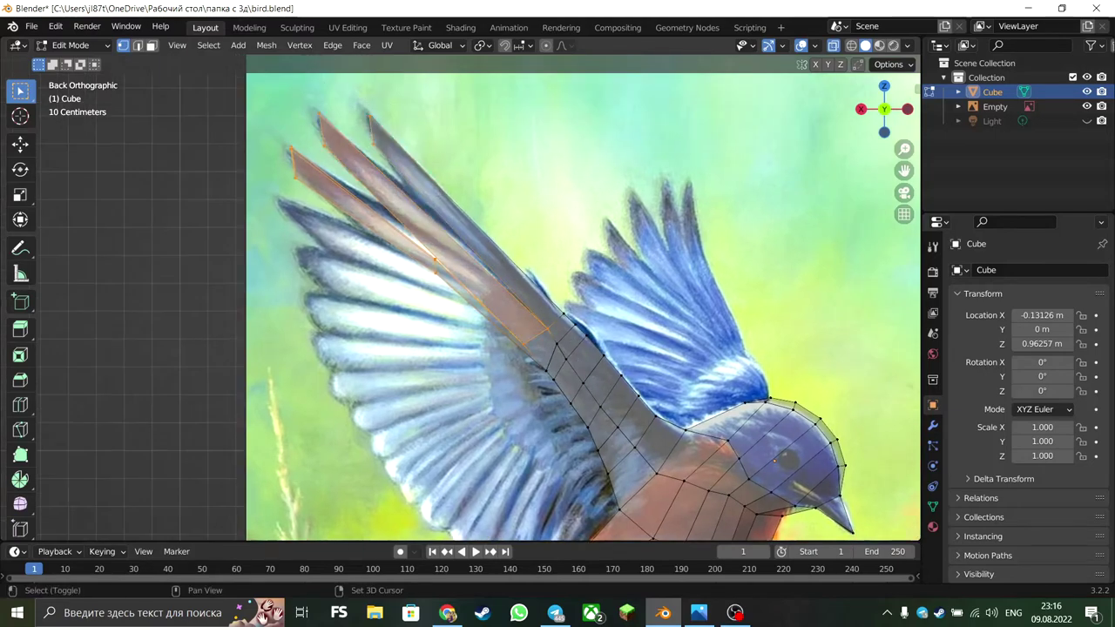
pyautogui.scroll(2, 552, 312)
pyautogui.scroll(2, 575, 340)
pyautogui.scroll(-4, 618, 395)
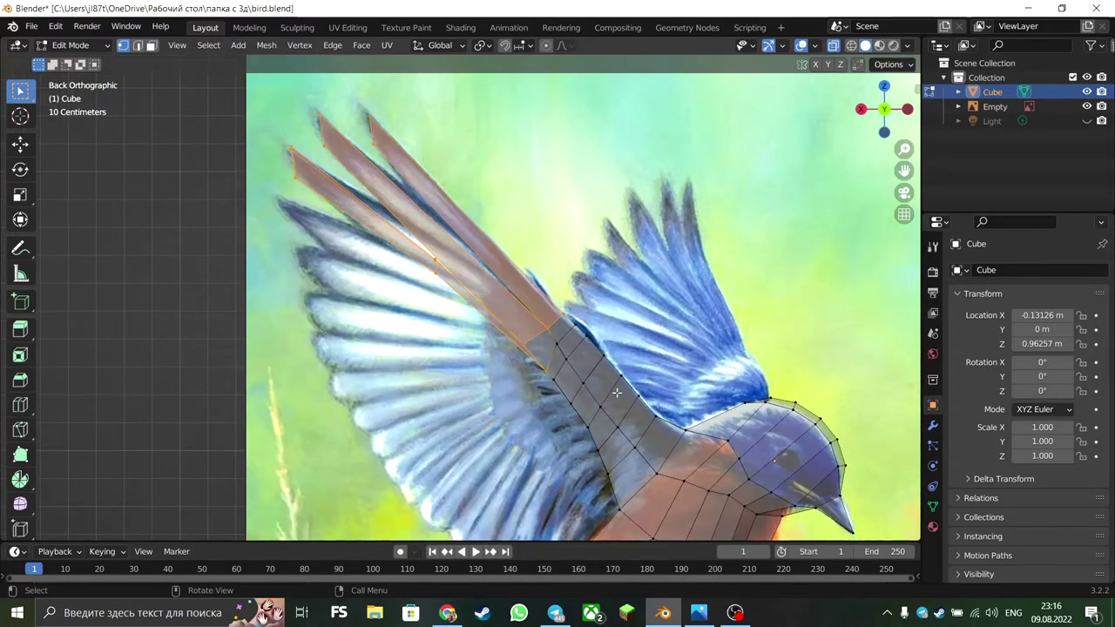
pyautogui.hotkey('alt', 'e')
pyautogui.click(477, 428)
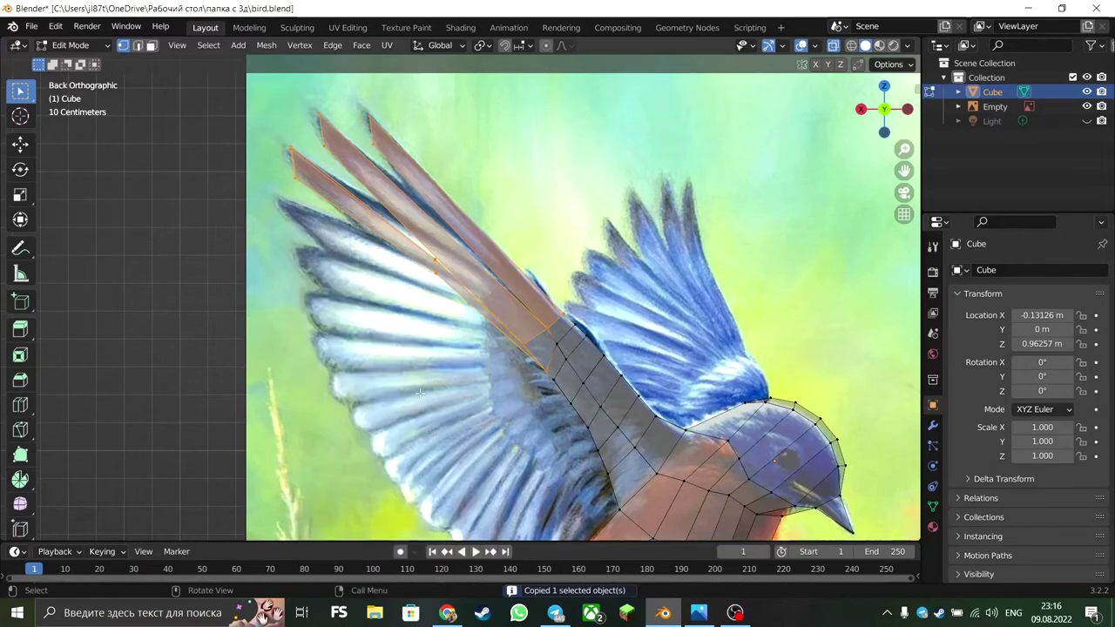
pyautogui.click(486, 247)
pyautogui.hotkey('ctrl', 'z')
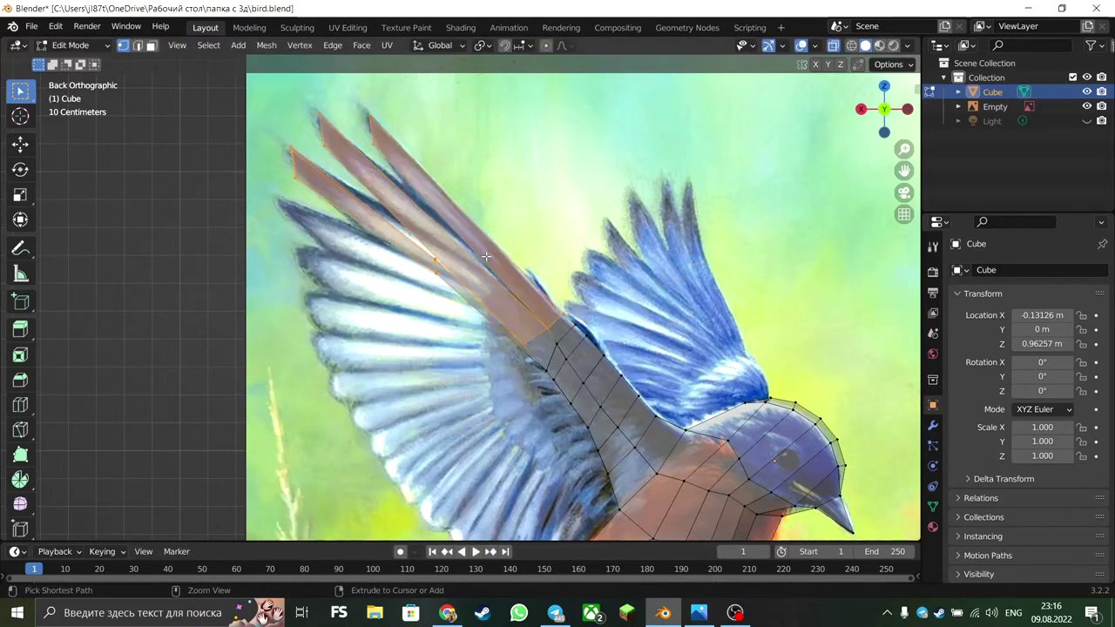
pyautogui.scroll(-3, 549, 373)
pyautogui.scroll(2, 522, 331)
pyautogui.moveTo(523, 331); pyautogui.dragTo(476, 273, button='middle')
# Step: In face select, extrude a second strip from the wing and place it beside the first
pyautogui.press('3')
pyautogui.press('e')
pyautogui.click(367, 467)
pyautogui.press('e')
pyautogui.click(366, 467)
pyautogui.press('ctrl+KP_1')
pyautogui.scroll(2, 367, 467)
pyautogui.press('g')
pyautogui.click(577, 329)
# Step: Add a third and fourth feather strip, each placed below the previous one
pyautogui.press('c')
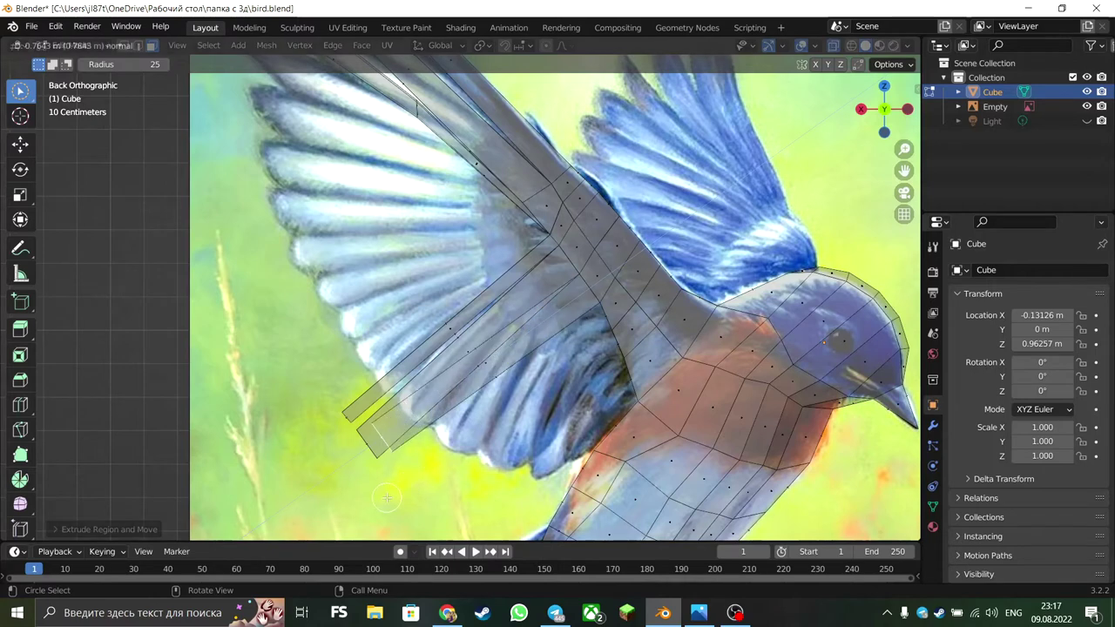
pyautogui.press('Escape')
pyautogui.press('e')
pyautogui.click(607, 316)
pyautogui.press('g')
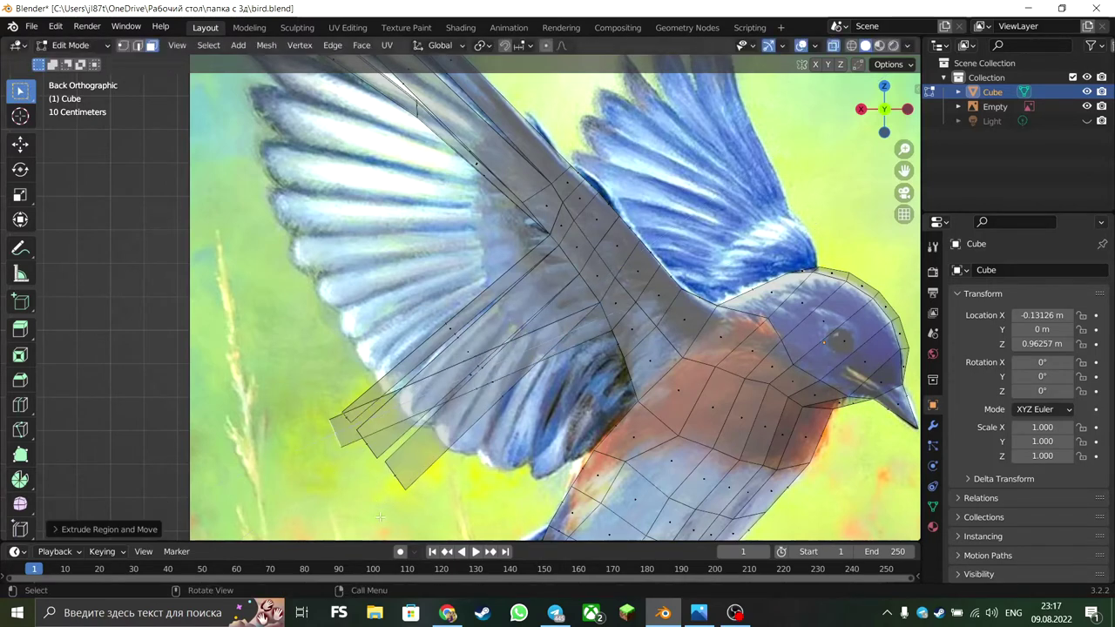
pyautogui.click(645, 352)
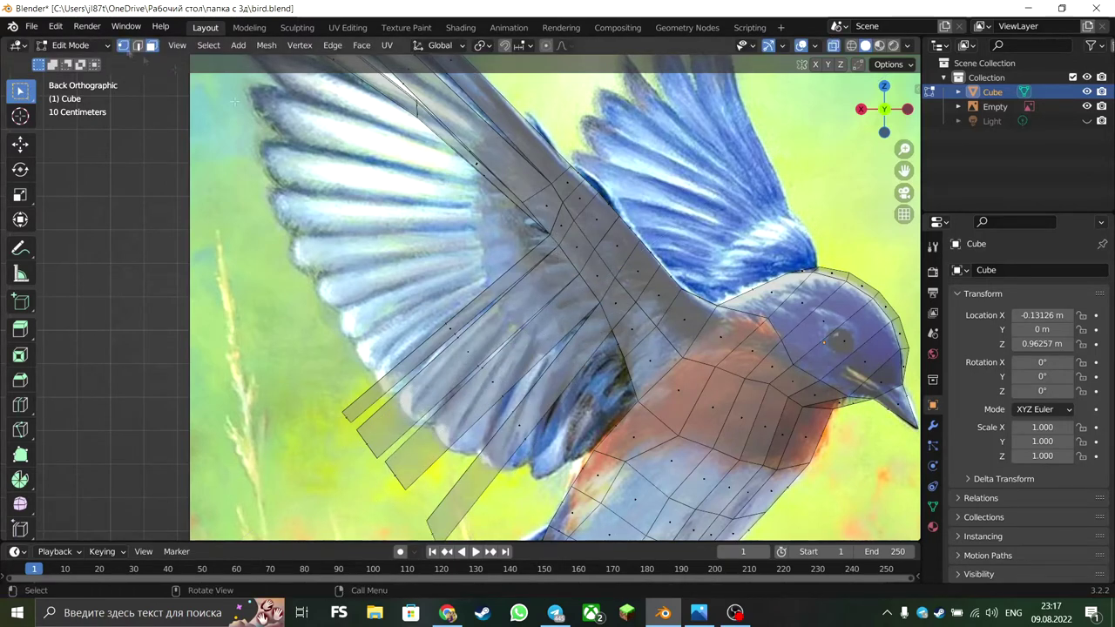
# Step: Reshape the strips' vertices and add a new edge loop across the wing strip, then reposition it
pyautogui.press('g')
pyautogui.click(526, 281)
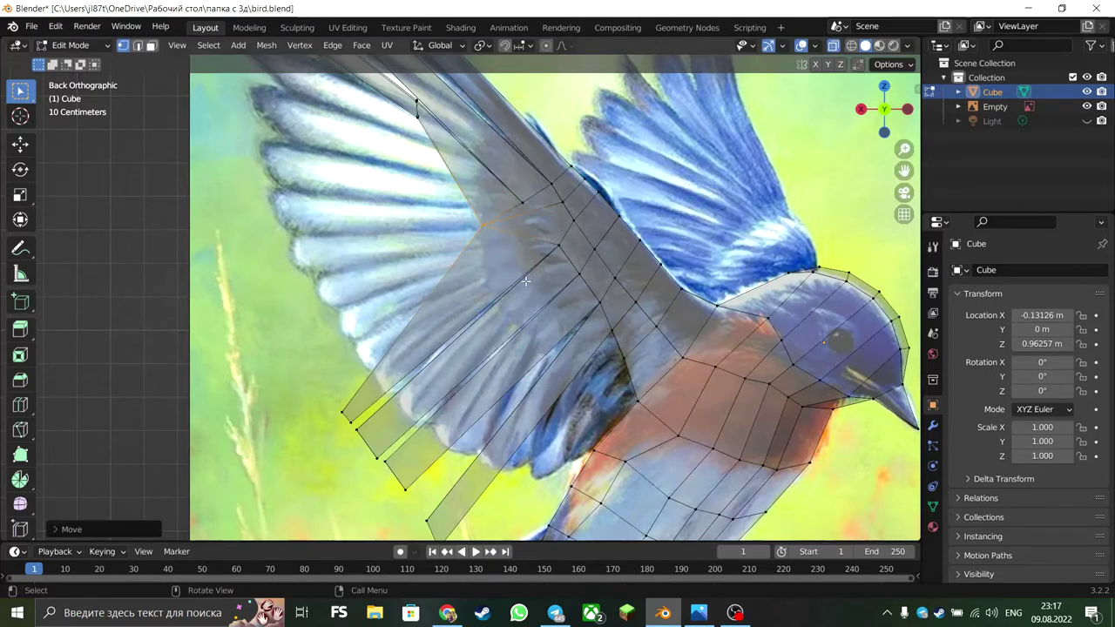
pyautogui.click(473, 248)
pyautogui.click(475, 246)
pyautogui.press('g')
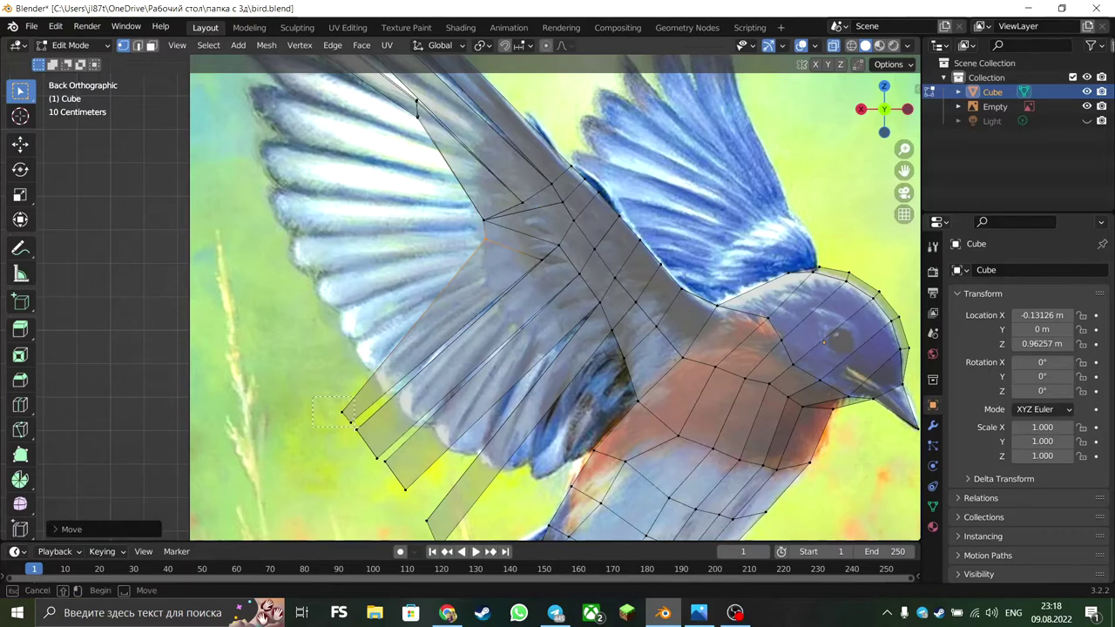
pyautogui.click(303, 240)
# Step: Undo the last wing change and move the wing vertices into place in Back view
pyautogui.moveTo(302, 239); pyautogui.dragTo(407, 217, button='middle')
pyautogui.hotkey('ctrl', 'z')
pyautogui.press('ctrl+KP_1')
pyautogui.press('g')
pyautogui.click(285, 233)
pyautogui.moveTo(285, 232); pyautogui.dragTo(452, 342, button='middle')
pyautogui.press('ctrl+KP_1')
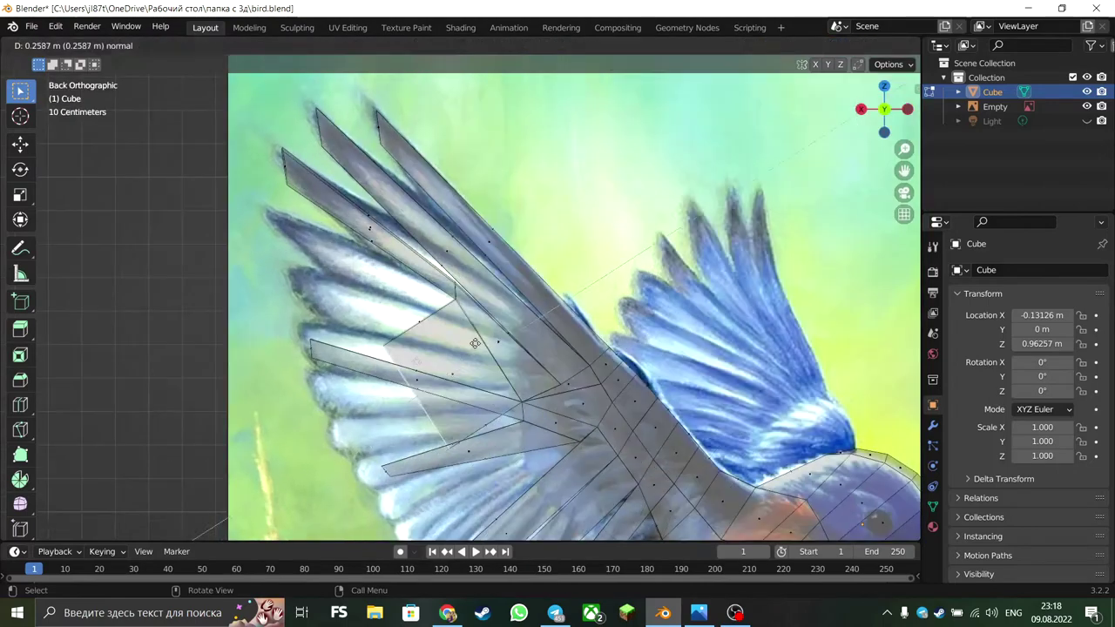
# Step: In vertex select, box-select a feather strip's tip vertex and move it onto the feather
pyautogui.press('e')
pyautogui.hotkey('ctrl', 'z')
pyautogui.click(122, 46)
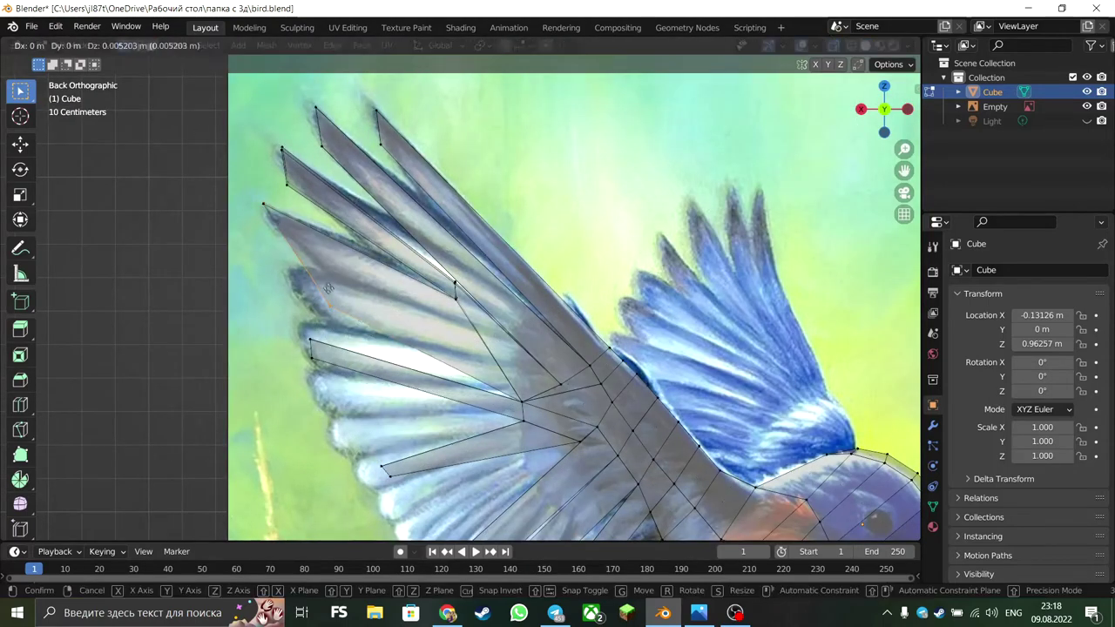
pyautogui.press('b')
pyautogui.moveTo(312, 371); pyautogui.dragTo(301, 349)
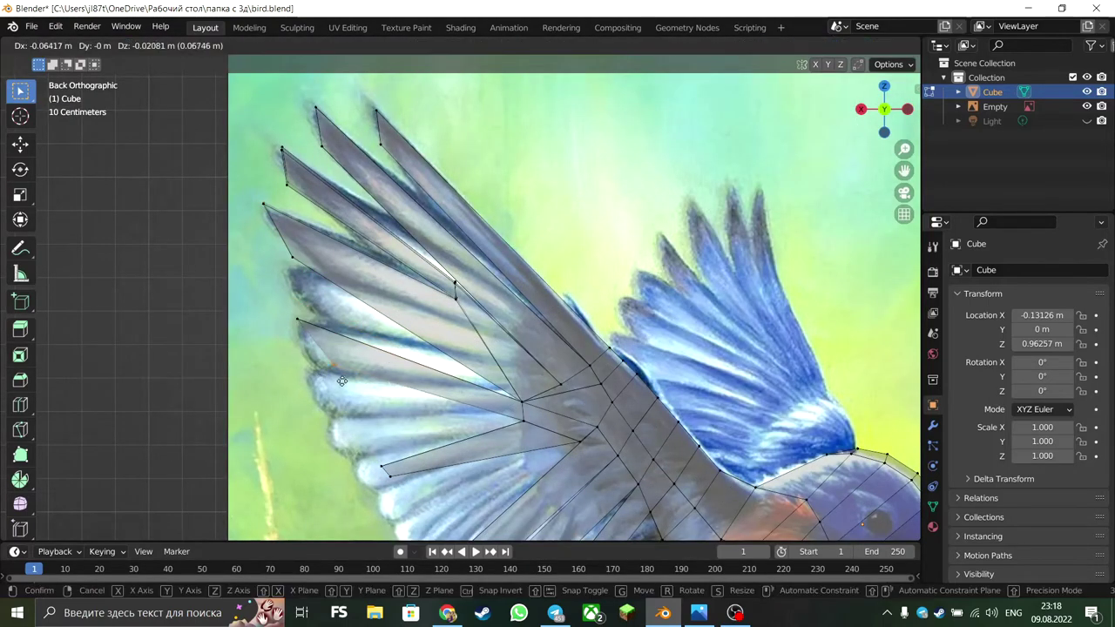
pyautogui.press('g')
pyautogui.click(322, 321)
# Step: Move two more wing vertices down to follow the feather tips
pyautogui.press('g')
pyautogui.click(327, 366)
pyautogui.press('g')
pyautogui.click(331, 408)
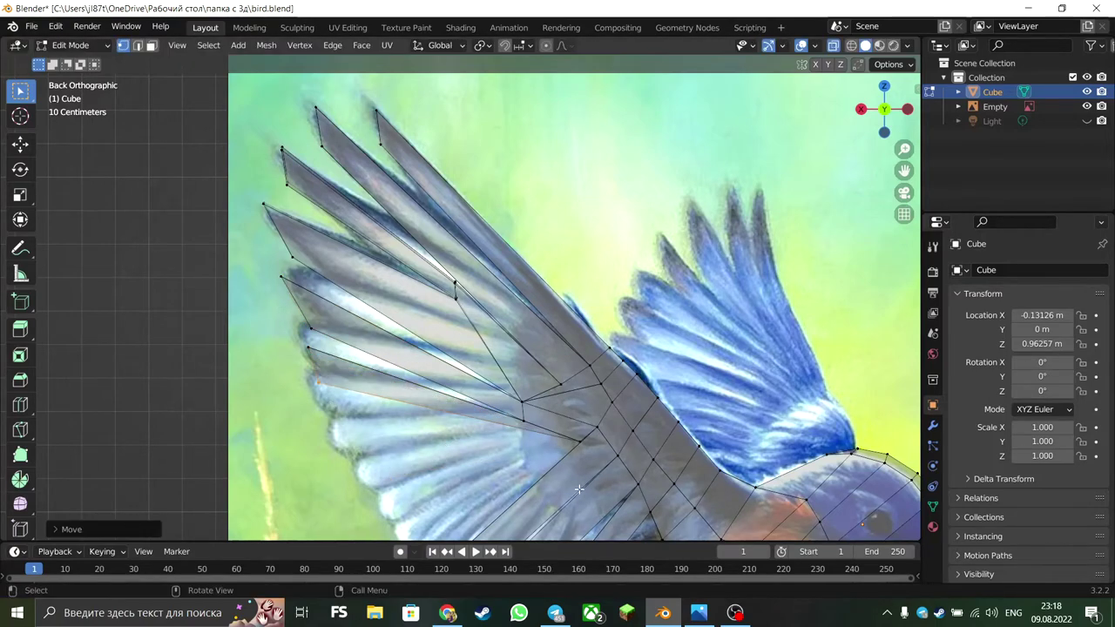
pyautogui.keyDown('shift'); pyautogui.moveTo(499, 529); pyautogui.dragTo(446, 407, button='middle'); pyautogui.keyUp('shift')
# Step: Reposition the lower feather strip's end vertices to match the reference feathers
pyautogui.moveTo(365, 523); pyautogui.dragTo(365, 522)
pyautogui.press('g')
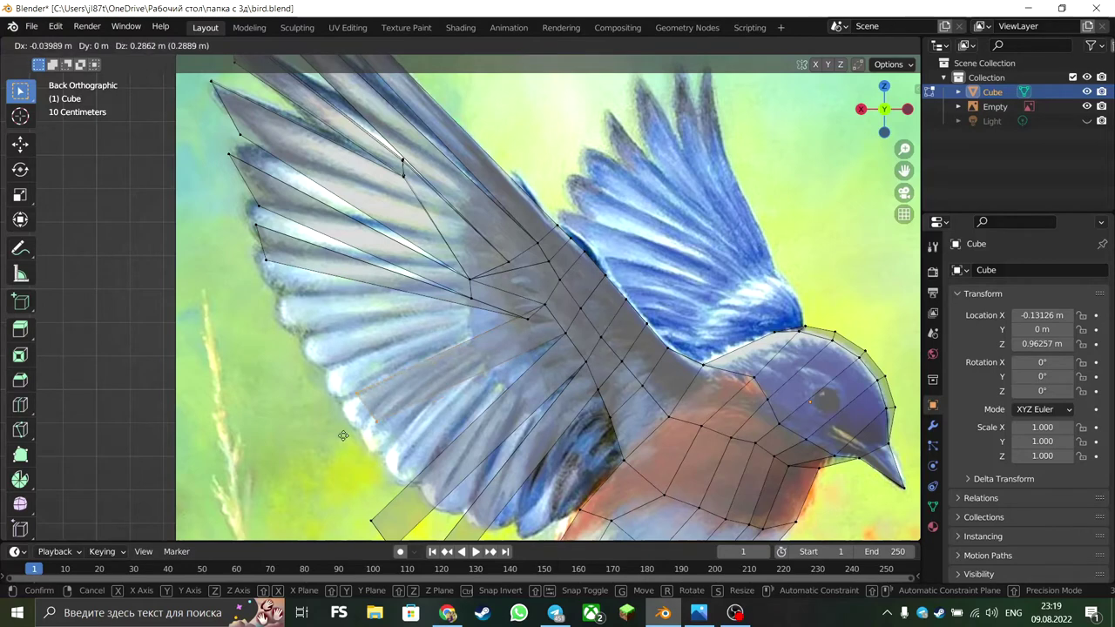
pyautogui.click(330, 503)
pyautogui.press('g')
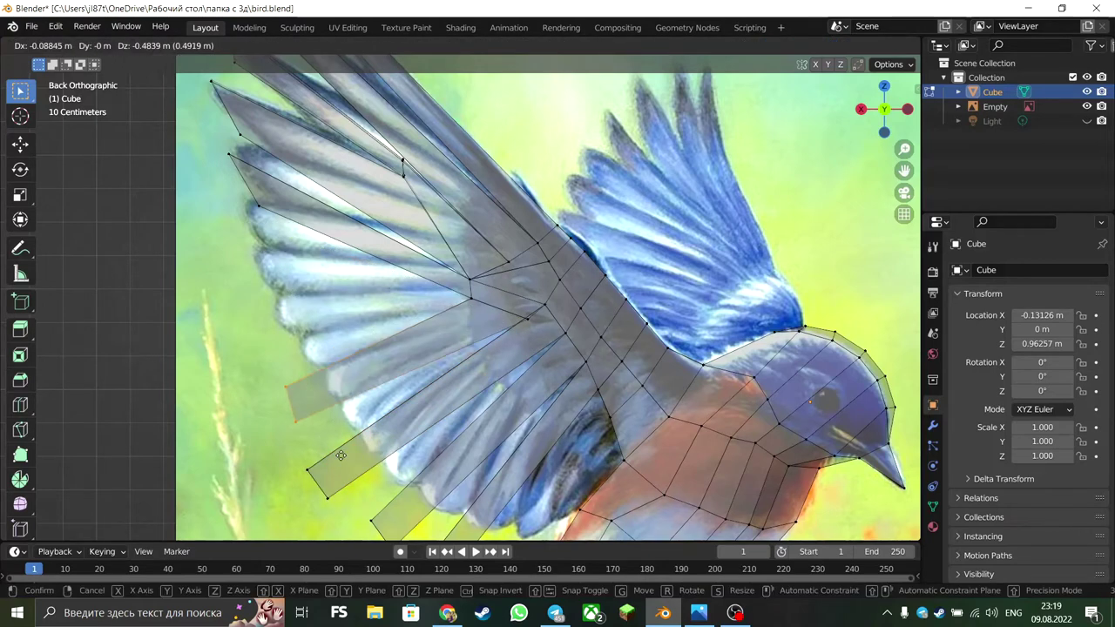
pyautogui.click(325, 340)
pyautogui.hotkey('ctrl', 'z')
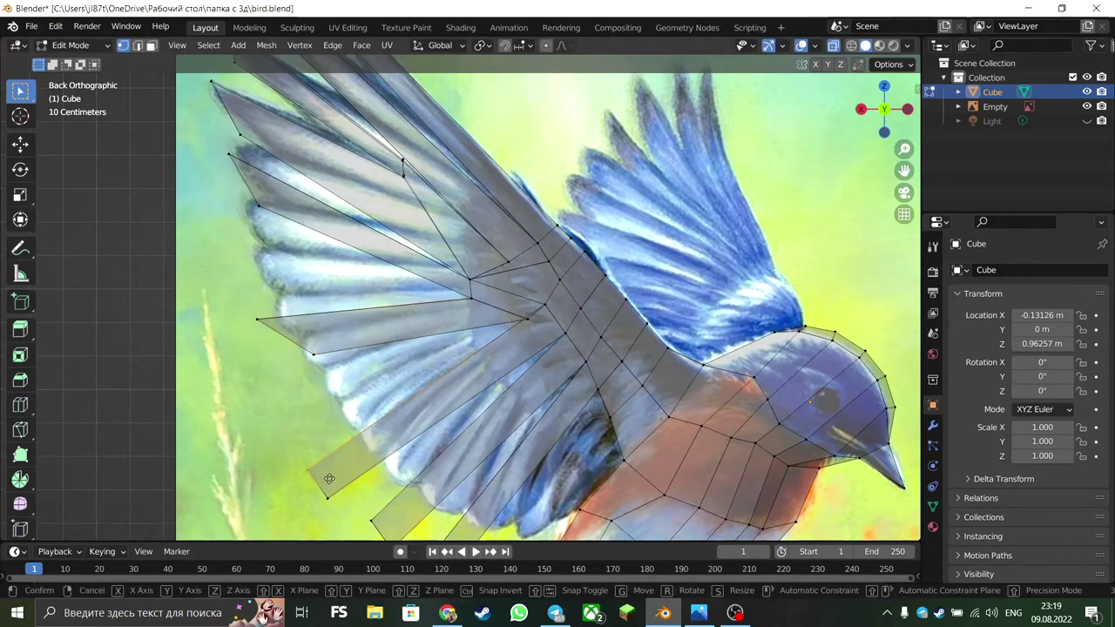
pyautogui.press('g')
pyautogui.click(385, 381)
# Step: Move the selected wing vertices near the body and begin a new loop cut
pyautogui.moveTo(455, 535)
pyautogui.keyDown('shift'); pyautogui.mouseDown(button='middle')
pyautogui.moveTo(419, 491)
pyautogui.moveTo(395, 425)
pyautogui.mouseUp(button='middle'); pyautogui.keyUp('shift')
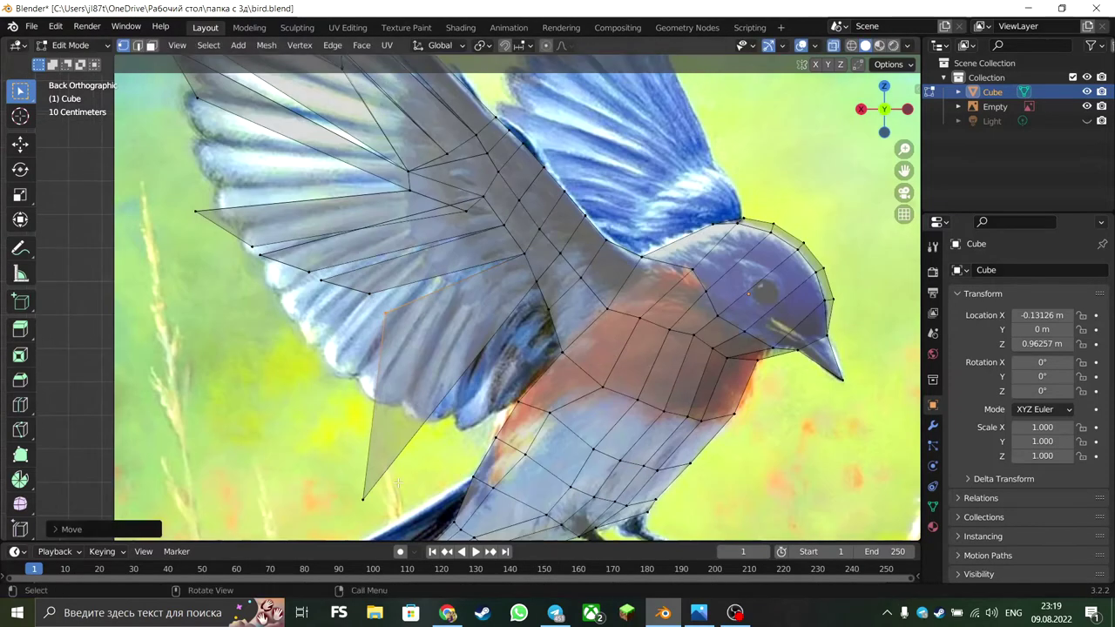
pyautogui.press('g')
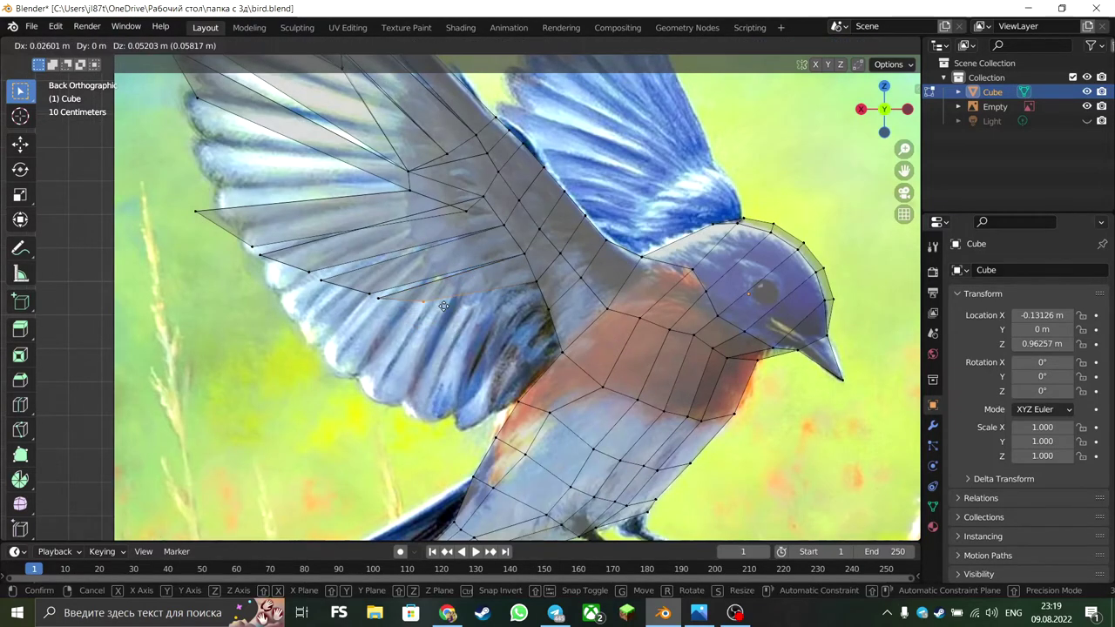
pyautogui.click(443, 306)
pyautogui.keyDown('shift'); pyautogui.moveTo(444, 306); pyautogui.dragTo(597, 427, button='middle'); pyautogui.keyUp('shift')
pyautogui.moveTo(531, 345); pyautogui.dragTo(417, 301, button='middle')
pyautogui.hotkey('ctrl', 'r')
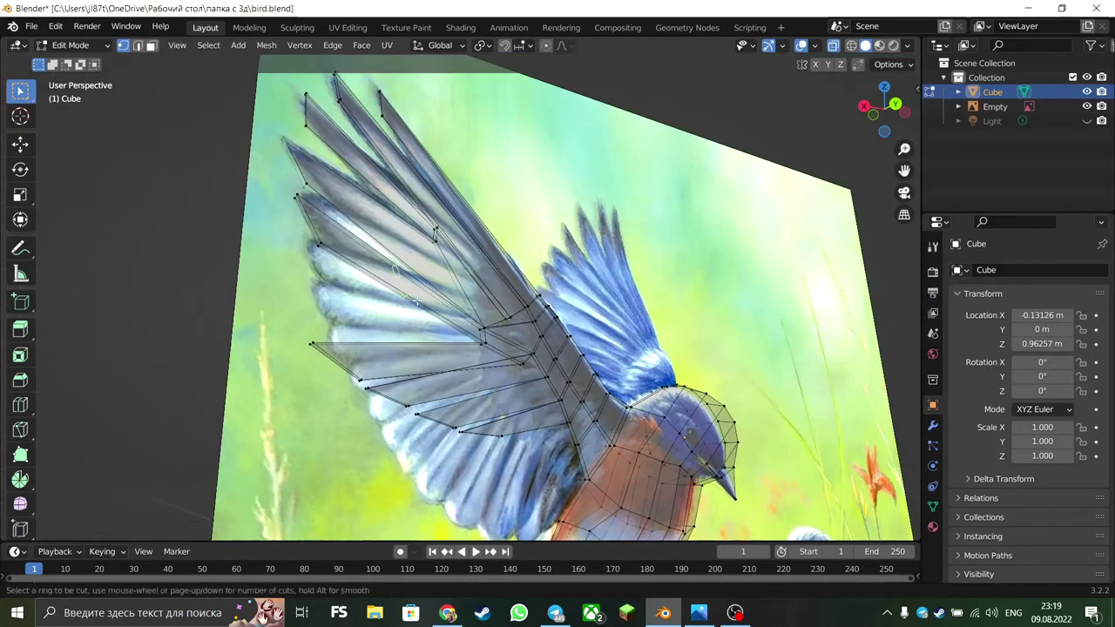
# Step: Confirm the edge loop and extrude the selected wing faces outward
pyautogui.click(417, 300)
pyautogui.press('a')
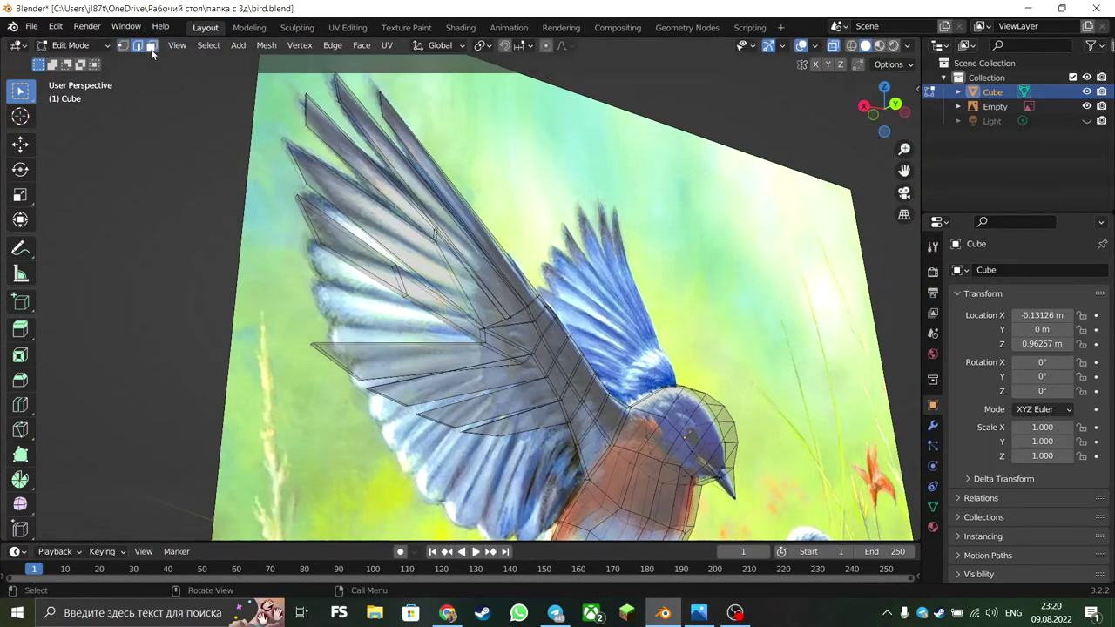
pyautogui.press('e')
pyautogui.click(433, 321)
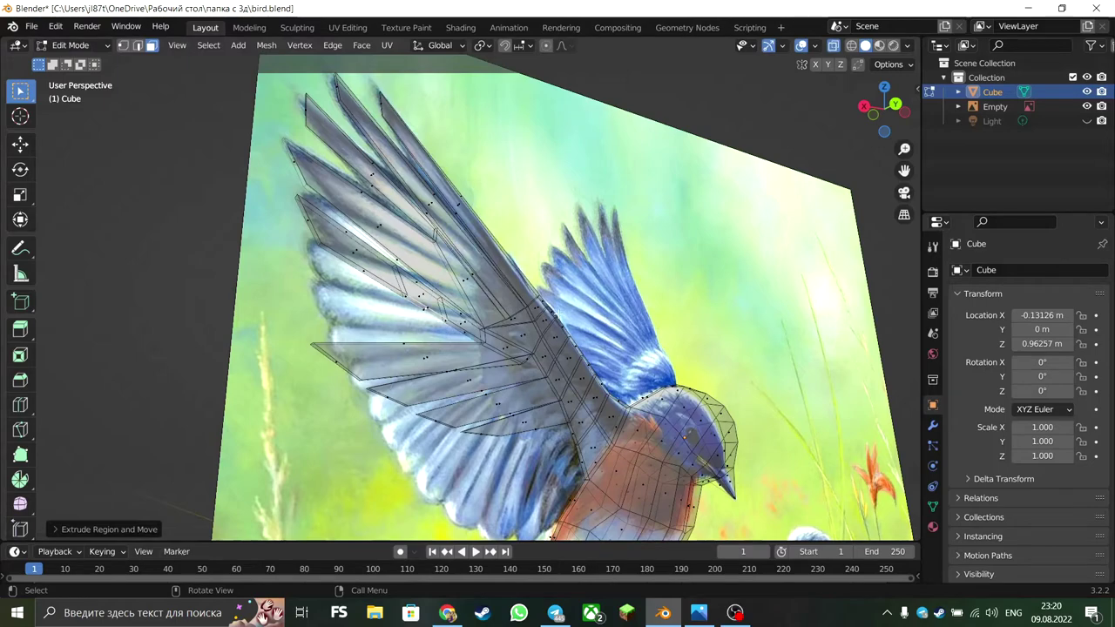
# Step: Cut a new edge loop into the wing and zoom in on it
pyautogui.hotkey('ctrl', 'r')
pyautogui.click(447, 320)
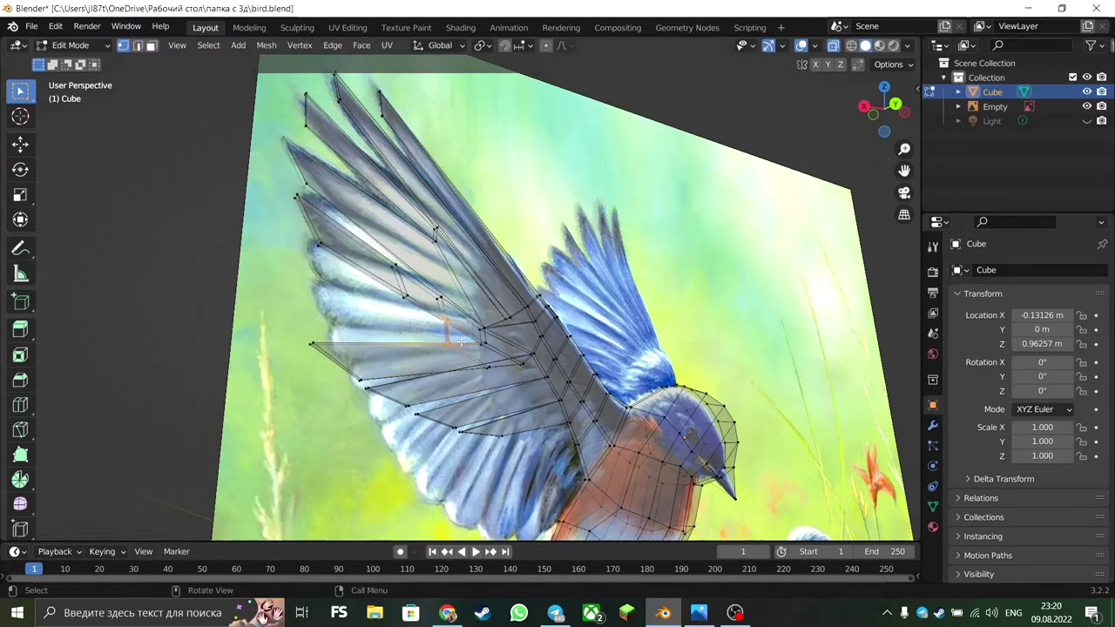
pyautogui.scroll(1, 461, 342)
pyautogui.scroll(4, 445, 342)
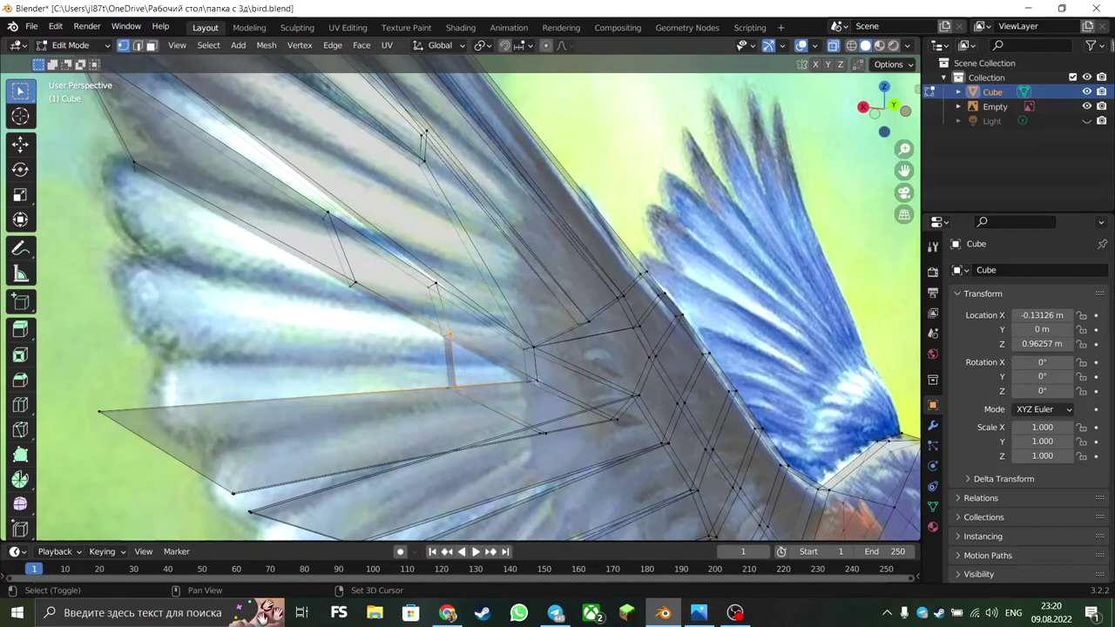
pyautogui.moveTo(551, 387); pyautogui.dragTo(526, 397, button='middle')
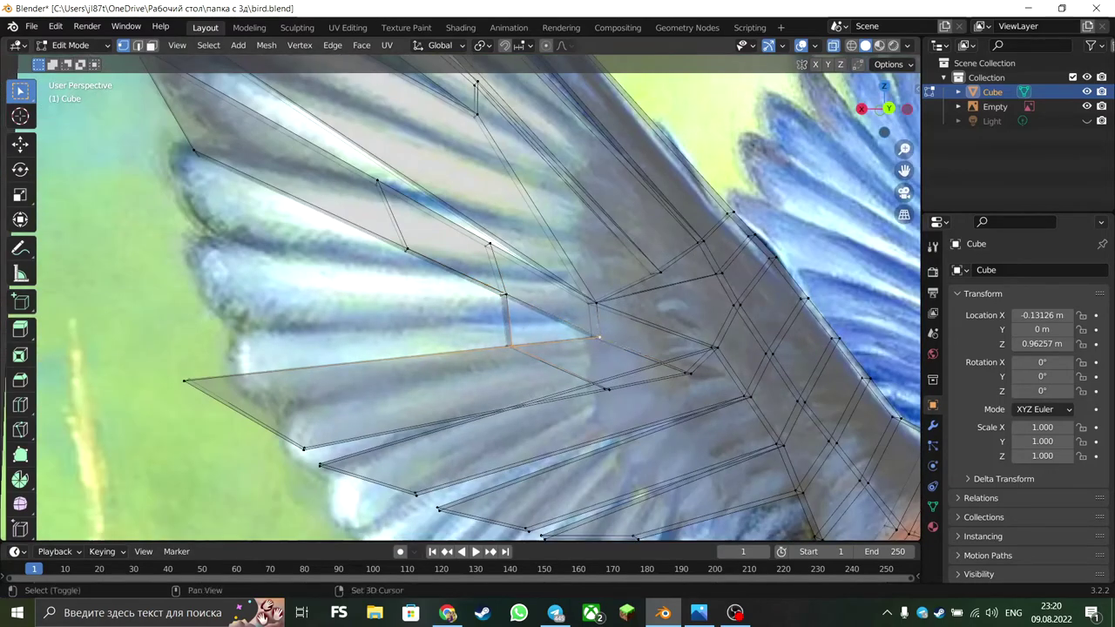
pyautogui.moveTo(517, 346)
pyautogui.mouseDown(button='middle')
pyautogui.moveTo(353, 342)
pyautogui.moveTo(135, 53)
pyautogui.mouseUp(button='middle')
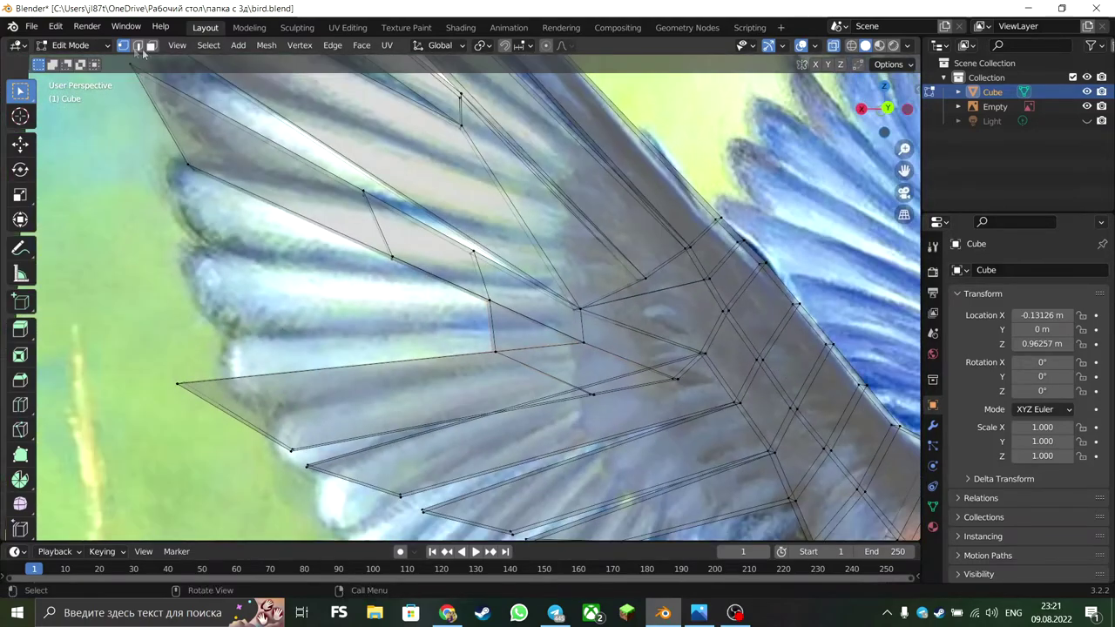
# Step: Form a new strip at the wing's left and move its left vertices into place
pyautogui.click(487, 318)
pyautogui.press('e')
pyautogui.press('g')
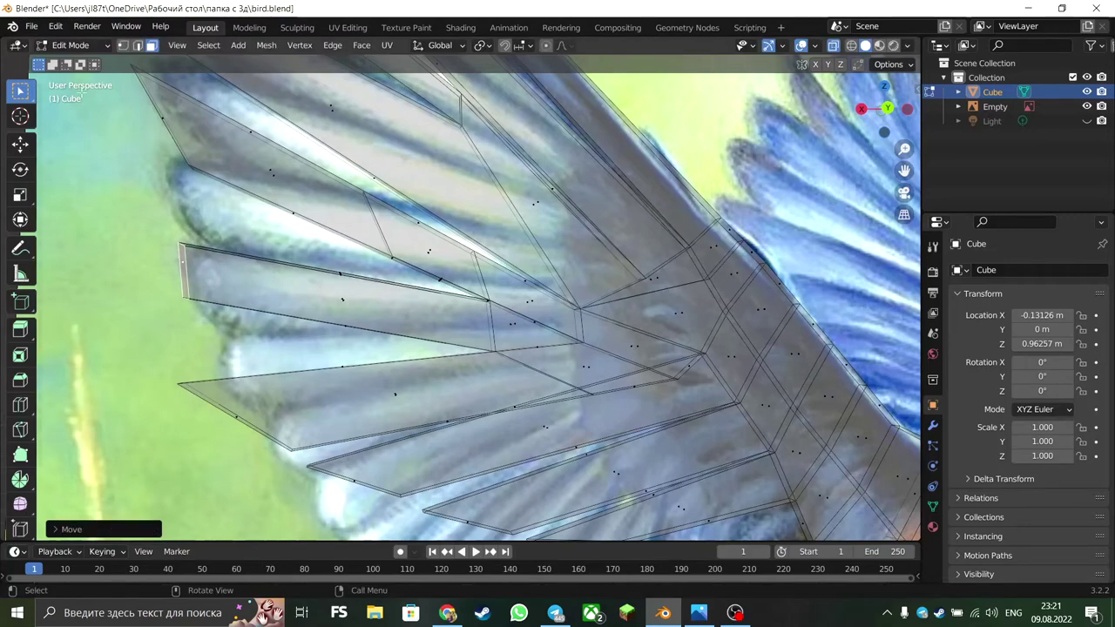
pyautogui.press('1')
pyautogui.moveTo(157, 207); pyautogui.dragTo(215, 263)
pyautogui.press('g')
pyautogui.click(192, 201)
pyautogui.click(185, 298)
# Step: Add an edge loop across the upper feather strip and inspect the wing mesh
pyautogui.press('g')
pyautogui.click(244, 281)
pyautogui.hotkey('ctrl', 'r')
pyautogui.click(451, 369)
pyautogui.click(514, 328)
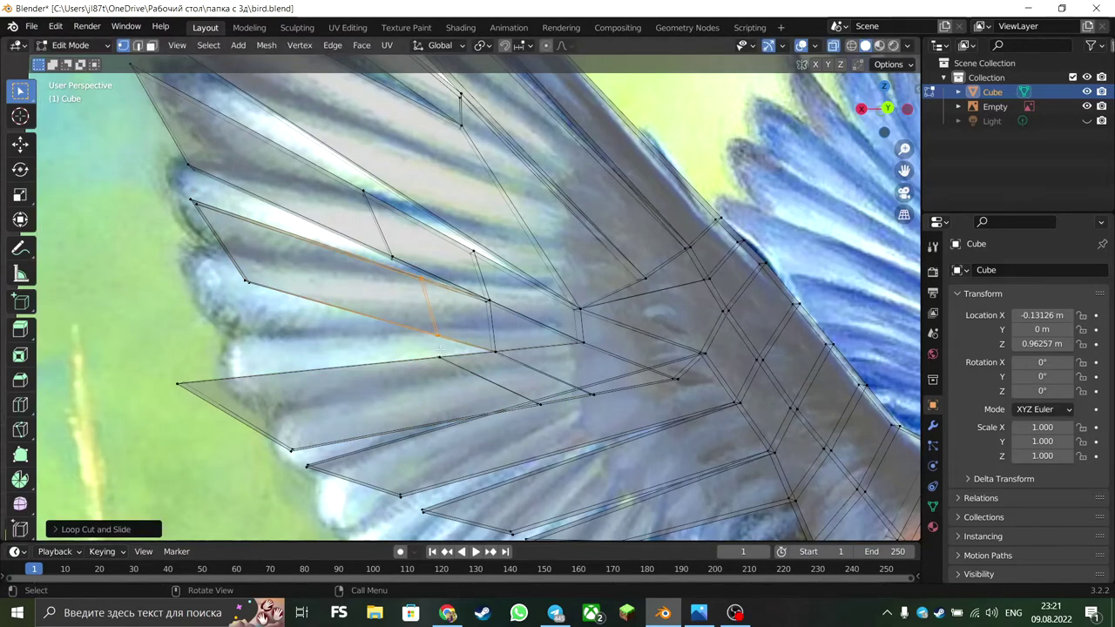
pyautogui.scroll(5, 411, 386)
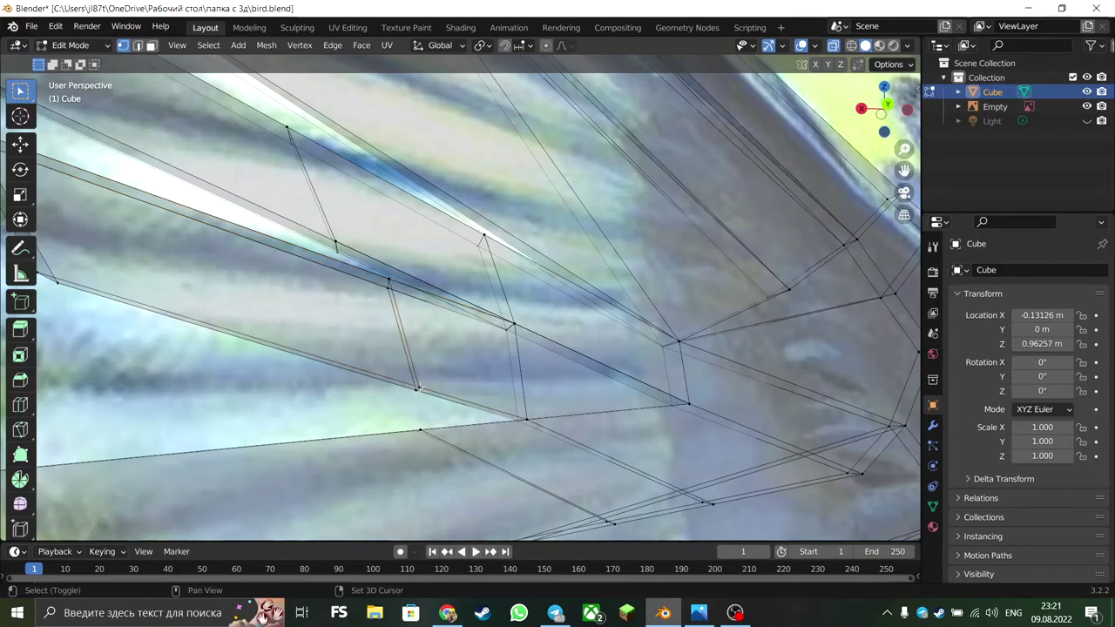
pyautogui.moveTo(424, 453); pyautogui.dragTo(381, 429, button='middle')
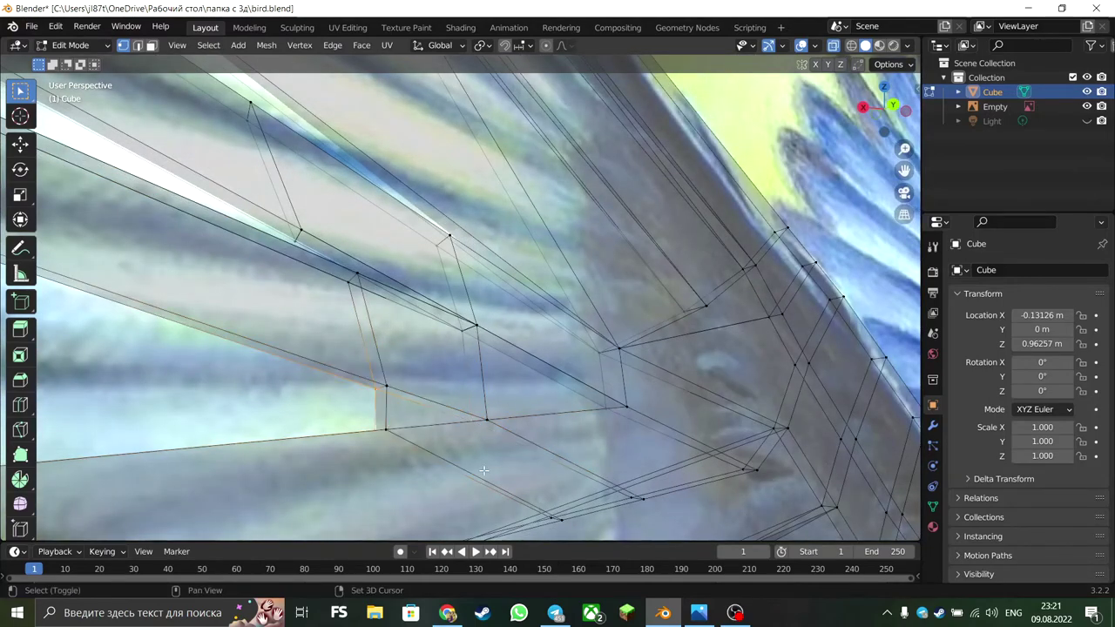
pyautogui.keyDown('shift'); pyautogui.moveTo(484, 470); pyautogui.dragTo(534, 349, button='middle'); pyautogui.keyUp('shift')
# Step: In the back view, select the wing's lower edge in vertex mode
pyautogui.press('3')
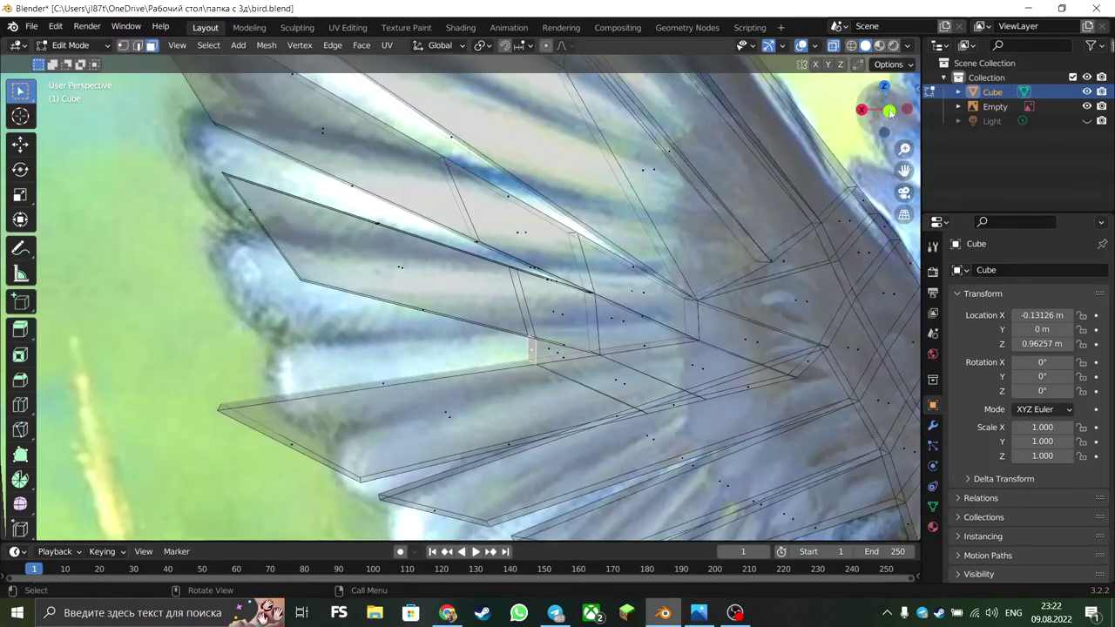
pyautogui.click(890, 111)
pyautogui.press('1')
pyautogui.click(392, 418)
pyautogui.press('e')
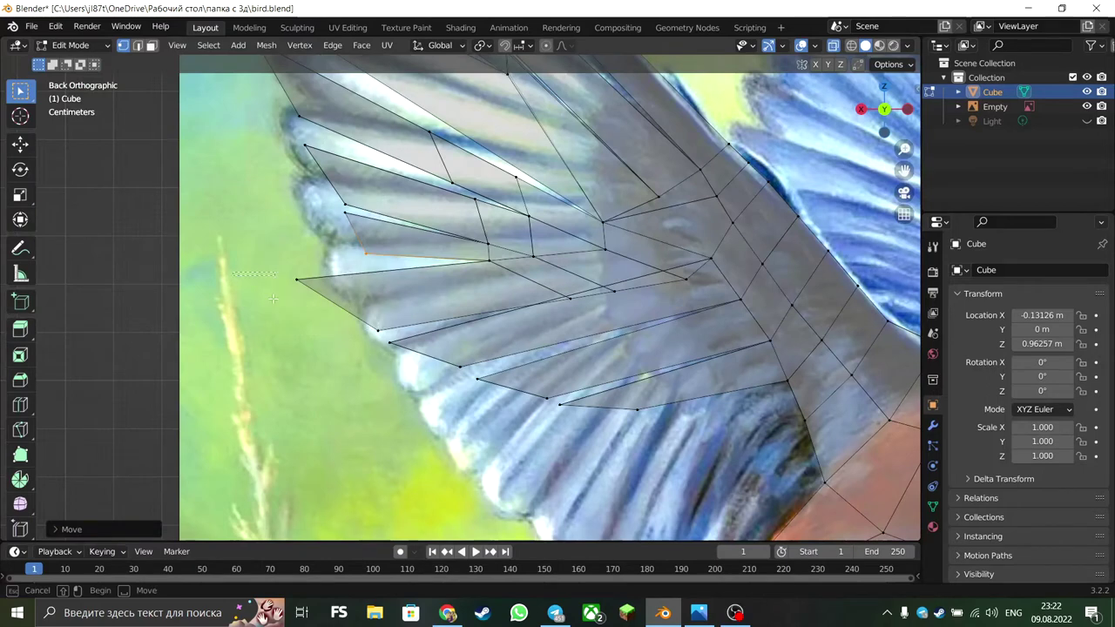
# Step: Extrude the lower wing edge into a new feather and position it
pyautogui.press('e')
pyautogui.click(403, 342)
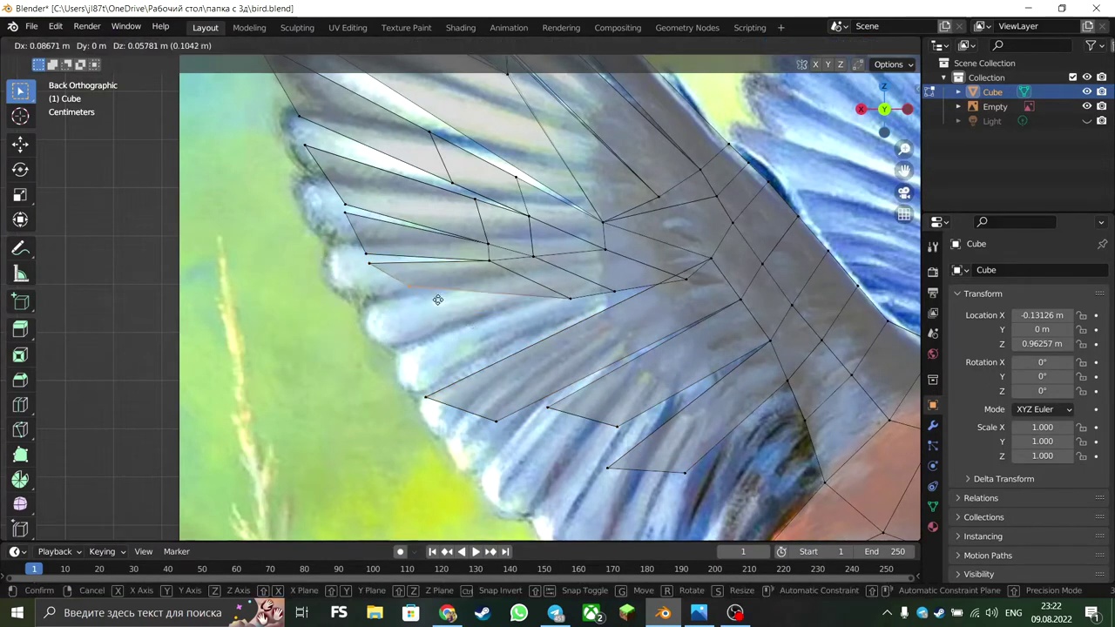
pyautogui.click(466, 341)
pyautogui.press('g')
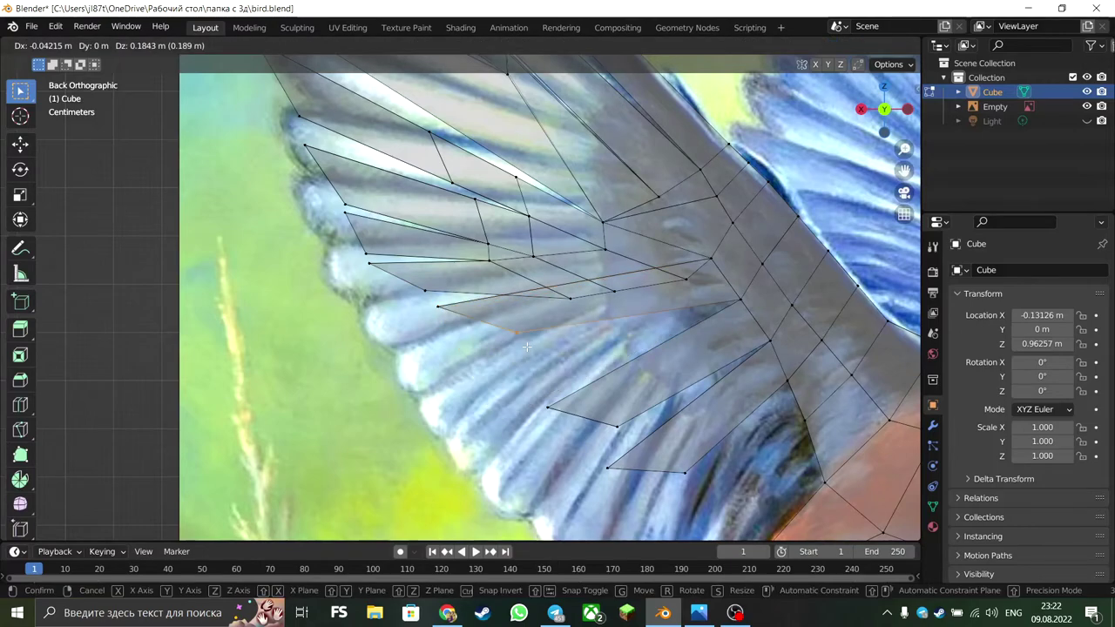
pyautogui.click(627, 371)
pyautogui.press('g')
pyautogui.click(646, 374)
# Step: Reshape the feather tip vertices to follow the feather in the reference photo
pyautogui.press('g')
pyautogui.click(646, 374)
pyautogui.press('g')
pyautogui.click(647, 374)
pyautogui.press('g')
pyautogui.click(665, 401)
# Step: Orbit to a side view of the bird and return to Object Mode
pyautogui.scroll(-6, 698, 398)
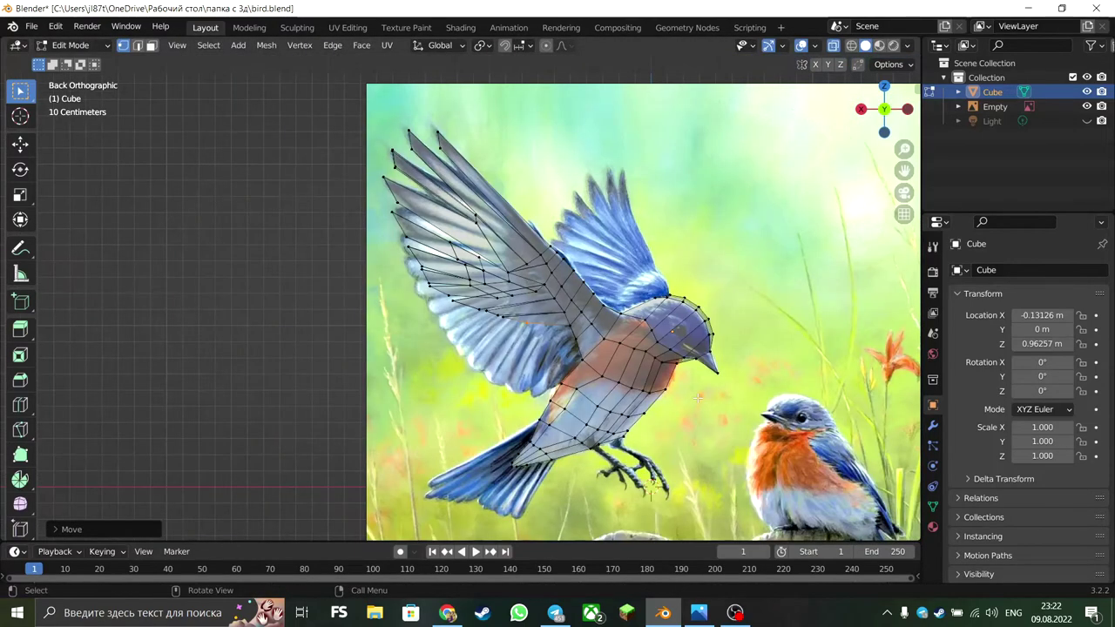
pyautogui.moveTo(680, 381)
pyautogui.mouseDown(button='middle')
pyautogui.moveTo(840, 345)
pyautogui.moveTo(767, 366)
pyautogui.moveTo(708, 414)
pyautogui.moveTo(442, 368)
pyautogui.moveTo(614, 337)
pyautogui.moveTo(593, 219)
pyautogui.moveTo(610, 305)
pyautogui.moveTo(480, 107)
pyautogui.moveTo(488, 96)
pyautogui.mouseUp(button='middle')
pyautogui.press('Tab')
pyautogui.scroll(2, 614, 338)
# Step: Hide the reference photo, enable X-ray, and box-select the whole wing
pyautogui.scroll(3, 614, 337)
pyautogui.scroll(-3, 615, 338)
pyautogui.press('Tab')
pyautogui.click(1087, 107)
pyautogui.hotkey('alt', 'z')
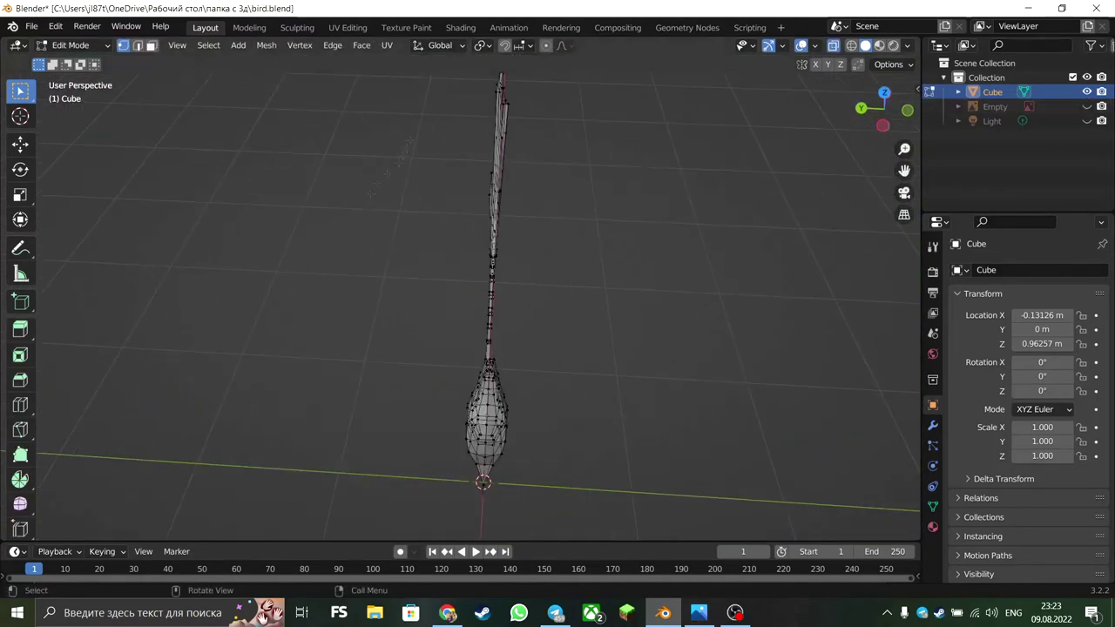
pyautogui.moveTo(407, 86); pyautogui.dragTo(597, 252)
pyautogui.moveTo(682, 328)
pyautogui.mouseDown(button='middle')
pyautogui.moveTo(667, 317)
pyautogui.moveTo(727, 277)
pyautogui.moveTo(697, 351)
pyautogui.mouseUp(button='middle')
# Step: Move and rotate the selected wing into a raised position
pyautogui.press('g')
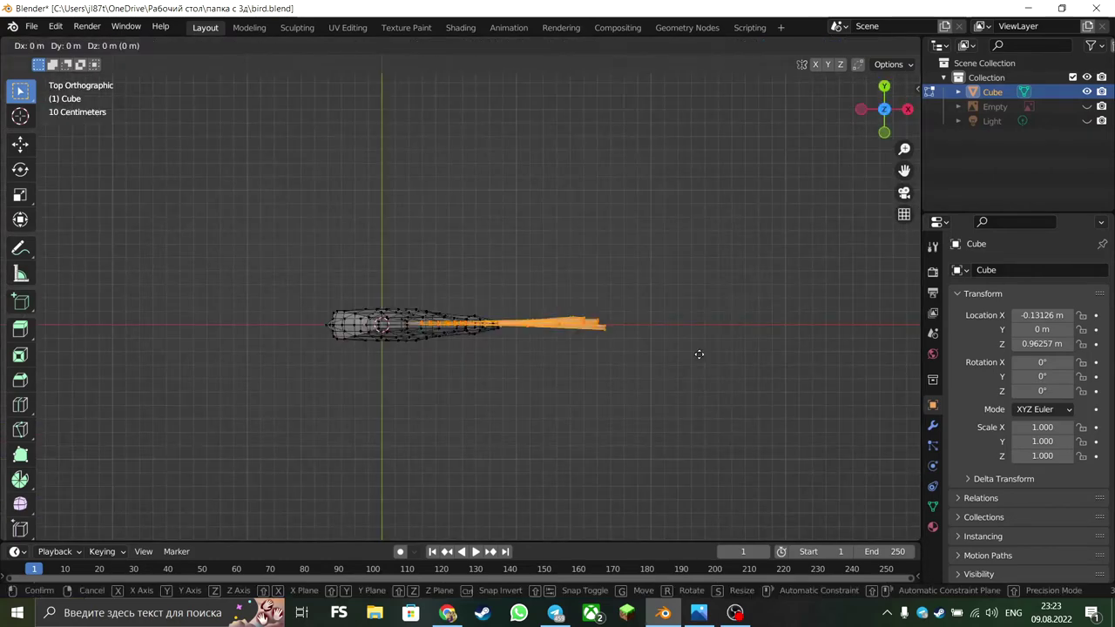
pyautogui.press('r')
pyautogui.click(703, 345)
pyautogui.press('g')
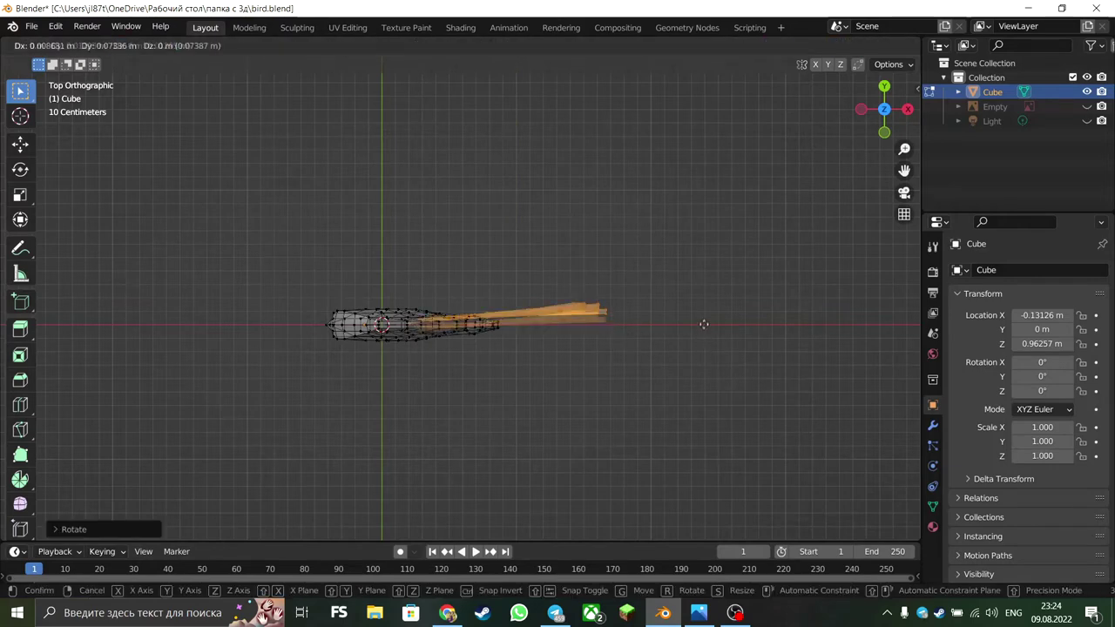
pyautogui.click(701, 322)
pyautogui.press('r')
pyautogui.click(708, 278)
# Step: Check the wing from the right and top views, cancelling a rotation
pyautogui.moveTo(884, 108); pyautogui.dragTo(891, 102)
pyautogui.click(885, 108)
pyautogui.click(885, 88)
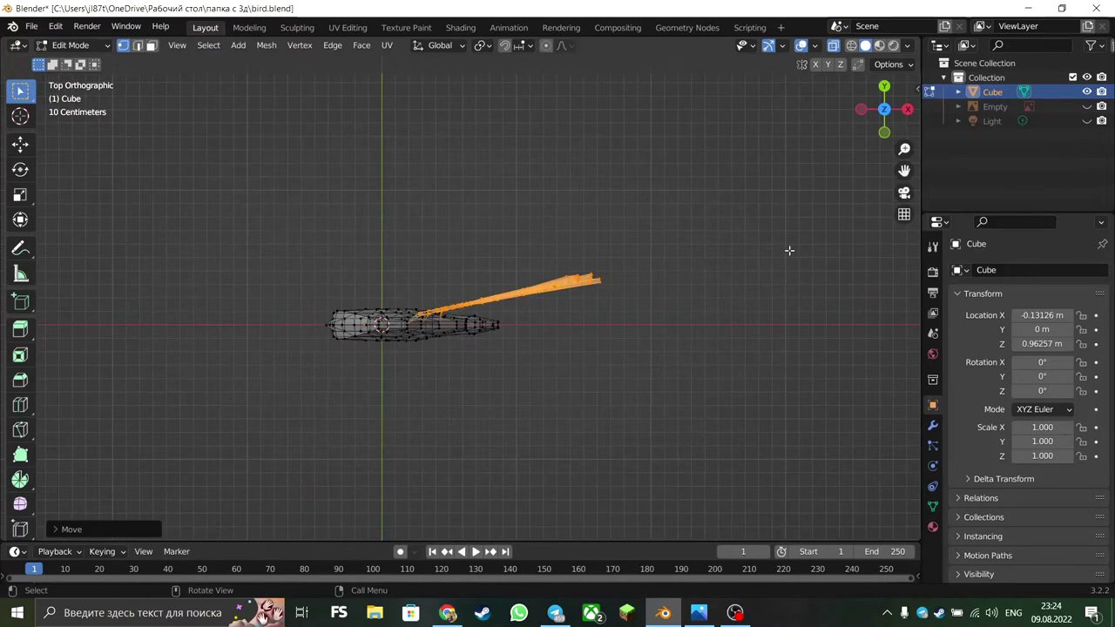
pyautogui.press('r')
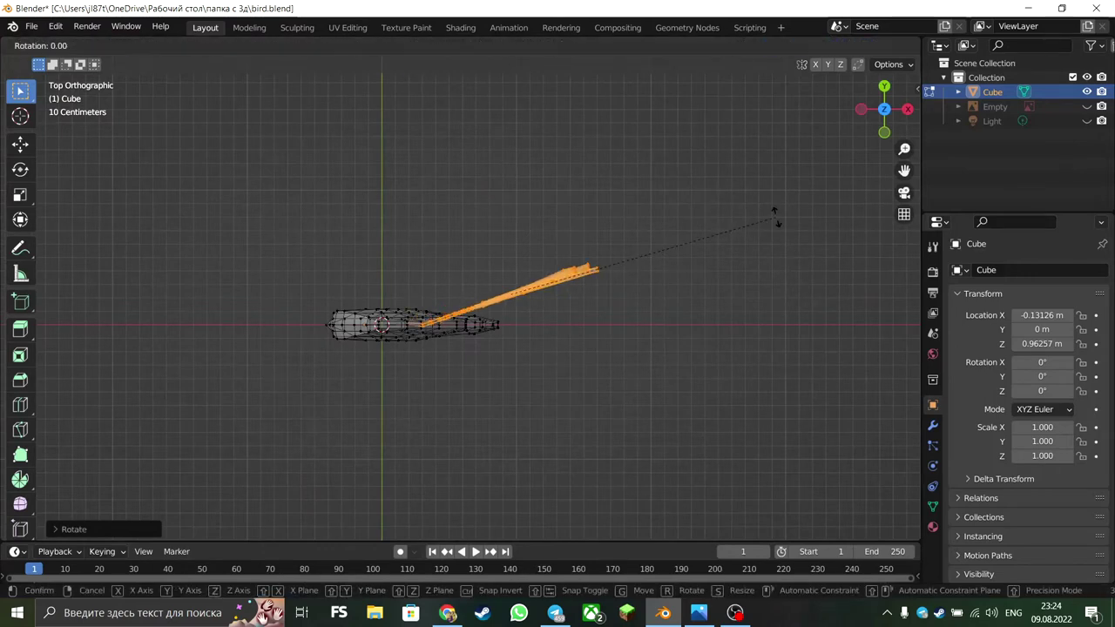
pyautogui.rightClick(776, 225)
pyautogui.moveTo(784, 244)
pyautogui.mouseDown(button='middle')
pyautogui.moveTo(222, 197)
pyautogui.moveTo(614, 263)
pyautogui.moveTo(586, 280)
pyautogui.mouseUp(button='middle')
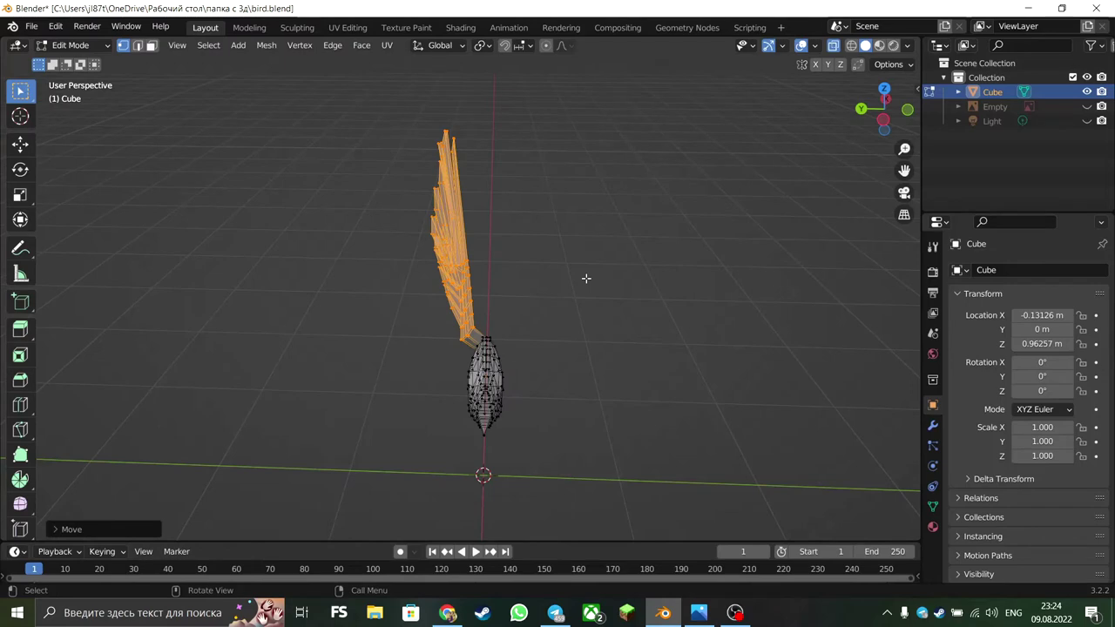
# Step: Rotate the wing about the Z axis so it angles out from the body
pyautogui.press('r')
pyautogui.press('z')
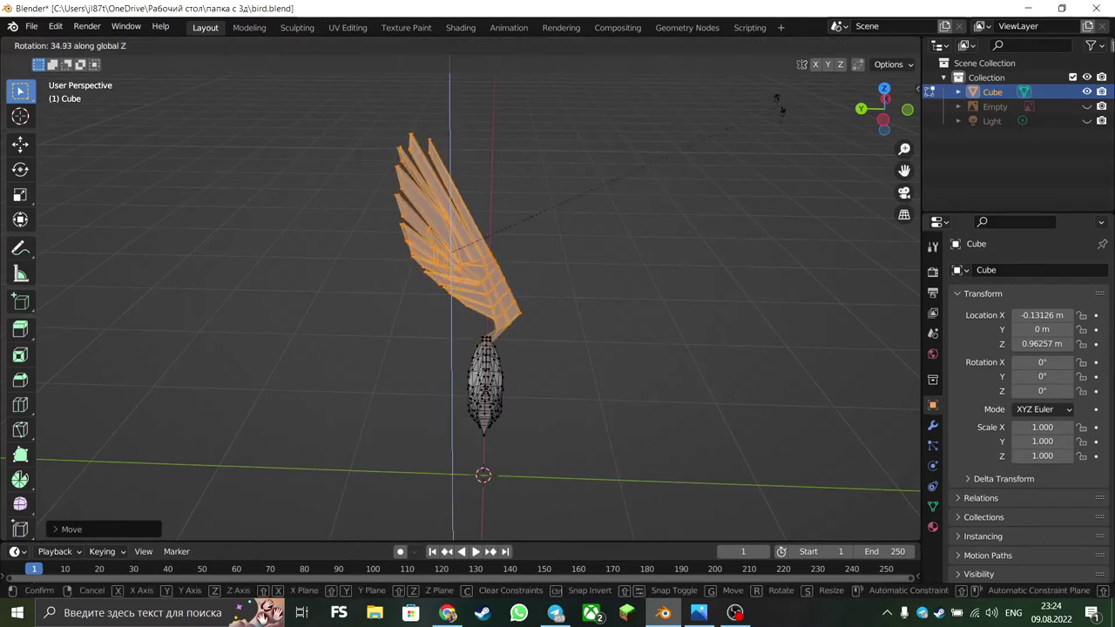
pyautogui.click(406, 136)
pyautogui.moveTo(406, 136); pyautogui.dragTo(406, 199, button='middle')
pyautogui.press('r')
pyautogui.press('z')
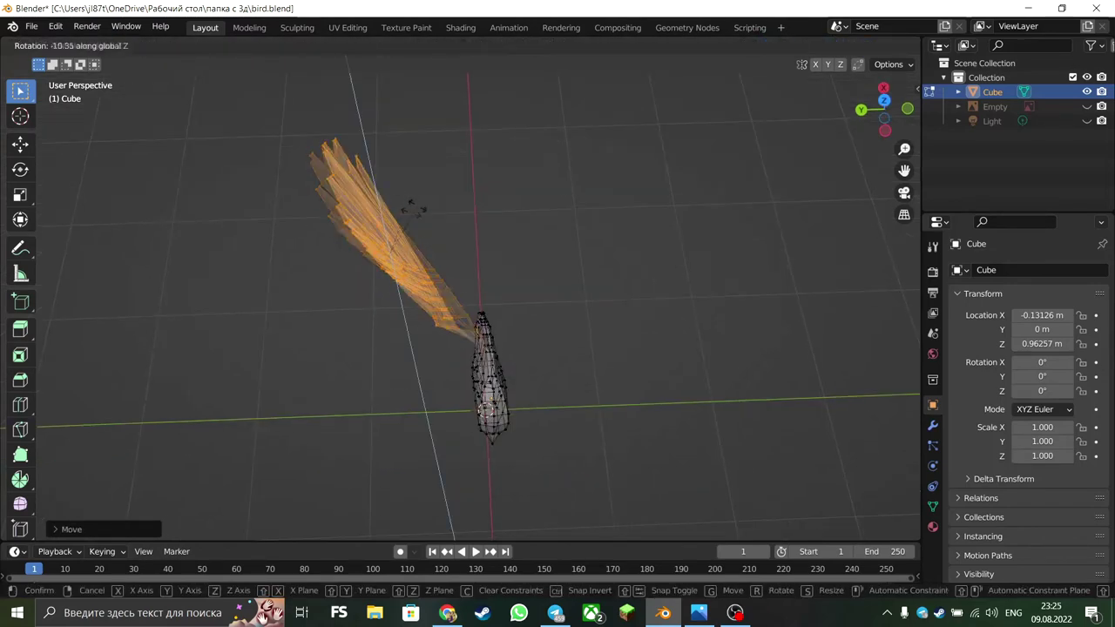
pyautogui.click(451, 142)
pyautogui.moveTo(572, 250)
pyautogui.mouseDown(button='middle')
pyautogui.moveTo(667, 209)
pyautogui.moveTo(729, 269)
pyautogui.moveTo(652, 253)
pyautogui.mouseUp(button='middle')
pyautogui.press('r')
pyautogui.click(709, 291)
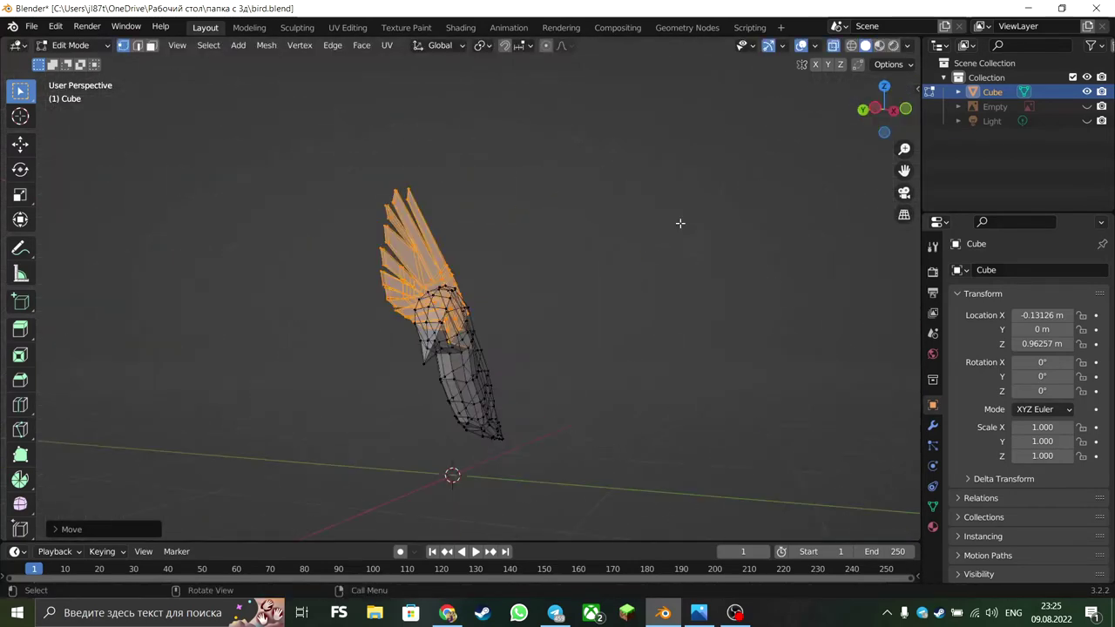
# Step: Inspect the whole bird from the front and open the Add Modifier list
pyautogui.press('Tab')
pyautogui.moveTo(585, 357)
pyautogui.mouseDown(button='middle')
pyautogui.moveTo(545, 448)
pyautogui.moveTo(562, 401)
pyautogui.moveTo(629, 365)
pyautogui.moveTo(650, 394)
pyautogui.moveTo(702, 386)
pyautogui.mouseUp(button='middle')
pyautogui.press('Tab')
pyautogui.moveTo(679, 333)
pyautogui.mouseDown(button='middle')
pyautogui.moveTo(647, 427)
pyautogui.moveTo(797, 320)
pyautogui.mouseUp(button='middle')
pyautogui.click(932, 426)
pyautogui.click(1028, 270)
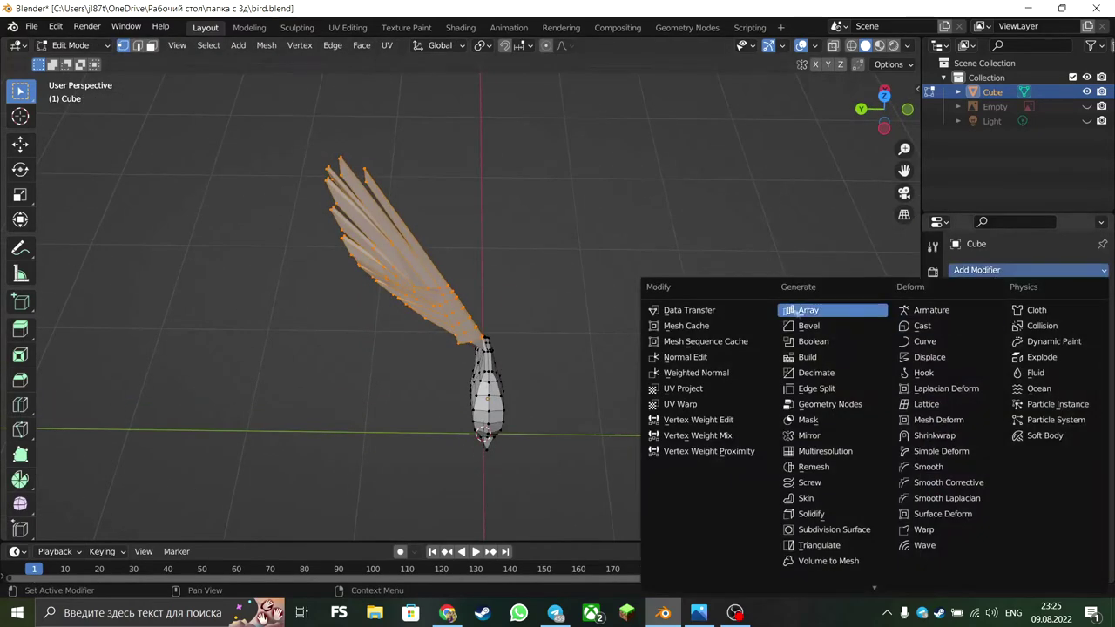
# Step: Add a Mirror modifier with only the Y axis enabled
pyautogui.click(823, 435)
pyautogui.click(1049, 316)
pyautogui.click(1024, 315)
pyautogui.click(1024, 316)
pyautogui.moveTo(660, 398); pyautogui.dragTo(779, 351, button='middle')
# Step: Apply the Mirror modifier to the mesh and save bird.blend
pyautogui.click(1067, 294)
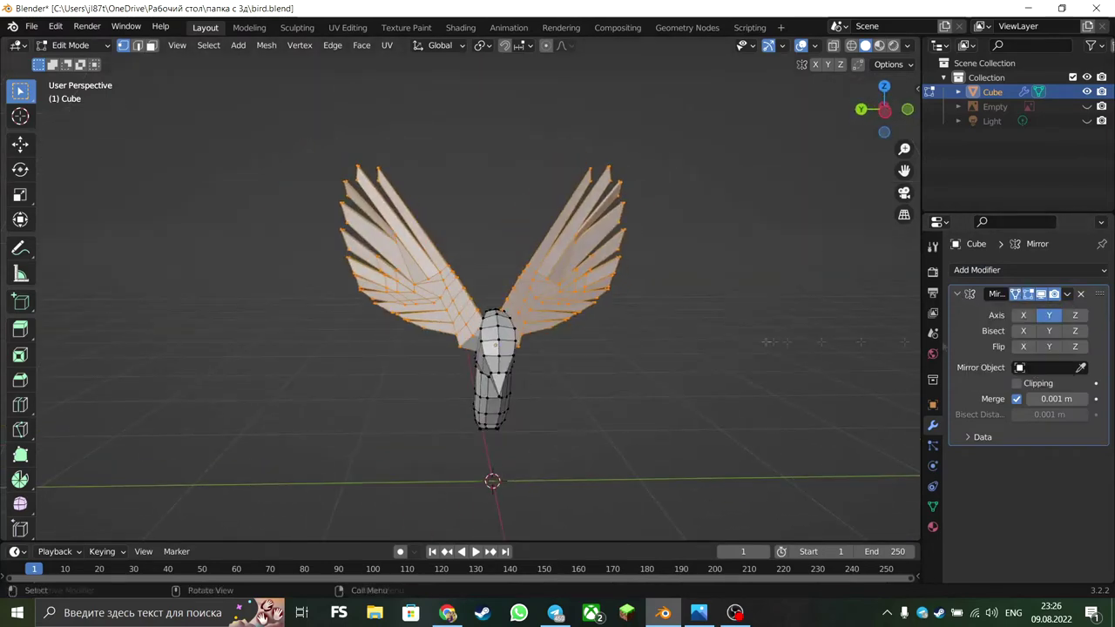
pyautogui.press('Tab')
pyautogui.click(1067, 293)
pyautogui.click(1002, 308)
pyautogui.moveTo(1002, 309); pyautogui.dragTo(254, 344, button='middle')
pyautogui.hotkey('ctrl', 's')
pyautogui.moveTo(628, 428)
pyautogui.mouseDown(button='middle')
pyautogui.moveTo(692, 357)
pyautogui.moveTo(744, 425)
pyautogui.mouseUp(button='middle')
# Step: Search the web for 'птица' image results, then return to Blender
pyautogui.hotkey('alt', 'Tab')
pyautogui.hotkey('ctrl', 't')
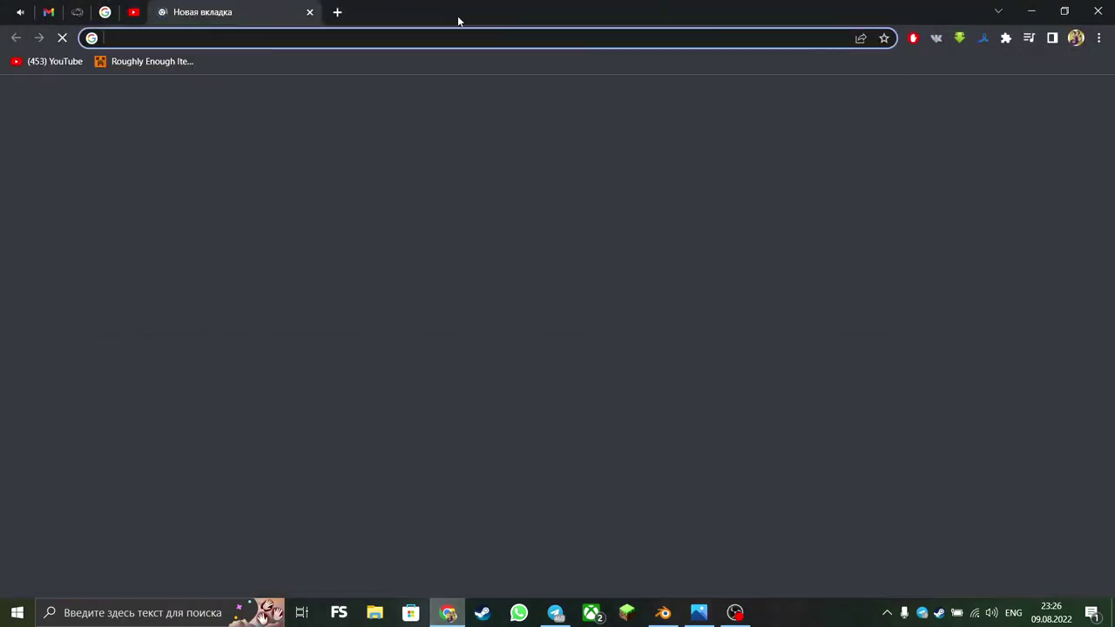
pyautogui.write('птица')
pyautogui.press('Return')
pyautogui.click(1028, 306)
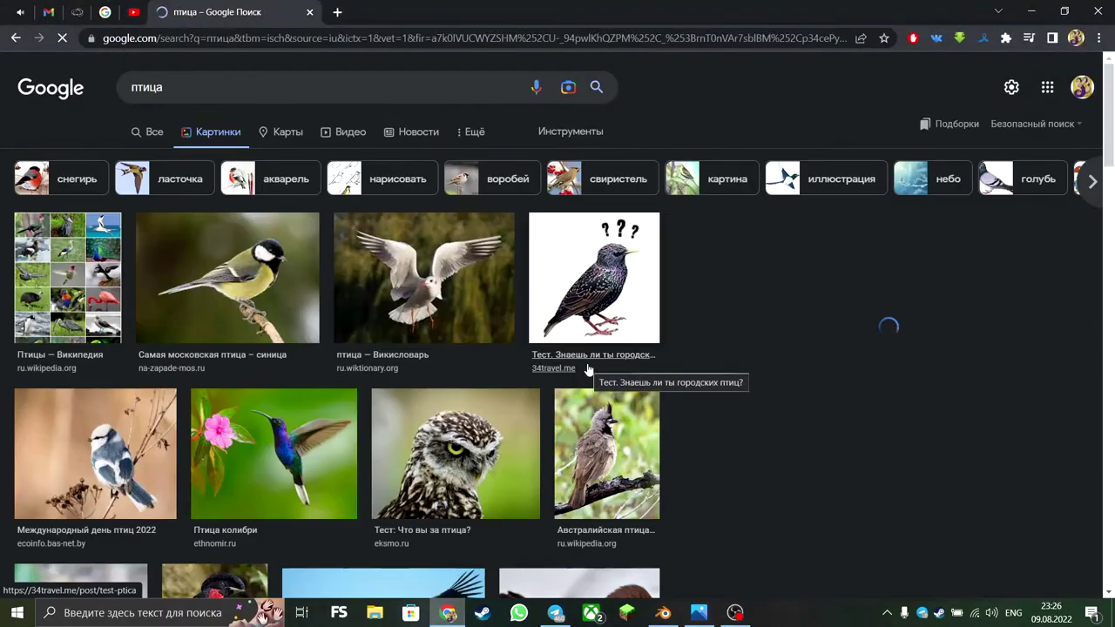
pyautogui.hotkey('alt', 'Tab')
pyautogui.moveTo(631, 525); pyautogui.dragTo(521, 477, button='middle')
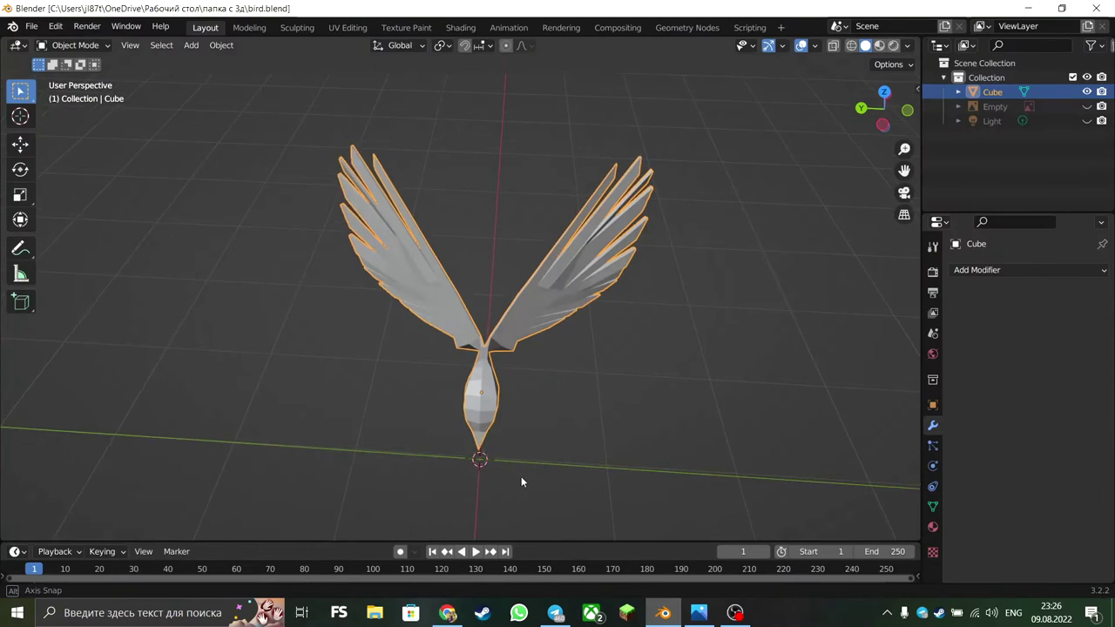
# Step: Add a Mirror modifier to the bird, mirroring along Y instead of X
pyautogui.click(985, 270)
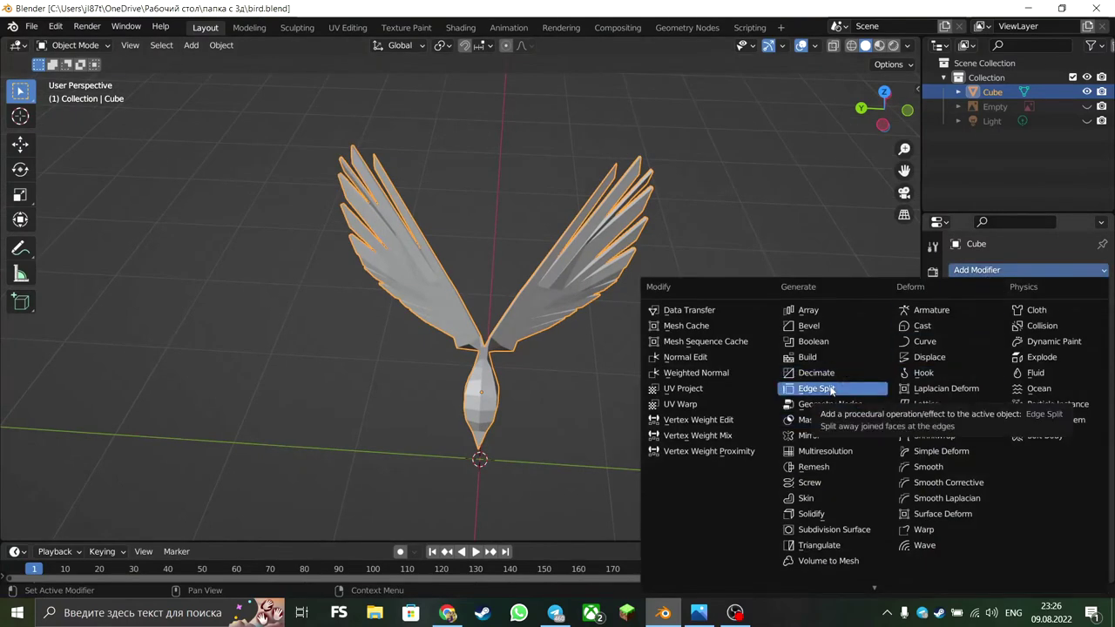
pyautogui.click(807, 420)
pyautogui.click(1049, 315)
pyautogui.click(1024, 316)
# Step: In Edit Mode, box-select the left wing's vertices
pyautogui.press('Tab')
pyautogui.moveTo(662, 392)
pyautogui.mouseDown(button='middle')
pyautogui.moveTo(668, 441)
pyautogui.moveTo(680, 436)
pyautogui.mouseUp(button='middle')
pyautogui.click(1049, 315)
pyautogui.moveTo(276, 171)
pyautogui.mouseDown()
pyautogui.moveTo(486, 424)
pyautogui.moveTo(488, 404)
pyautogui.mouseUp()
pyautogui.moveTo(489, 404); pyautogui.dragTo(728, 323, button='middle')
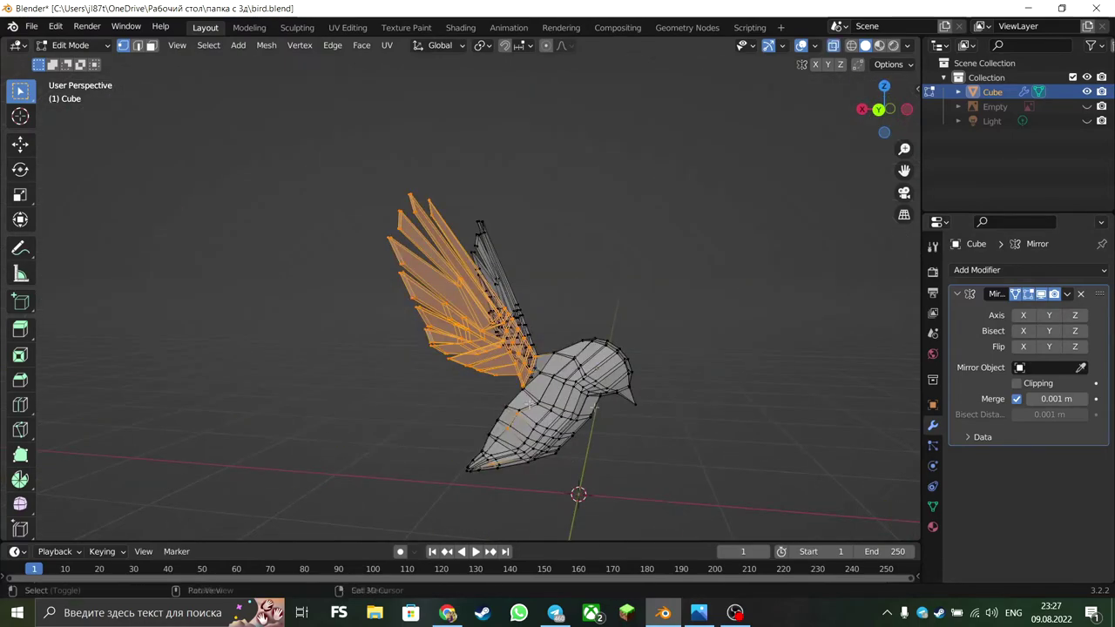
pyautogui.moveTo(529, 425); pyautogui.dragTo(582, 523, button='middle')
pyautogui.hotkey('alt', 'a')
pyautogui.moveTo(723, 374); pyautogui.dragTo(229, 169, button='middle')
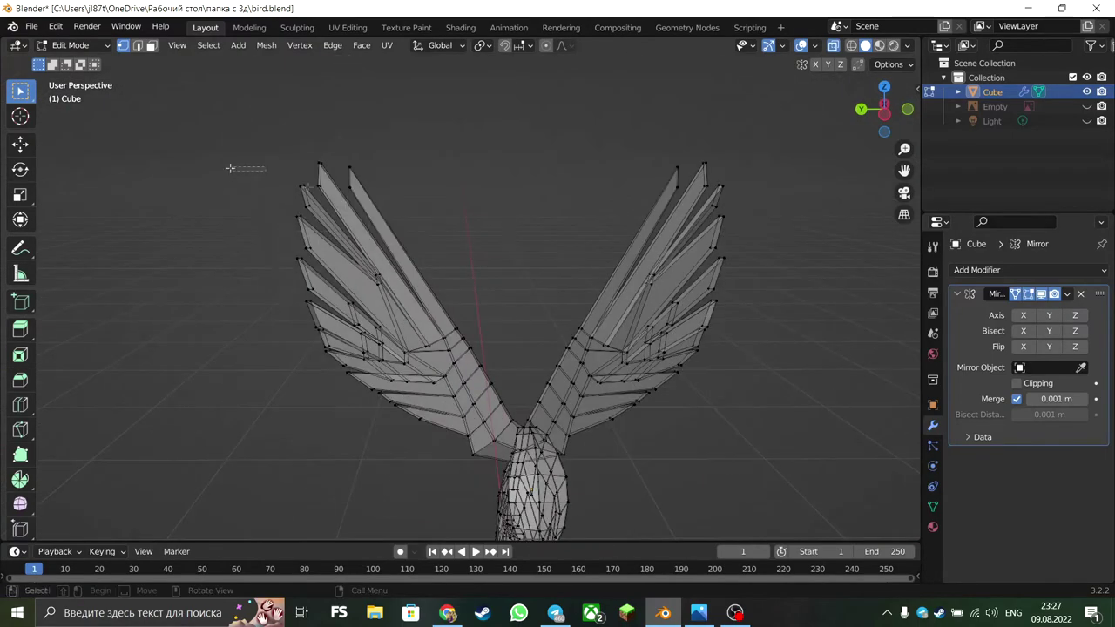
pyautogui.moveTo(177, 105); pyautogui.dragTo(506, 468)
pyautogui.moveTo(515, 429); pyautogui.dragTo(515, 428)
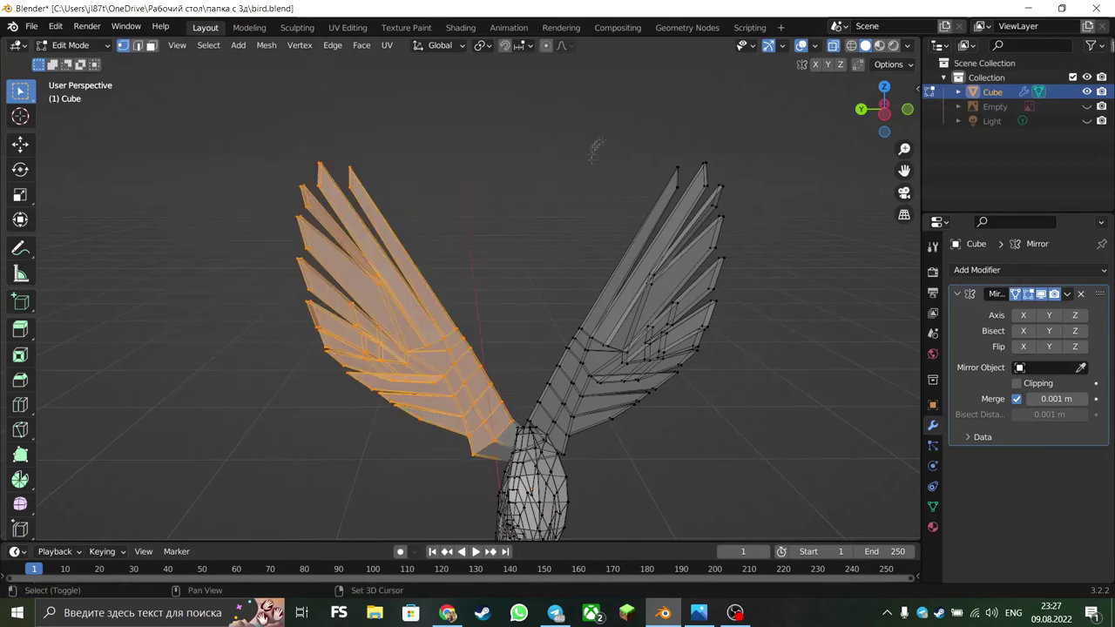
# Step: Add the right wing's vertices to the selection and frame the whole bird
pyautogui.moveTo(611, 129); pyautogui.dragTo(799, 424)
pyautogui.moveTo(807, 462); pyautogui.dragTo(807, 463)
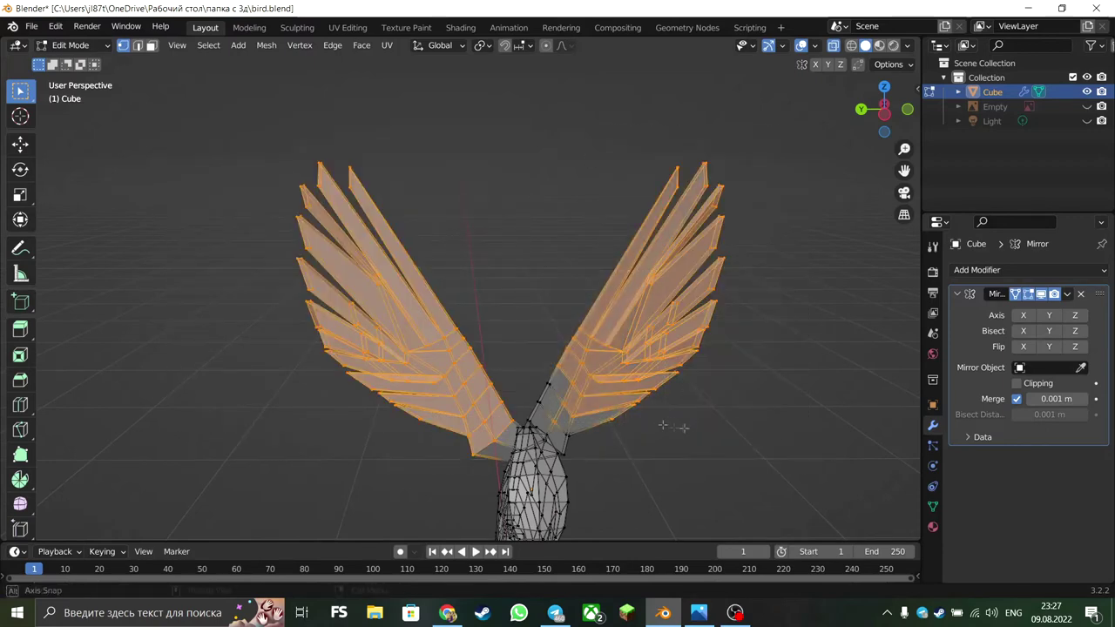
pyautogui.moveTo(807, 463); pyautogui.dragTo(488, 340, button='middle')
pyautogui.moveTo(488, 340); pyautogui.dragTo(565, 413)
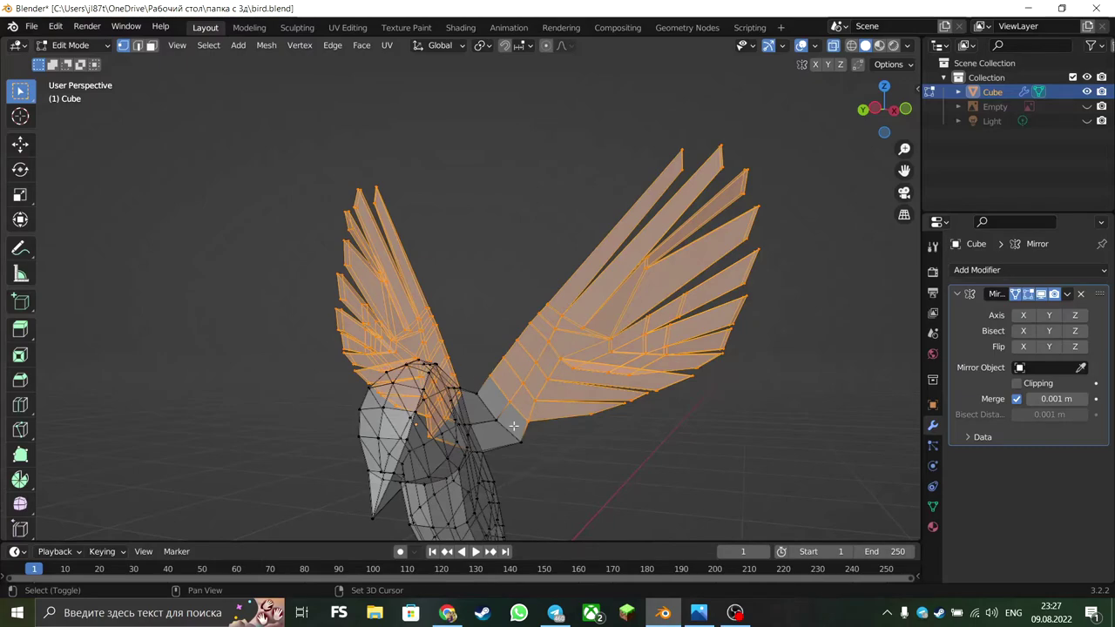
pyautogui.moveTo(484, 407); pyautogui.dragTo(541, 397, button='middle')
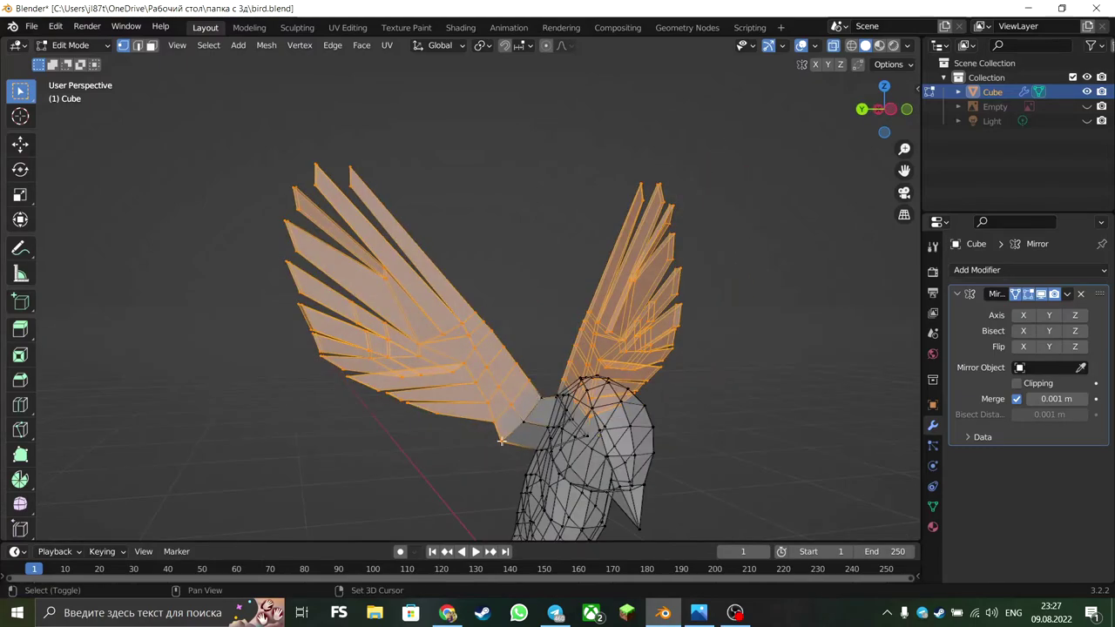
pyautogui.moveTo(501, 442); pyautogui.dragTo(438, 406, button='middle')
pyautogui.scroll(3, 370, 454)
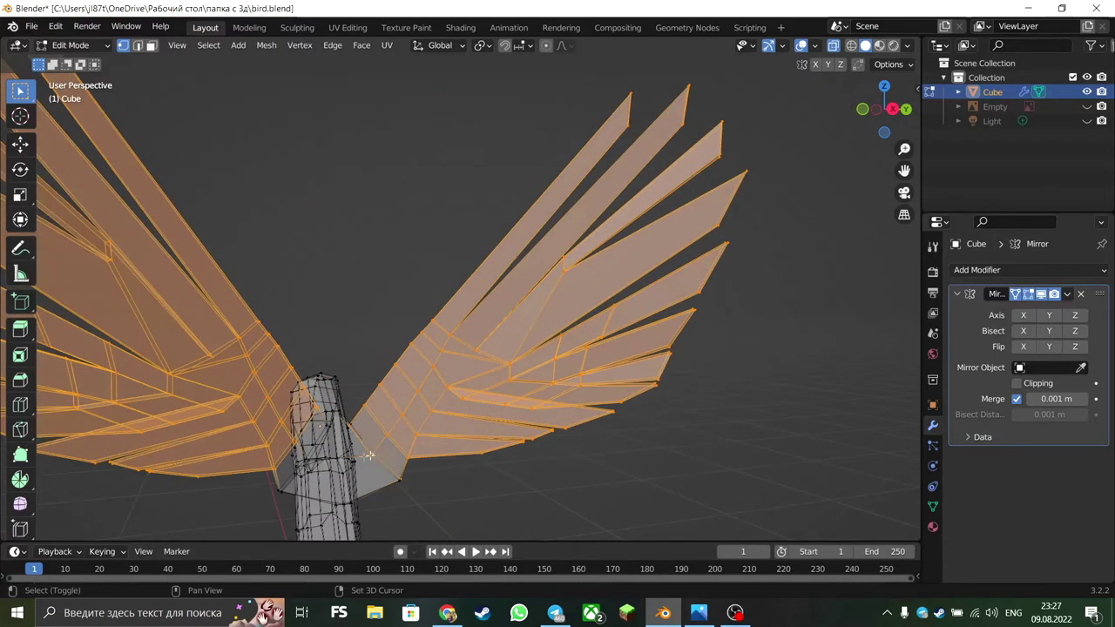
pyautogui.scroll(2, 369, 455)
pyautogui.moveTo(433, 503)
pyautogui.mouseDown(button='middle')
pyautogui.moveTo(461, 461)
pyautogui.moveTo(570, 480)
pyautogui.mouseUp(button='middle')
pyautogui.scroll(-3, 650, 466)
# Step: Test-rotate the selected wings, checking their angle in Left Orthographic view
pyautogui.press('r')
pyautogui.press('x')
pyautogui.press('Escape')
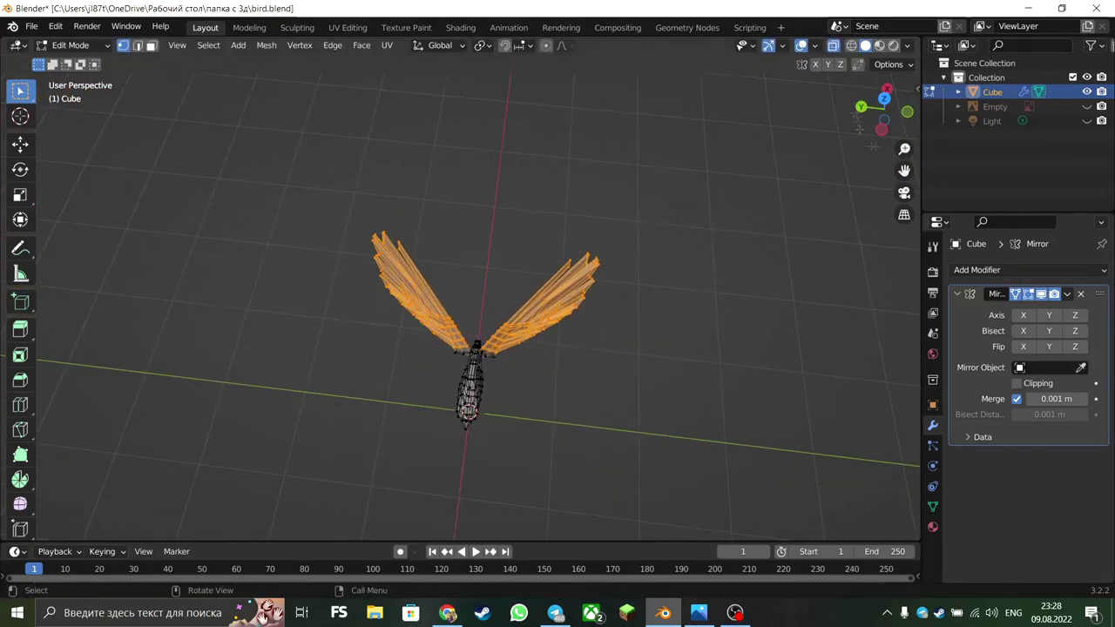
pyautogui.press('ctrl+KP_3')
pyautogui.press('r')
pyautogui.press('Escape')
pyautogui.press('b')
pyautogui.moveTo(576, 373); pyautogui.dragTo(468, 338, button='middle')
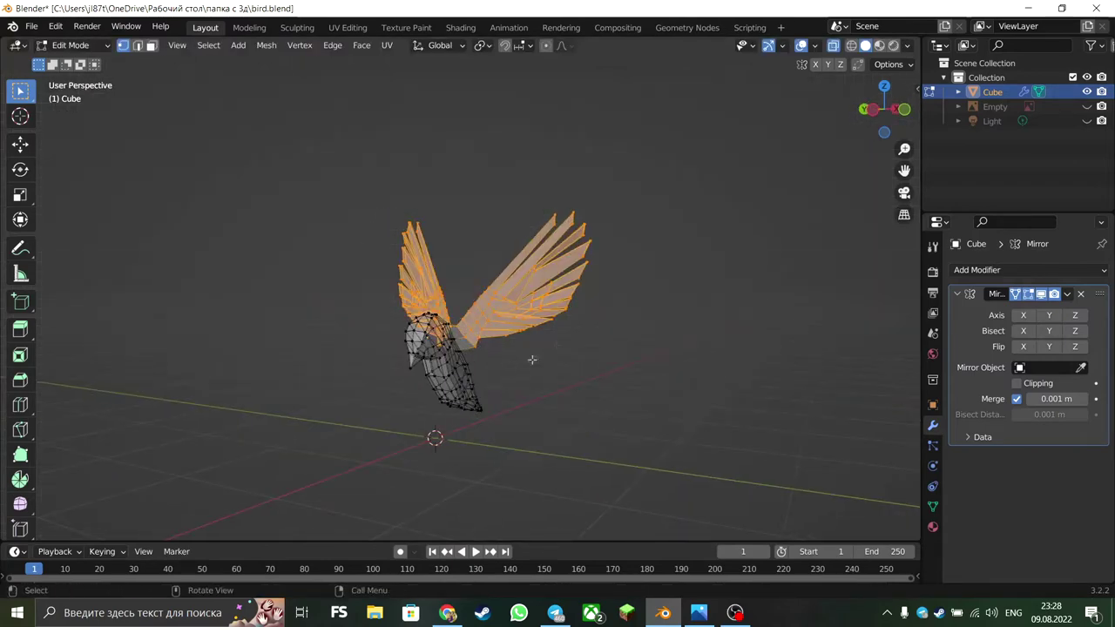
pyautogui.press('ctrl+KP_3')
pyautogui.press('r')
pyautogui.press('Escape')
pyautogui.moveTo(665, 217)
pyautogui.mouseDown(button='middle')
pyautogui.moveTo(585, 419)
pyautogui.moveTo(558, 438)
pyautogui.mouseUp(button='middle')
# Step: Save bird.blend, return to Object Mode with solid shading, and apply the Mirror modifier
pyautogui.hotkey('ctrl', 's')
pyautogui.press('Tab')
pyautogui.hotkey('alt', 'z')
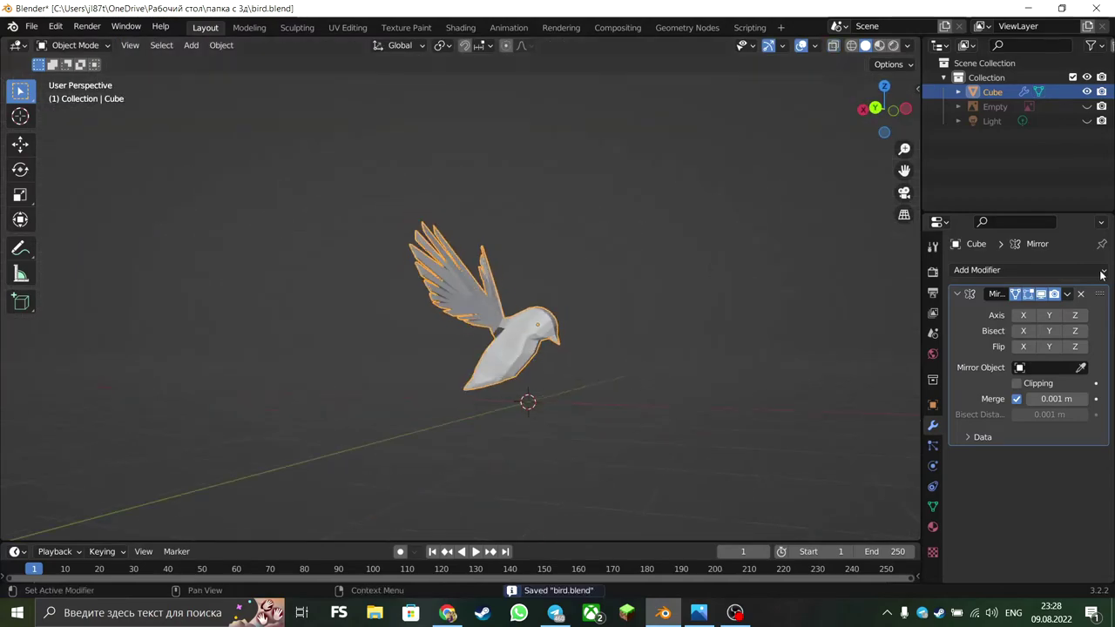
pyautogui.click(1001, 311)
pyautogui.moveTo(610, 375)
pyautogui.mouseDown(button='middle')
pyautogui.moveTo(571, 401)
pyautogui.moveTo(683, 366)
pyautogui.mouseUp(button='middle')
# Step: Hide the reference image Empty in the viewport
pyautogui.scroll(4, 682, 366)
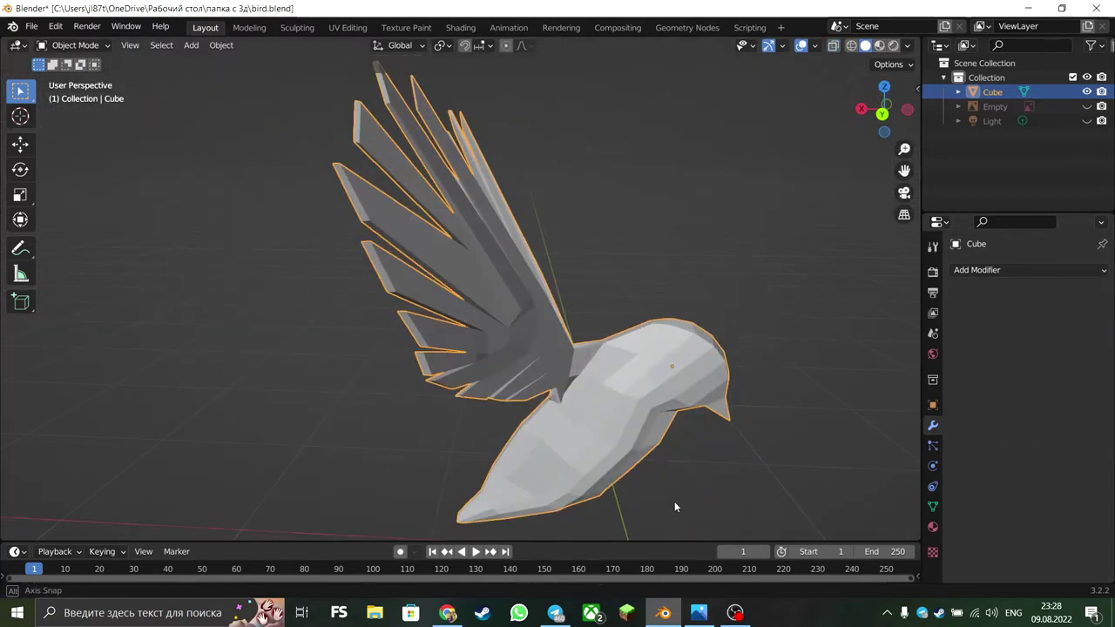
pyautogui.moveTo(675, 501)
pyautogui.mouseDown(button='middle')
pyautogui.moveTo(603, 431)
pyautogui.moveTo(697, 441)
pyautogui.moveTo(640, 339)
pyautogui.moveTo(693, 211)
pyautogui.moveTo(561, 267)
pyautogui.moveTo(755, 241)
pyautogui.mouseUp(button='middle')
pyautogui.click(655, 291)
pyautogui.moveTo(655, 291)
pyautogui.keyDown('alt'); pyautogui.mouseDown(button='middle')
pyautogui.moveTo(707, 255)
pyautogui.moveTo(525, 317)
pyautogui.mouseUp(button='middle'); pyautogui.keyUp('alt')
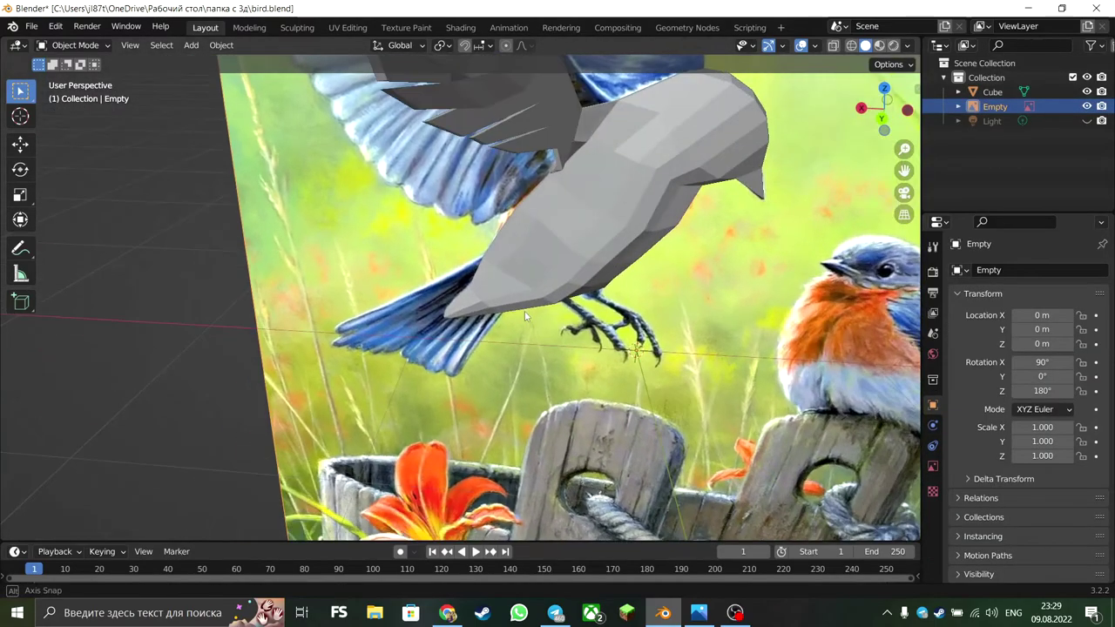
pyautogui.click(1086, 106)
pyautogui.moveTo(458, 335)
pyautogui.mouseDown(button='middle')
pyautogui.moveTo(403, 323)
pyautogui.moveTo(400, 281)
pyautogui.moveTo(422, 311)
pyautogui.mouseUp(button='middle')
# Step: Edit the bird mesh, select the face at the body's end and begin extruding it
pyautogui.click(422, 310)
pyautogui.press('Tab')
pyautogui.moveTo(448, 369); pyautogui.dragTo(639, 355, button='middle')
pyautogui.click(451, 466)
pyautogui.moveTo(450, 466); pyautogui.dragTo(637, 483, button='middle')
pyautogui.press('e')
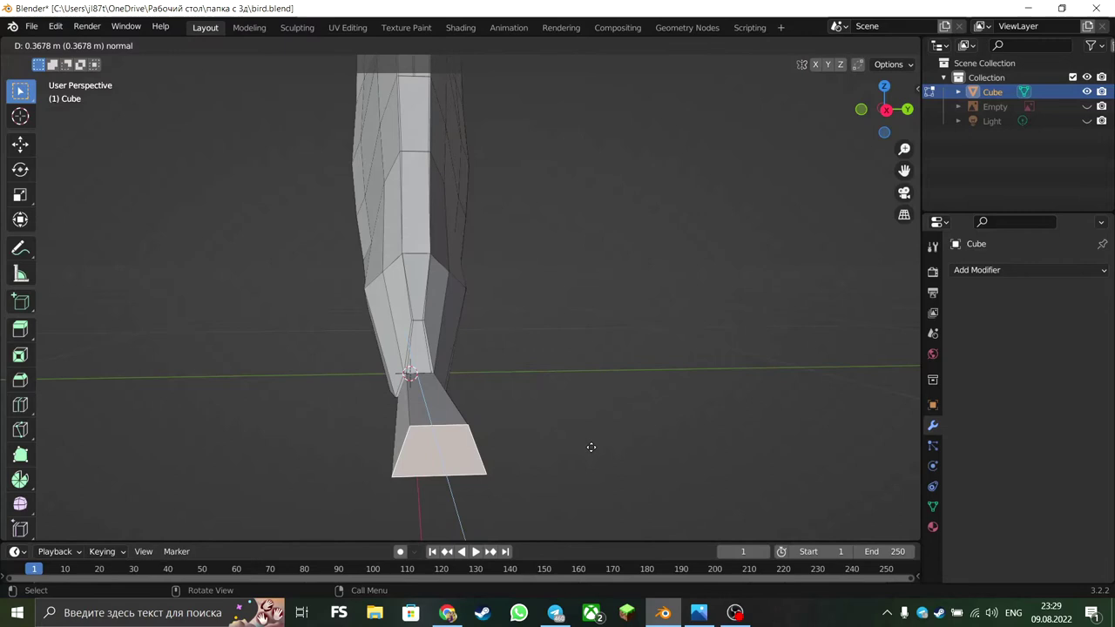
# Step: Extrude the body's end face, retrying after cancelled extrusion attempts
pyautogui.click(590, 457)
pyautogui.moveTo(590, 456)
pyautogui.mouseDown(button='middle')
pyautogui.moveTo(703, 493)
pyautogui.moveTo(588, 467)
pyautogui.mouseUp(button='middle')
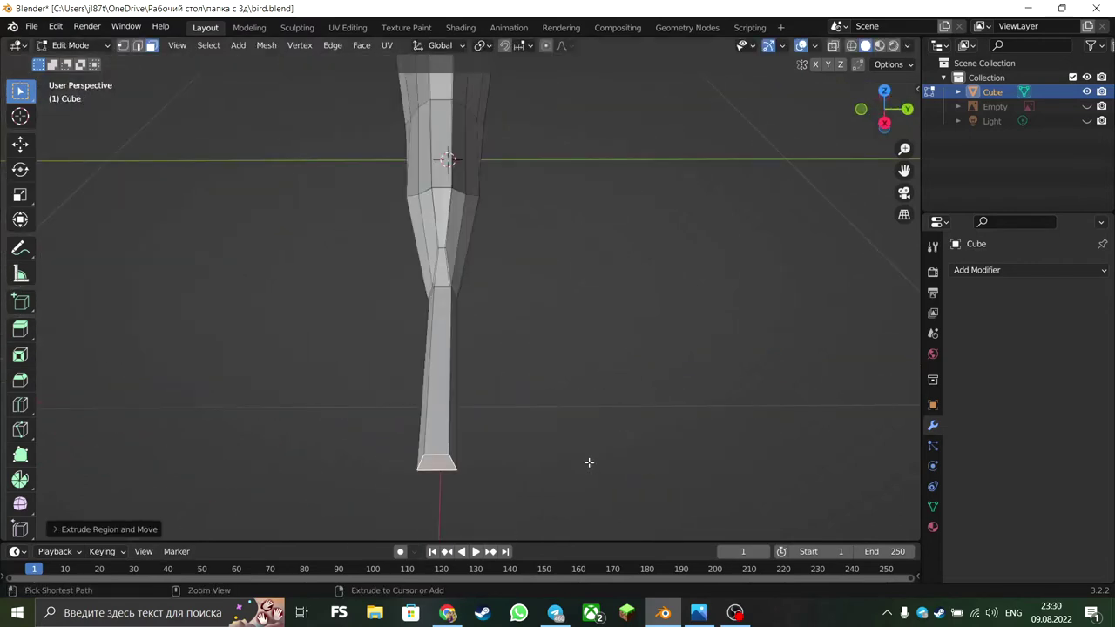
pyautogui.hotkey('ctrl', 'z')
pyautogui.hotkey('ctrl', 'z')
pyautogui.hotkey('ctrl', 'shift', 'z')
pyautogui.hotkey('ctrl', 'shift', 'z')
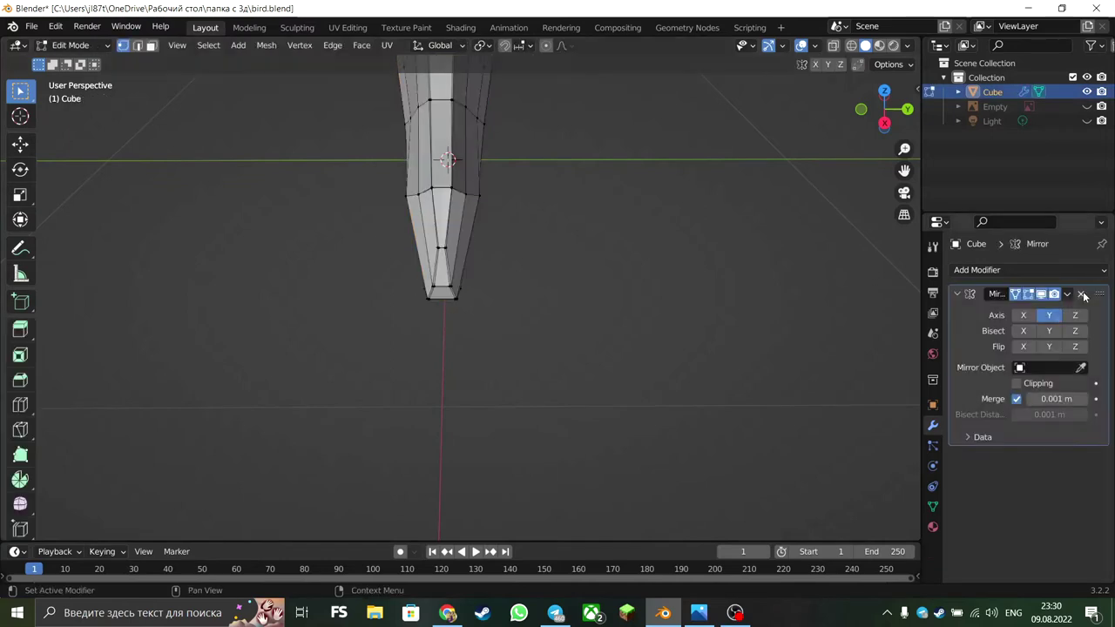
pyautogui.scroll(4, 493, 321)
pyautogui.scroll(5, 413, 259)
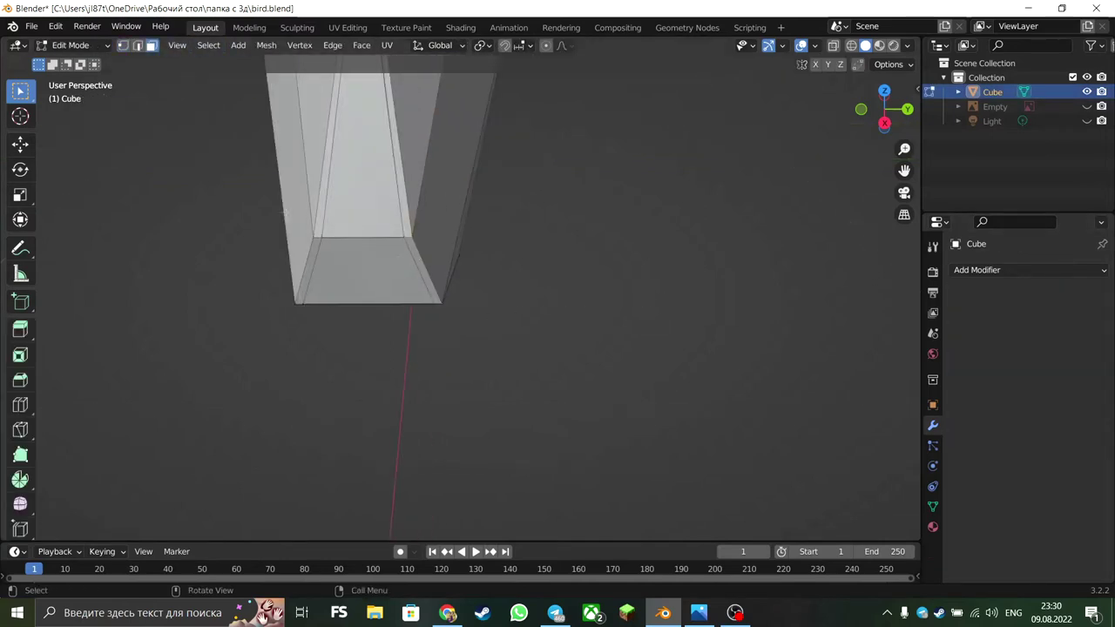
pyautogui.moveTo(313, 252)
pyautogui.mouseDown(button='middle')
pyautogui.moveTo(625, 251)
pyautogui.moveTo(555, 307)
pyautogui.mouseUp(button='middle')
pyautogui.scroll(-3, 555, 308)
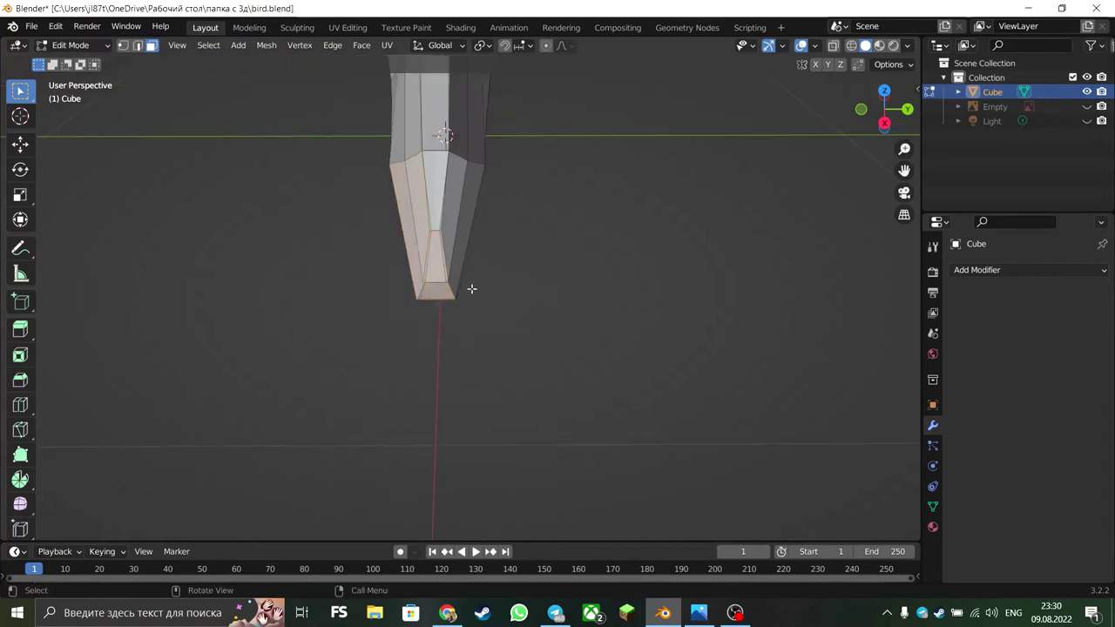
pyautogui.press('e')
pyautogui.rightClick(571, 268)
pyautogui.scroll(3, 568, 270)
pyautogui.press('e')
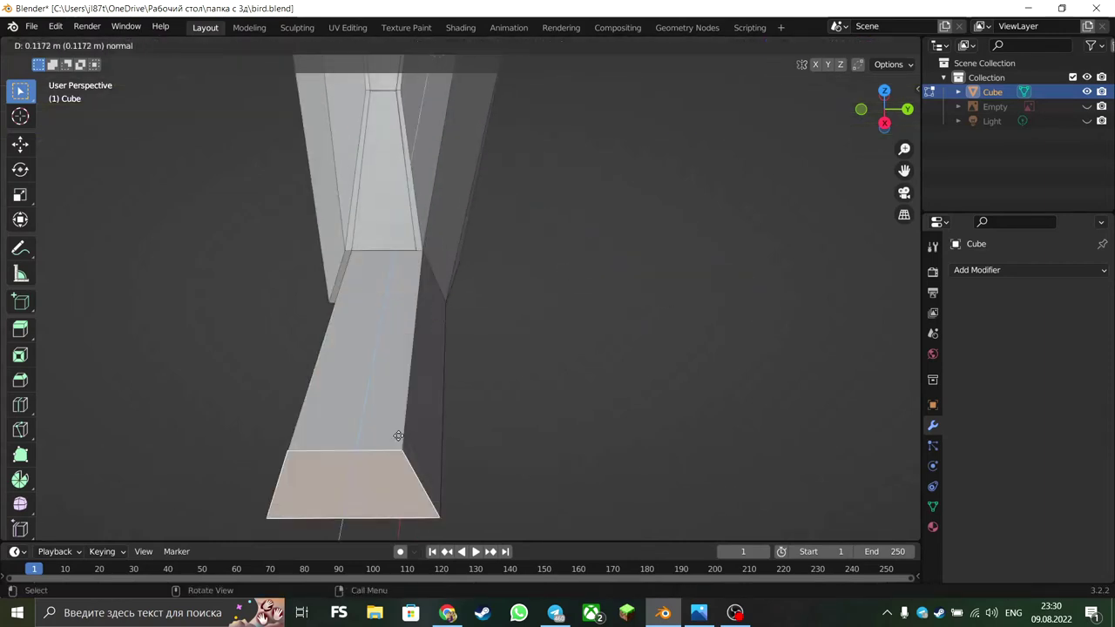
pyautogui.rightClick(460, 386)
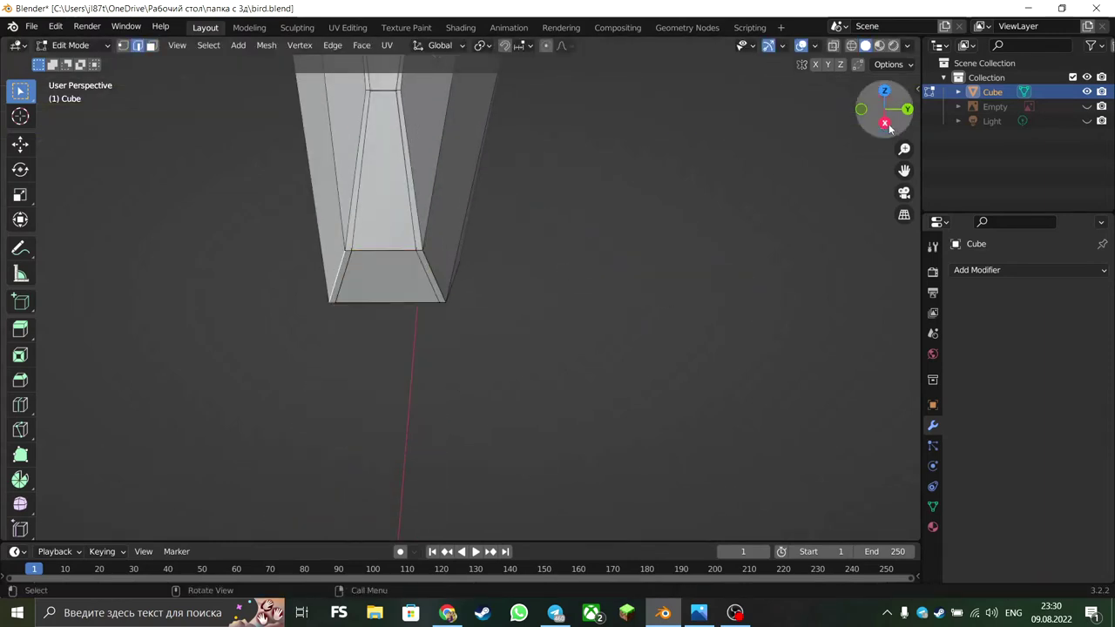
# Step: In right side orthographic view, reposition the extruded end face
pyautogui.click(885, 123)
pyautogui.click(884, 123)
pyautogui.click(884, 123)
pyautogui.press('g')
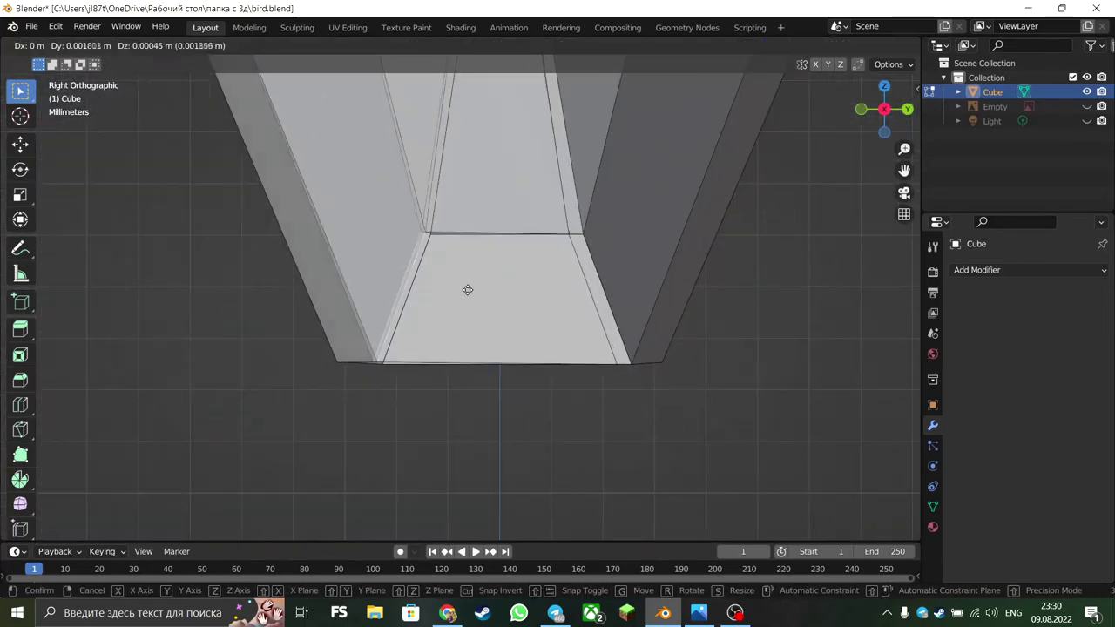
pyautogui.click(473, 291)
# Step: Move an edge of the end face inward to taper the tail's sides
pyautogui.moveTo(581, 232); pyautogui.dragTo(634, 310)
pyautogui.press('g')
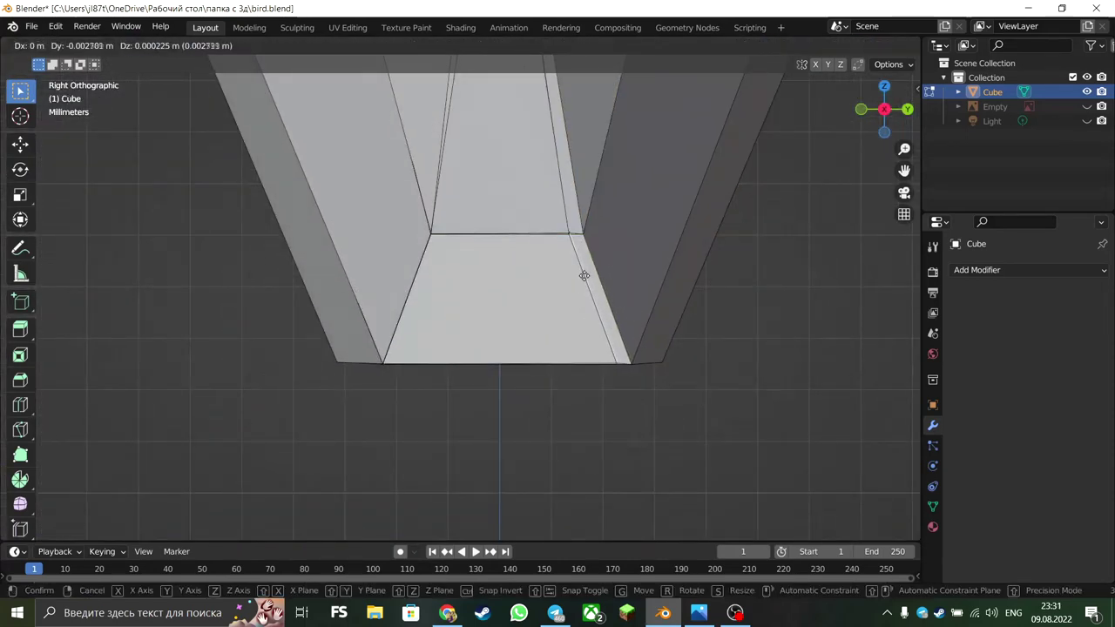
pyautogui.click(583, 277)
pyautogui.press('g')
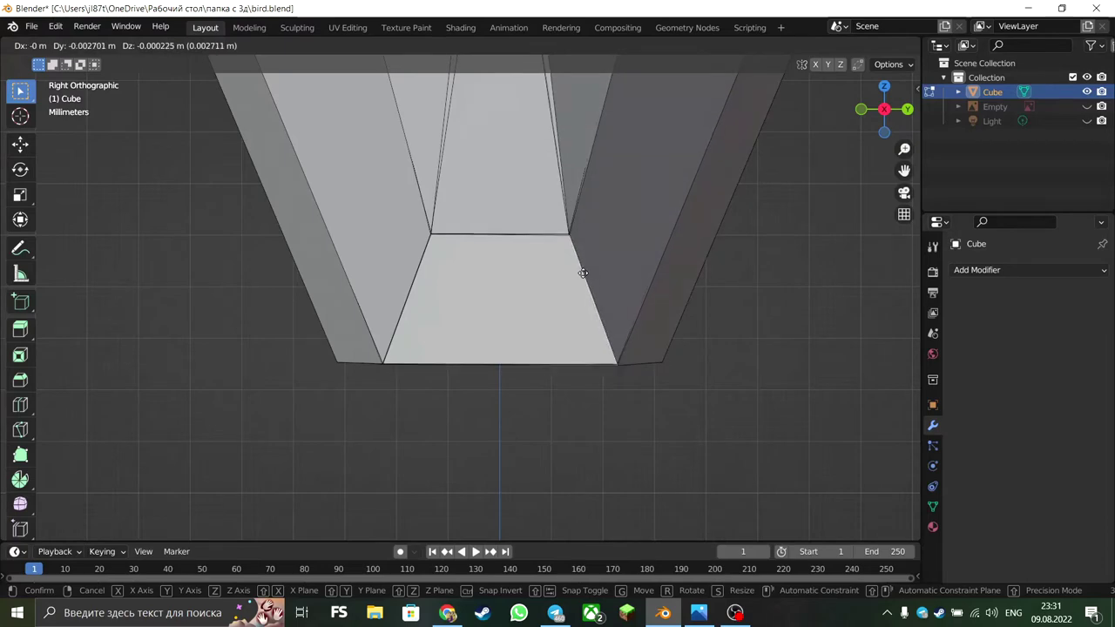
pyautogui.click(583, 274)
pyautogui.scroll(-2, 468, 212)
pyautogui.keyDown('shift'); pyautogui.scroll(5, 442, 209); pyautogui.keyUp('shift')
pyautogui.click(437, 211)
pyautogui.scroll(-2, 747, 386)
pyautogui.scroll(-2, 714, 331)
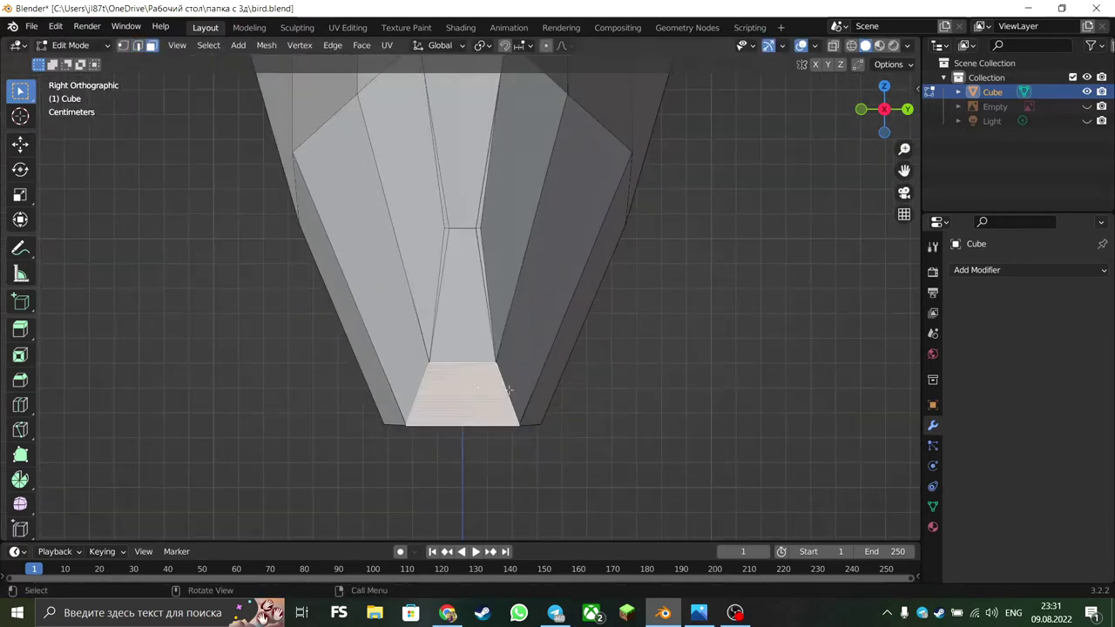
pyautogui.scroll(-2, 672, 258)
pyautogui.moveTo(672, 258); pyautogui.dragTo(507, 359, button='middle')
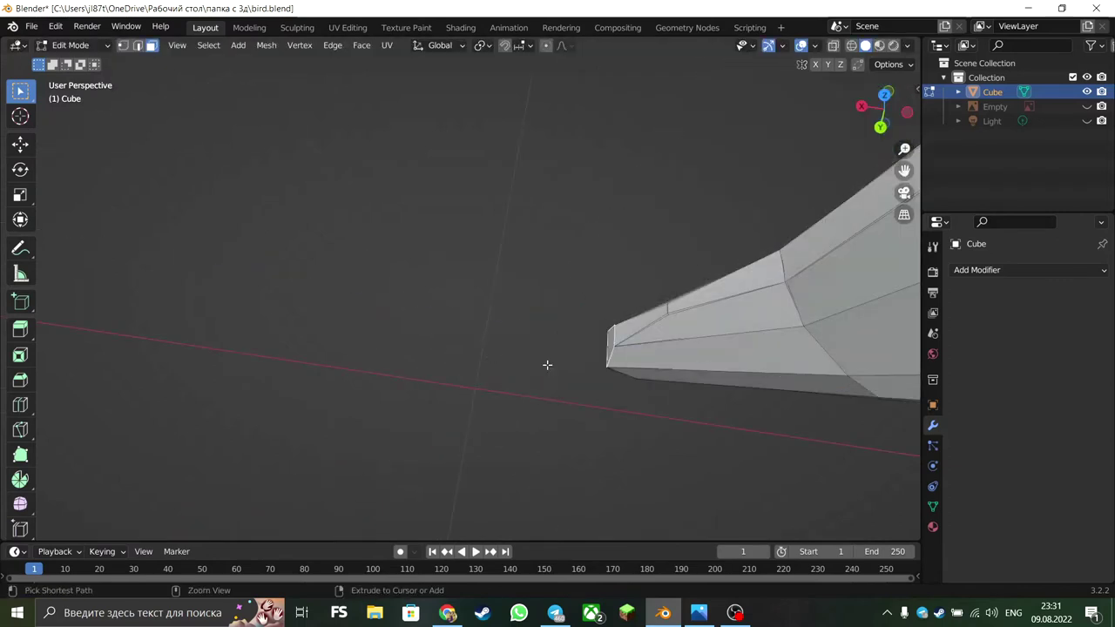
# Step: Extrude the end face again and move it straight outward in back view
pyautogui.press('e')
pyautogui.press('ctrl+KP_1')
pyautogui.press('g')
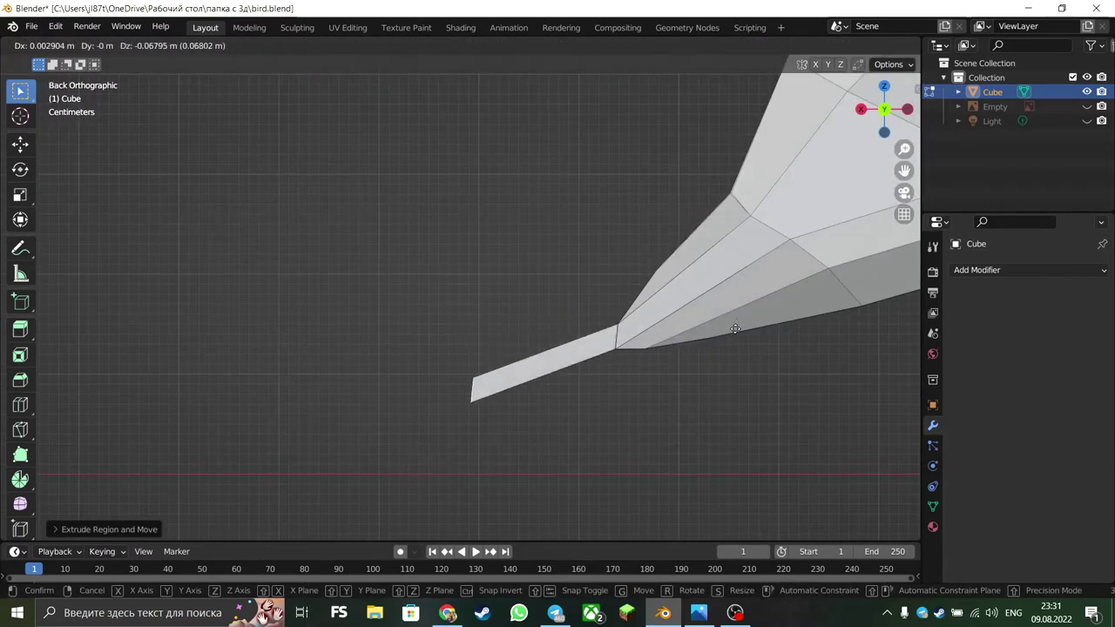
pyautogui.click(734, 326)
pyautogui.moveTo(734, 325); pyautogui.dragTo(826, 342, button='middle')
pyautogui.moveTo(479, 403); pyautogui.dragTo(490, 337, button='middle')
pyautogui.press('KP_7')
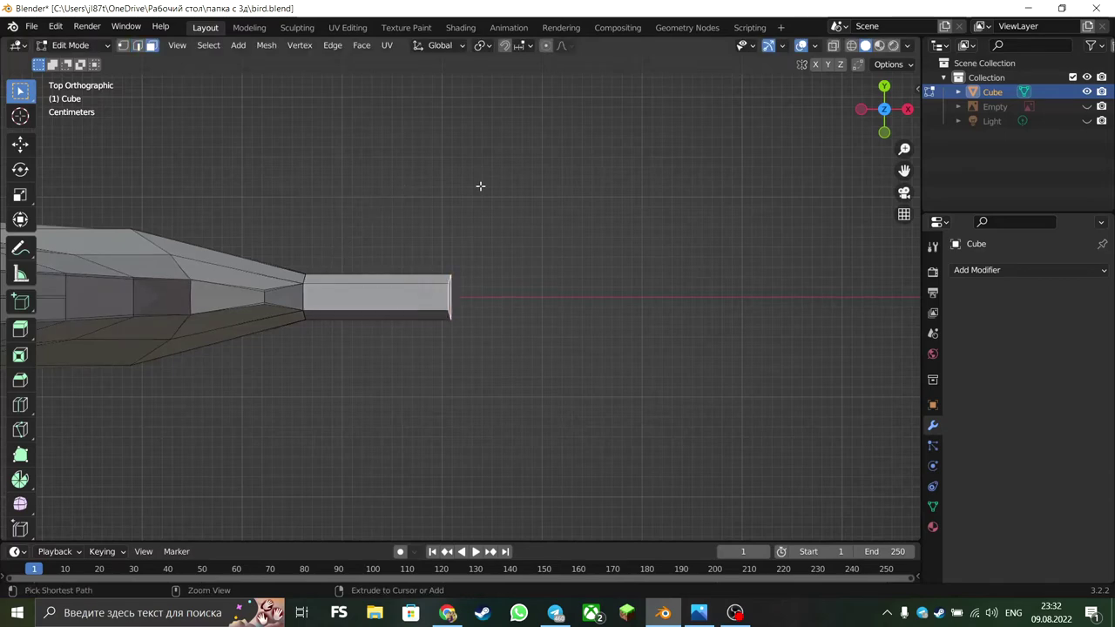
# Step: In back view, reposition the tail section and extrude a new strip from it
pyautogui.moveTo(343, 287)
pyautogui.mouseDown(button='middle')
pyautogui.moveTo(475, 449)
pyautogui.moveTo(560, 415)
pyautogui.mouseUp(button='middle')
pyautogui.press('ctrl+KP_1')
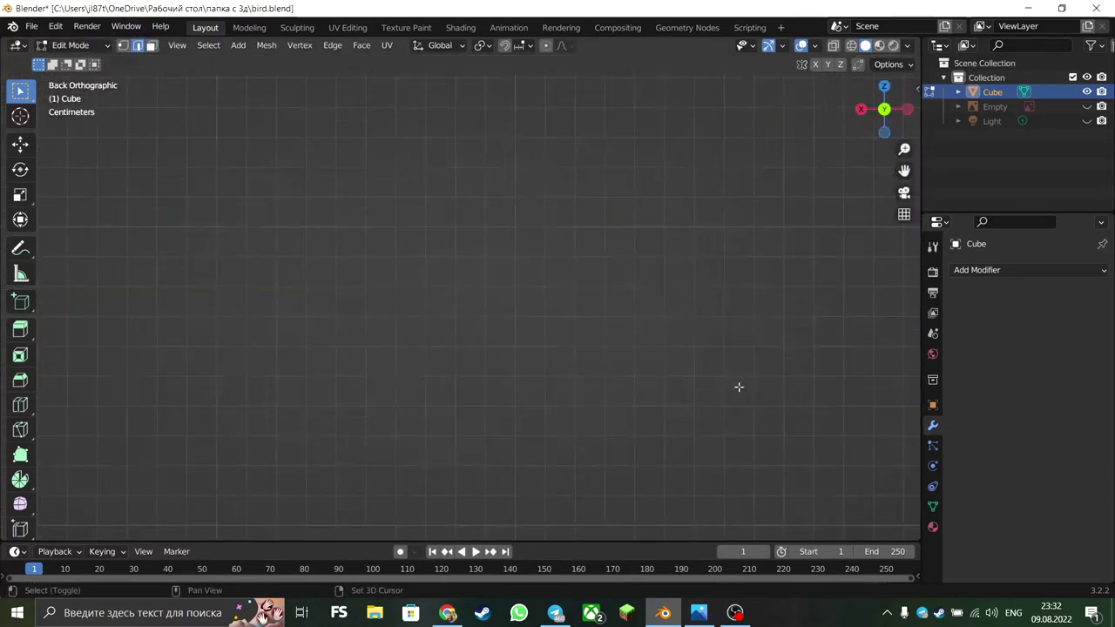
pyautogui.press('g')
pyautogui.click(294, 229)
pyautogui.moveTo(302, 241); pyautogui.dragTo(397, 241, button='middle')
pyautogui.press('e')
pyautogui.click(397, 241)
# Step: Extrude further tail sections and pull the lower side faces down
pyautogui.press('e')
pyautogui.click(734, 356)
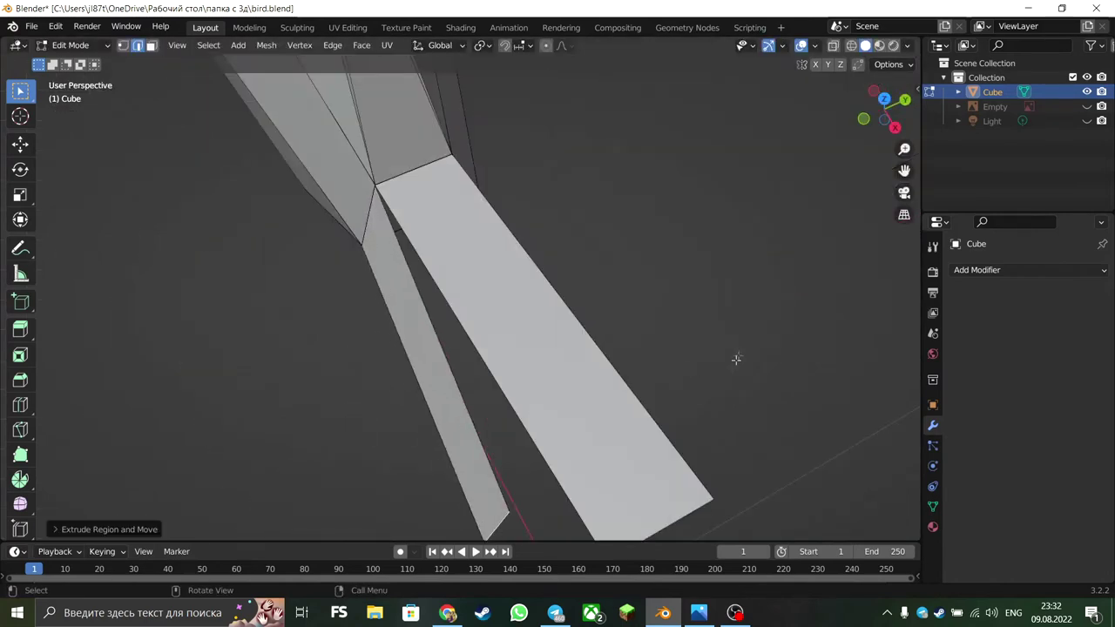
pyautogui.moveTo(734, 356); pyautogui.dragTo(428, 218, button='middle')
pyautogui.press('e')
pyautogui.click(590, 332)
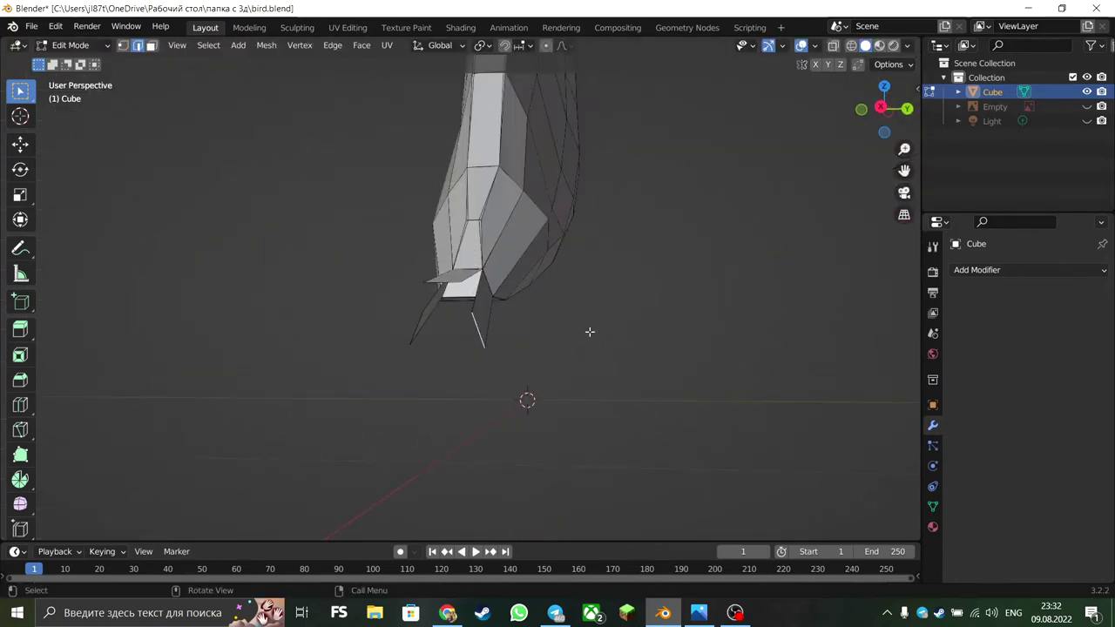
pyautogui.click(506, 344)
pyautogui.press('g')
pyautogui.click(497, 373)
# Step: Angle the side feathers, then place left and right feathers in Right Orthographic view
pyautogui.press('r')
pyautogui.click(418, 274)
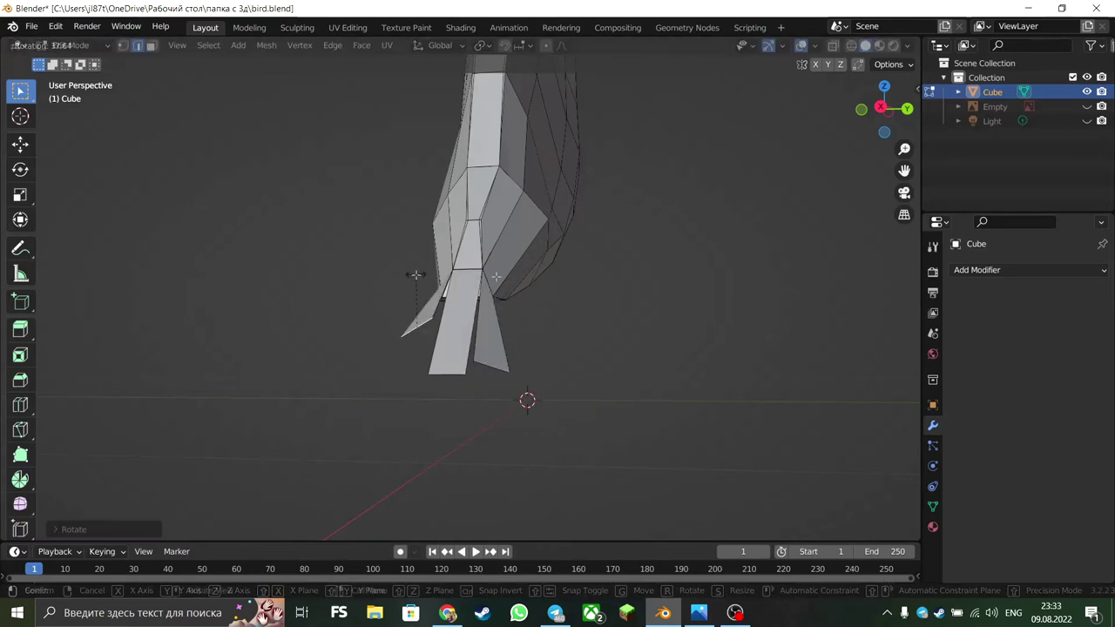
pyautogui.press('KP_3')
pyautogui.press('g')
pyautogui.click(556, 297)
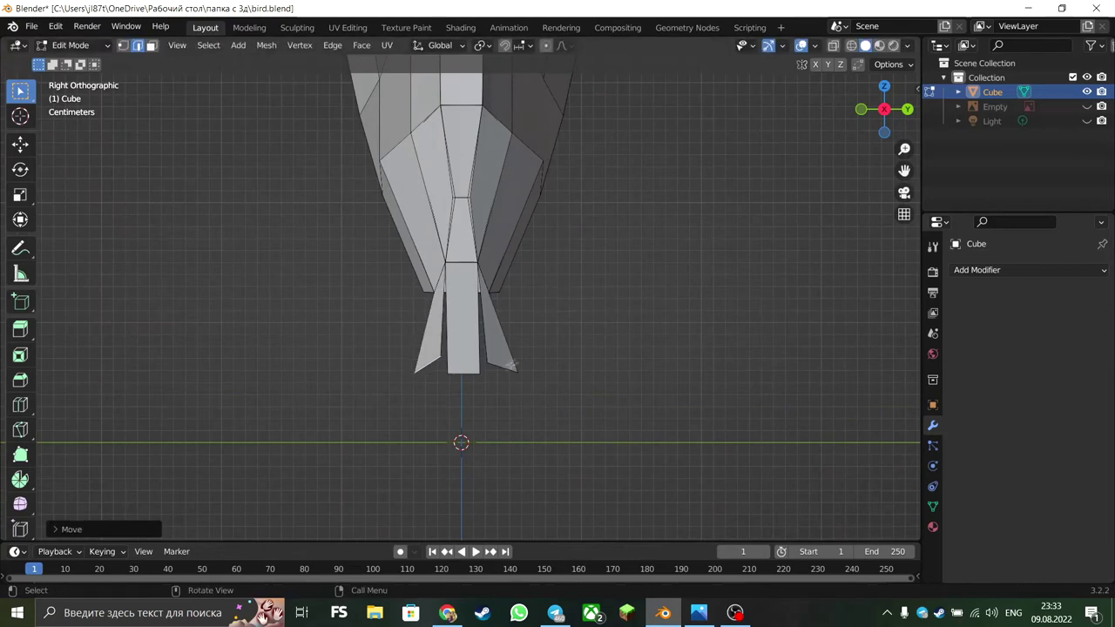
pyautogui.click(499, 353)
pyautogui.press('g')
pyautogui.click(493, 365)
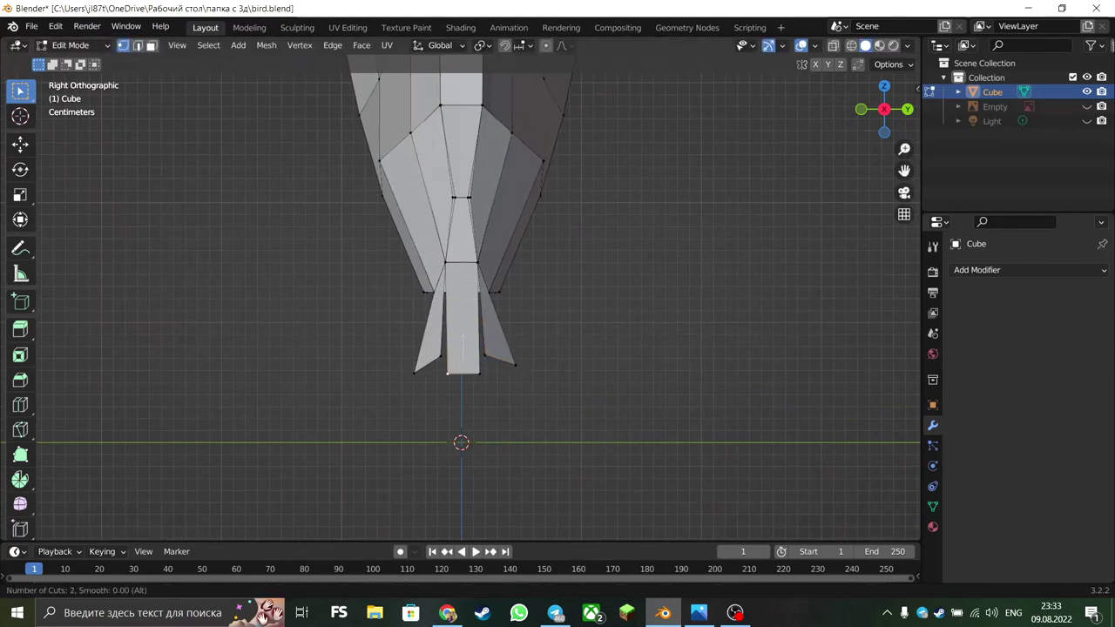
# Step: Move the tail's bottom-right vertices to start tapering the tail tip
pyautogui.press('Escape')
pyautogui.scroll(4, 471, 427)
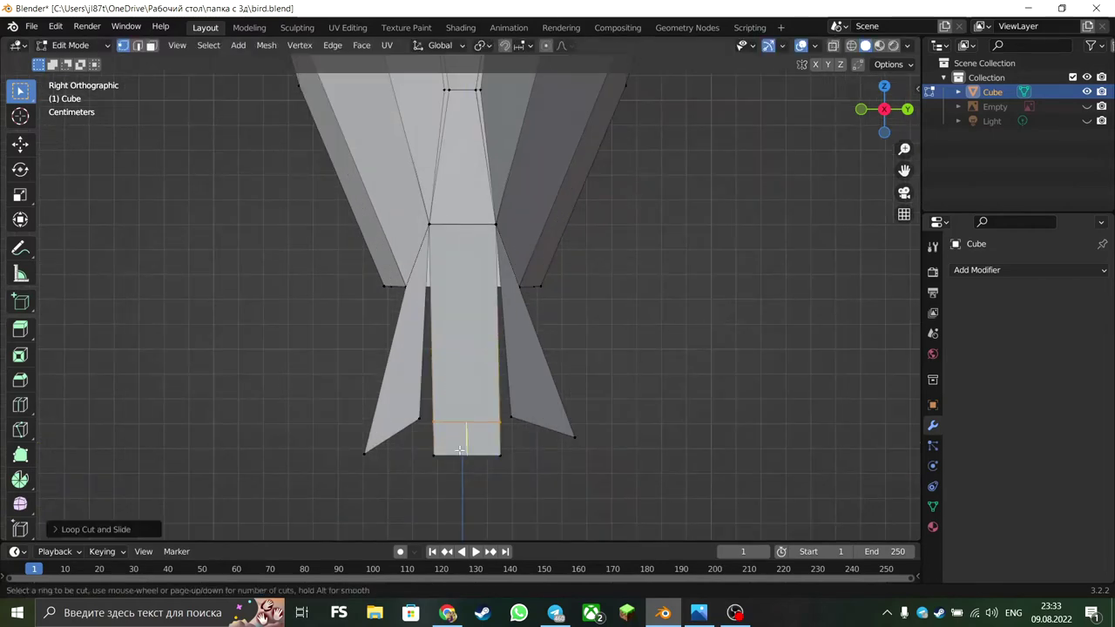
pyautogui.click(441, 447)
pyautogui.click(499, 454)
pyautogui.press('g')
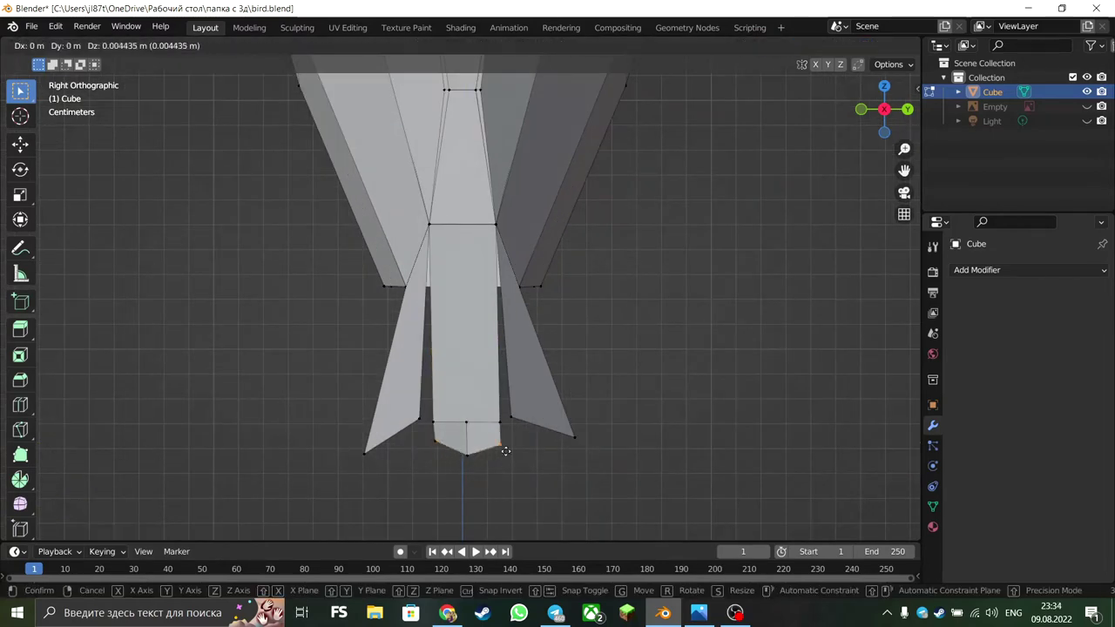
pyautogui.click(503, 451)
pyautogui.press('g')
pyautogui.click(498, 448)
pyautogui.moveTo(498, 448)
pyautogui.mouseDown(button='middle')
pyautogui.moveTo(473, 441)
pyautogui.moveTo(643, 474)
pyautogui.mouseUp(button='middle')
# Step: In the back view, move a tail tip vertex inward to form a point
pyautogui.moveTo(501, 421); pyautogui.dragTo(502, 422)
pyautogui.press('ctrl+KP_1')
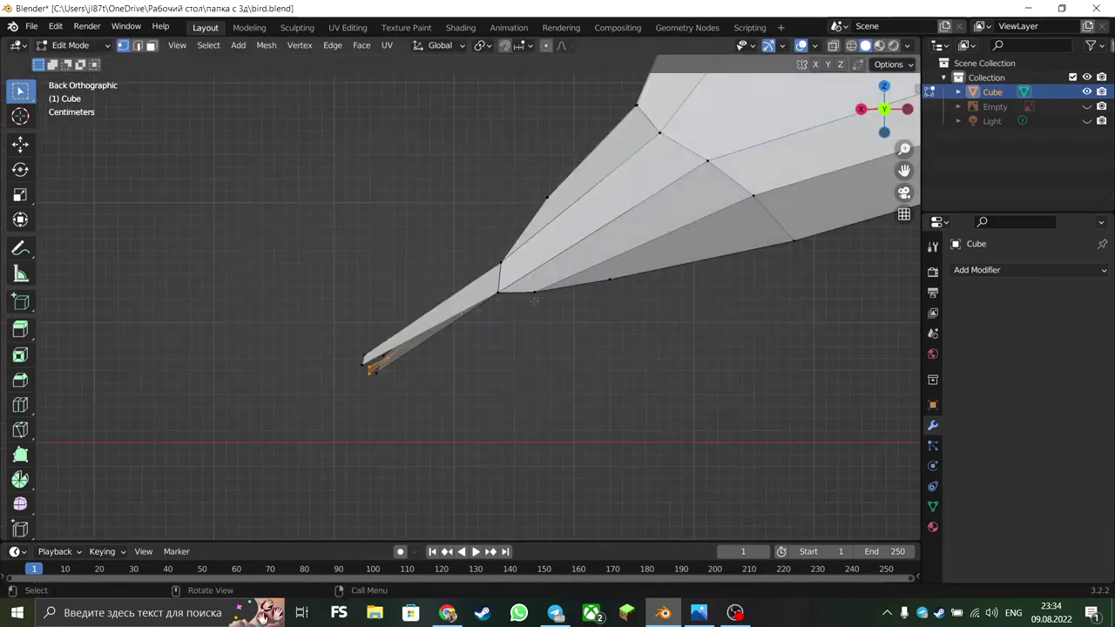
pyautogui.scroll(4, 348, 424)
pyautogui.press('g')
pyautogui.click(333, 420)
pyautogui.moveTo(333, 420)
pyautogui.mouseDown(button='middle')
pyautogui.moveTo(398, 435)
pyautogui.moveTo(502, 430)
pyautogui.moveTo(299, 325)
pyautogui.mouseUp(button='middle')
# Step: Reposition the remaining tail tip vertices from the back view to sharpen the feather points
pyautogui.press('ctrl+KP_1')
pyautogui.press('g')
pyautogui.click(398, 426)
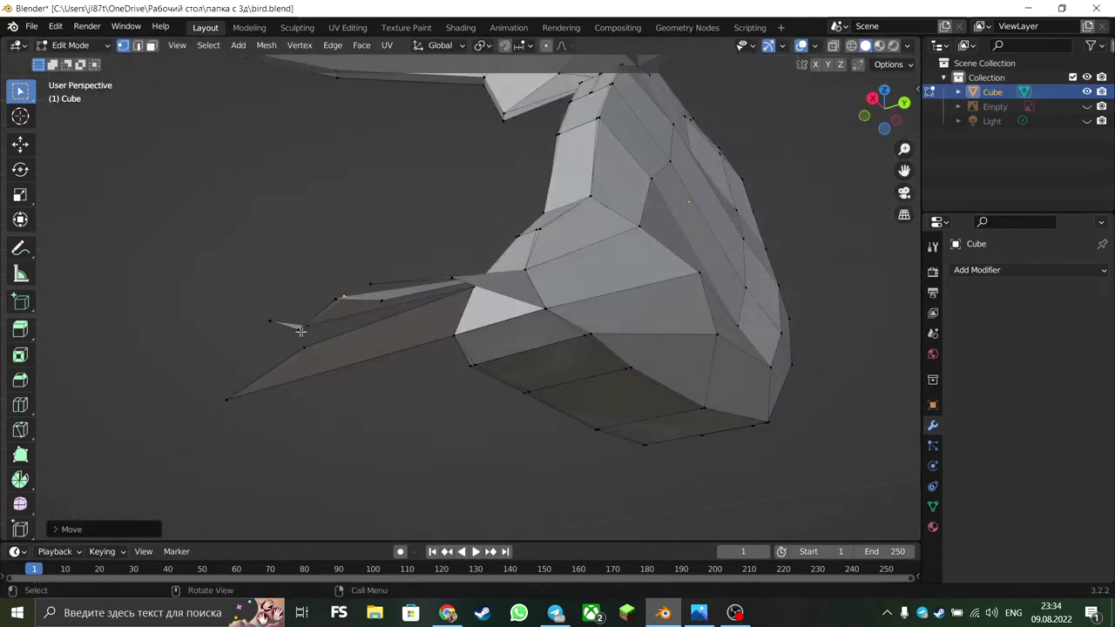
pyautogui.press('ctrl+KP_1')
pyautogui.press('g')
pyautogui.click(369, 398)
pyautogui.moveTo(368, 399)
pyautogui.mouseDown(button='middle')
pyautogui.moveTo(457, 424)
pyautogui.moveTo(349, 416)
pyautogui.mouseUp(button='middle')
pyautogui.press('KP_3')
# Step: In the right side view, raise the left and right feather tip vertices
pyautogui.moveTo(350, 417); pyautogui.dragTo(429, 451)
pyautogui.press('g')
pyautogui.click(420, 446)
pyautogui.moveTo(507, 412); pyautogui.dragTo(609, 476)
pyautogui.press('g')
pyautogui.click(601, 457)
# Step: In Bottom view, move the upper tail feather outward so the tail spreads
pyautogui.moveTo(370, 418); pyautogui.dragTo(563, 187, button='middle')
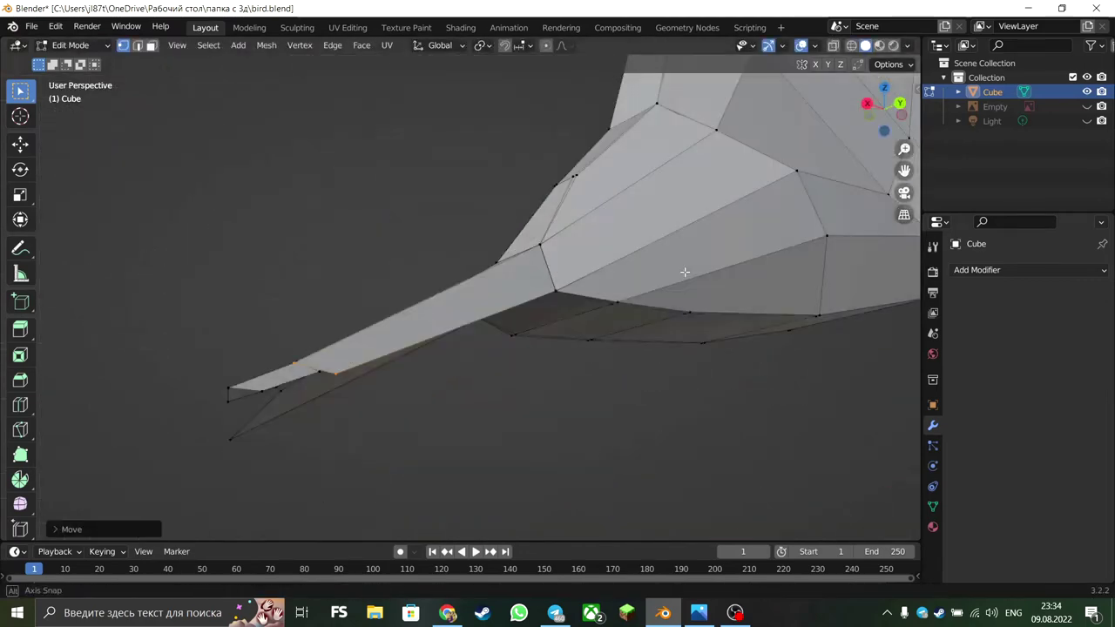
pyautogui.press('ctrl+KP_7')
pyautogui.moveTo(563, 186); pyautogui.dragTo(702, 258)
pyautogui.press('g')
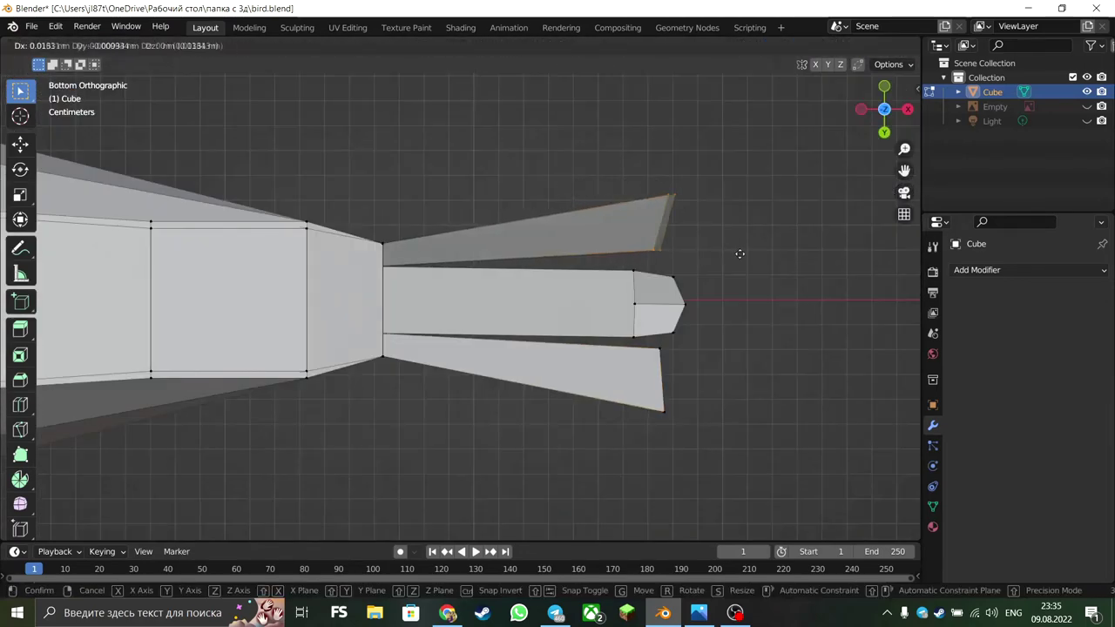
pyautogui.click(740, 253)
pyautogui.moveTo(739, 255)
pyautogui.mouseDown(button='middle')
pyautogui.moveTo(648, 473)
pyautogui.moveTo(515, 451)
pyautogui.moveTo(670, 333)
pyautogui.moveTo(679, 376)
pyautogui.mouseUp(button='middle')
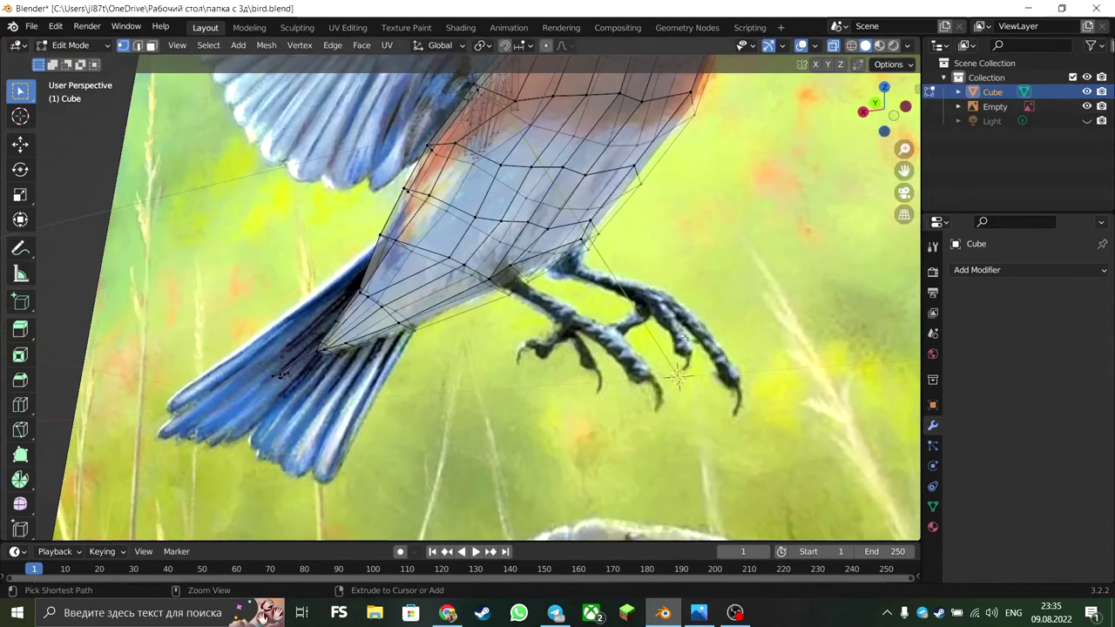
# Step: Add a loop cut across the lower belly where the legs meet the body
pyautogui.moveTo(449, 387); pyautogui.dragTo(702, 464, button='middle')
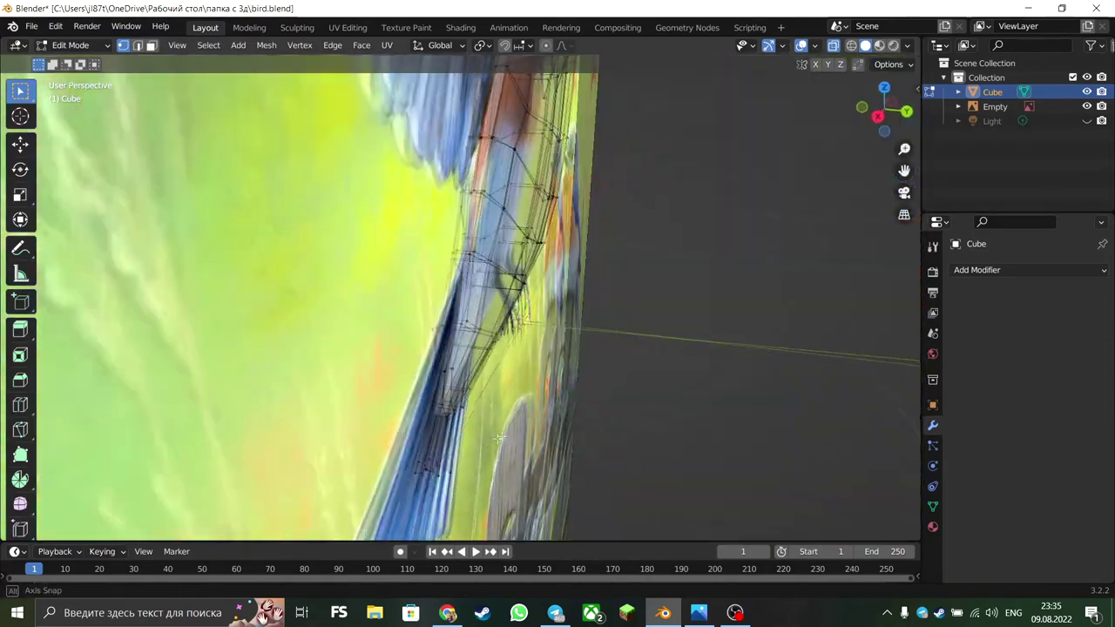
pyautogui.moveTo(499, 438); pyautogui.dragTo(366, 436, button='middle')
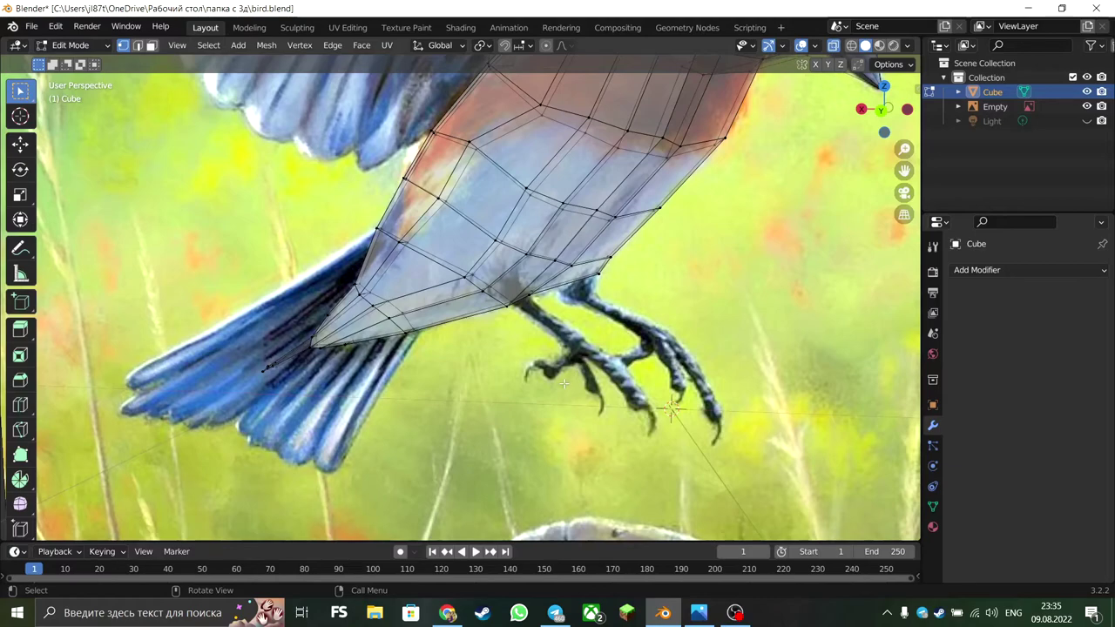
pyautogui.moveTo(628, 320); pyautogui.dragTo(408, 267, button='middle')
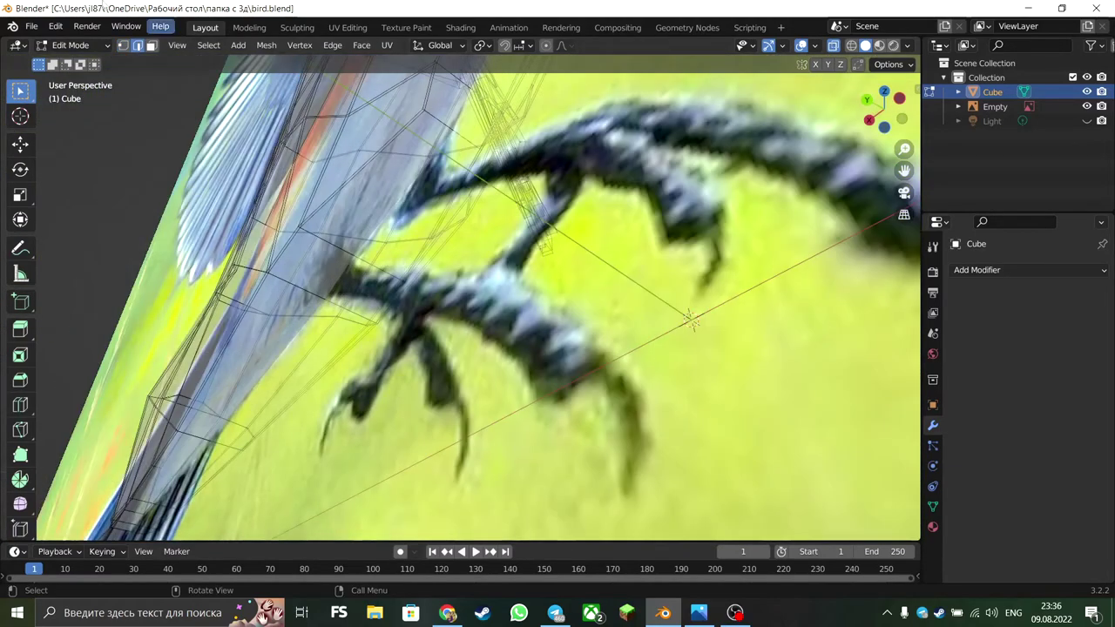
pyautogui.hotkey('ctrl', 'r')
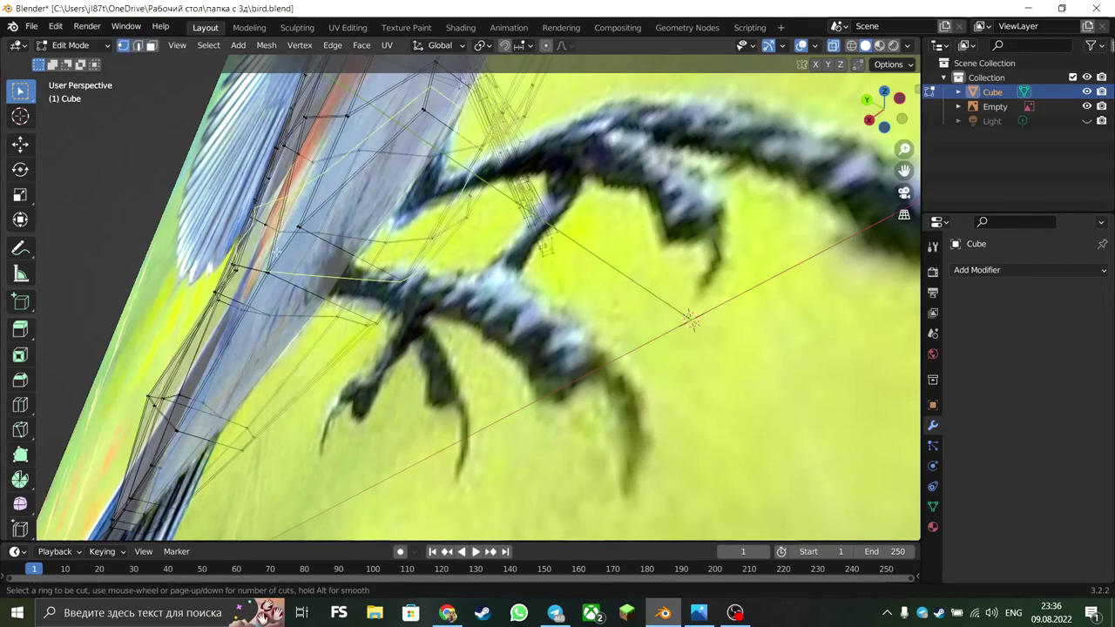
pyautogui.click(356, 177)
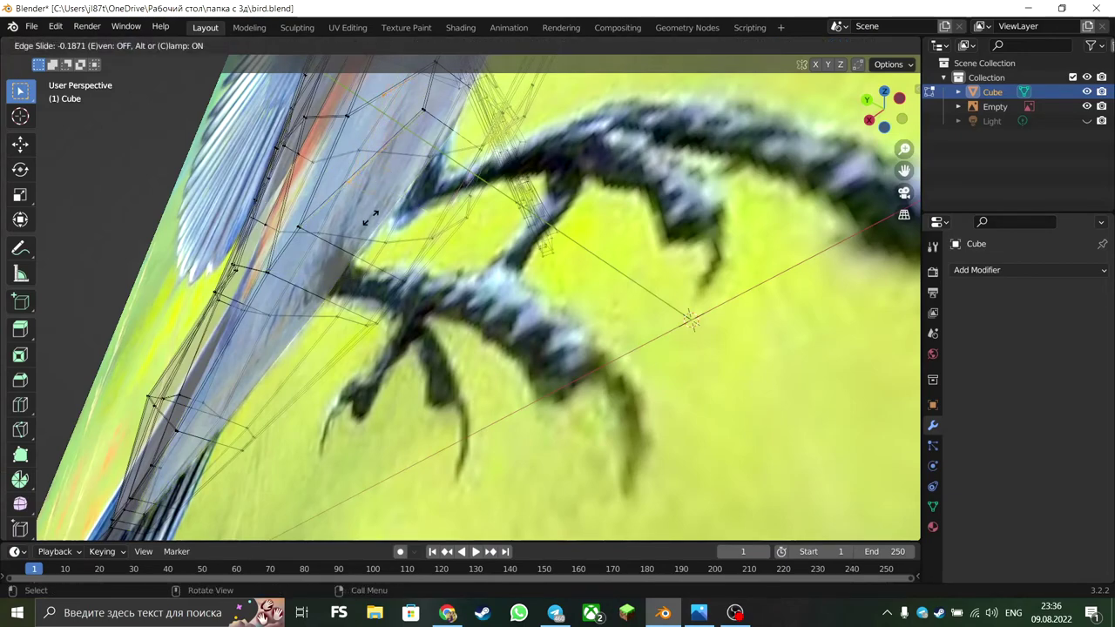
pyautogui.click(370, 217)
pyautogui.moveTo(370, 218); pyautogui.dragTo(288, 166, button='middle')
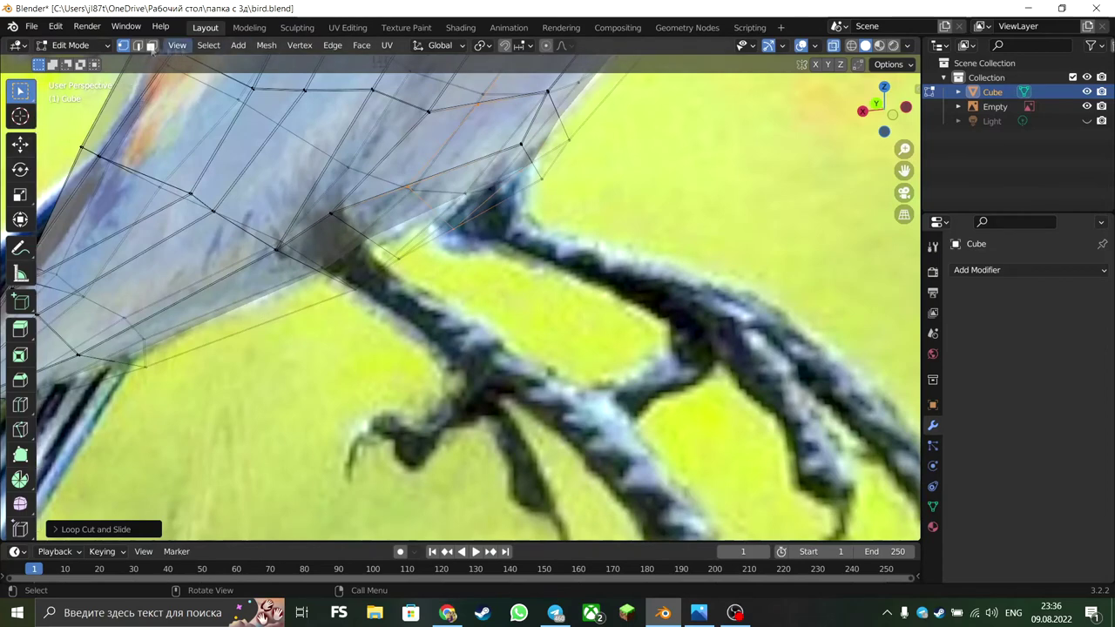
# Step: Extrude an underside face down into a leg prism, then rotate, move and scale it
pyautogui.press('3')
pyautogui.click(471, 188)
pyautogui.press('e')
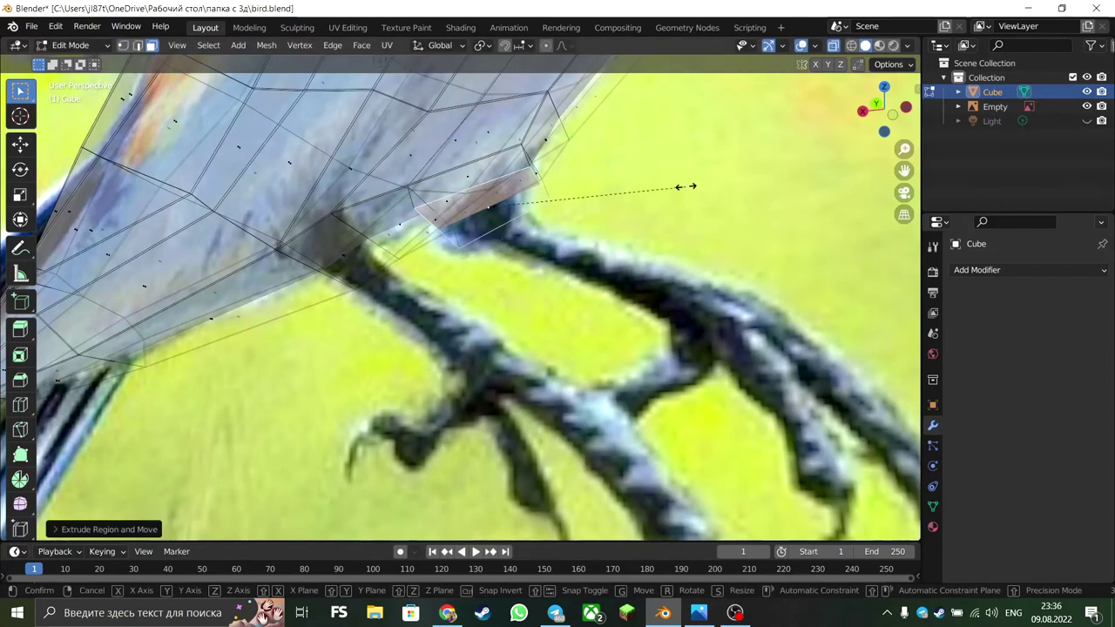
pyautogui.click(846, 269)
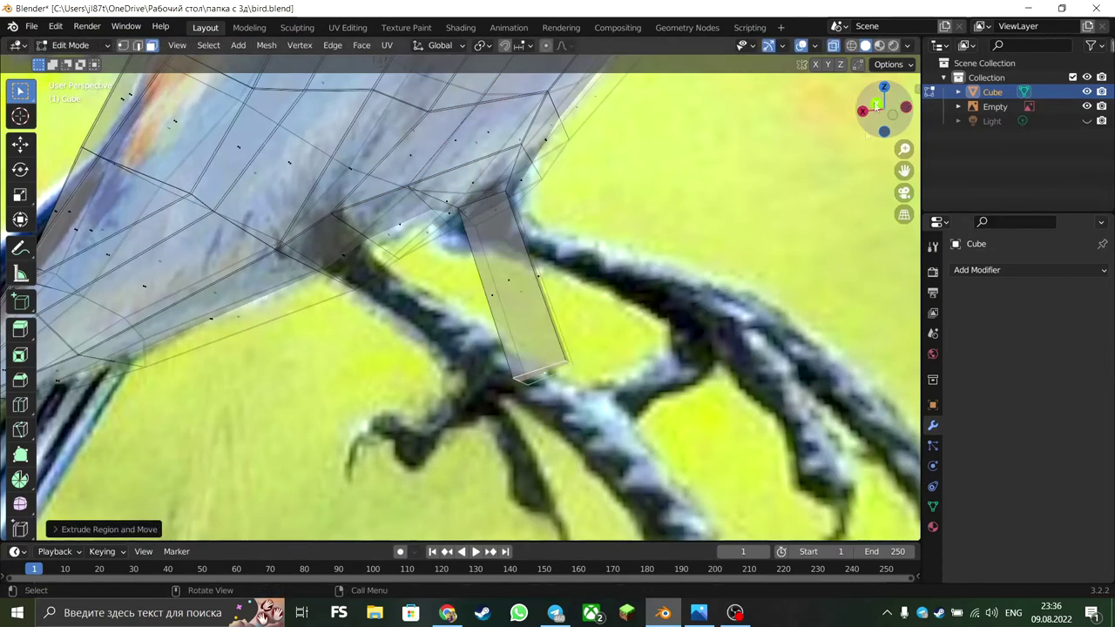
pyautogui.click(876, 105)
pyautogui.press('g')
pyautogui.press('r')
pyautogui.click(779, 306)
pyautogui.press('g')
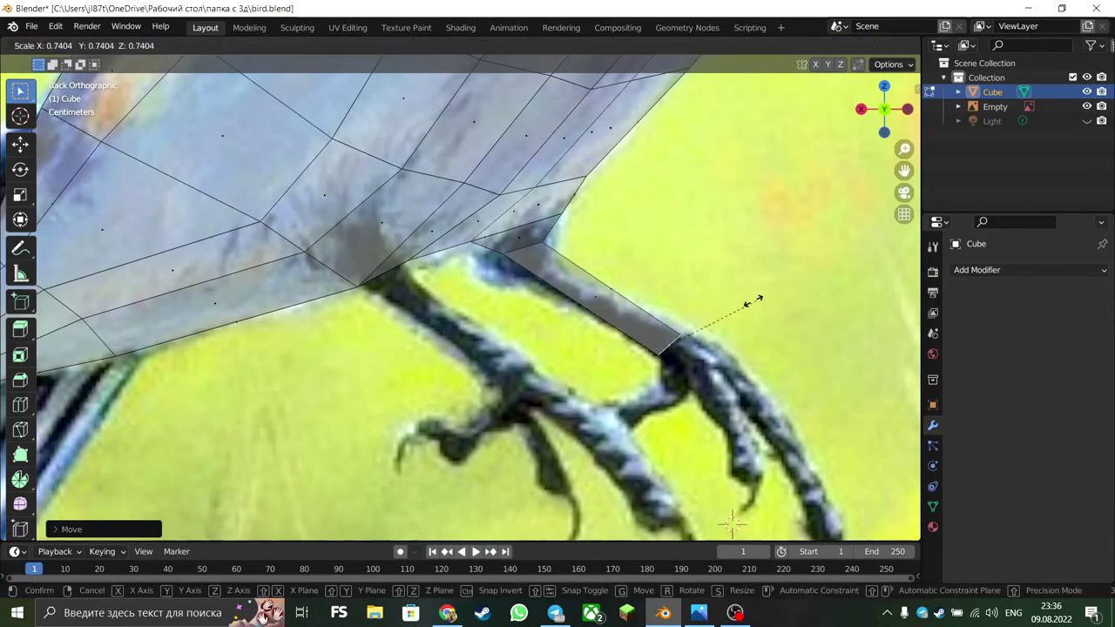
pyautogui.click(755, 302)
# Step: Extrude the lower leg segment and position it in the side view
pyautogui.keyDown('shift'); pyautogui.moveTo(755, 301); pyautogui.dragTo(665, 315, button='middle'); pyautogui.keyUp('shift')
pyautogui.click(718, 416)
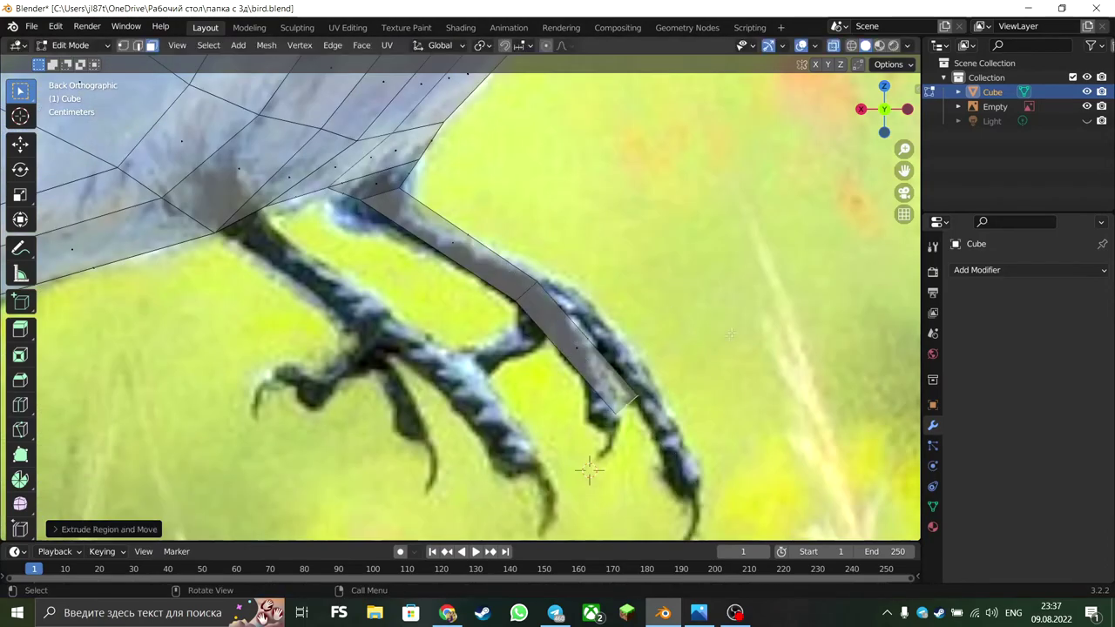
pyautogui.click(908, 109)
pyautogui.press('g')
pyautogui.click(582, 369)
pyautogui.press('s')
pyautogui.press('Escape')
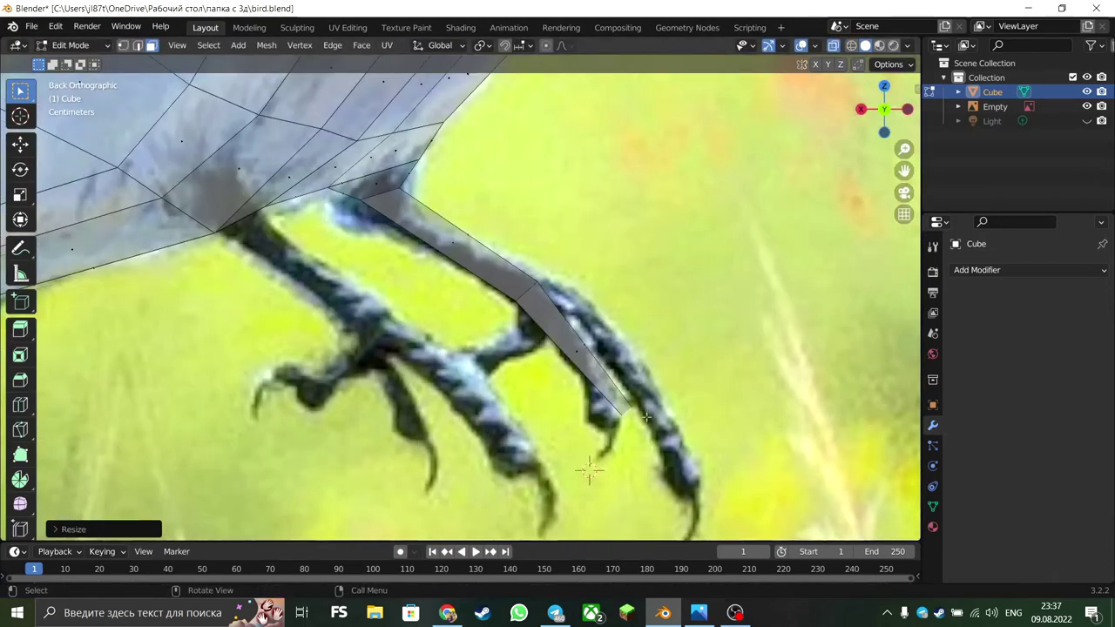
# Step: Adjust the leg end from behind and extrude a new segment from the tip
pyautogui.moveTo(608, 461)
pyautogui.mouseDown(button='middle')
pyautogui.moveTo(608, 418)
pyautogui.moveTo(400, 311)
pyautogui.mouseUp(button='middle')
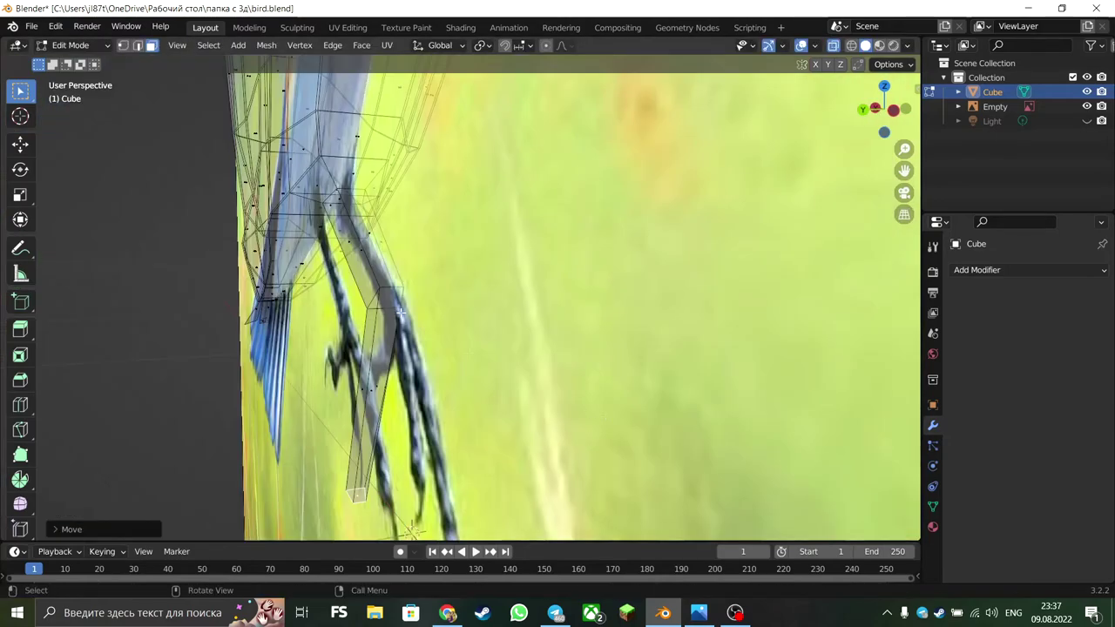
pyautogui.moveTo(532, 336); pyautogui.dragTo(418, 261, button='middle')
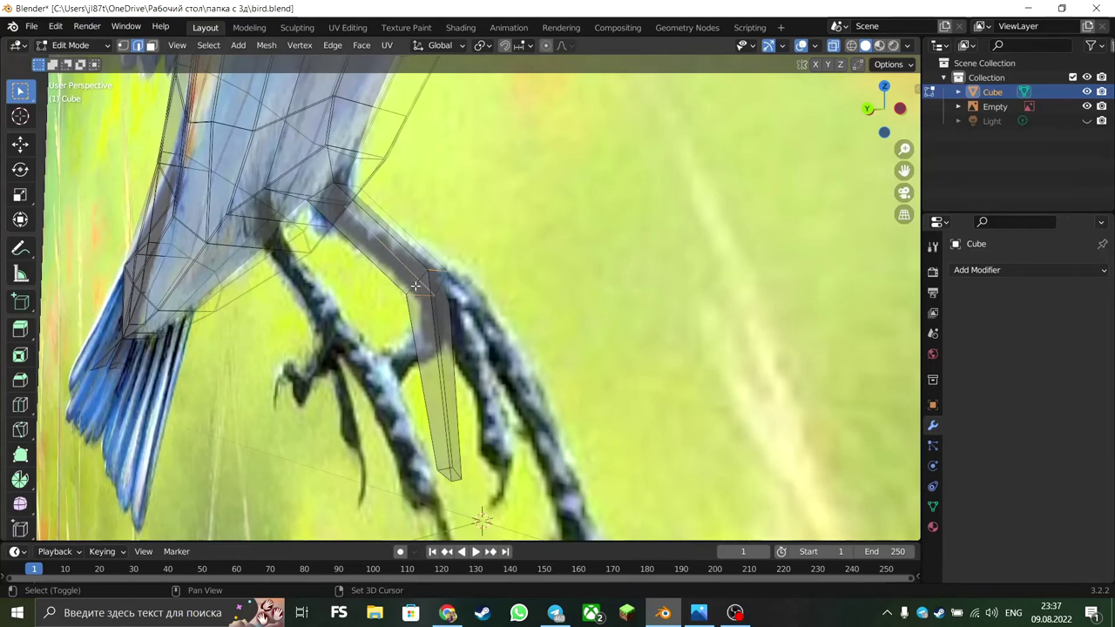
pyautogui.click(883, 119)
pyautogui.press('g')
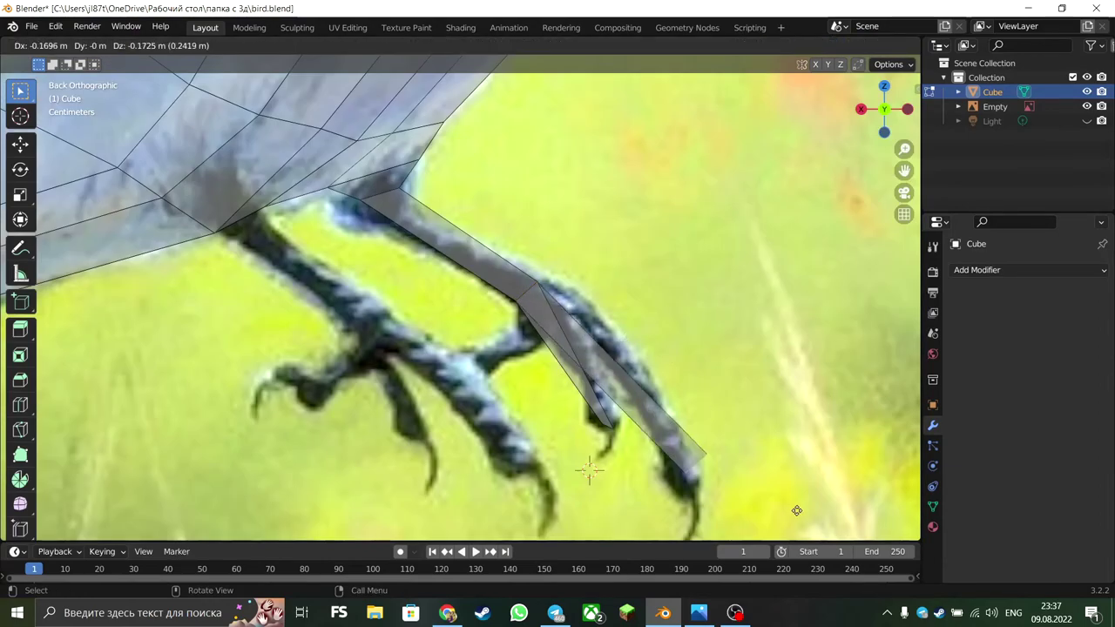
pyautogui.press('e')
pyautogui.press('ctrl+KP_3')
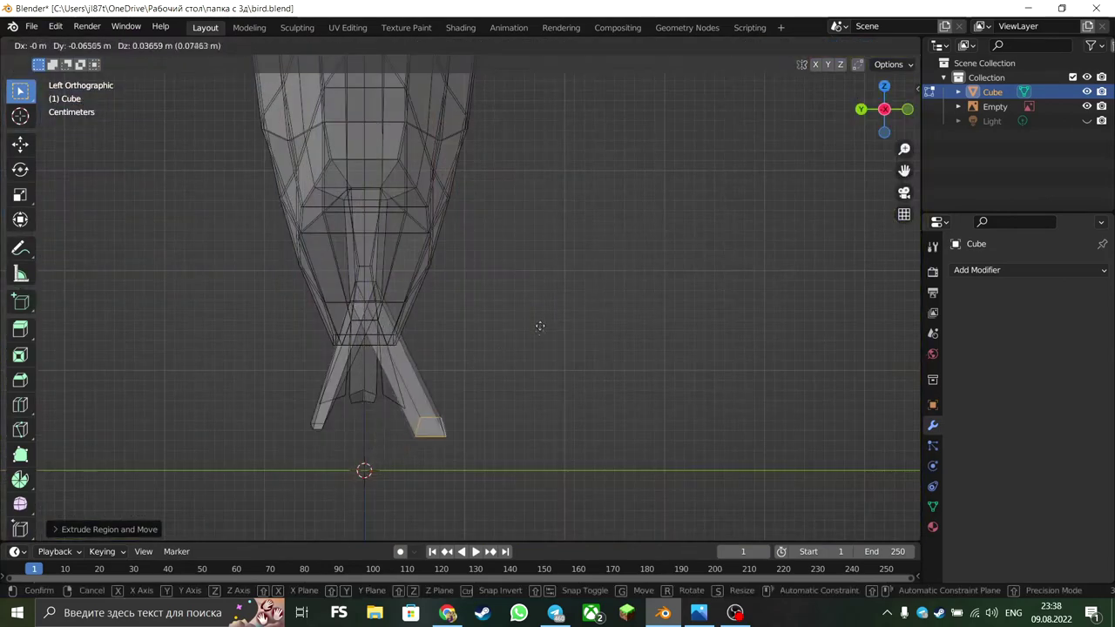
# Step: Shrink the new leg segment's end and move and rotate it into a toe
pyautogui.click(534, 323)
pyautogui.press('s')
pyautogui.click(515, 369)
pyautogui.moveTo(515, 369); pyautogui.dragTo(883, 109, button='middle')
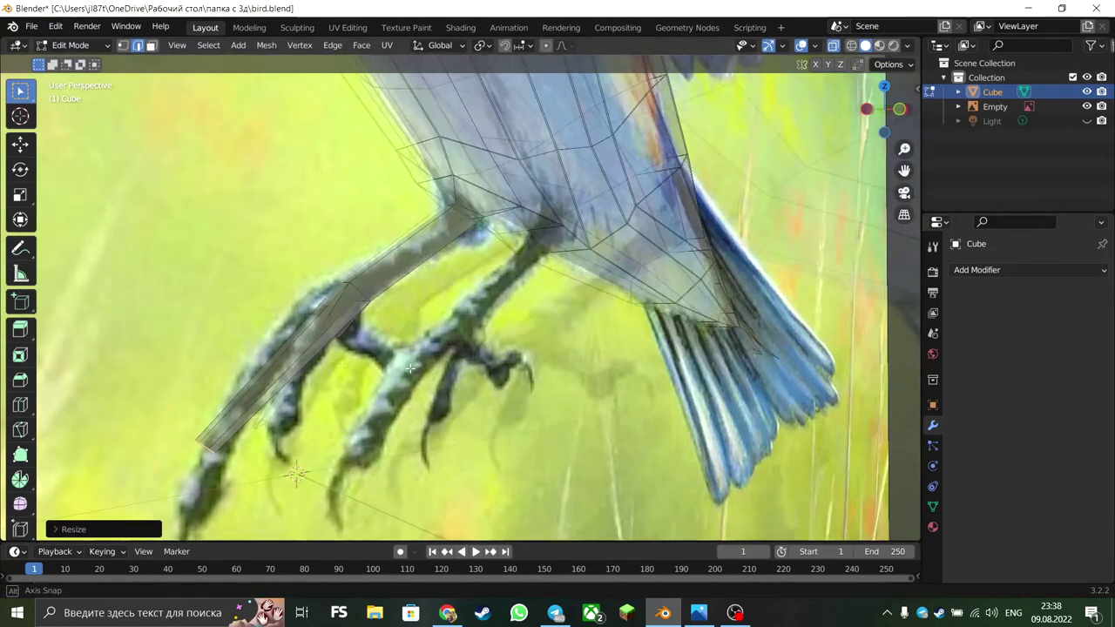
pyautogui.click(883, 109)
pyautogui.press('g')
pyautogui.click(325, 461)
pyautogui.press('r')
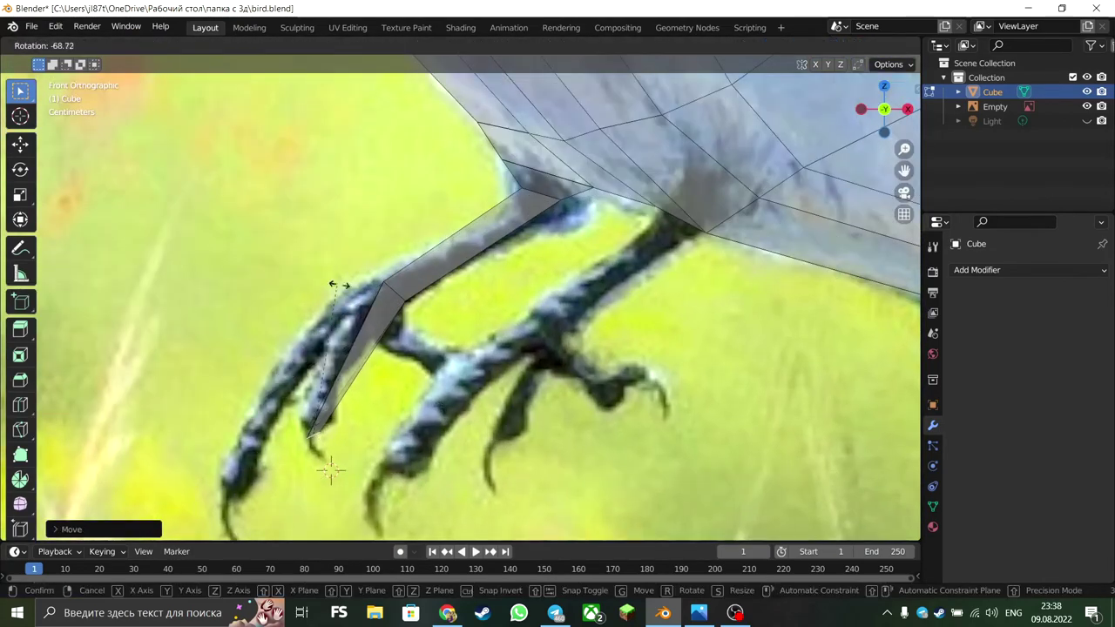
pyautogui.click(337, 276)
# Step: Extrude a second toe from the ankle and position it along the reference foot
pyautogui.moveTo(337, 277); pyautogui.dragTo(334, 288, button='middle')
pyautogui.scroll(5, 453, 307)
pyautogui.keyDown('shift'); pyautogui.click(453, 308); pyautogui.keyUp('shift')
pyautogui.click(865, 112)
pyautogui.scroll(-5, 544, 301)
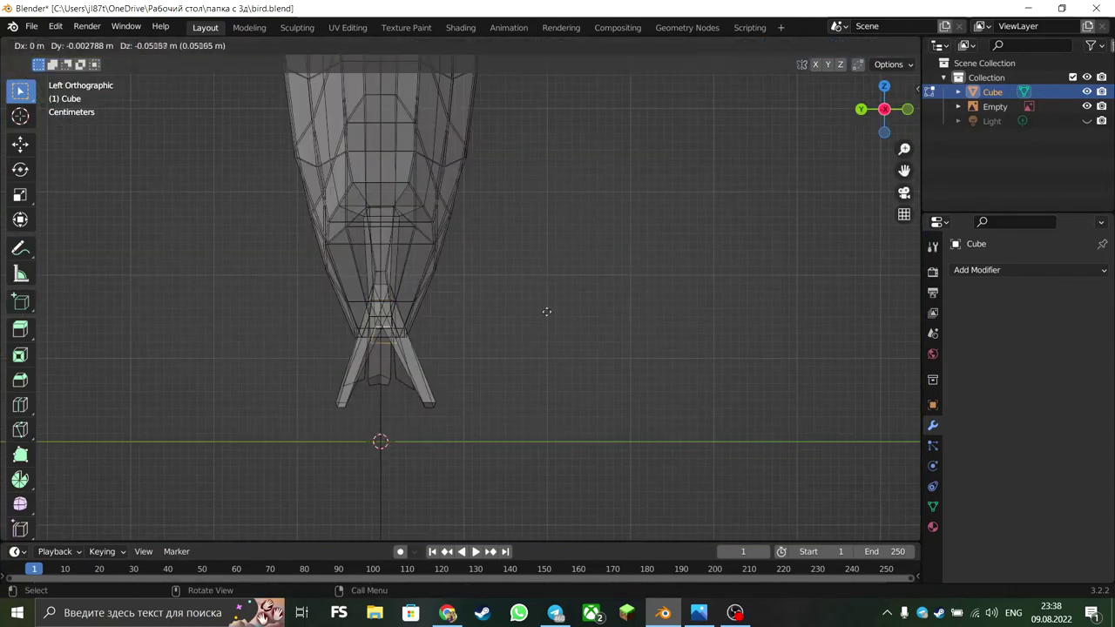
pyautogui.press('e')
pyautogui.click(542, 336)
pyautogui.moveTo(542, 335)
pyautogui.mouseDown(button='middle')
pyautogui.moveTo(542, 326)
pyautogui.moveTo(595, 358)
pyautogui.mouseUp(button='middle')
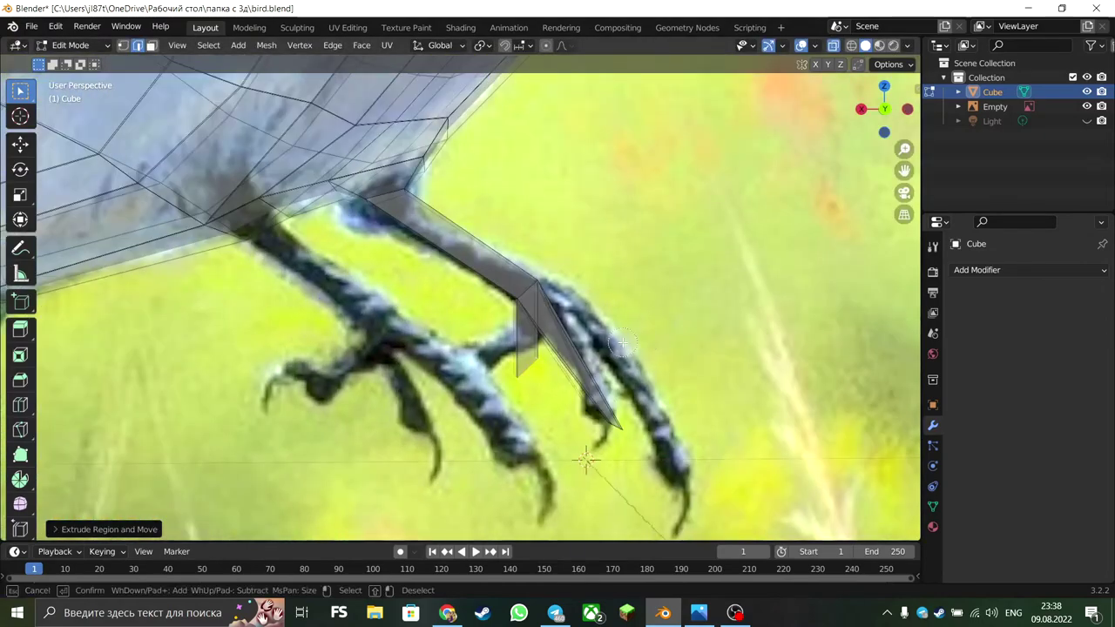
pyautogui.press('Escape')
pyautogui.press('g')
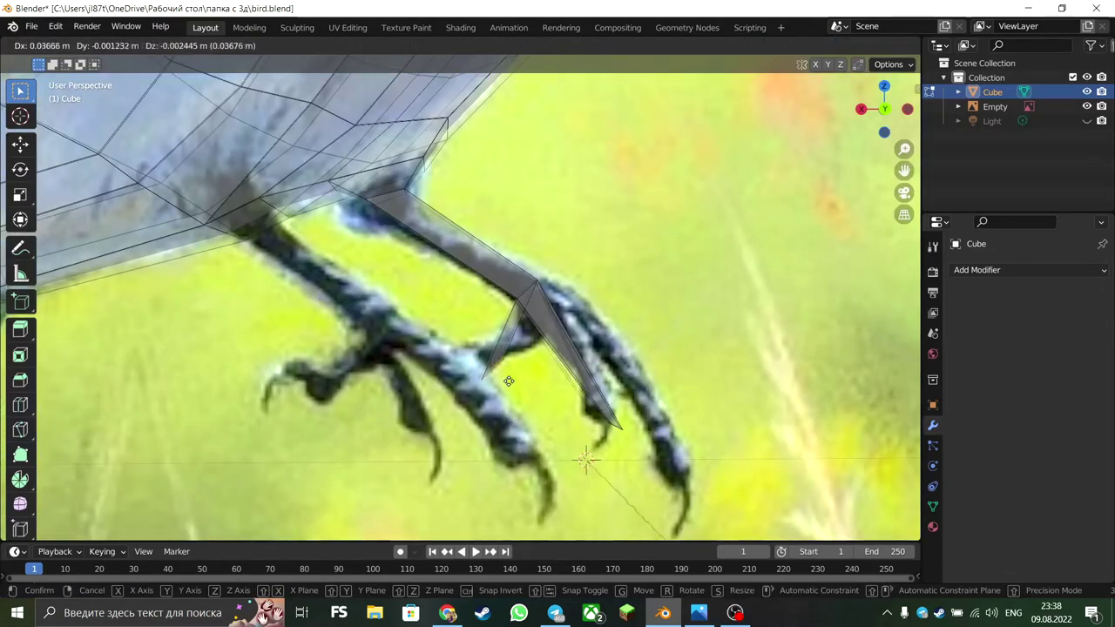
pyautogui.click(519, 376)
pyautogui.press('r')
pyautogui.press('Escape')
# Step: Select all the leg's faces and duplicate them with Shift+D
pyautogui.moveTo(744, 386); pyautogui.dragTo(348, 157, button='middle')
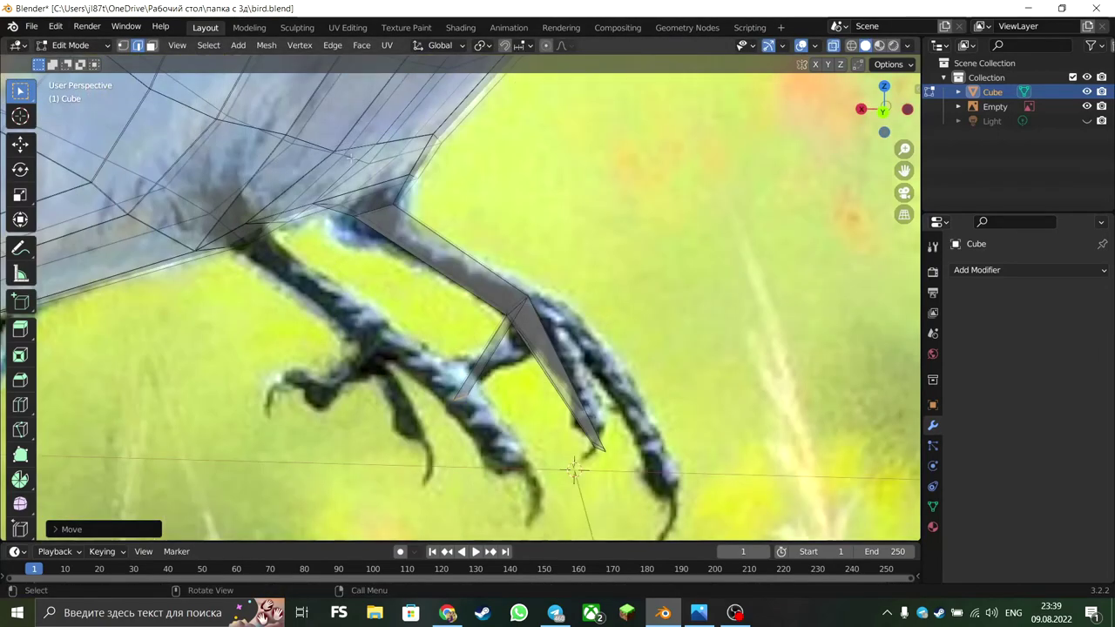
pyautogui.moveTo(346, 206); pyautogui.dragTo(485, 256)
pyautogui.keyDown('shift'); pyautogui.moveTo(429, 222); pyautogui.dragTo(562, 305); pyautogui.keyUp('shift')
pyautogui.hotkey('shift', 'd')
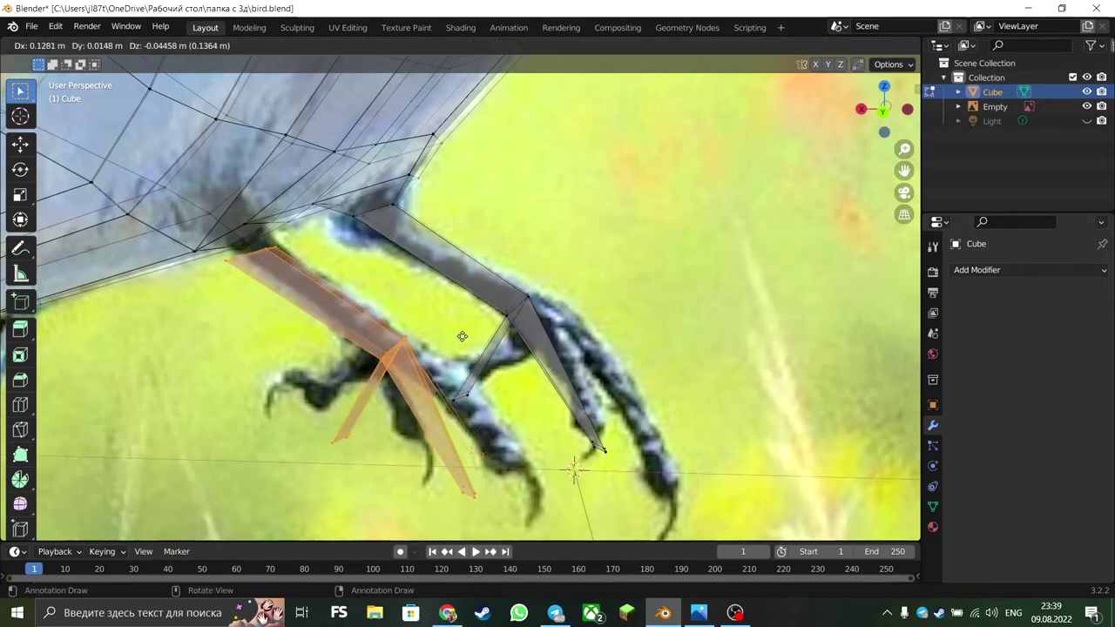
# Step: Place the leg copy by the other foot and rotate its faces
pyautogui.click(459, 336)
pyautogui.moveTo(459, 335)
pyautogui.mouseDown(button='middle')
pyautogui.moveTo(483, 351)
pyautogui.moveTo(532, 436)
pyautogui.mouseUp(button='middle')
pyautogui.scroll(2, 532, 436)
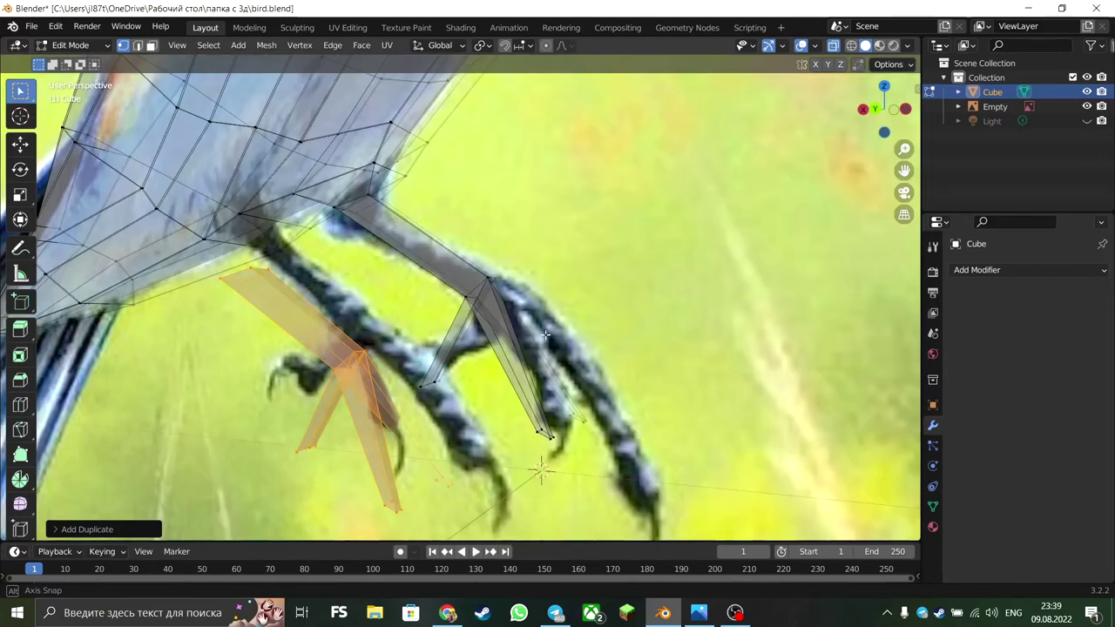
pyautogui.scroll(2, 531, 436)
pyautogui.moveTo(381, 195); pyautogui.dragTo(595, 326)
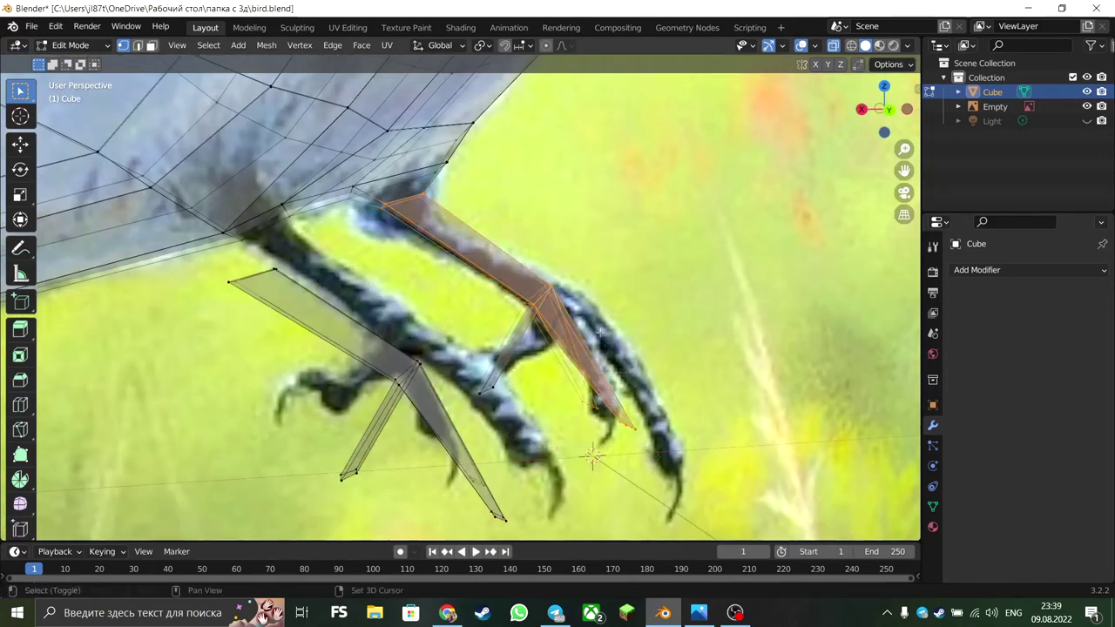
pyautogui.moveTo(593, 455); pyautogui.dragTo(545, 333, button='middle')
pyautogui.press('r')
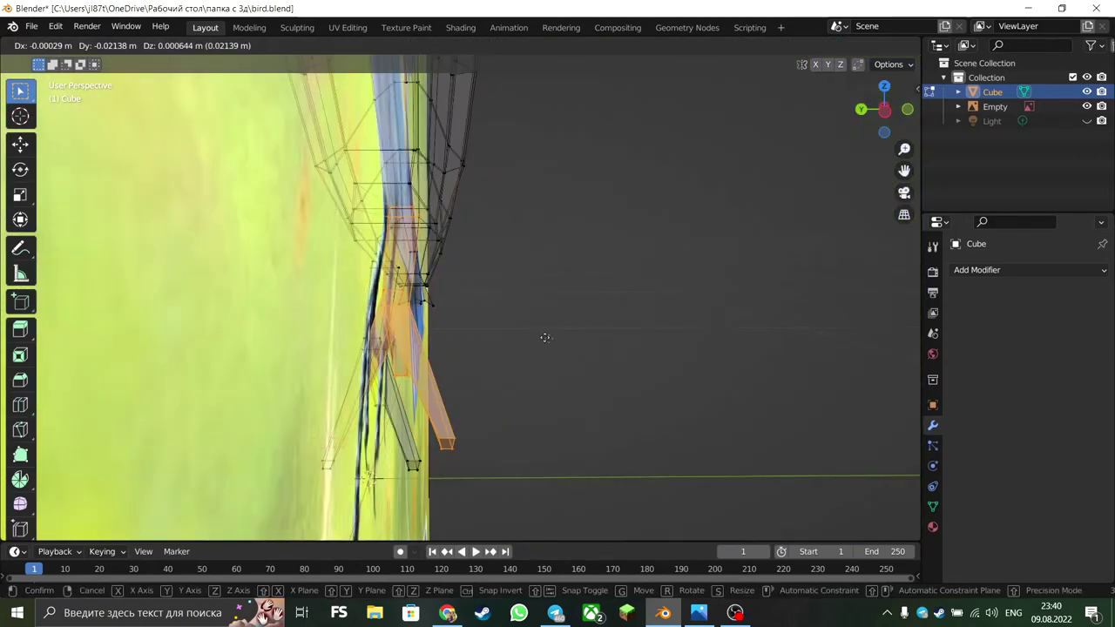
pyautogui.click(605, 299)
# Step: Move and rotate the duplicated leg in side view to match the second reference leg
pyautogui.moveTo(605, 298)
pyautogui.mouseDown(button='middle')
pyautogui.moveTo(407, 253)
pyautogui.moveTo(453, 494)
pyautogui.mouseUp(button='middle')
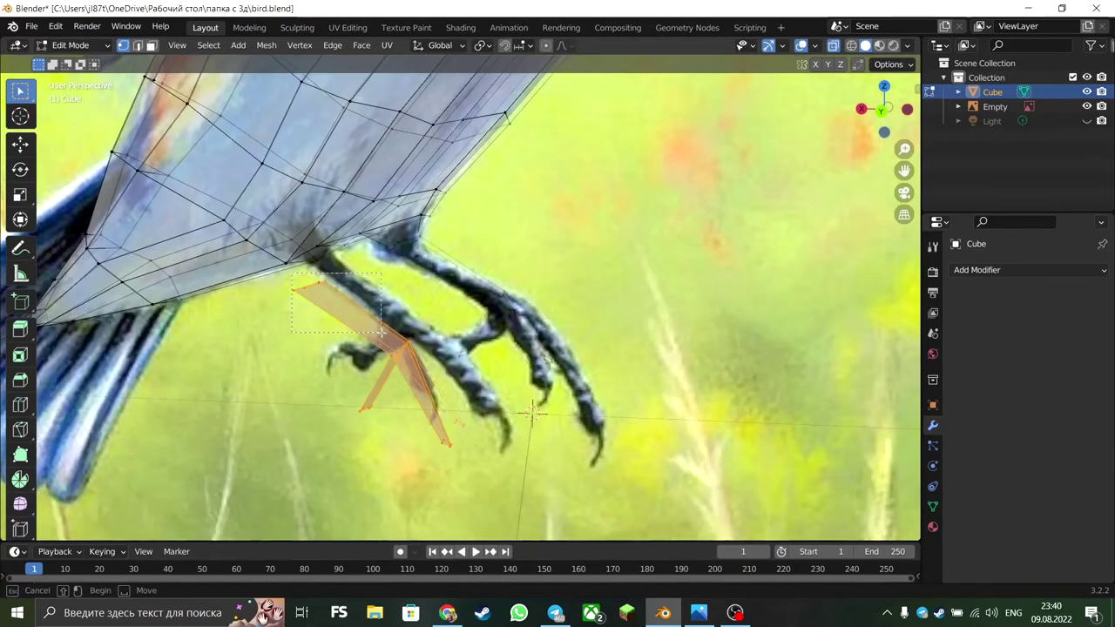
pyautogui.press('ctrl+KP_3')
pyautogui.press('g')
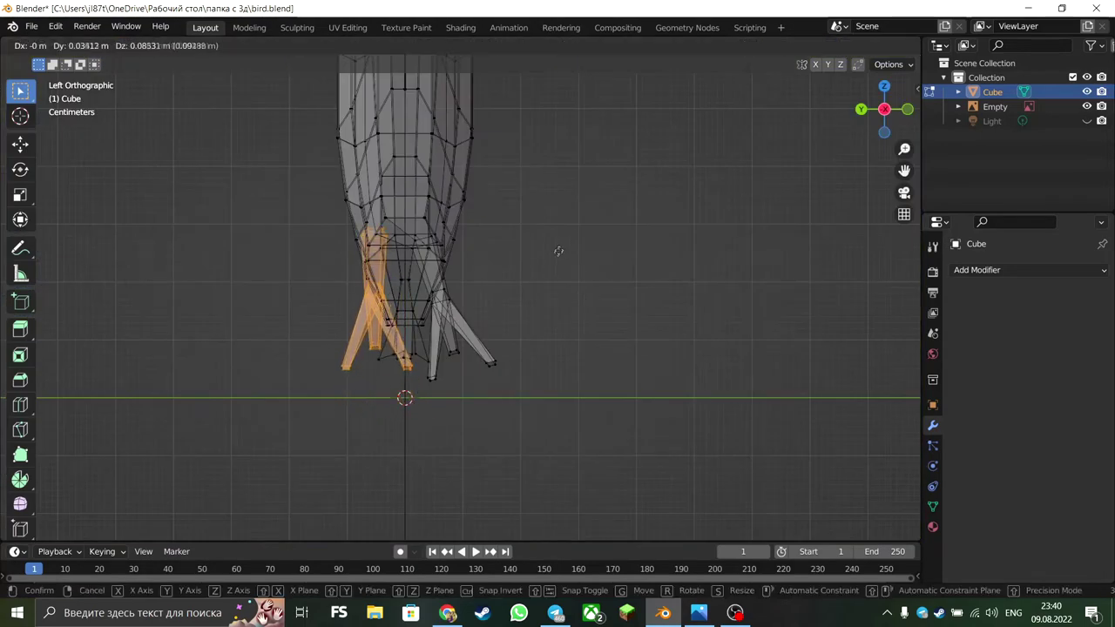
pyautogui.click(559, 249)
pyautogui.moveTo(559, 249)
pyautogui.mouseDown(button='middle')
pyautogui.moveTo(605, 282)
pyautogui.moveTo(501, 312)
pyautogui.moveTo(433, 207)
pyautogui.mouseUp(button='middle')
pyautogui.press('r')
pyautogui.click(488, 287)
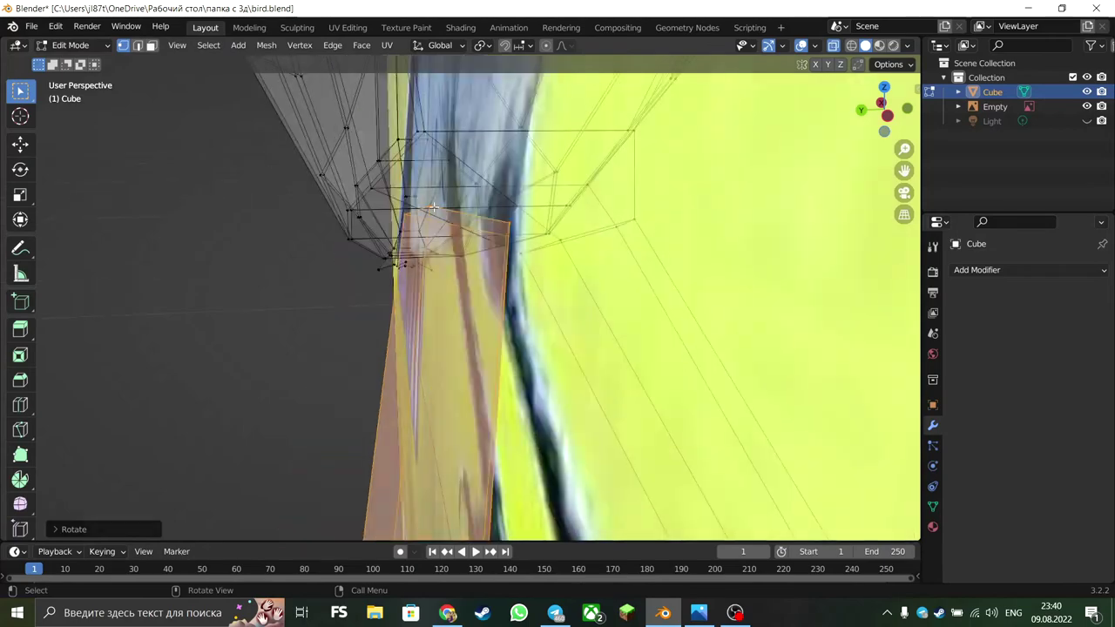
pyautogui.click(433, 206)
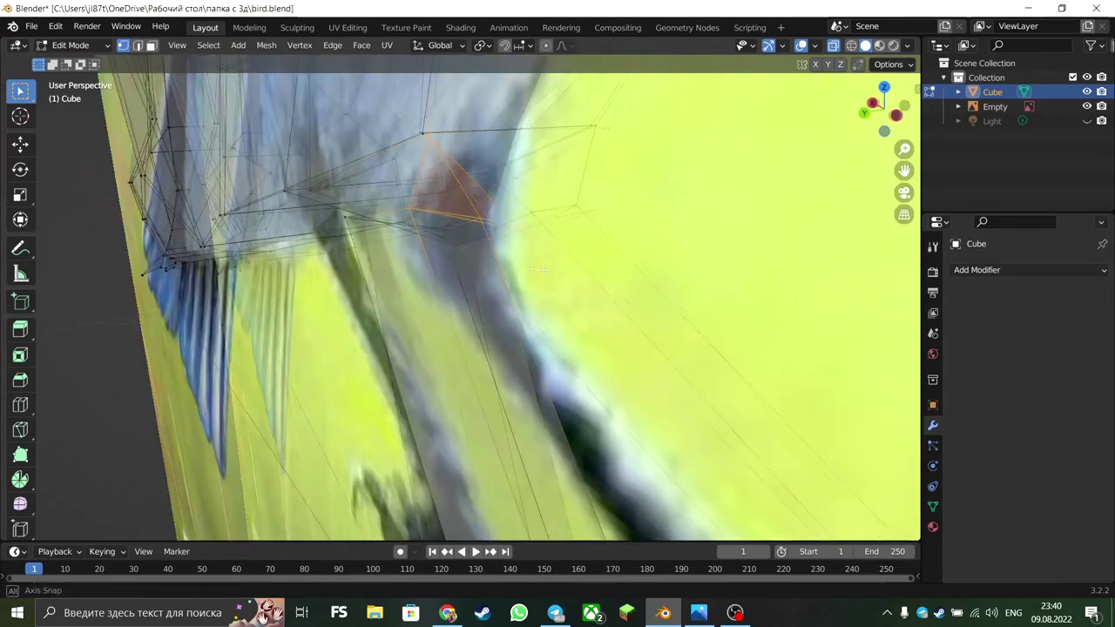
pyautogui.moveTo(601, 250); pyautogui.dragTo(429, 236, button='middle')
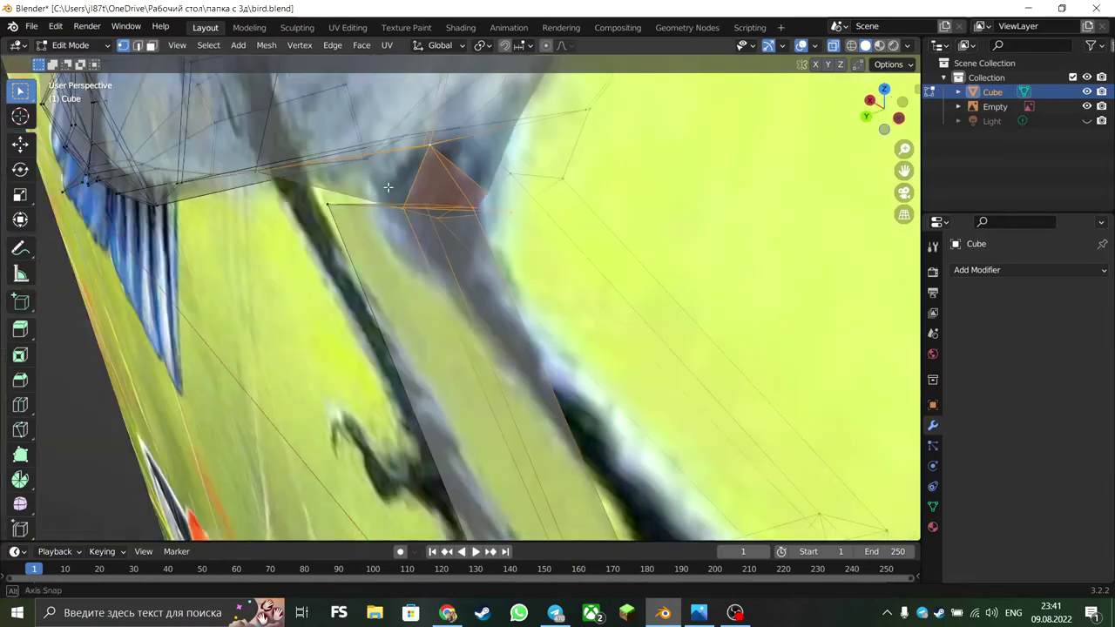
# Step: Move the leg's top vertices so the leg joins under the bird's belly
pyautogui.moveTo(464, 146); pyautogui.dragTo(351, 100, button='middle')
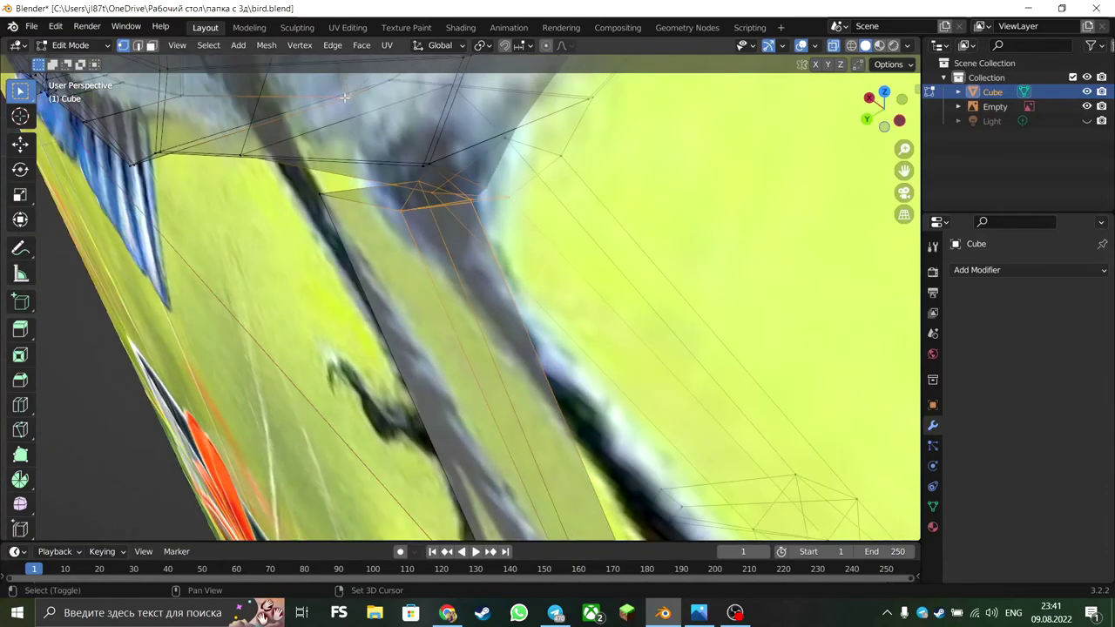
pyautogui.moveTo(259, 212); pyautogui.dragTo(269, 272, button='middle')
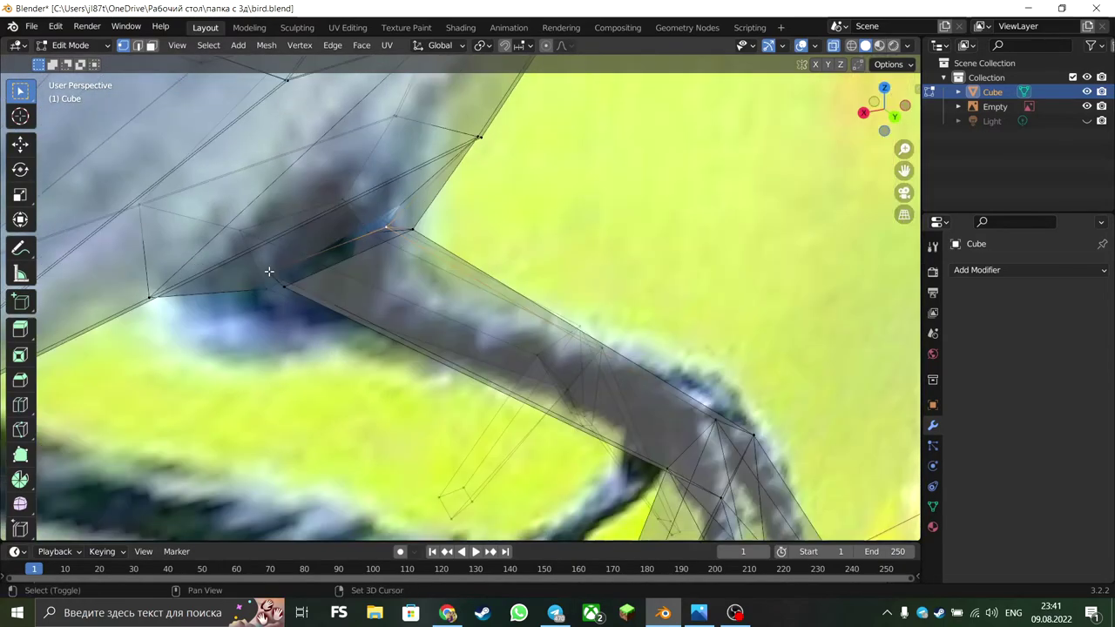
pyautogui.moveTo(405, 260); pyautogui.dragTo(278, 230, button='middle')
pyautogui.moveTo(435, 247); pyautogui.dragTo(452, 271, button='middle')
pyautogui.moveTo(458, 179); pyautogui.dragTo(410, 261, button='middle')
pyautogui.scroll(-3, 478, 251)
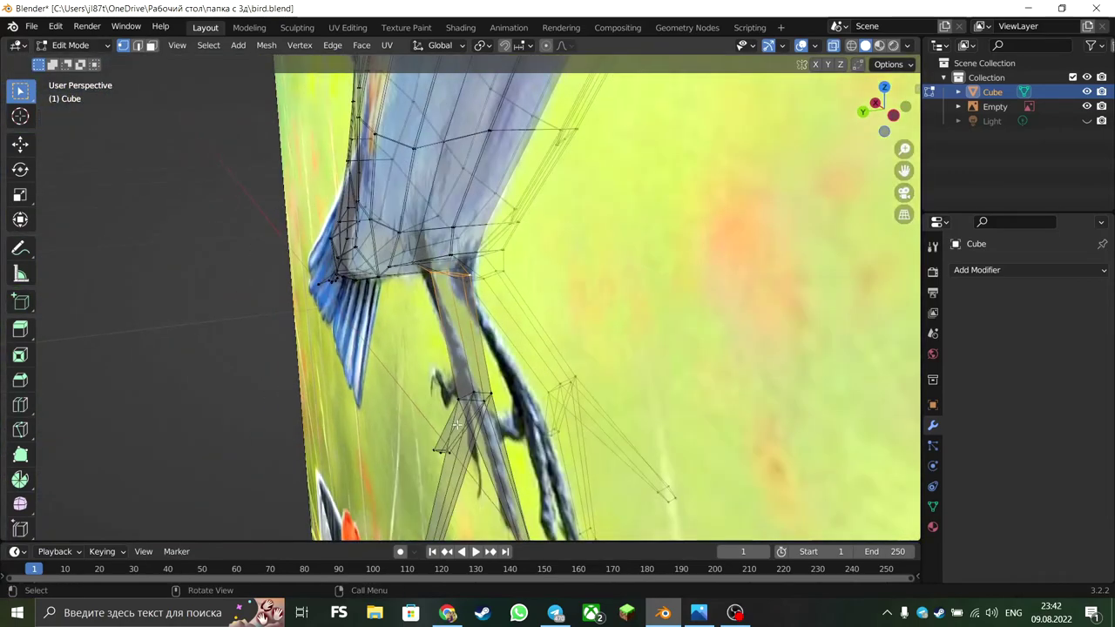
pyautogui.moveTo(424, 362); pyautogui.dragTo(501, 459)
pyautogui.press('KP_Decimal')
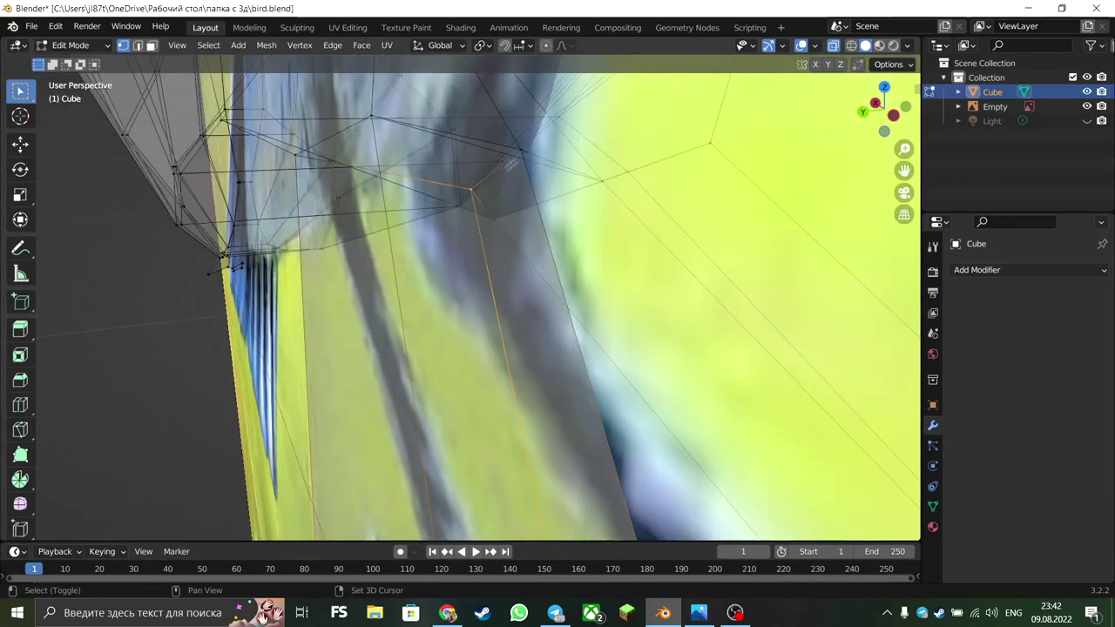
pyautogui.moveTo(448, 285)
pyautogui.mouseDown(button='middle')
pyautogui.moveTo(714, 289)
pyautogui.moveTo(682, 361)
pyautogui.moveTo(560, 276)
pyautogui.moveTo(614, 262)
pyautogui.moveTo(511, 183)
pyautogui.mouseUp(button='middle')
pyautogui.press('g')
pyautogui.click(581, 314)
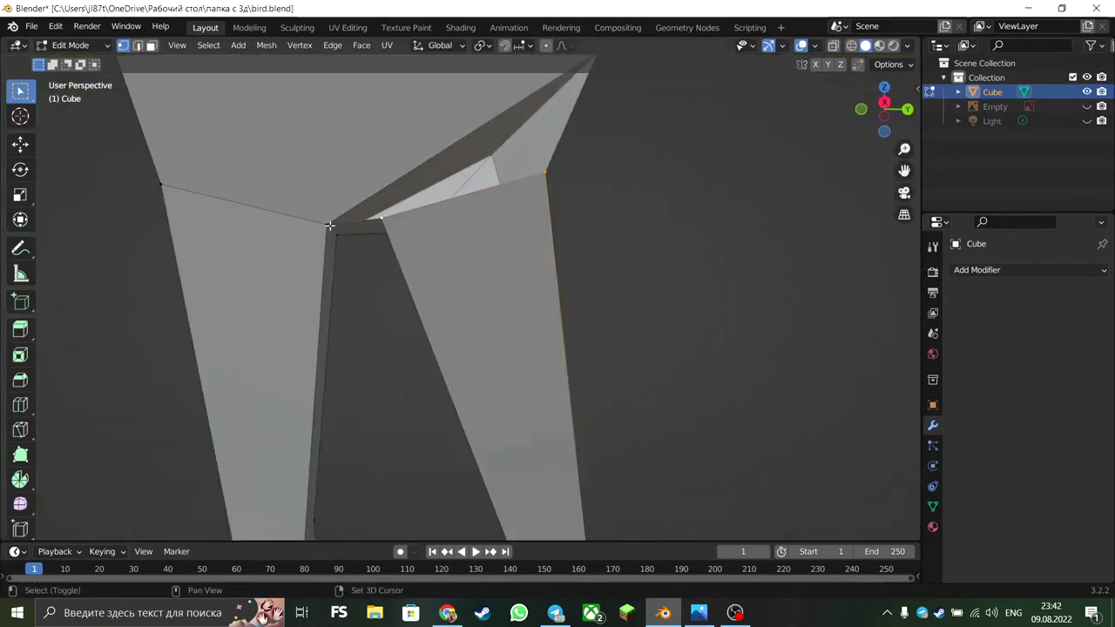
# Step: Return to Object Mode and save bird.blend
pyautogui.moveTo(329, 225); pyautogui.dragTo(578, 299, button='middle')
pyautogui.moveTo(630, 257)
pyautogui.mouseDown(button='middle')
pyautogui.moveTo(443, 299)
pyautogui.moveTo(544, 338)
pyautogui.moveTo(741, 321)
pyautogui.moveTo(720, 301)
pyautogui.moveTo(747, 336)
pyautogui.moveTo(709, 308)
pyautogui.mouseUp(button='middle')
pyautogui.press('Tab')
pyautogui.hotkey('ctrl', 's')
pyautogui.scroll(2, 710, 308)
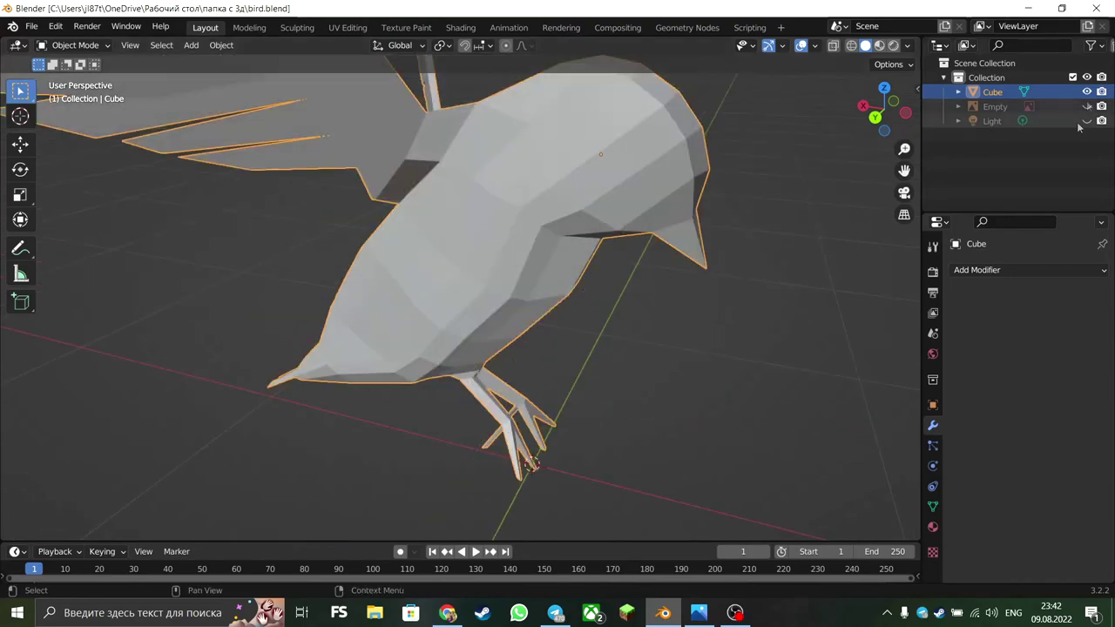
# Step: Show the reference bird photo in X-ray and cut a first edge loop across the head
pyautogui.click(1087, 106)
pyautogui.hotkey('alt', 'z')
pyautogui.moveTo(785, 218)
pyautogui.keyDown('ctrl'); pyautogui.mouseDown(button='middle')
pyautogui.moveTo(698, 302)
pyautogui.moveTo(618, 319)
pyautogui.mouseUp(button='middle'); pyautogui.keyUp('ctrl')
pyautogui.press('Tab')
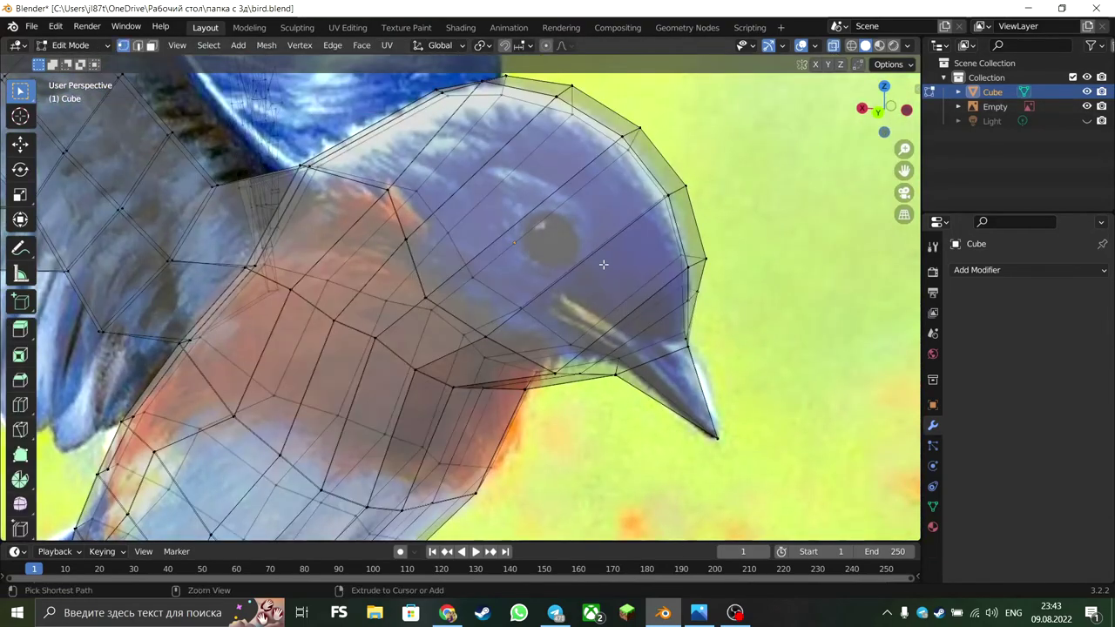
pyautogui.hotkey('ctrl', 'r')
pyautogui.click(579, 254)
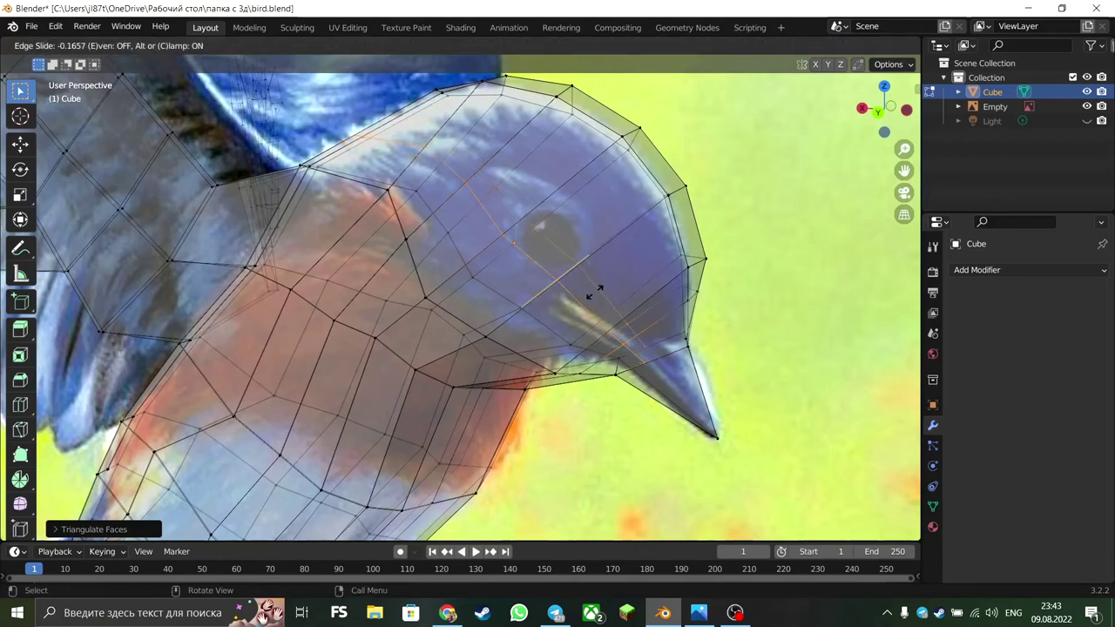
pyautogui.click(598, 290)
# Step: From the back view, add a second loop across the head and slide it into place
pyautogui.moveTo(598, 290); pyautogui.dragTo(555, 282, button='middle')
pyautogui.press('ctrl+KP_1')
pyautogui.hotkey('ctrl', 'r')
pyautogui.click(555, 283)
pyautogui.click(524, 280)
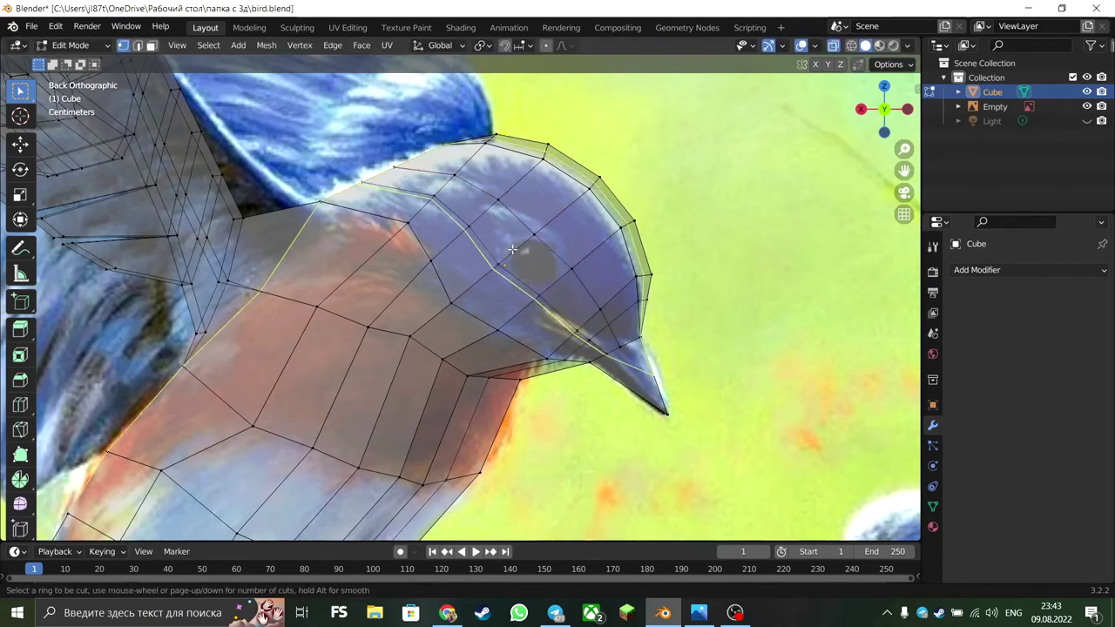
pyautogui.press('g')
pyautogui.press('g')
pyautogui.click(467, 277)
# Step: Add a third head loop and nudge the vertices around the eye into shape
pyautogui.hotkey('ctrl', 'r')
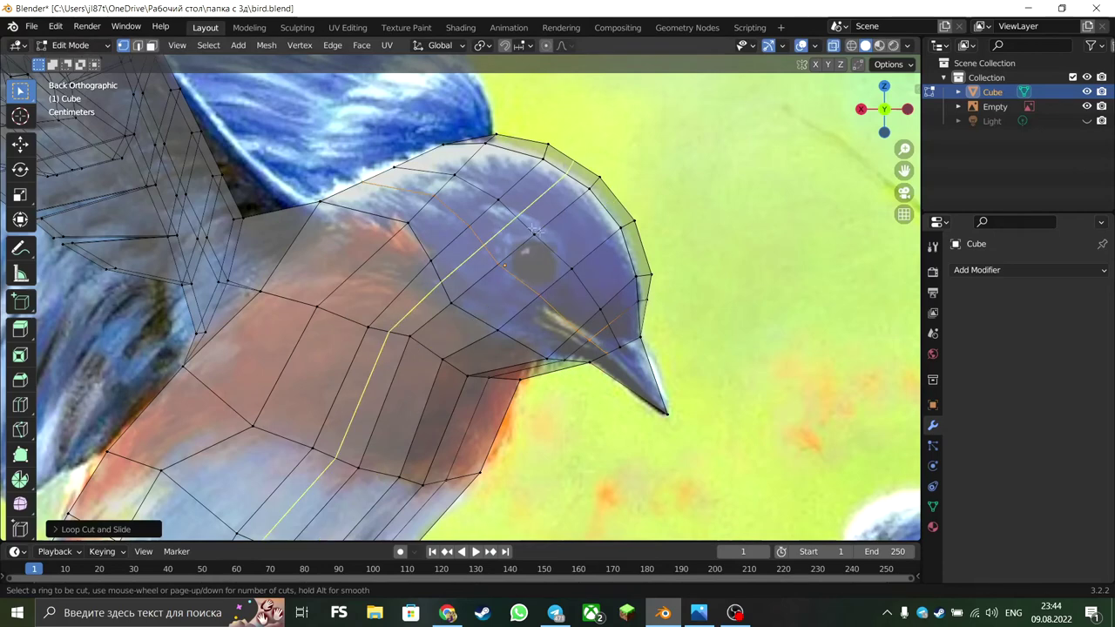
pyautogui.click(535, 230)
pyautogui.click(514, 253)
pyautogui.click(511, 270)
pyautogui.press('g')
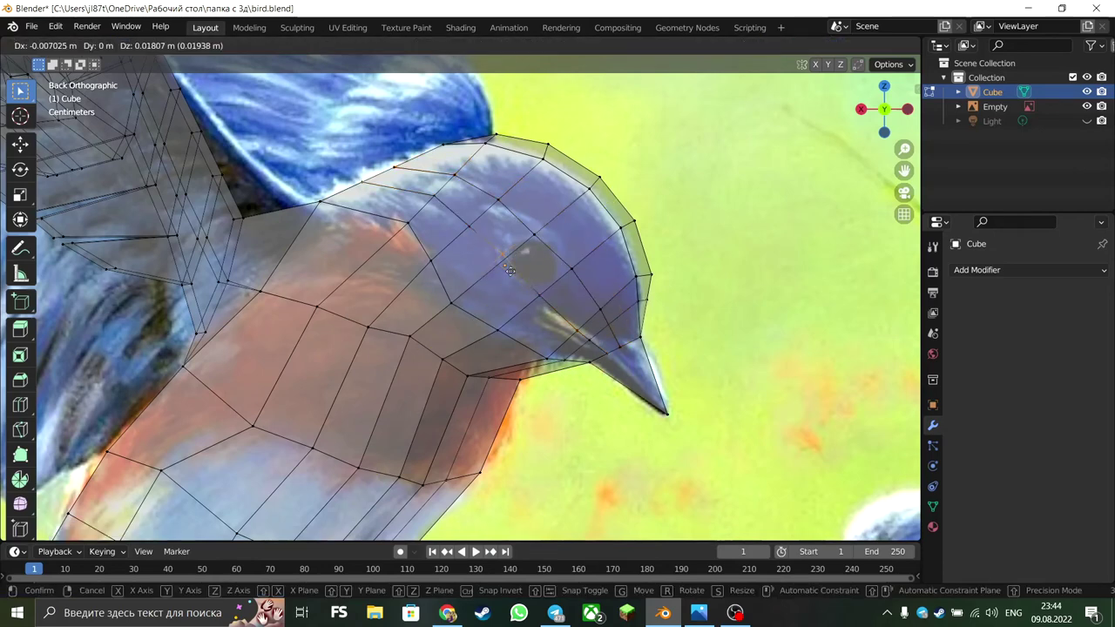
pyautogui.click(517, 274)
pyautogui.press('g')
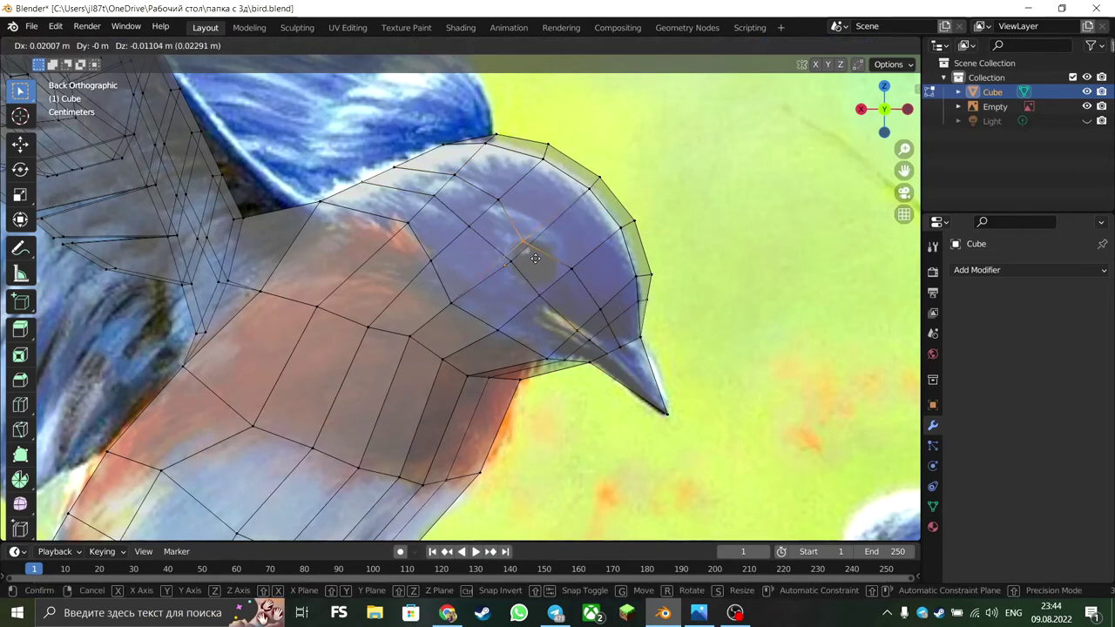
pyautogui.click(536, 258)
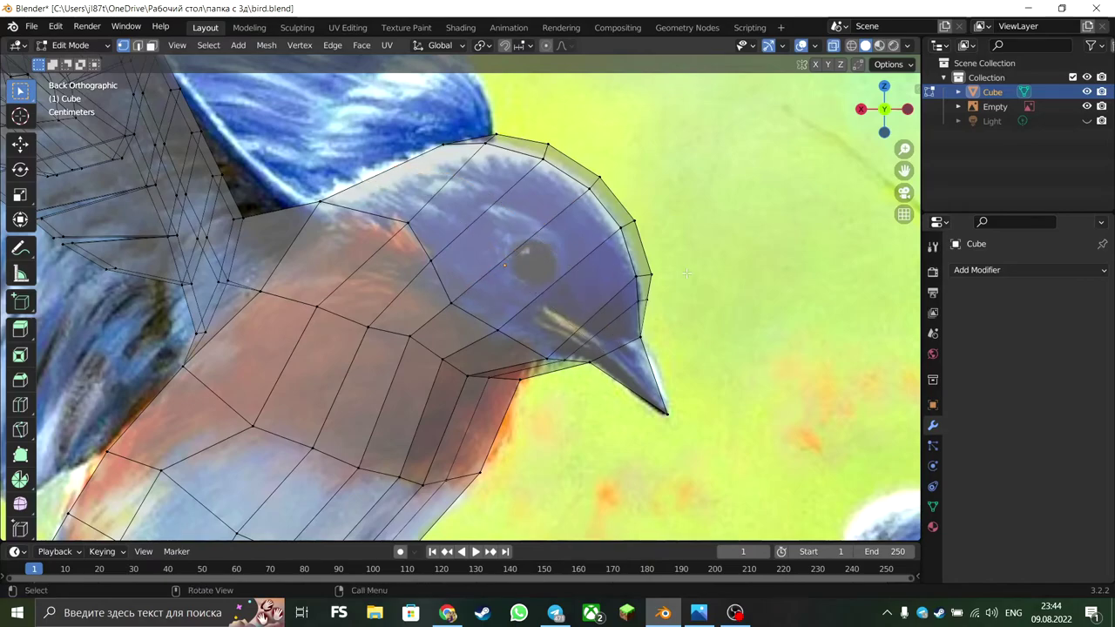
# Step: Cut one more edge loop on the head, then zoom out
pyautogui.moveTo(687, 274); pyautogui.dragTo(575, 296, button='middle')
pyautogui.hotkey('ctrl', 'r')
pyautogui.click(566, 301)
pyautogui.click(591, 292)
pyautogui.hotkey('ctrl', 'r')
pyautogui.press('Escape')
pyautogui.scroll(-2, 548, 274)
pyautogui.scroll(-2, 610, 287)
pyautogui.scroll(-1, 726, 307)
pyautogui.scroll(5, 726, 307)
pyautogui.scroll(-6, 706, 296)
pyautogui.scroll(-4, 689, 288)
# Step: Hide the reference photo and create a first new material slot on the bird
pyautogui.press('Tab')
pyautogui.scroll(5, 689, 289)
pyautogui.click(933, 526)
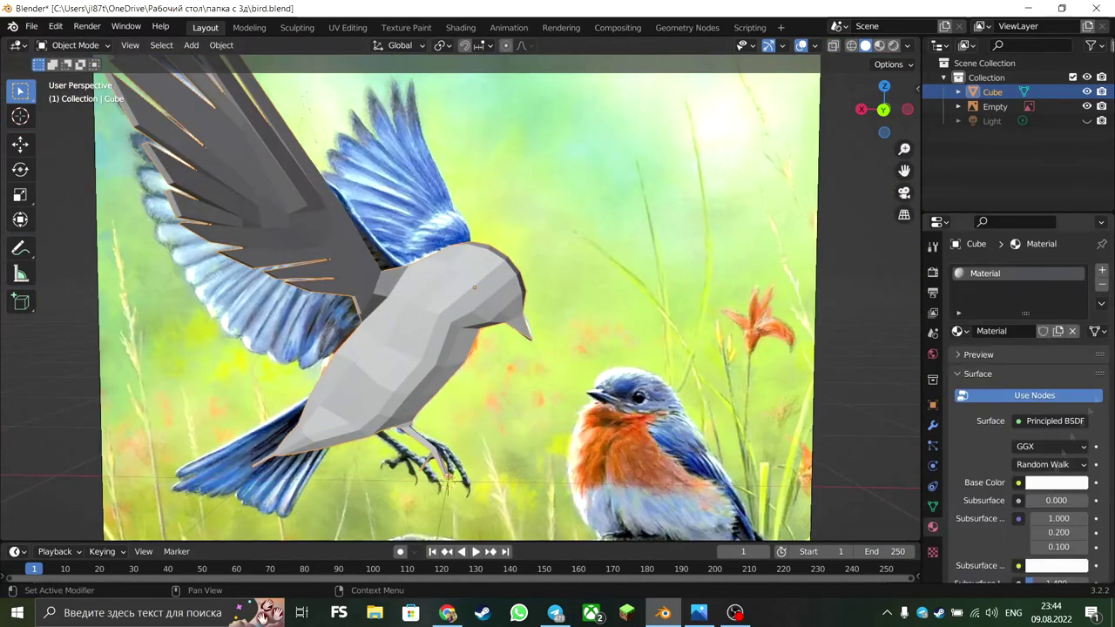
pyautogui.click(1101, 271)
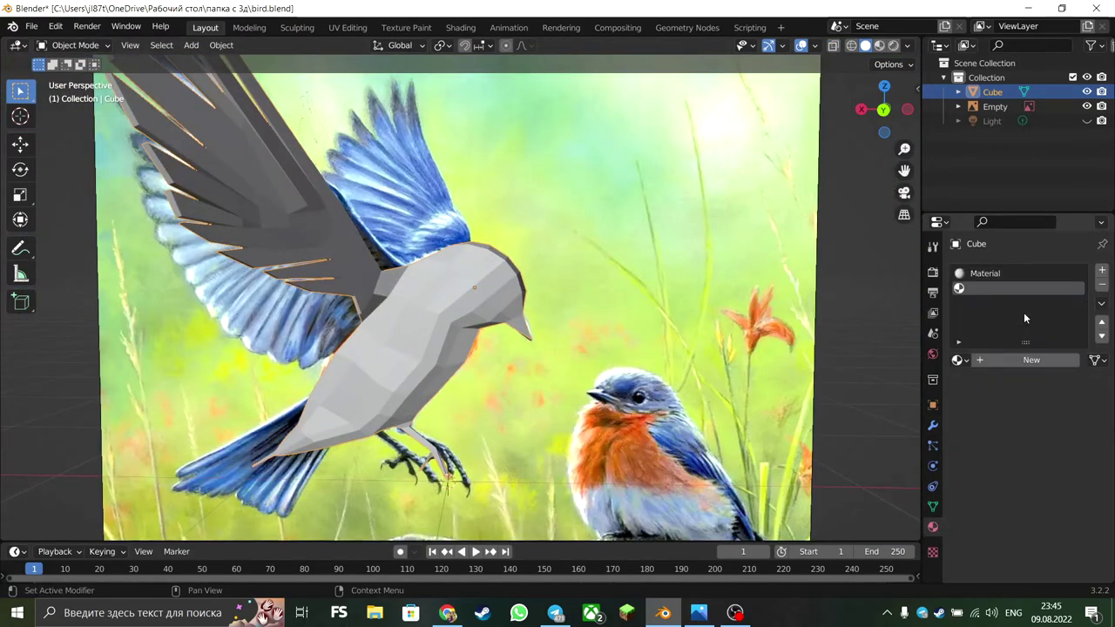
pyautogui.click(1087, 106)
pyautogui.moveTo(883, 278)
pyautogui.mouseDown(button='middle')
pyautogui.moveTo(347, 294)
pyautogui.moveTo(715, 301)
pyautogui.moveTo(628, 347)
pyautogui.moveTo(662, 353)
pyautogui.mouseUp(button='middle')
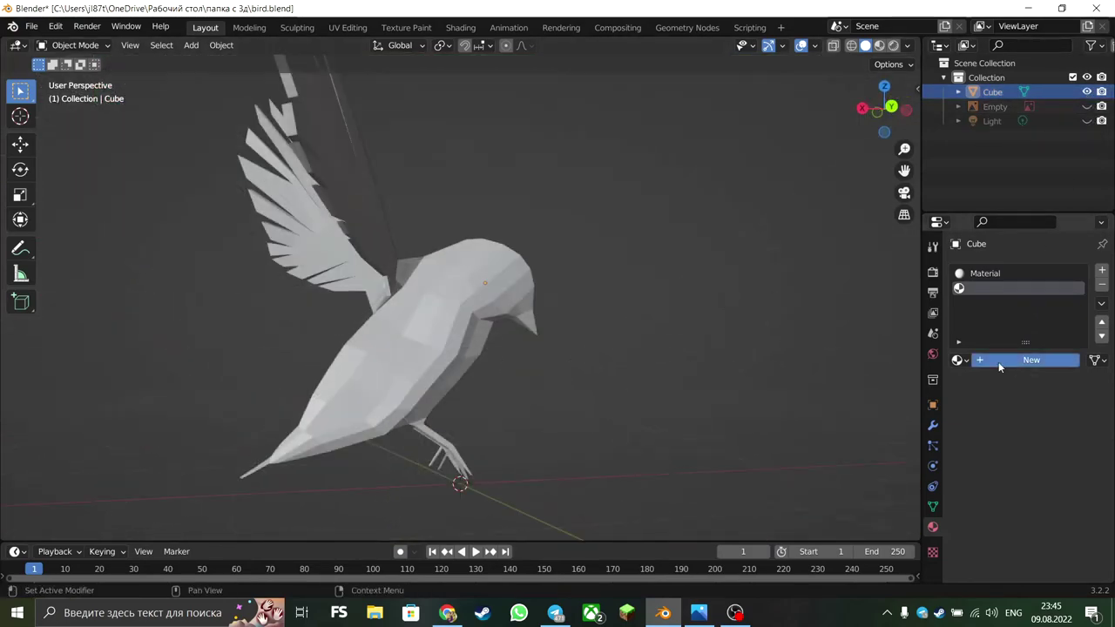
pyautogui.click(1032, 360)
pyautogui.click(1056, 511)
# Step: Add Material.002 with a blue base colour and Material.003 with black
pyautogui.click(1102, 271)
pyautogui.click(1032, 359)
pyautogui.click(1056, 511)
pyautogui.click(1058, 347)
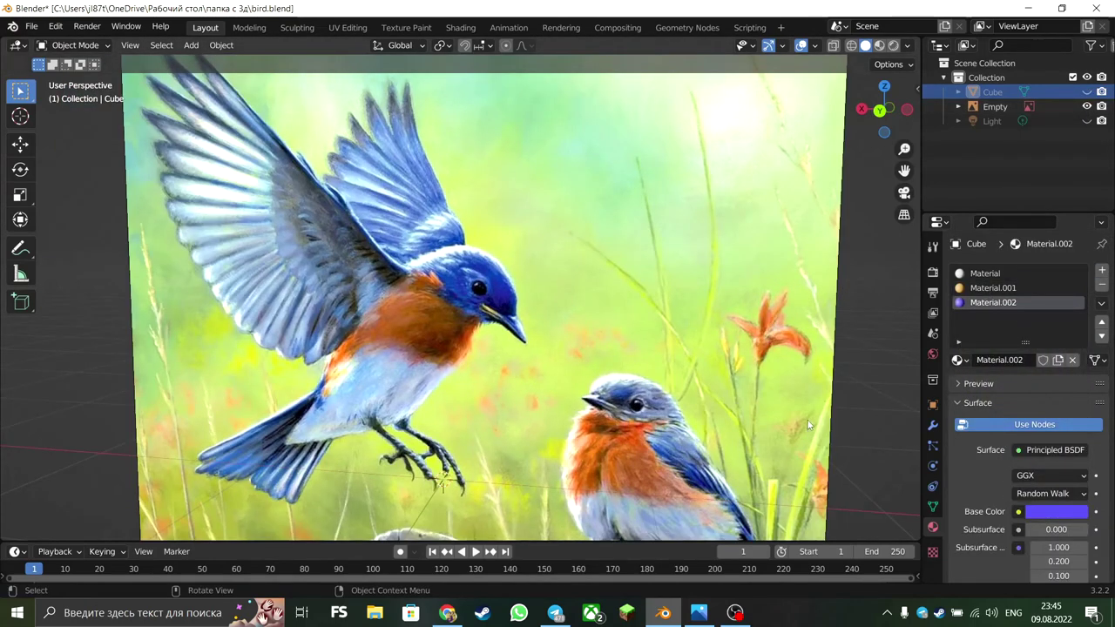
pyautogui.click(1102, 271)
pyautogui.click(1032, 360)
pyautogui.click(1056, 511)
pyautogui.click(1081, 408)
pyautogui.hotkey('alt', 'shift')
# Step: Add Material.004 with a dark brown base colour
pyautogui.click(1101, 271)
pyautogui.click(1020, 360)
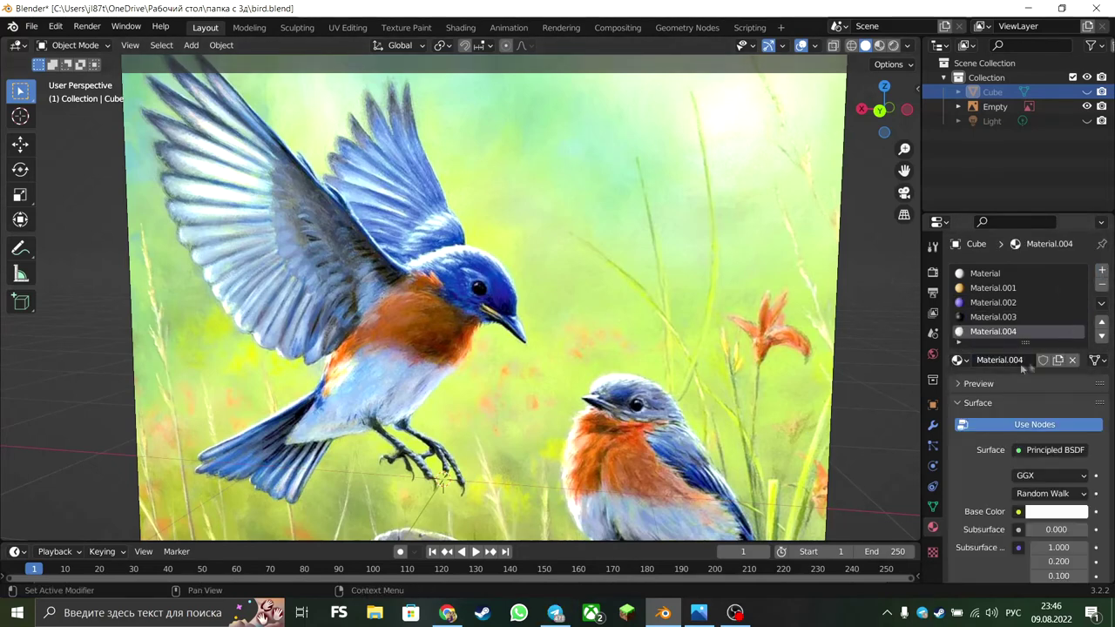
pyautogui.click(1056, 511)
pyautogui.click(1001, 376)
pyautogui.moveTo(1077, 339); pyautogui.dragTo(1077, 369)
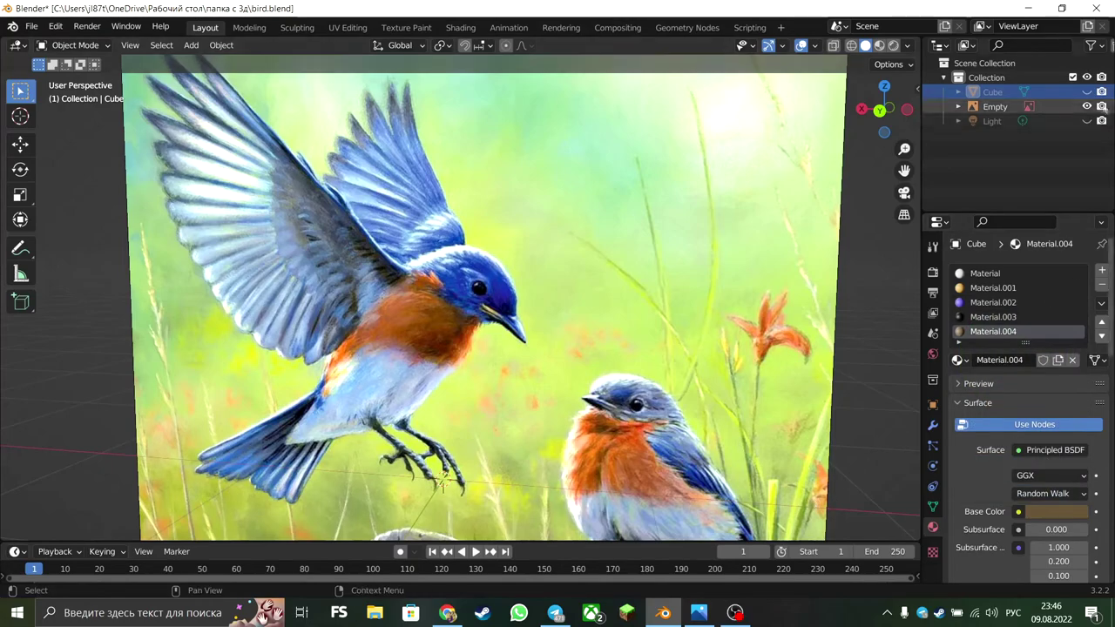
pyautogui.moveTo(540, 366)
pyautogui.mouseDown(button='middle')
pyautogui.moveTo(610, 396)
pyautogui.moveTo(566, 375)
pyautogui.mouseUp(button='middle')
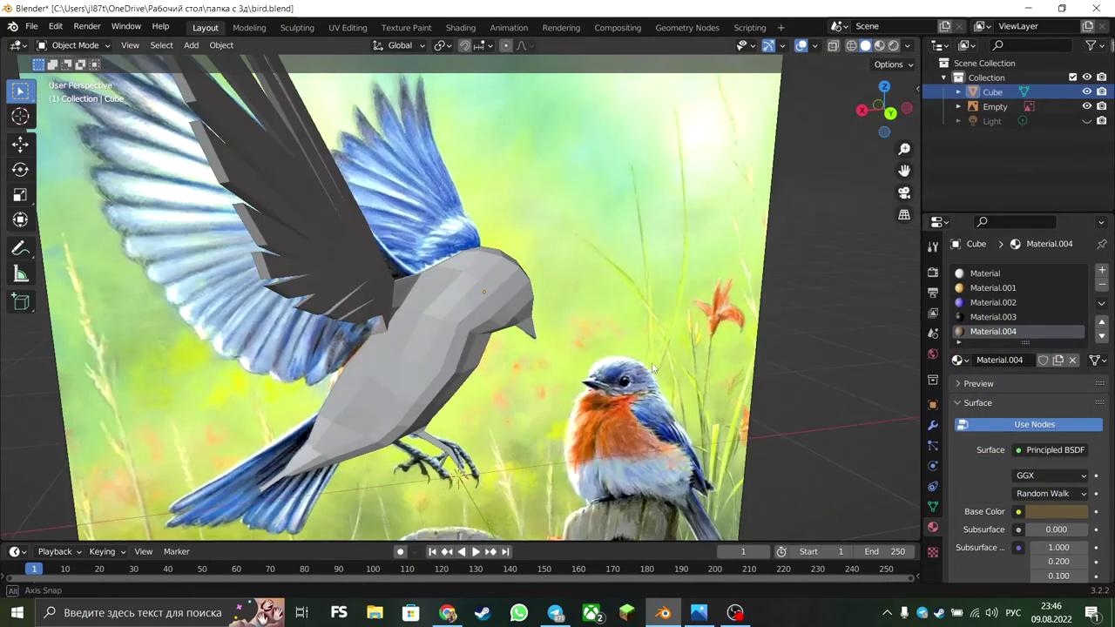
pyautogui.press('Tab')
# Step: Switch to face selection and display the mesh semi-transparent over the photo
pyautogui.scroll(5, 506, 296)
pyautogui.scroll(3, 459, 276)
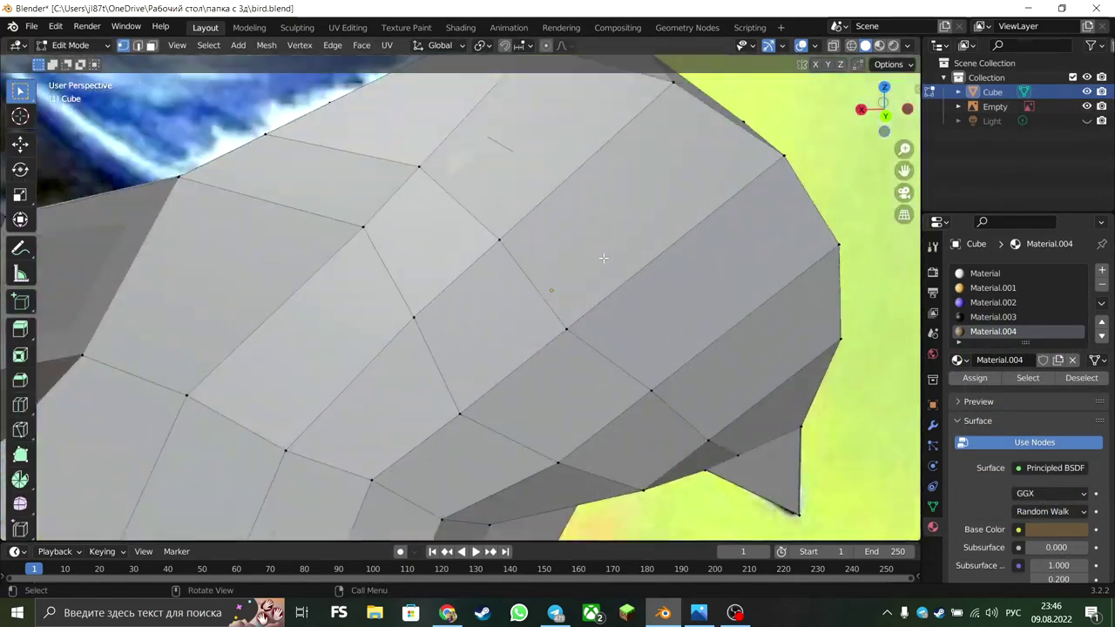
pyautogui.scroll(2, 460, 276)
pyautogui.scroll(-8, 459, 276)
pyautogui.scroll(3, 459, 276)
pyautogui.press('3')
pyautogui.click(453, 312)
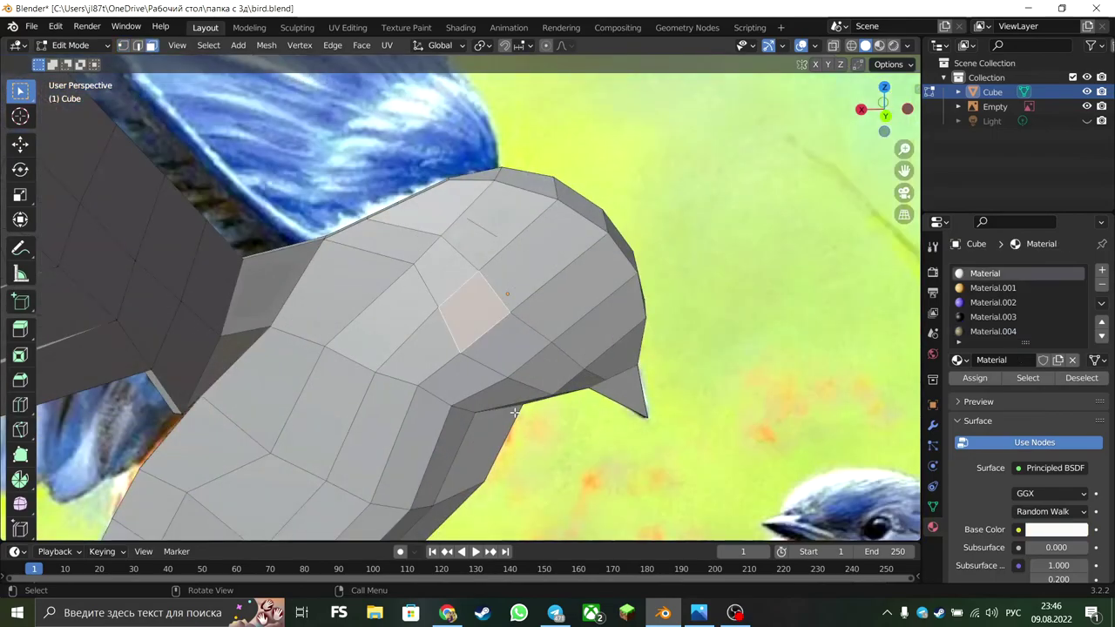
pyautogui.scroll(-4, 453, 312)
pyautogui.click(834, 45)
pyautogui.click(852, 45)
pyautogui.click(835, 48)
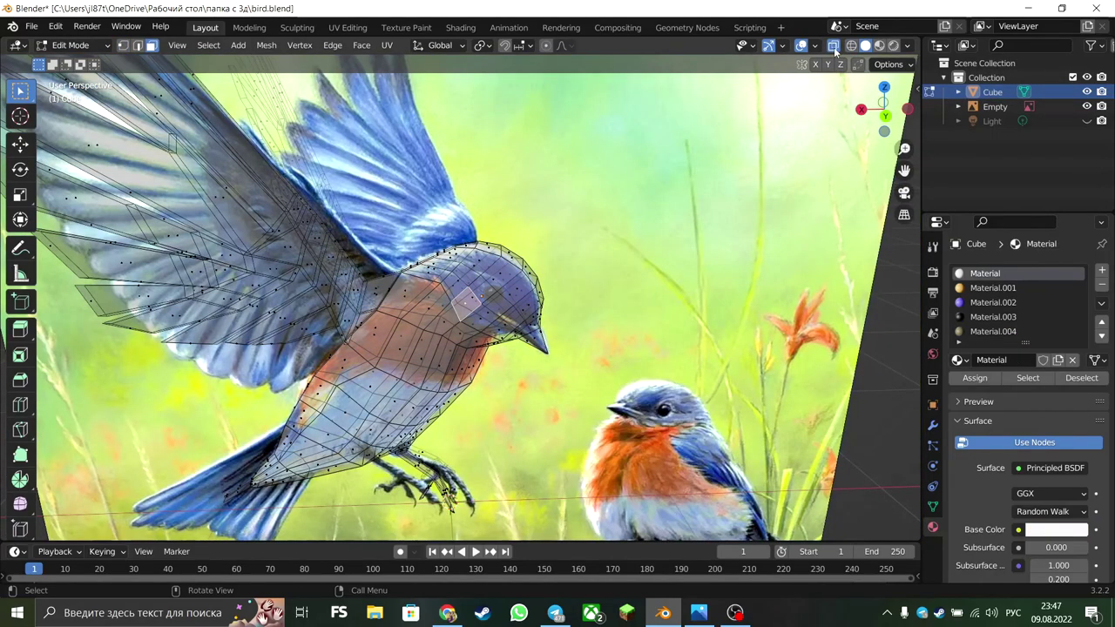
pyautogui.scroll(3, 466, 300)
# Step: Select the chest faces with clicks and a box selection
pyautogui.moveTo(466, 300)
pyautogui.mouseDown(button='middle')
pyautogui.moveTo(449, 156)
pyautogui.moveTo(360, 161)
pyautogui.moveTo(305, 218)
pyautogui.mouseUp(button='middle')
pyautogui.scroll(2, 450, 155)
pyautogui.keyDown('shift'); pyautogui.click(360, 160); pyautogui.keyUp('shift')
pyautogui.keyDown('shift'); pyautogui.click(305, 153); pyautogui.keyUp('shift')
pyautogui.press('b')
pyautogui.moveTo(305, 218); pyautogui.dragTo(418, 279)
# Step: Add a Mirror modifier on the Y axis to the bird
pyautogui.moveTo(419, 279)
pyautogui.mouseDown(button='middle')
pyautogui.moveTo(399, 235)
pyautogui.moveTo(508, 299)
pyautogui.moveTo(707, 261)
pyautogui.moveTo(640, 245)
pyautogui.mouseUp(button='middle')
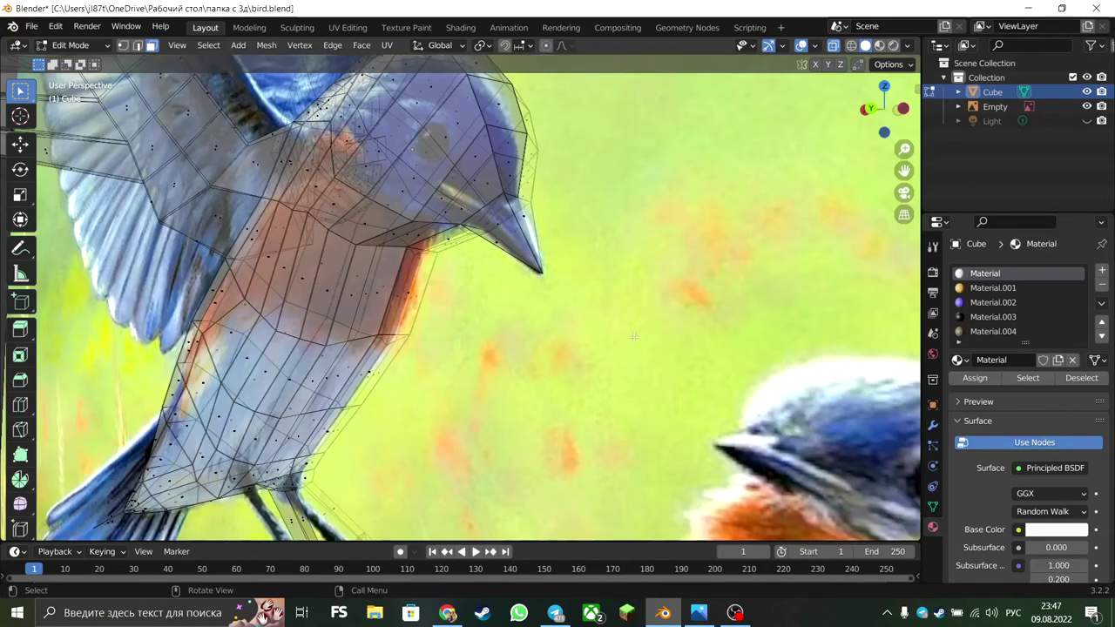
pyautogui.moveTo(633, 339); pyautogui.dragTo(425, 356, button='middle')
pyautogui.click(934, 424)
pyautogui.click(1007, 270)
pyautogui.click(797, 449)
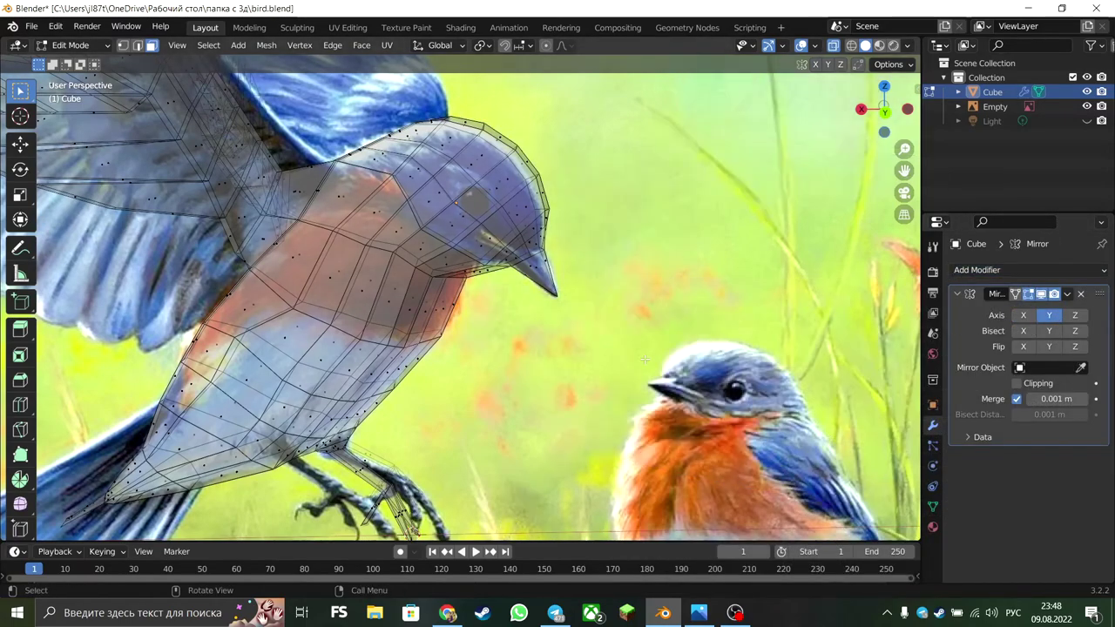
# Step: Select the orange neck faces and show the mesh with opaque solid faces
pyautogui.moveTo(724, 374); pyautogui.dragTo(424, 232, button='middle')
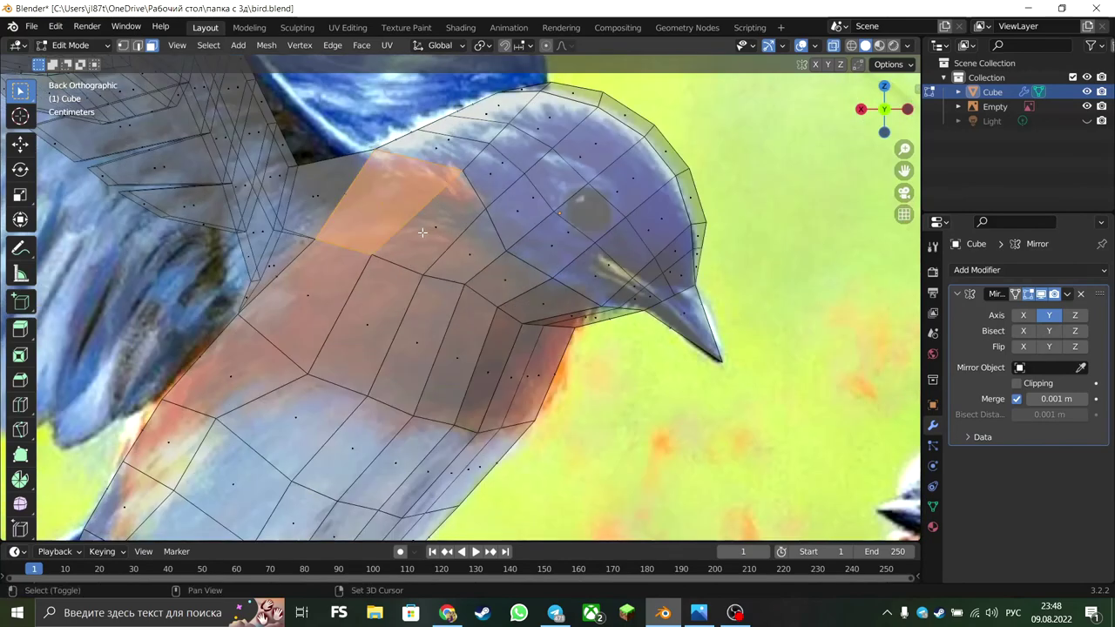
pyautogui.moveTo(383, 179); pyautogui.dragTo(564, 323)
pyautogui.keyDown('shift'); pyautogui.moveTo(300, 284); pyautogui.dragTo(567, 405); pyautogui.keyUp('shift')
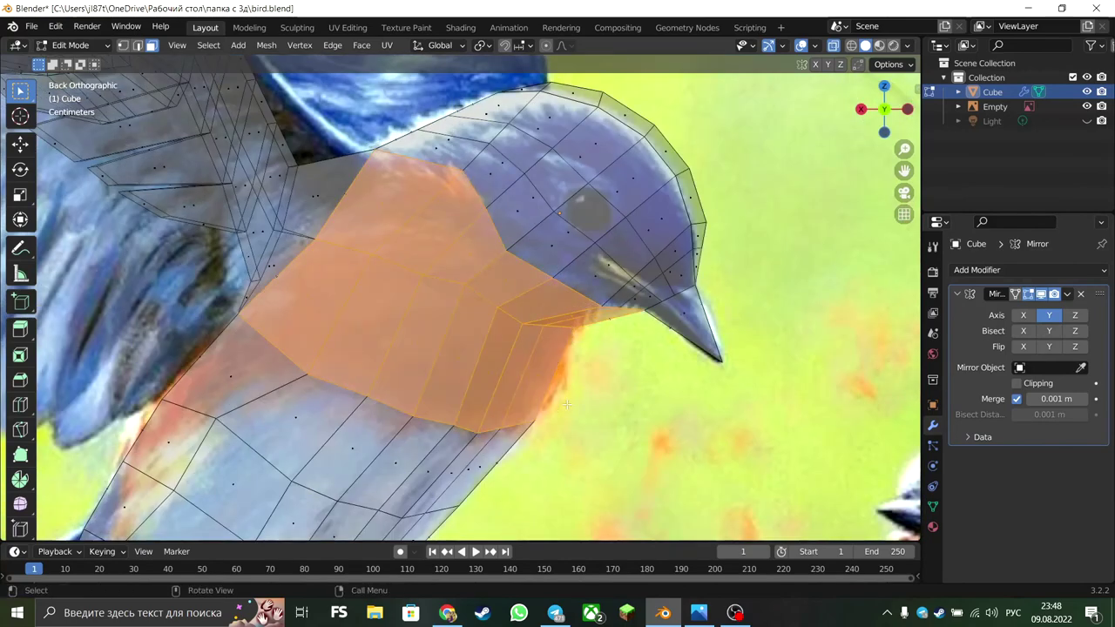
pyautogui.keyDown('shift'); pyautogui.moveTo(567, 405); pyautogui.dragTo(386, 342, button='middle'); pyautogui.keyUp('shift')
pyautogui.keyDown('shift'); pyautogui.click(386, 341); pyautogui.keyUp('shift')
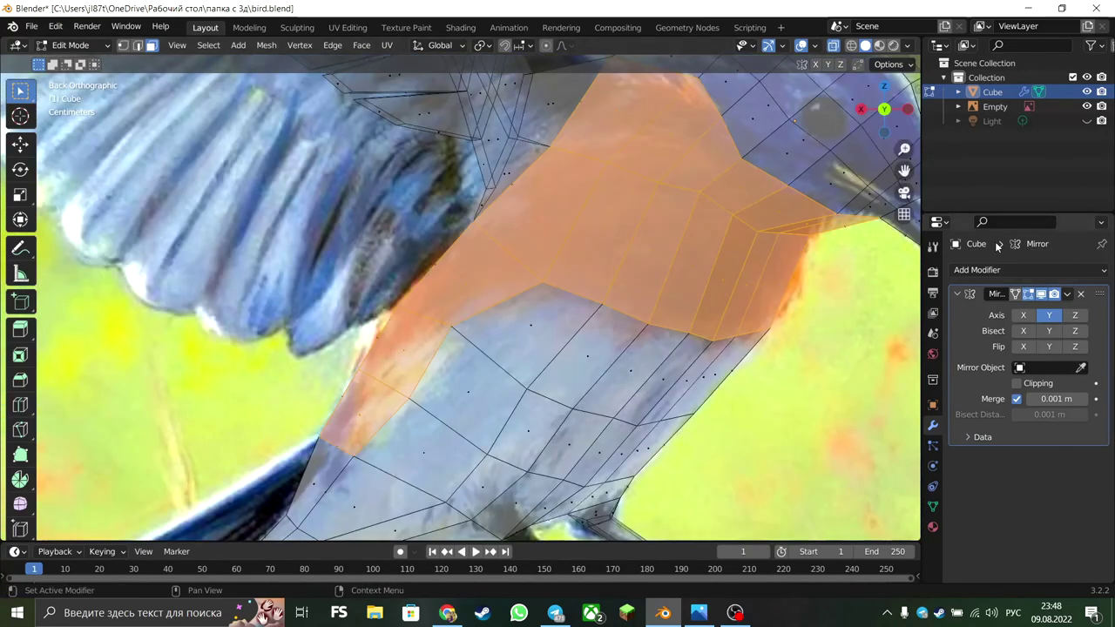
pyautogui.click(932, 527)
pyautogui.click(866, 48)
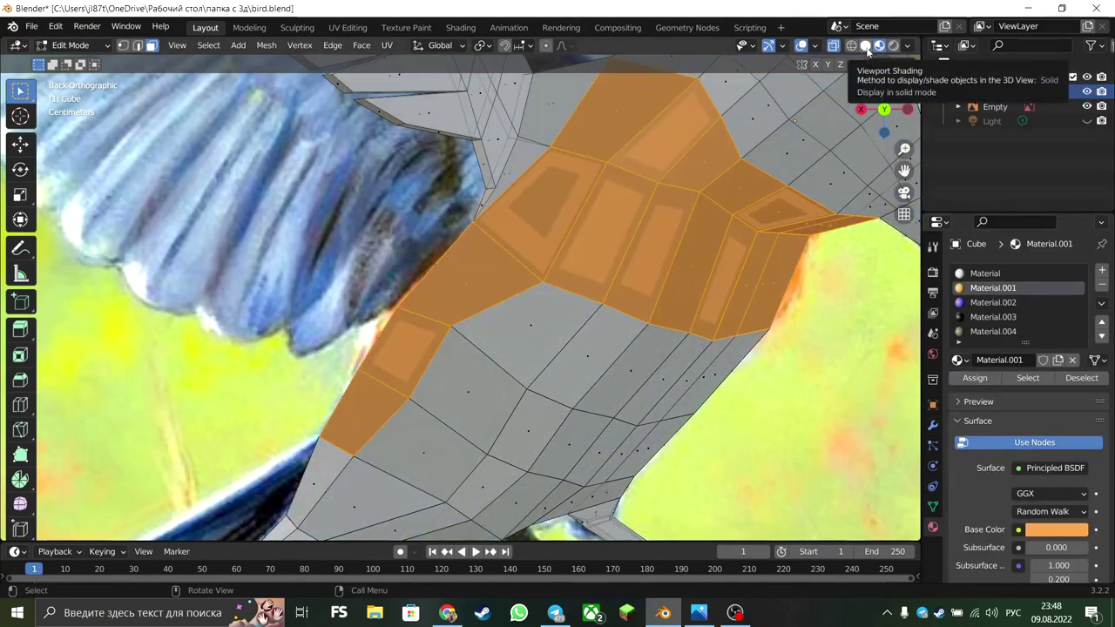
# Step: Turn X-ray back on and circle-select faces across the belly toward the legs
pyautogui.hotkey('alt', 'z')
pyautogui.click(547, 348)
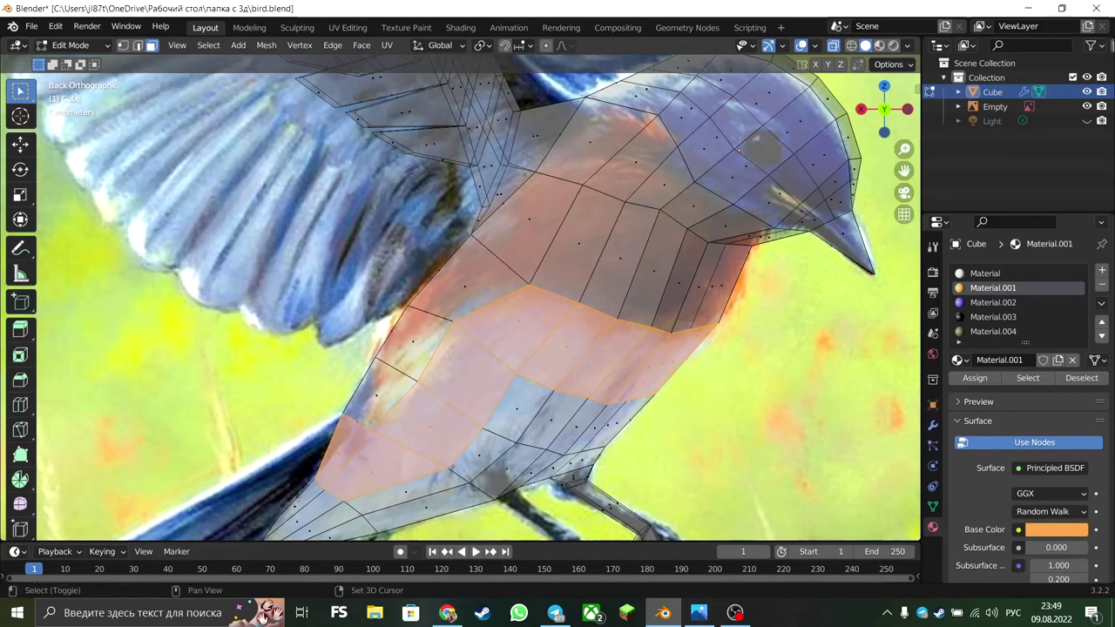
pyautogui.scroll(-3, 506, 427)
pyautogui.press('b')
pyautogui.hotkey('ctrl', 'z')
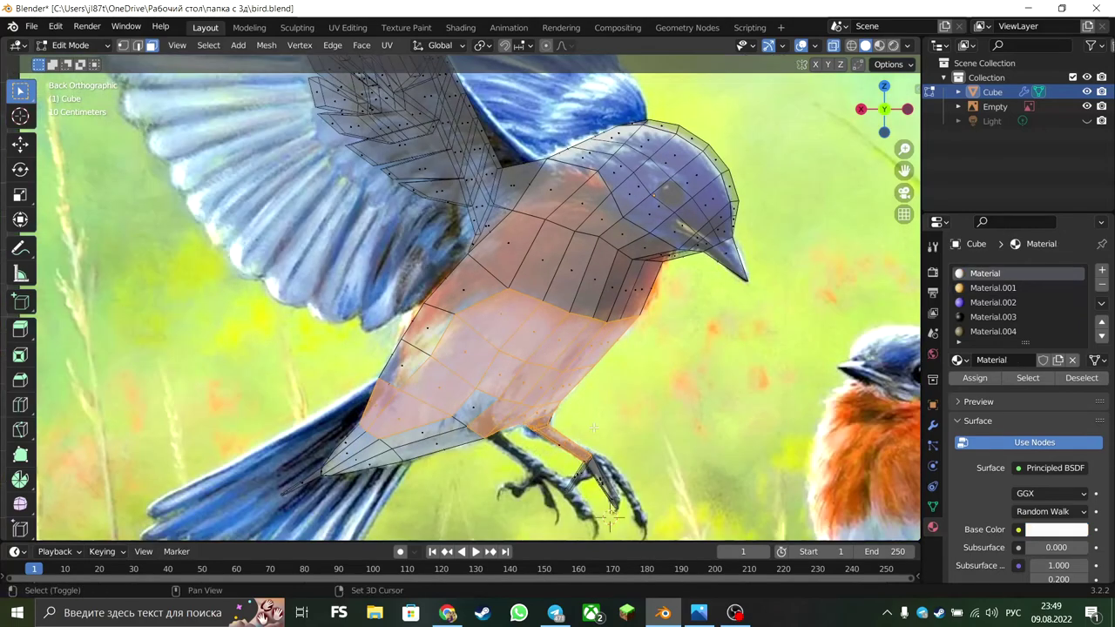
pyautogui.press('c')
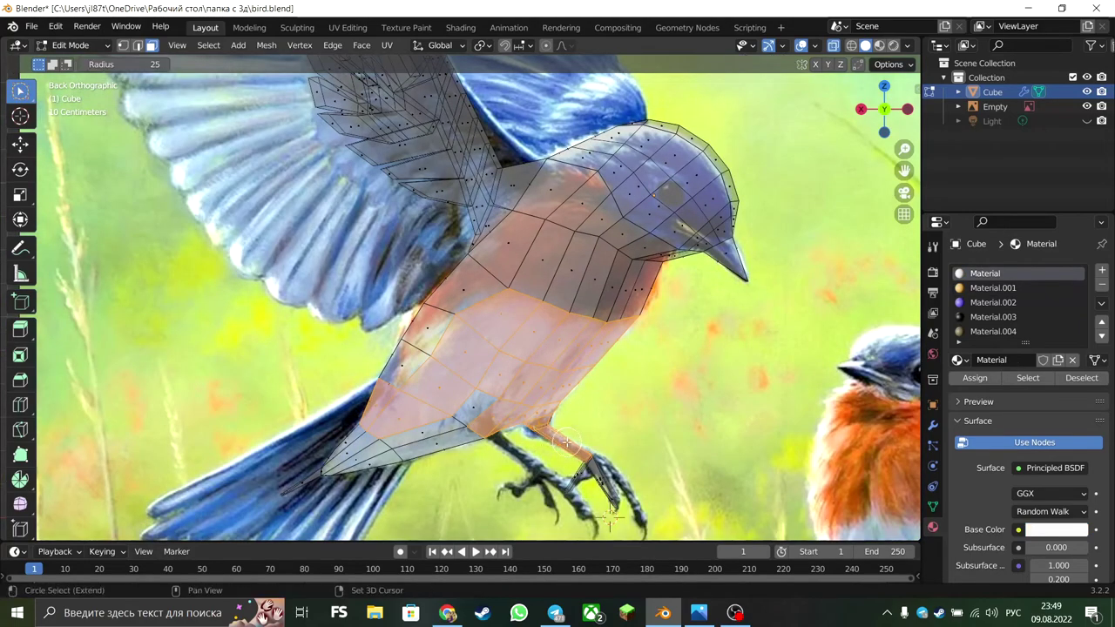
pyautogui.click(542, 347)
pyautogui.moveTo(543, 346)
pyautogui.mouseDown()
pyautogui.moveTo(576, 368)
pyautogui.moveTo(322, 489)
pyautogui.mouseUp()
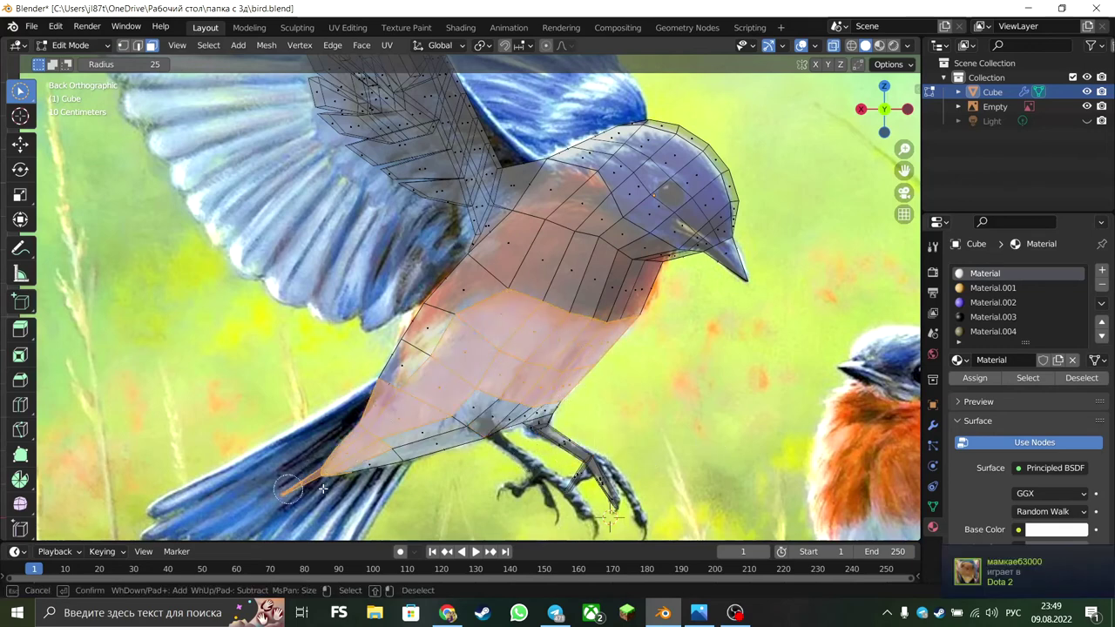
pyautogui.moveTo(367, 454)
pyautogui.mouseDown()
pyautogui.moveTo(479, 427)
pyautogui.moveTo(512, 405)
pyautogui.moveTo(521, 416)
pyautogui.mouseUp()
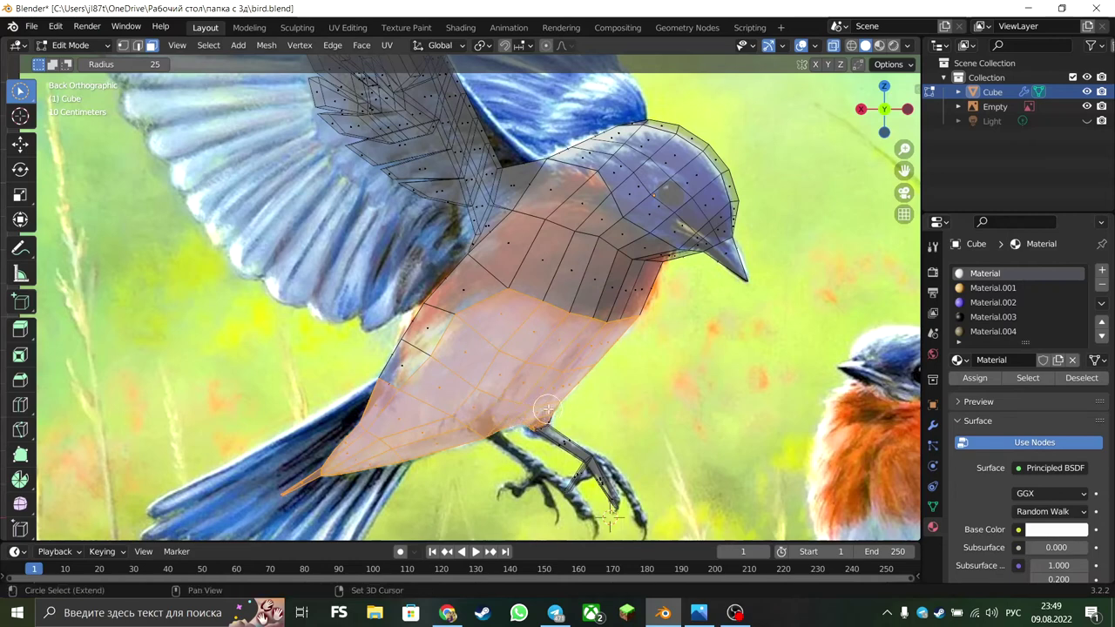
# Step: Add the head and wing faces, then assign them the blue Material.002
pyautogui.moveTo(585, 153)
pyautogui.mouseDown()
pyautogui.moveTo(711, 218)
pyautogui.moveTo(732, 213)
pyautogui.mouseUp()
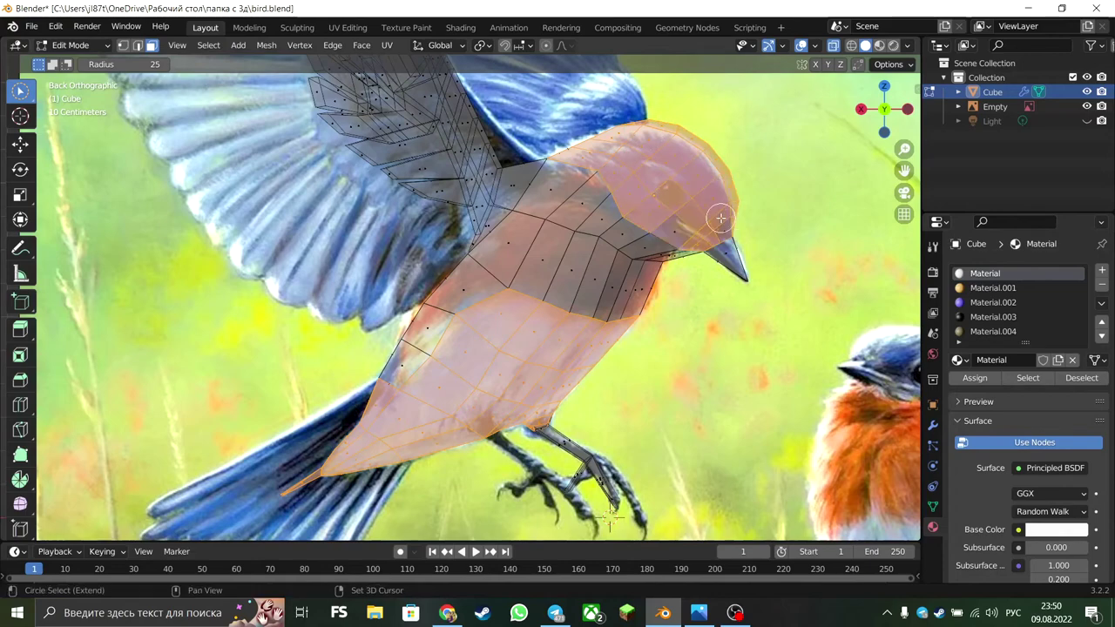
pyautogui.scroll(-7, 749, 233)
pyautogui.moveTo(435, 131); pyautogui.dragTo(403, 218)
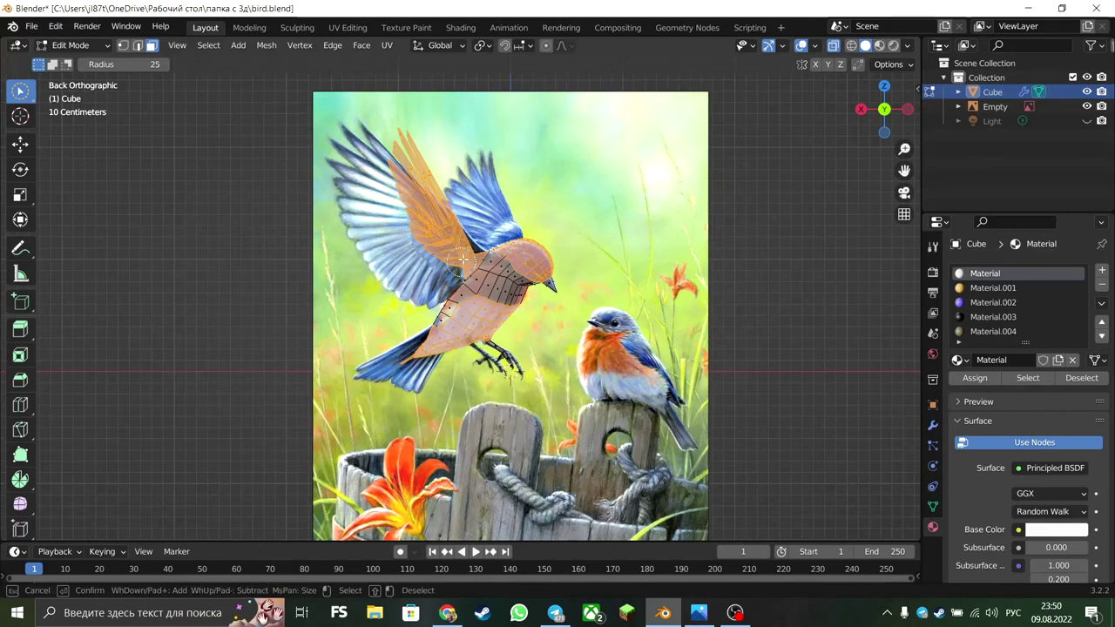
pyautogui.scroll(5, 523, 262)
pyautogui.click(993, 302)
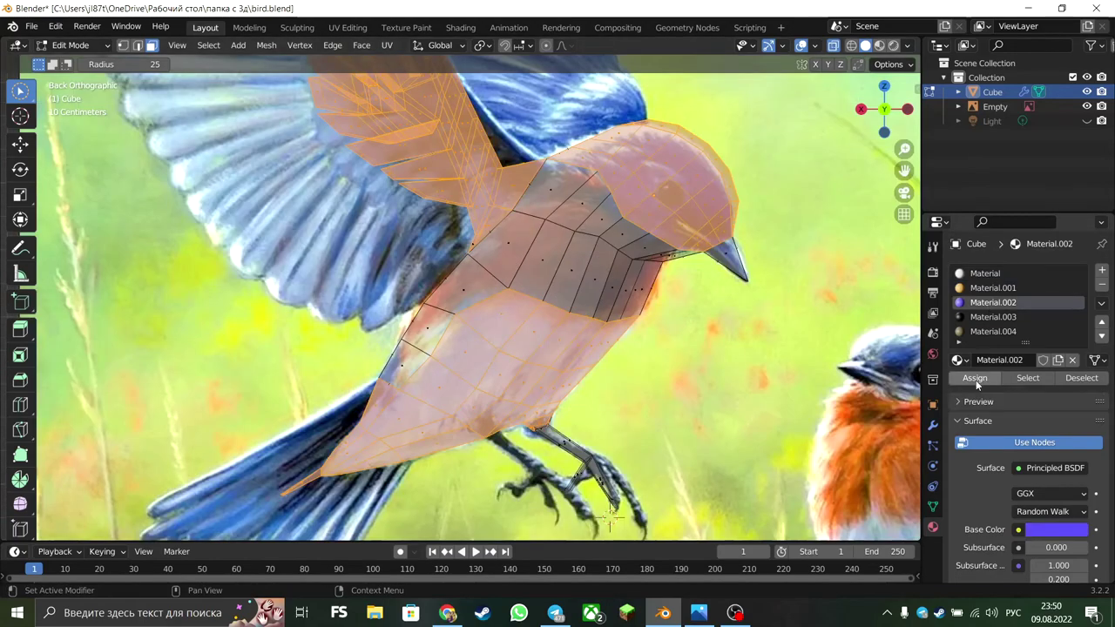
pyautogui.click(975, 377)
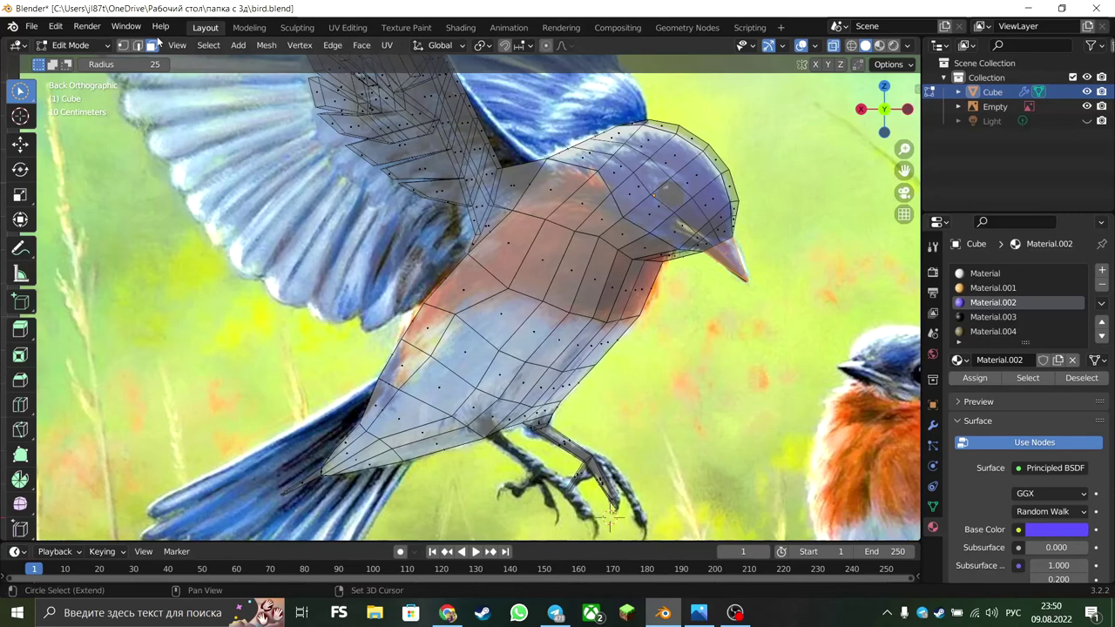
# Step: Clear the head face selection and return to the straight back view
pyautogui.press('w')
pyautogui.keyDown('shift'); pyautogui.click(670, 192); pyautogui.keyUp('shift')
pyautogui.keyDown('shift'); pyautogui.click(649, 217); pyautogui.keyUp('shift')
pyautogui.keyDown('shift'); pyautogui.click(649, 214); pyautogui.keyUp('shift')
pyautogui.scroll(3, 688, 205)
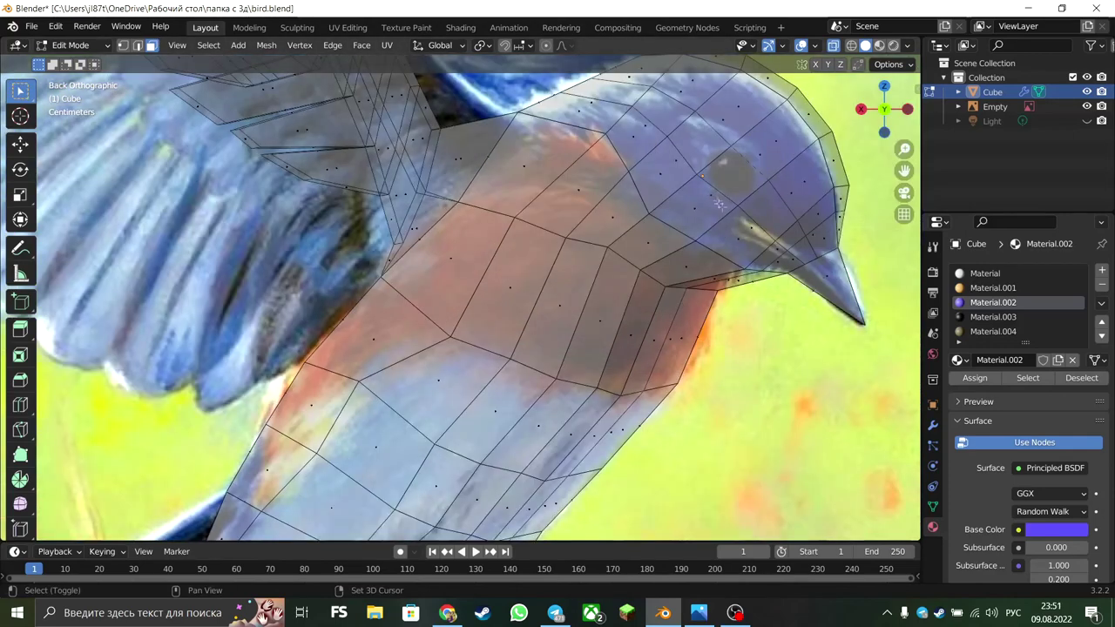
pyautogui.moveTo(719, 203)
pyautogui.mouseDown(button='middle')
pyautogui.moveTo(758, 322)
pyautogui.moveTo(750, 329)
pyautogui.mouseUp(button='middle')
pyautogui.scroll(-2, 747, 331)
pyautogui.scroll(-3, 743, 334)
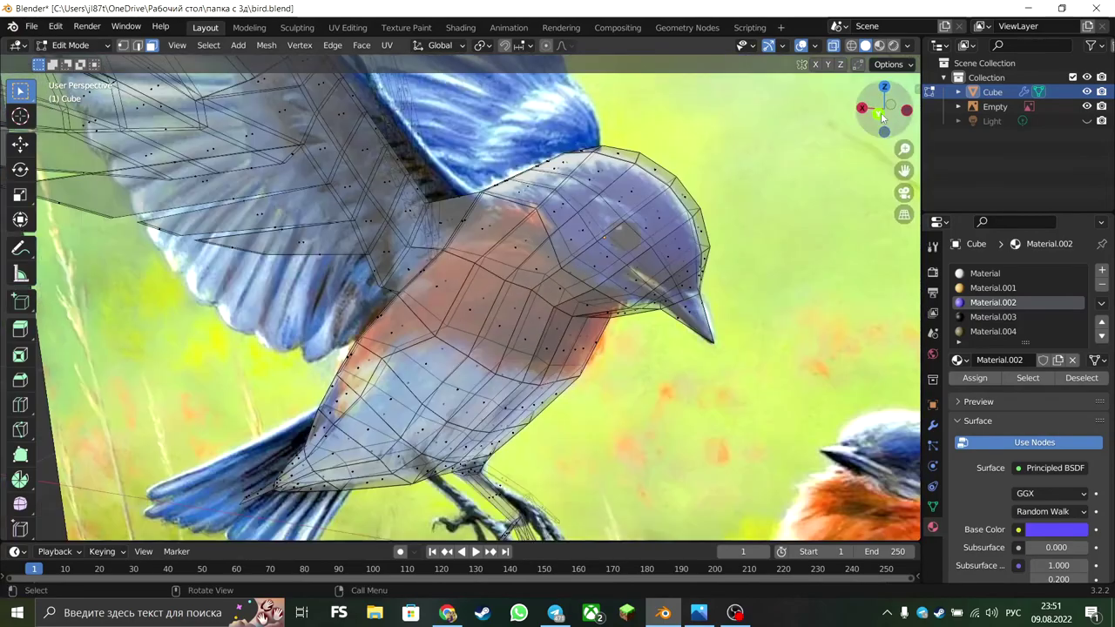
pyautogui.click(881, 112)
# Step: Circle-select the feet faces and give them the brown Material.004
pyautogui.click(993, 317)
pyautogui.press('c')
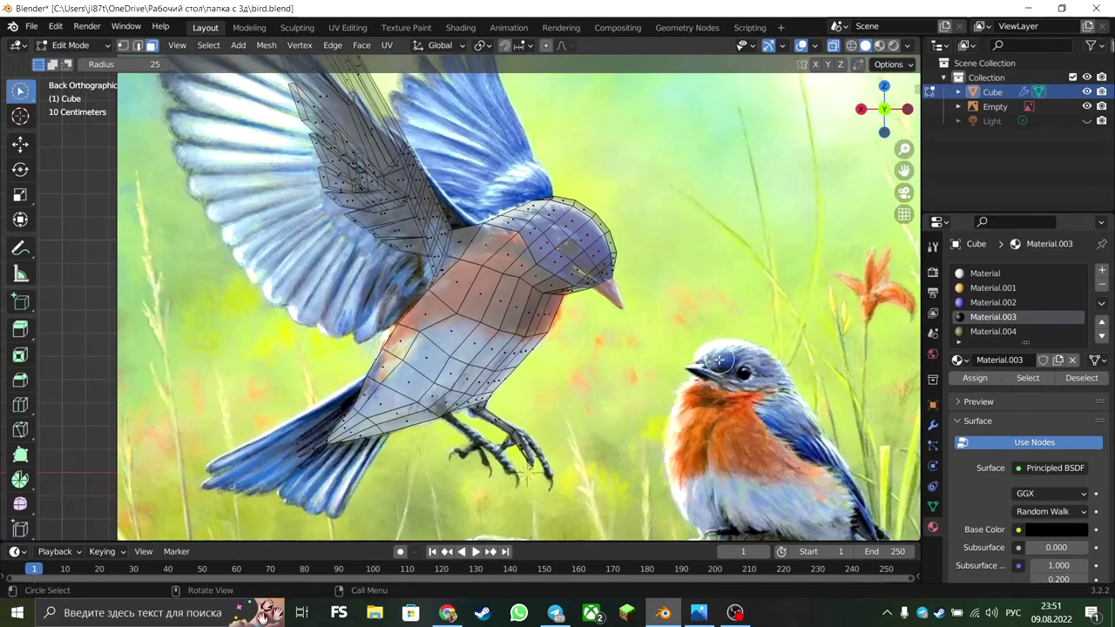
pyautogui.scroll(2, 720, 360)
pyautogui.moveTo(470, 365); pyautogui.dragTo(484, 397)
pyautogui.click(993, 331)
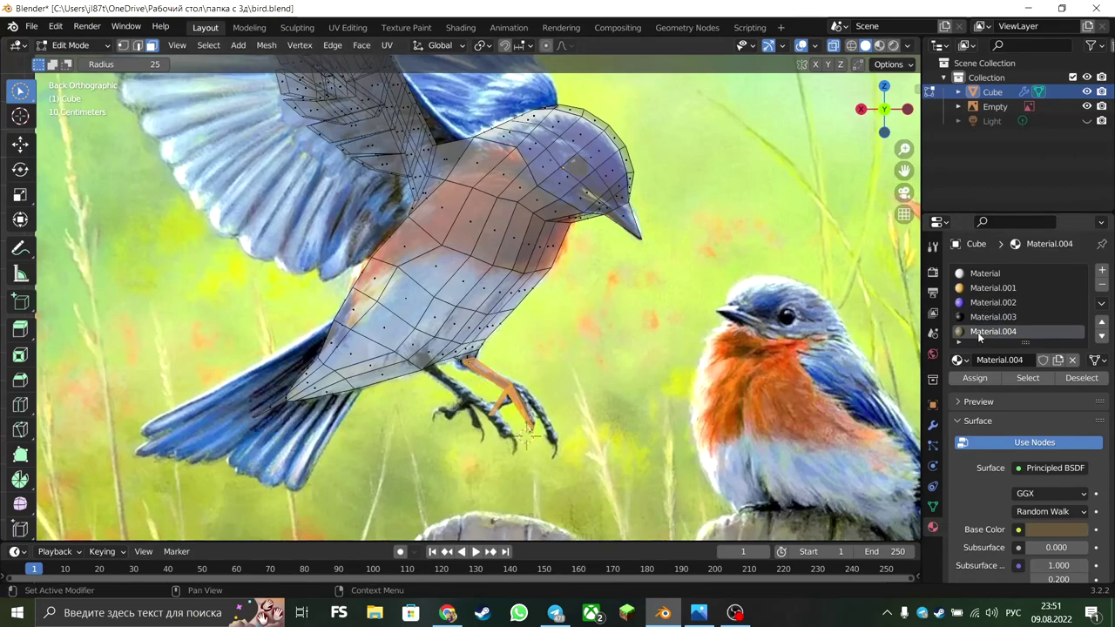
# Step: Return to Object Mode with X-ray off and view the coloured bird in Material Preview
pyautogui.press('Tab')
pyautogui.hotkey('alt', 'z')
pyautogui.moveTo(610, 261); pyautogui.dragTo(697, 218, button='middle')
pyautogui.click(879, 46)
pyautogui.moveTo(610, 218)
pyautogui.mouseDown(button='middle')
pyautogui.moveTo(677, 134)
pyautogui.moveTo(784, 157)
pyautogui.mouseUp(button='middle')
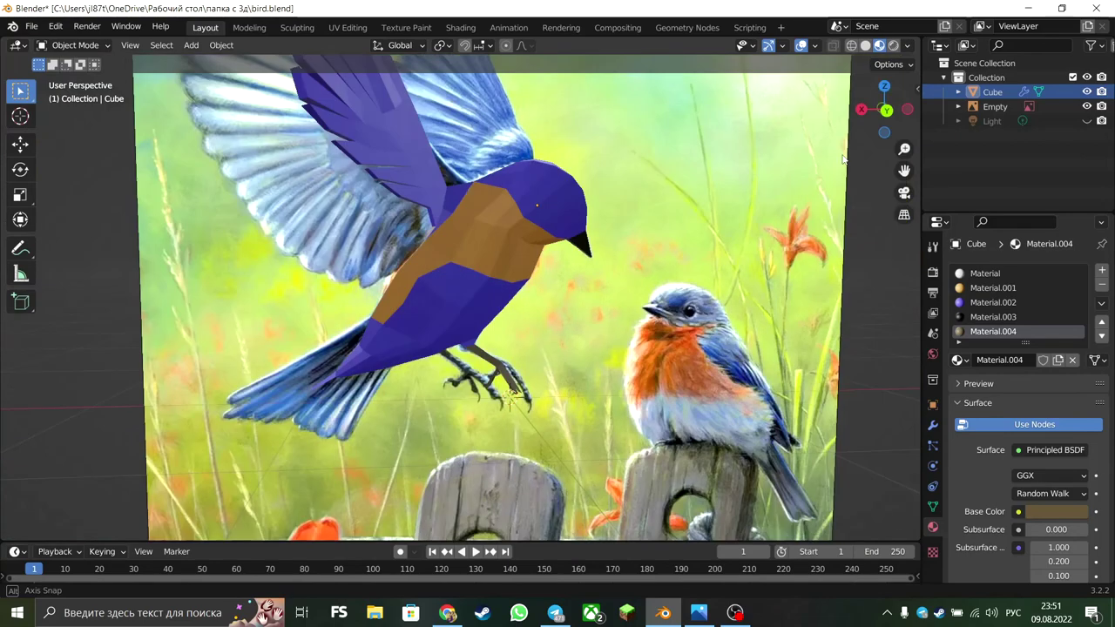
# Step: Hide the reference picture and inspect the bird in wireframe shading
pyautogui.scroll(-3, 837, 165)
pyautogui.scroll(-1, 837, 165)
pyautogui.press('h')
pyautogui.moveTo(765, 333)
pyautogui.keyDown('alt'); pyautogui.mouseDown(button='middle')
pyautogui.moveTo(399, 307)
pyautogui.moveTo(637, 337)
pyautogui.moveTo(633, 298)
pyautogui.moveTo(868, 48)
pyautogui.mouseUp(button='middle'); pyautogui.keyUp('alt')
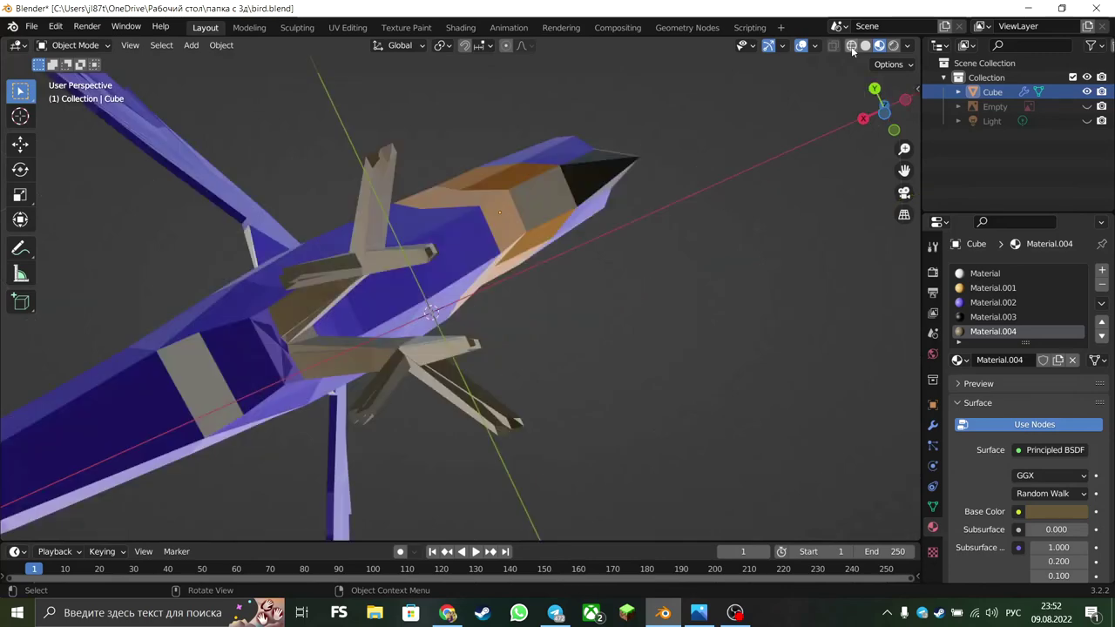
pyautogui.click(852, 48)
pyautogui.moveTo(528, 272); pyautogui.dragTo(614, 321, button='middle')
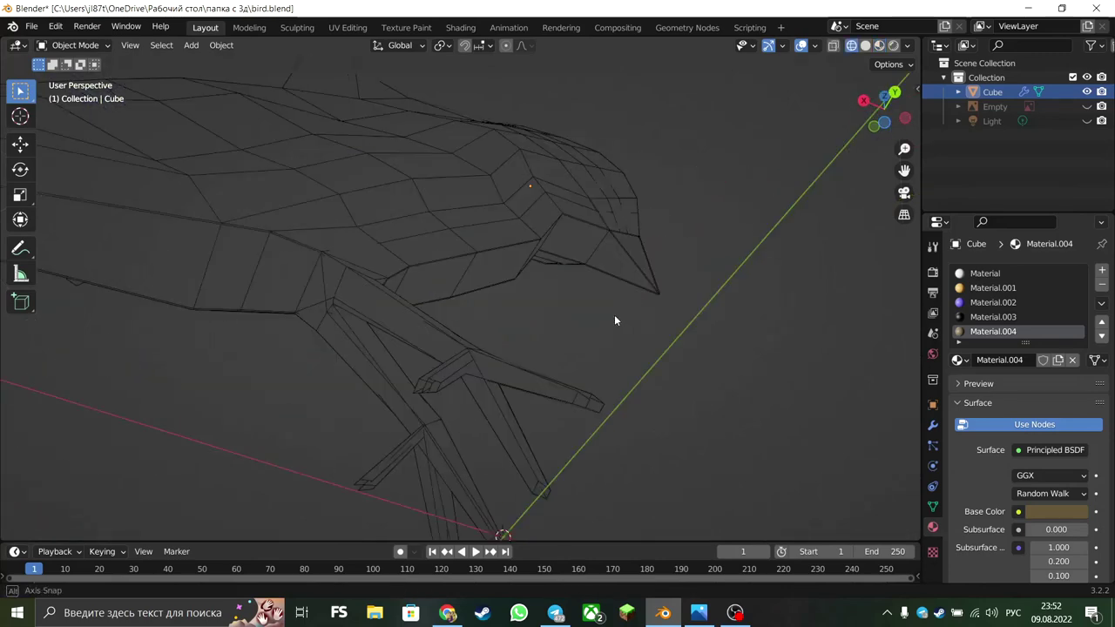
pyautogui.moveTo(757, 277)
pyautogui.mouseDown(button='middle')
pyautogui.moveTo(526, 433)
pyautogui.moveTo(567, 381)
pyautogui.mouseUp(button='middle')
# Step: In Edit Mode on the bird, circle-select the faces on its underside
pyautogui.click(413, 268)
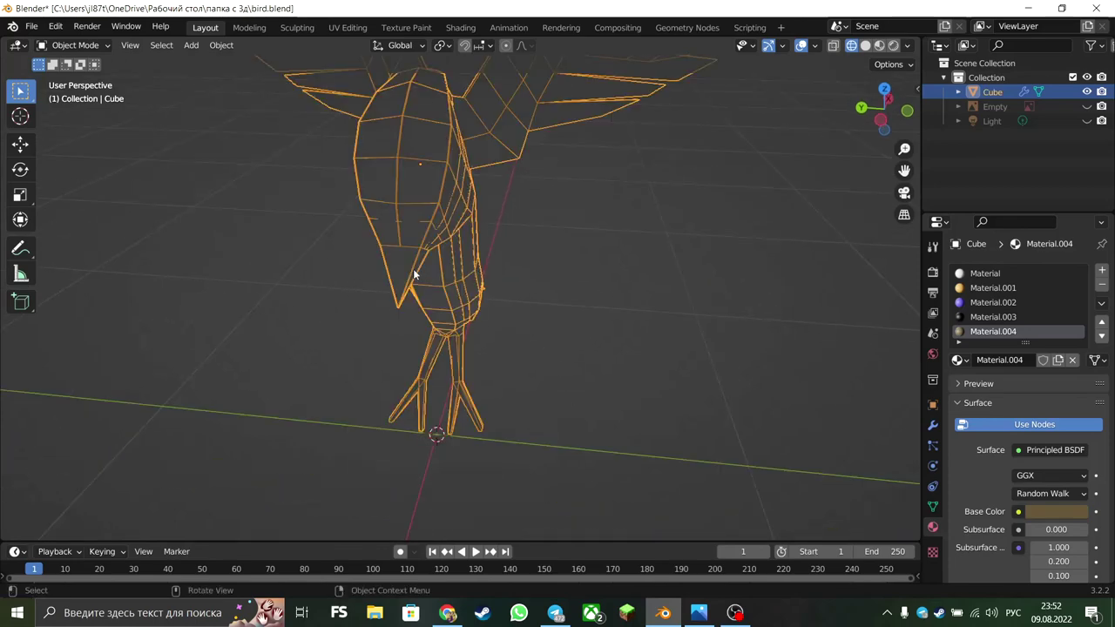
pyautogui.press('Tab')
pyautogui.moveTo(594, 281)
pyautogui.mouseDown(button='middle')
pyautogui.moveTo(697, 341)
pyautogui.moveTo(767, 270)
pyautogui.moveTo(665, 247)
pyautogui.moveTo(463, 248)
pyautogui.mouseUp(button='middle')
pyautogui.press('c')
pyautogui.click(767, 269)
pyautogui.scroll(5, 462, 248)
pyautogui.moveTo(511, 378)
pyautogui.mouseDown(button='middle')
pyautogui.moveTo(448, 361)
pyautogui.moveTo(580, 443)
pyautogui.mouseUp(button='middle')
pyautogui.hotkey('shift', 'z')
pyautogui.click(432, 357)
pyautogui.moveTo(525, 421)
pyautogui.mouseDown(button='middle')
pyautogui.moveTo(659, 357)
pyautogui.moveTo(496, 137)
pyautogui.mouseUp(button='middle')
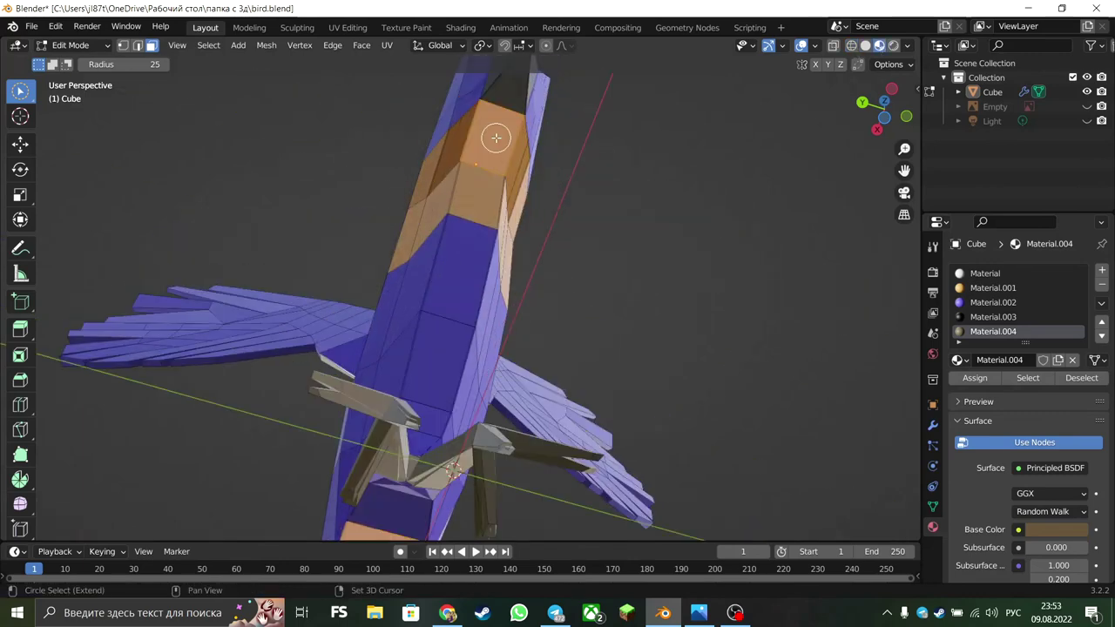
pyautogui.scroll(-4, 496, 136)
# Step: Assign the orange and blue materials to the underside faces and return to Object Mode
pyautogui.click(992, 288)
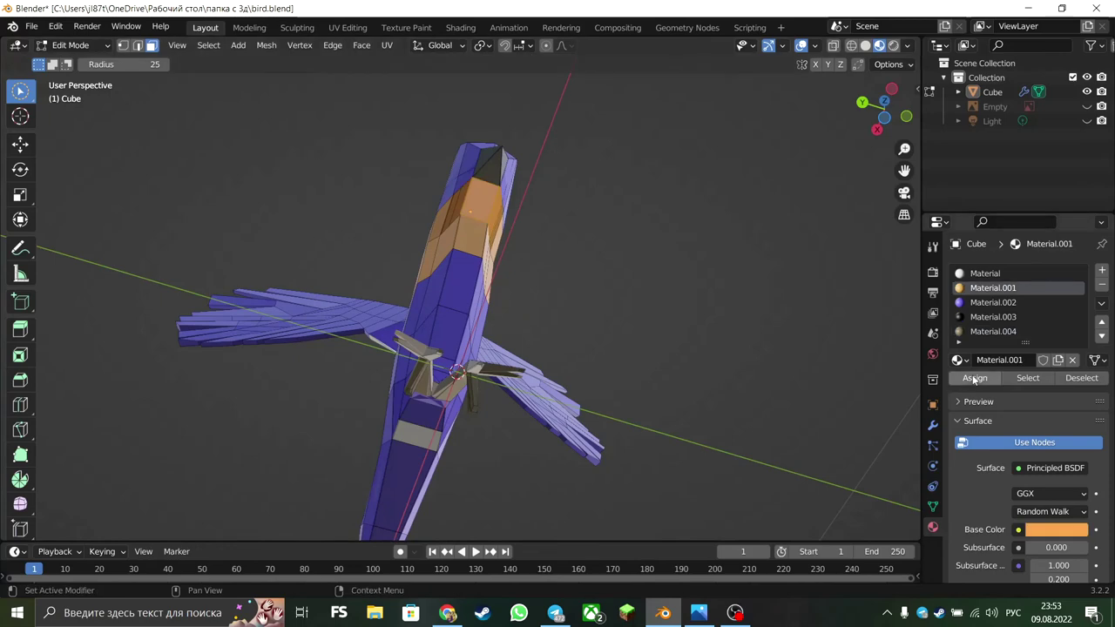
pyautogui.click(962, 305)
pyautogui.moveTo(907, 392)
pyautogui.mouseDown(button='middle')
pyautogui.moveTo(826, 531)
pyautogui.moveTo(549, 413)
pyautogui.moveTo(630, 314)
pyautogui.moveTo(393, 321)
pyautogui.moveTo(583, 322)
pyautogui.mouseUp(button='middle')
pyautogui.press('Tab')
pyautogui.scroll(4, 630, 314)
# Step: Switch to Rendered shading and move the light to a new spot
pyautogui.click(893, 45)
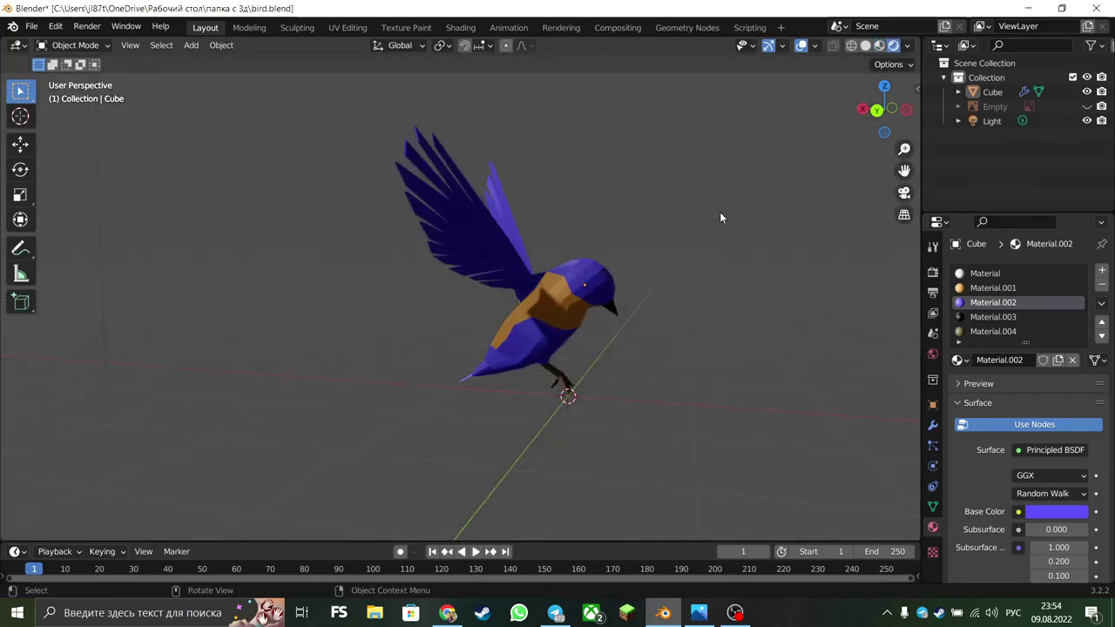
pyautogui.scroll(-8, 720, 214)
pyautogui.click(390, 187)
pyautogui.click(20, 143)
pyautogui.moveTo(390, 188)
pyautogui.mouseDown()
pyautogui.moveTo(495, 242)
pyautogui.moveTo(357, 246)
pyautogui.moveTo(498, 244)
pyautogui.mouseUp()
pyautogui.scroll(10, 498, 245)
# Step: Add a camera, then move it and rotate it toward the bird
pyautogui.hotkey('shift', 'a')
pyautogui.click(579, 393)
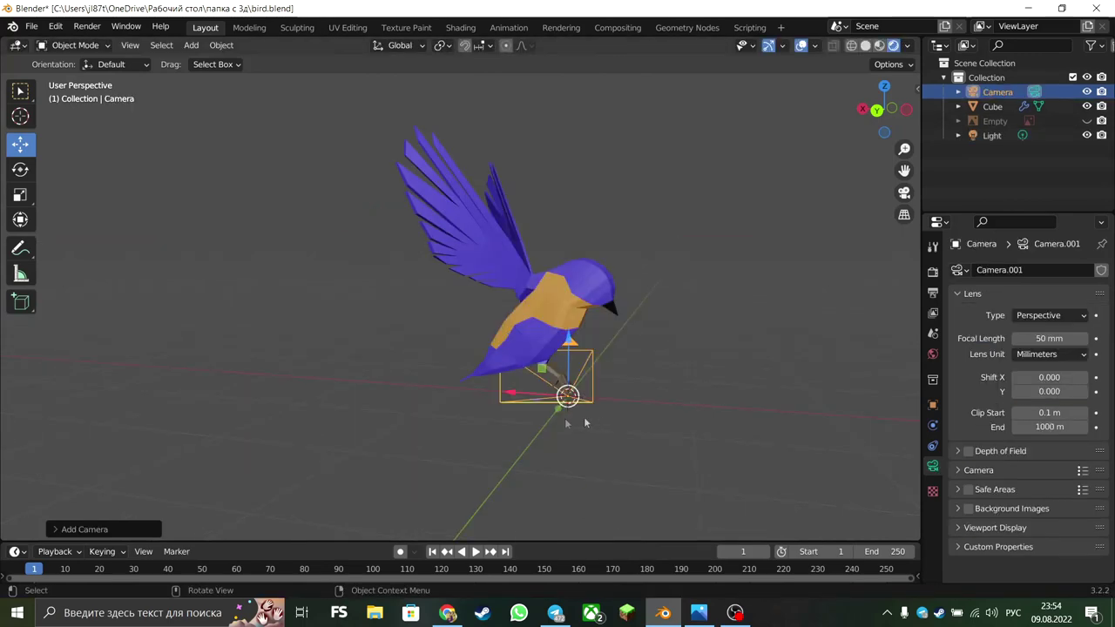
pyautogui.press('g')
pyautogui.scroll(-3, 198, 460)
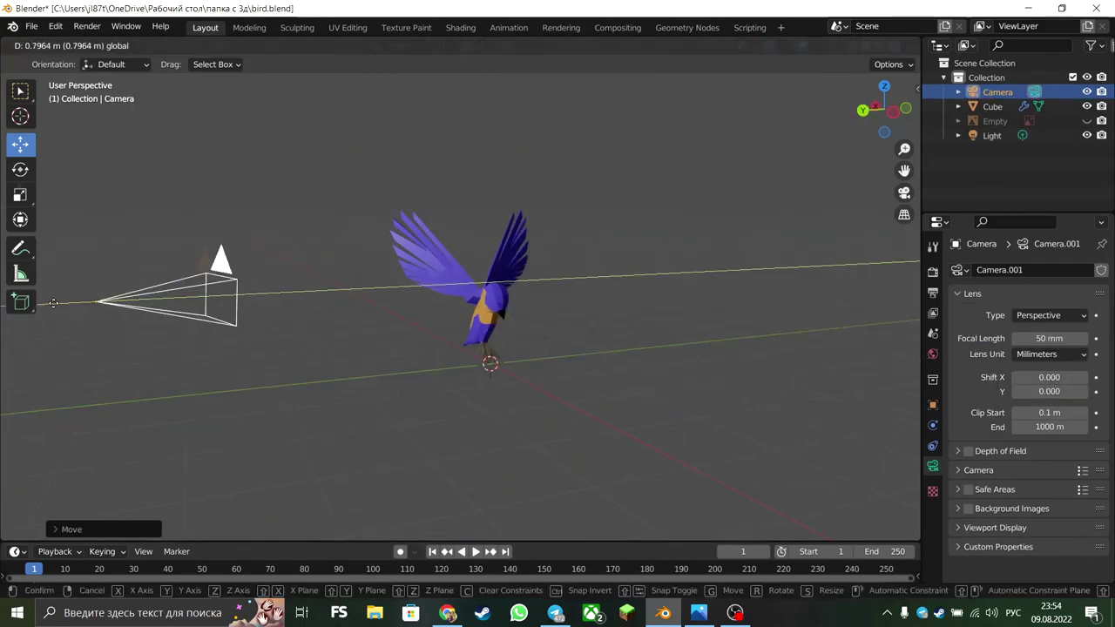
pyautogui.click(52, 305)
pyautogui.click(20, 169)
pyautogui.moveTo(82, 252); pyautogui.dragTo(87, 254)
pyautogui.click(20, 143)
pyautogui.scroll(-3, 462, 305)
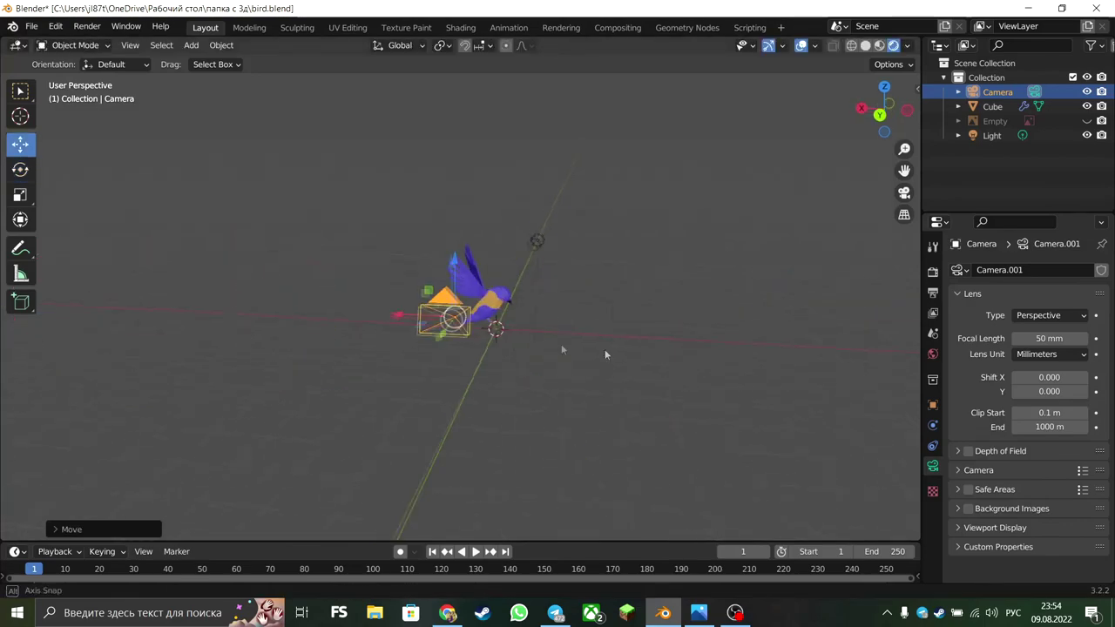
pyautogui.moveTo(522, 392); pyautogui.dragTo(593, 374, button='middle')
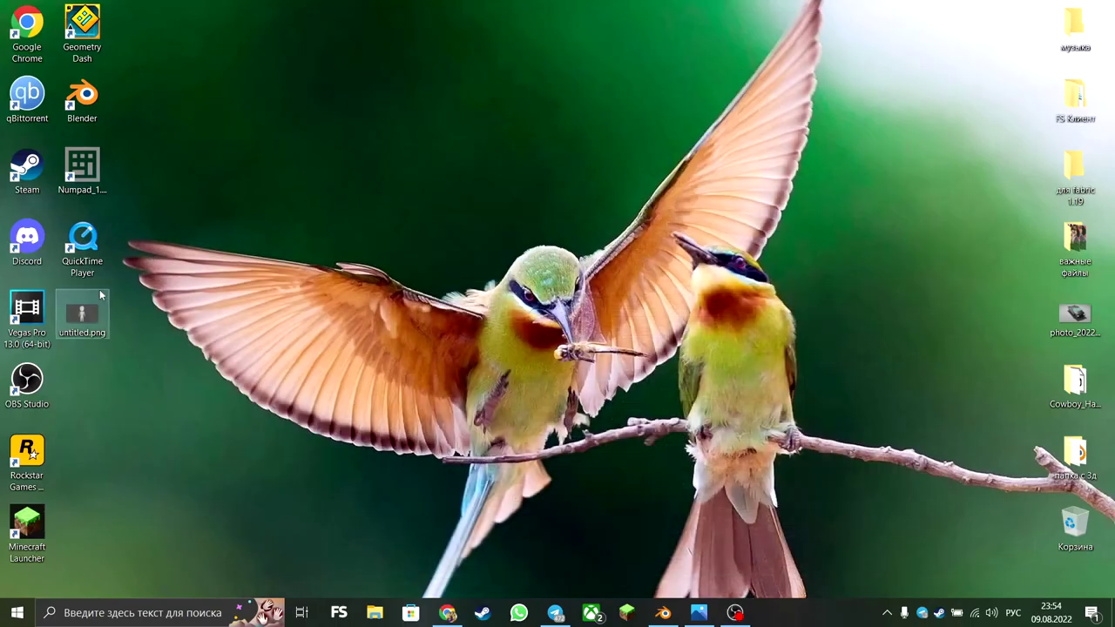
# Step: Look through the new camera using the on-screen number pad
pyautogui.click(673, 617)
pyautogui.click(158, 323)
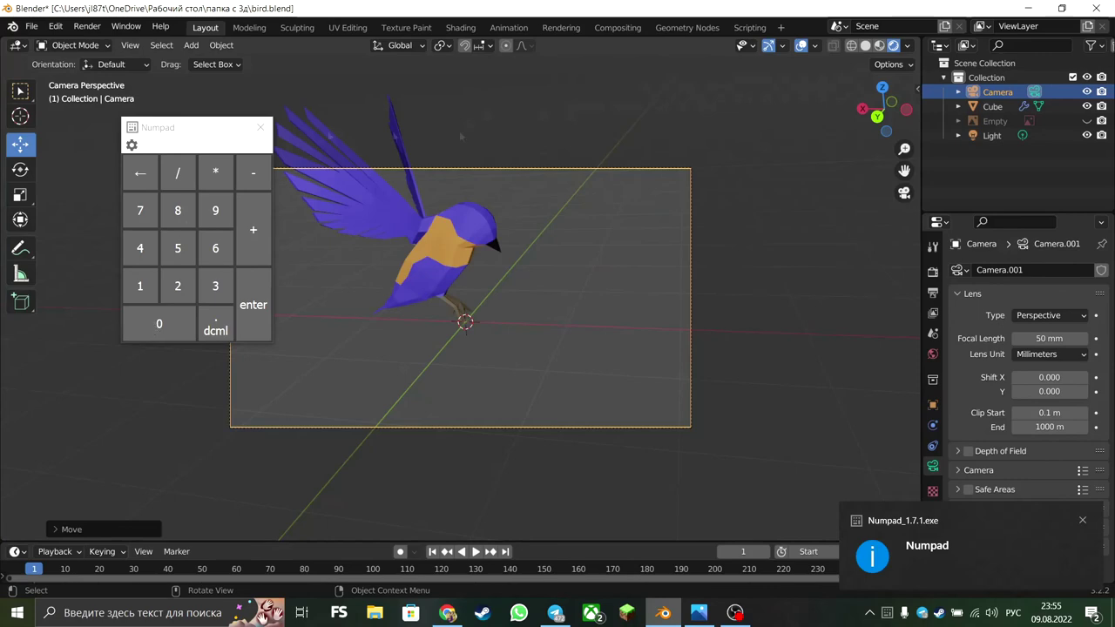
pyautogui.moveTo(174, 127); pyautogui.dragTo(976, 132)
pyautogui.moveTo(575, 366); pyautogui.dragTo(626, 352, button='middle')
# Step: Move the camera closer until its view frames the whole coloured bird
pyautogui.press('g')
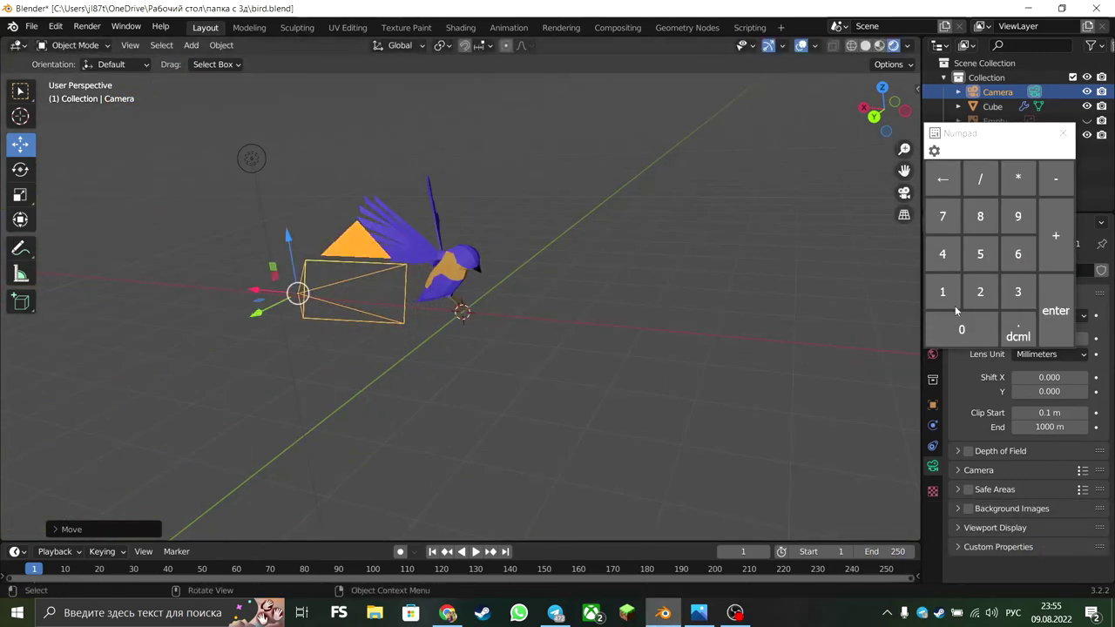
pyautogui.moveTo(955, 305); pyautogui.dragTo(732, 360)
pyautogui.click(728, 353)
pyautogui.click(727, 353)
pyautogui.click(727, 353)
pyautogui.click(728, 353)
pyautogui.click(260, 170)
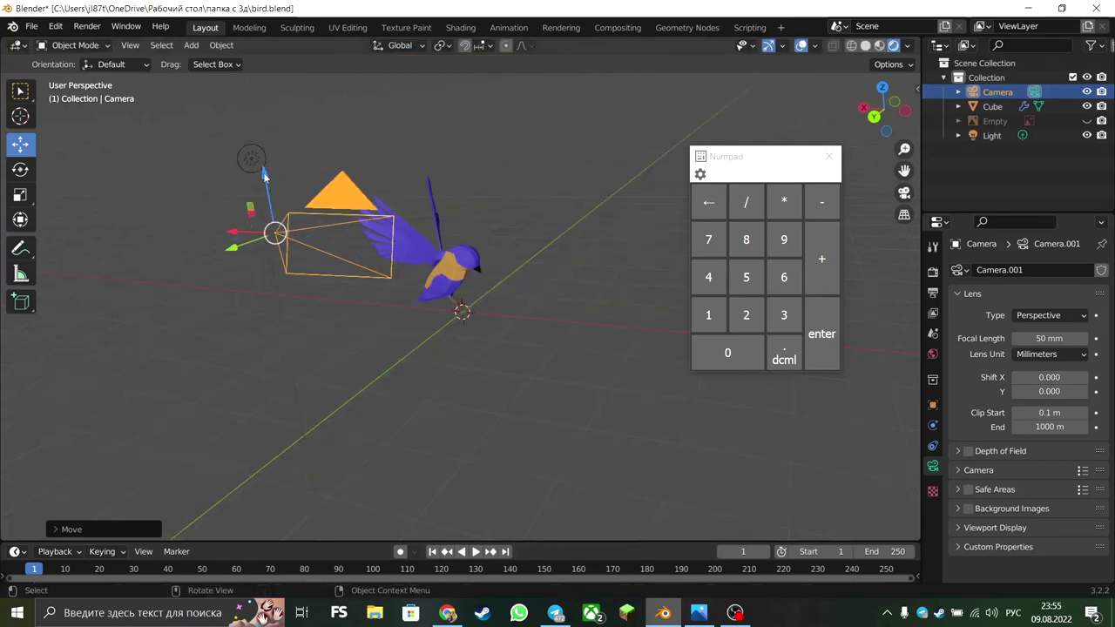
pyautogui.click(728, 353)
pyautogui.moveTo(806, 369); pyautogui.dragTo(118, 270, button='middle')
pyautogui.click(897, 366)
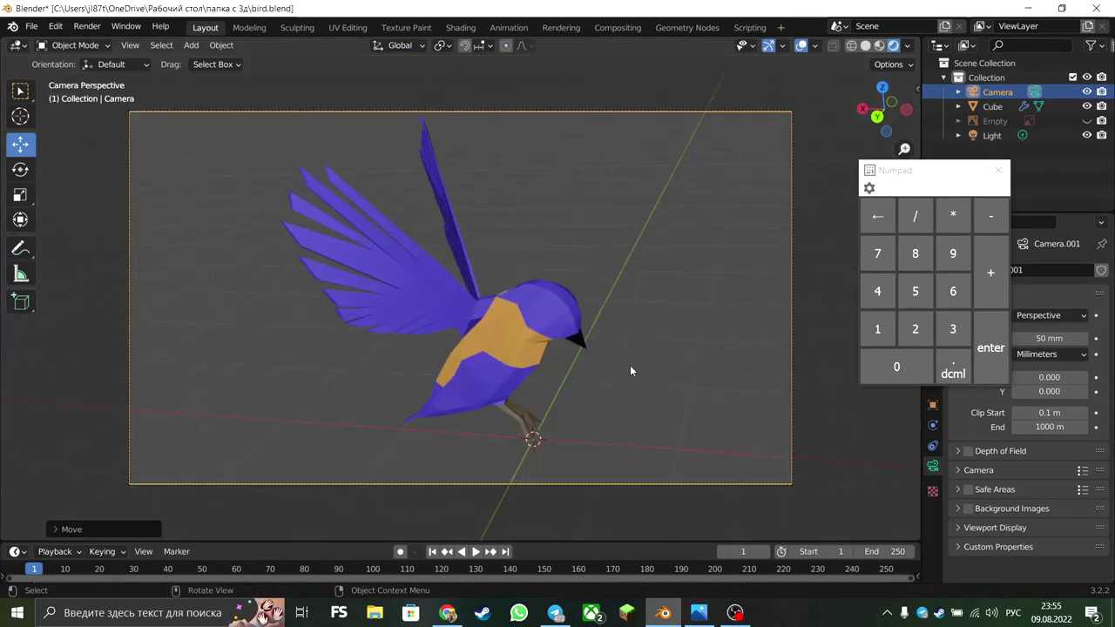
pyautogui.click(998, 170)
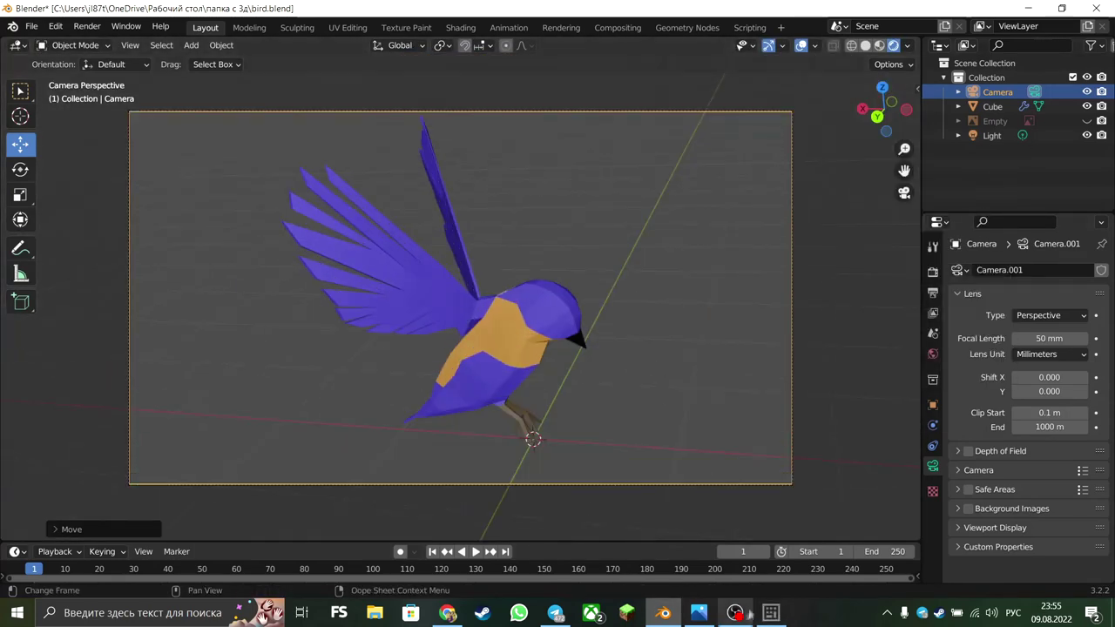